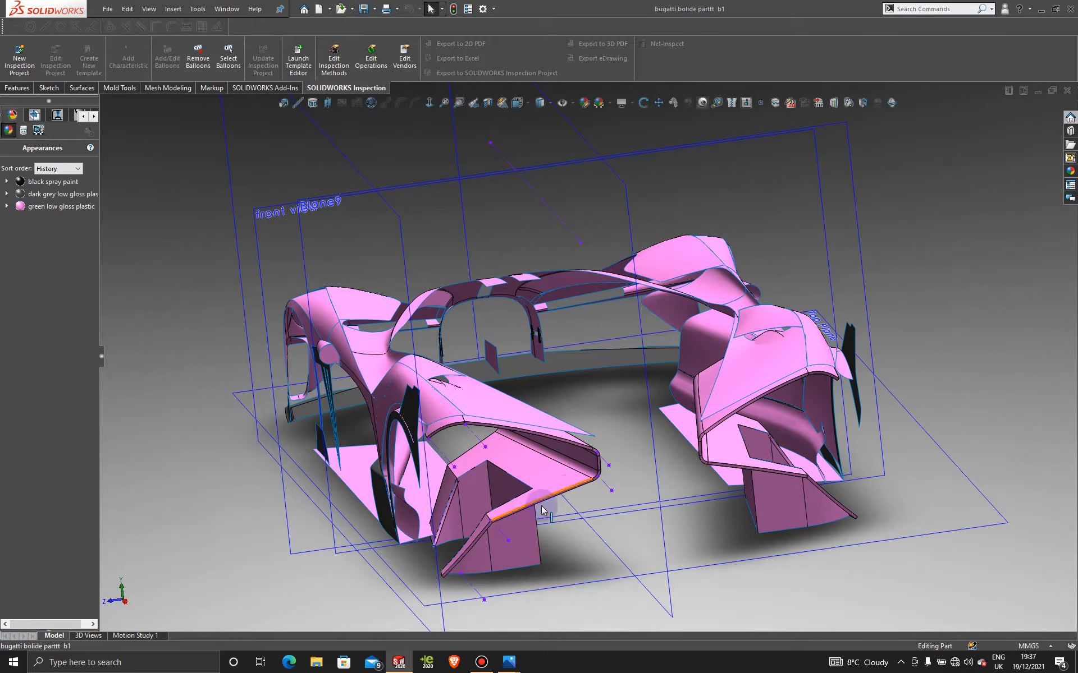
Examine the open rear end of the car body and compare it with the rear and three-quarter reference photos in Photos
mouse_move(506, 453)
middle_mouse_down()
mouse_move(534, 444)
mouse_move(528, 452)
middle_mouse_up()
scroll(729, 488, "up", 3)
scroll(740, 497, "down", 1)
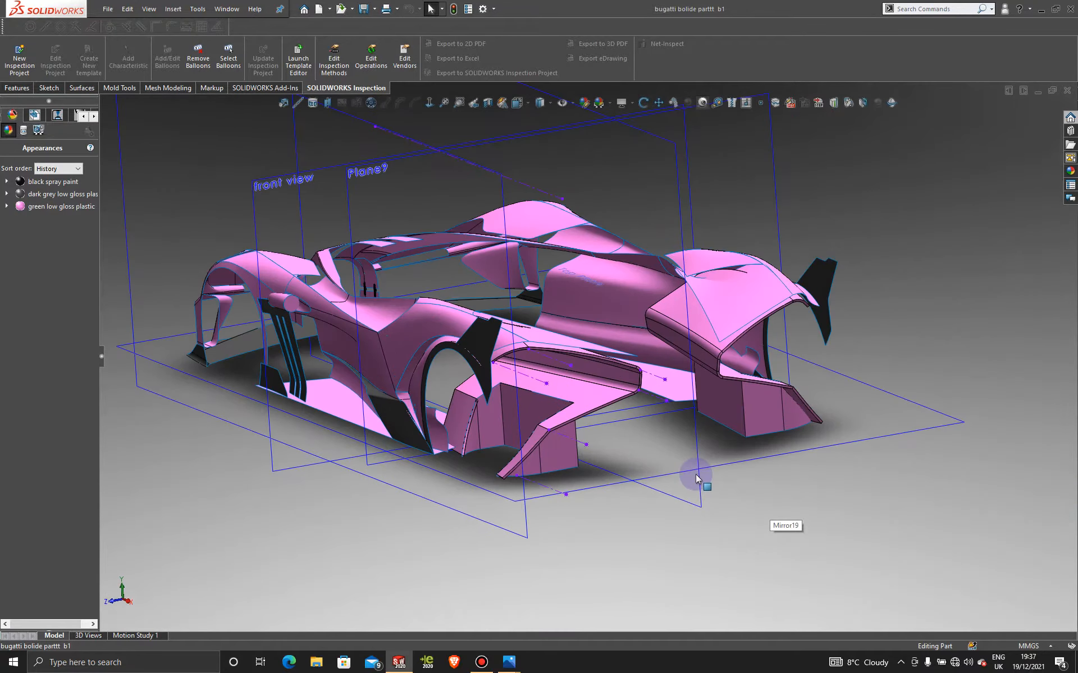
scroll(678, 452, "down", 2)
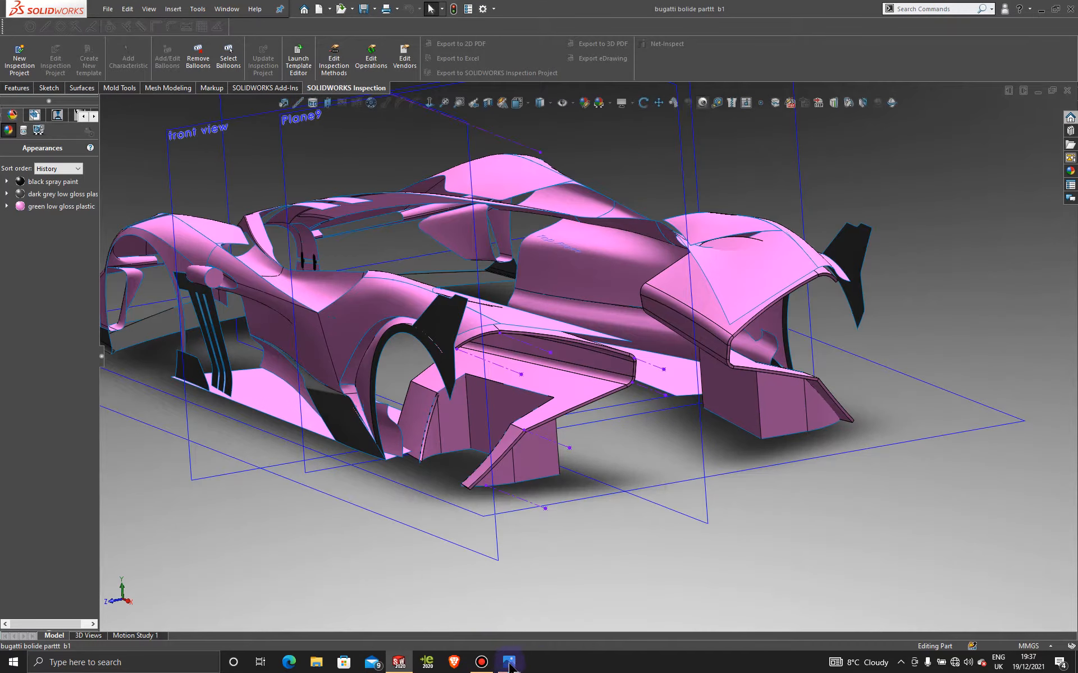
mouse_move(510, 666)
left_click(475, 584)
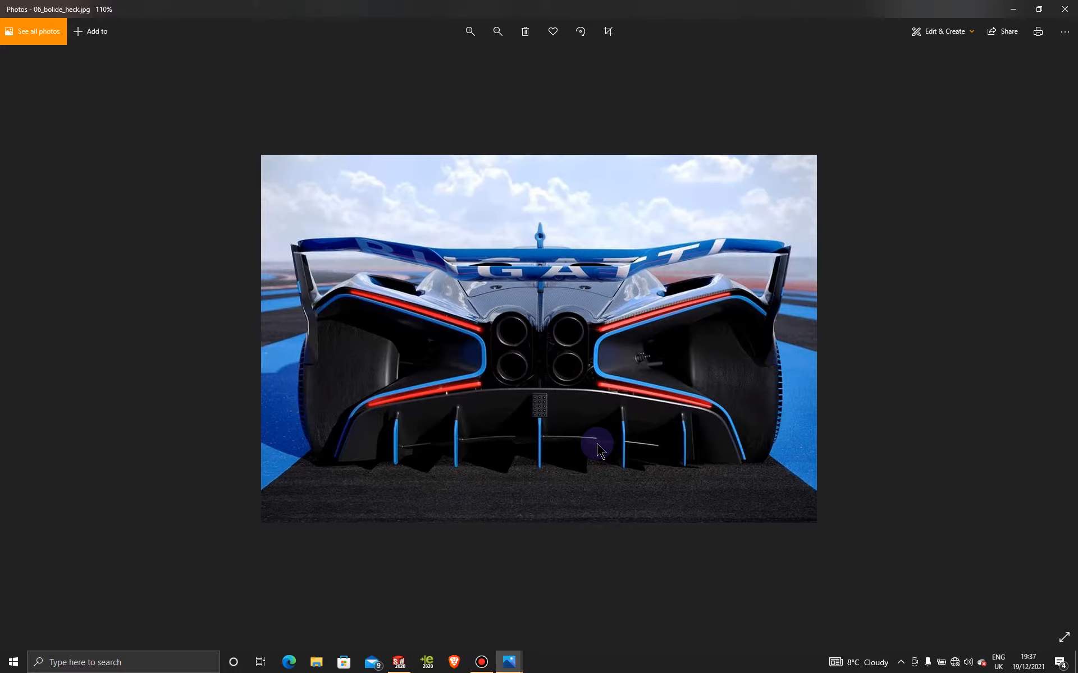
left_click(1013, 9)
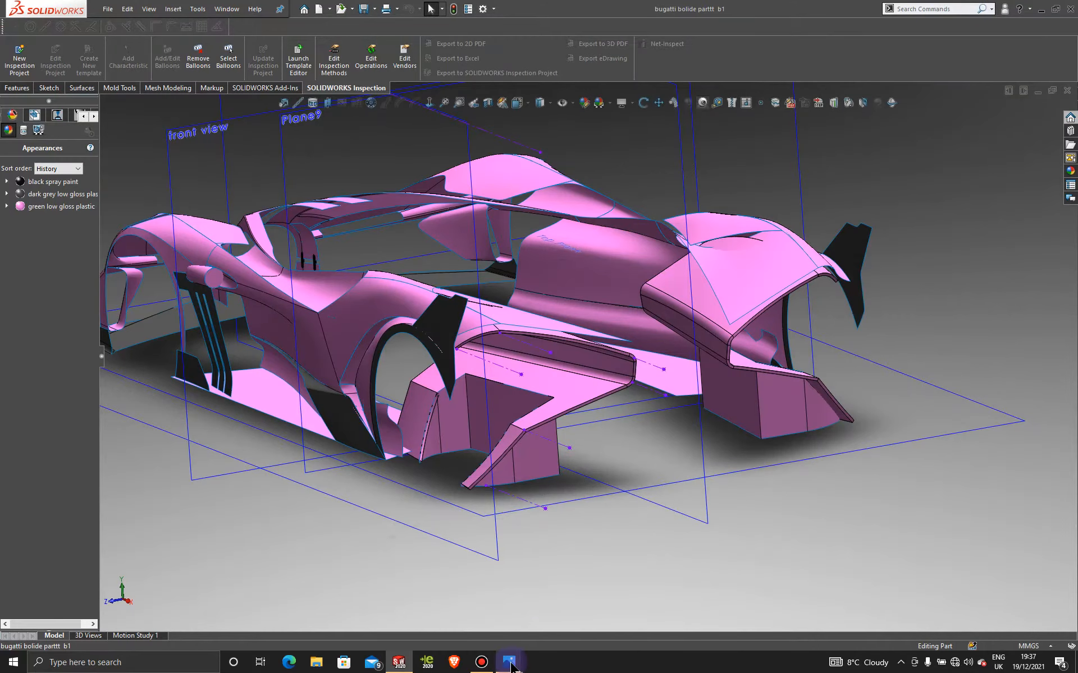
mouse_move(511, 663)
left_click(586, 601)
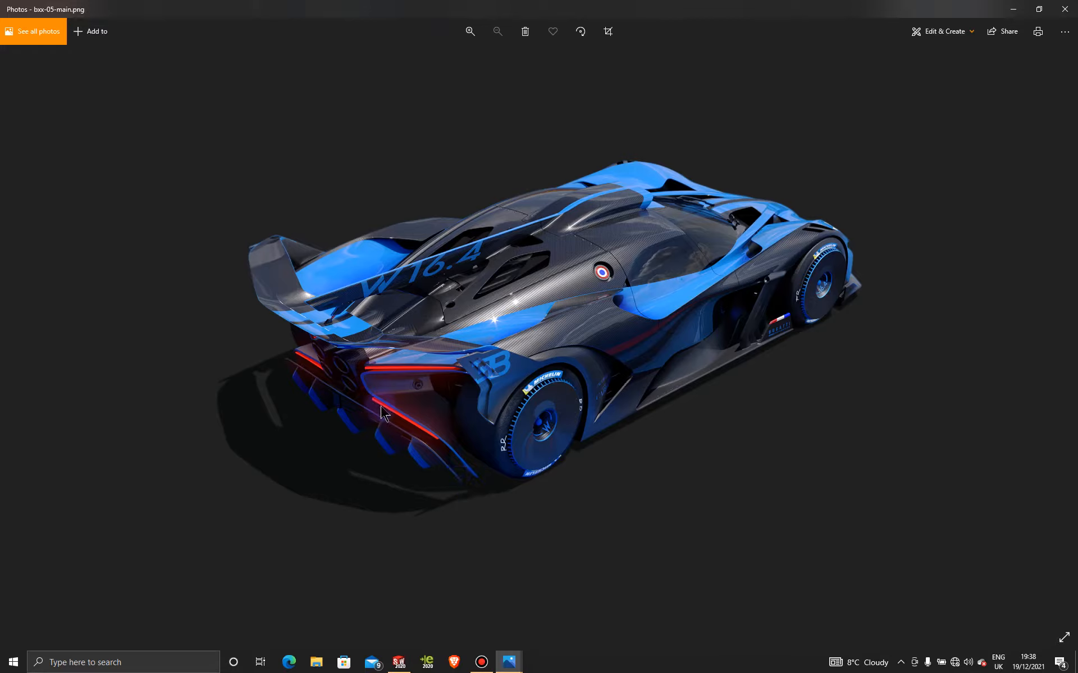
left_click(1005, 13)
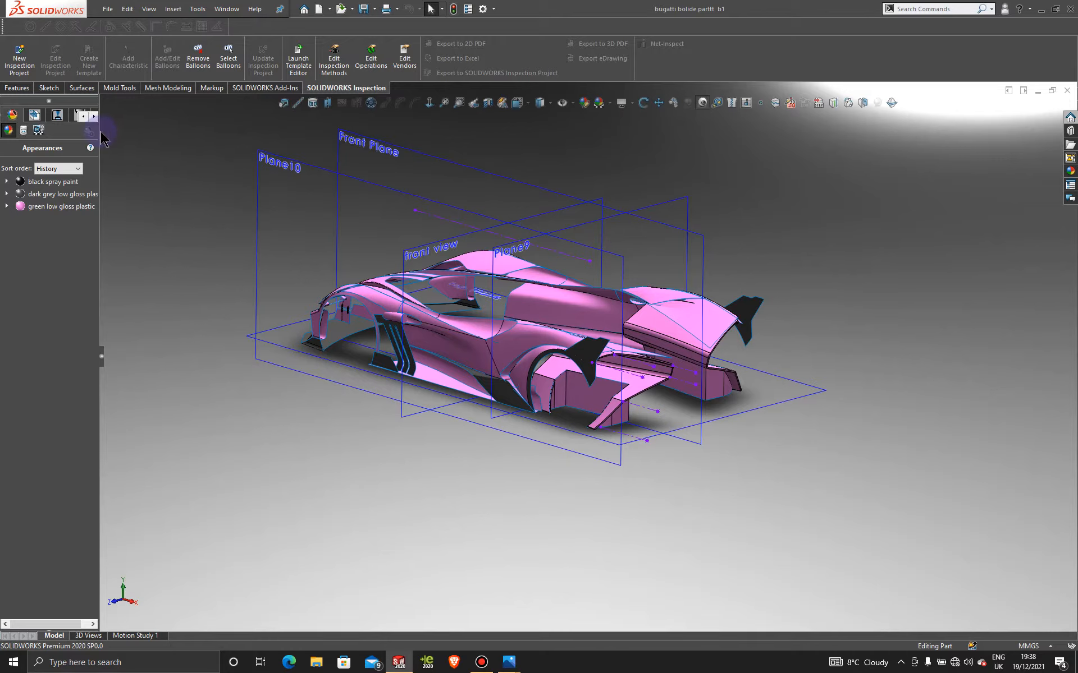
Activate the <Default>_Display State 1 display state to show the blueprint images around the car body
left_click_drag(99, 133, 212, 143)
left_click(61, 117)
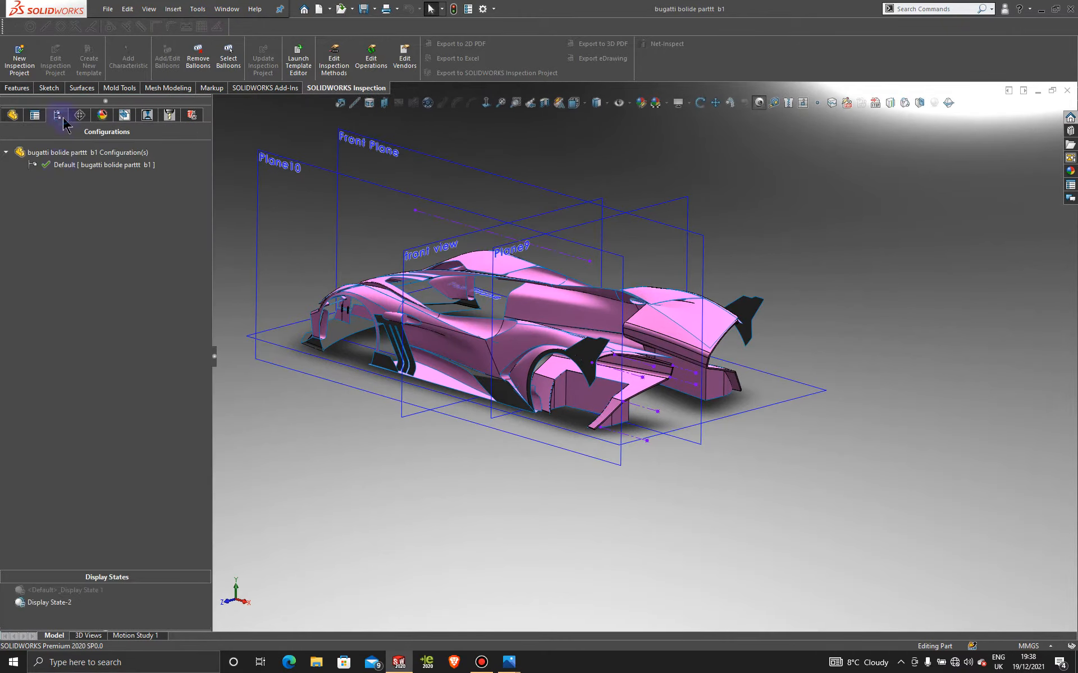
left_click(94, 590)
double_click(91, 588)
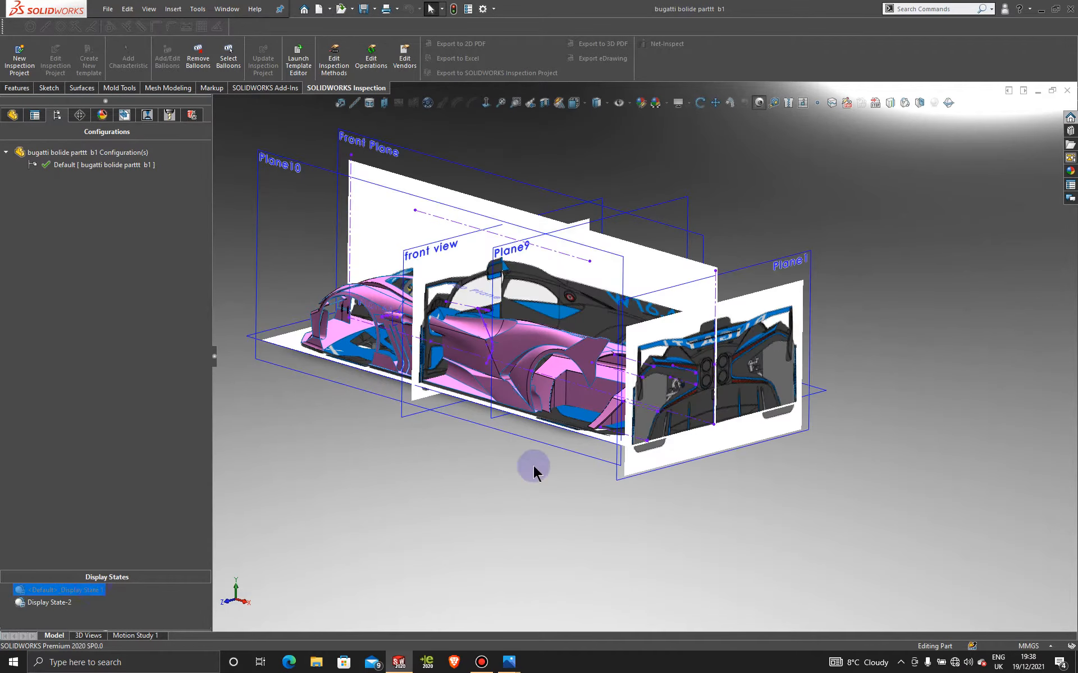
scroll(878, 294, "up", 1)
middle_click_drag(878, 293, 677, 203)
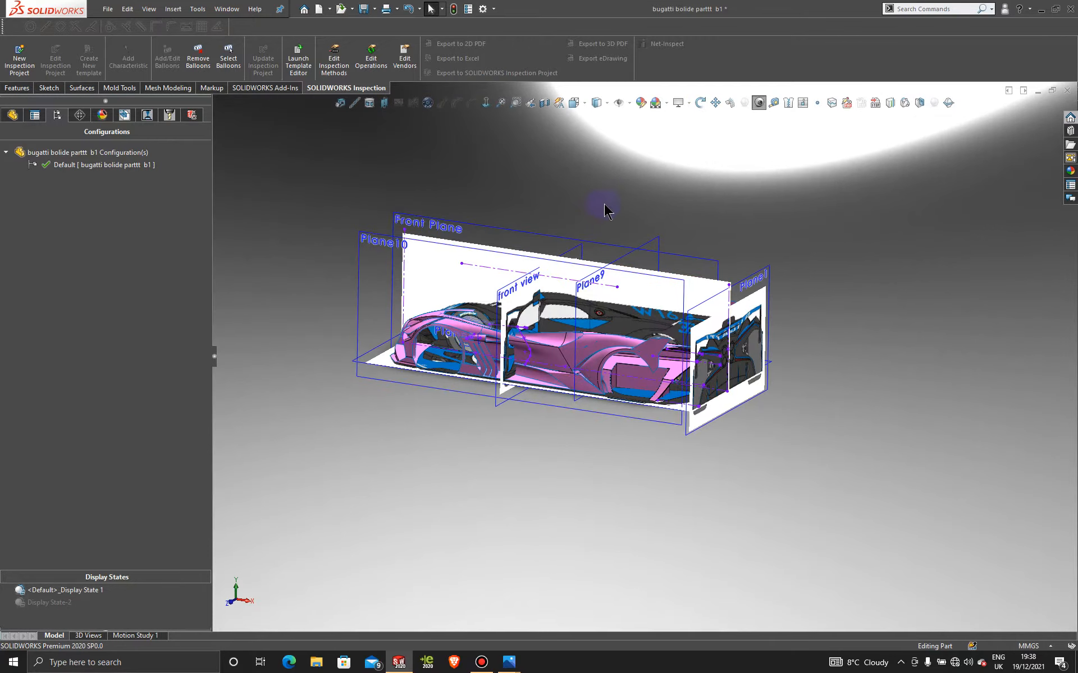
left_click(603, 245)
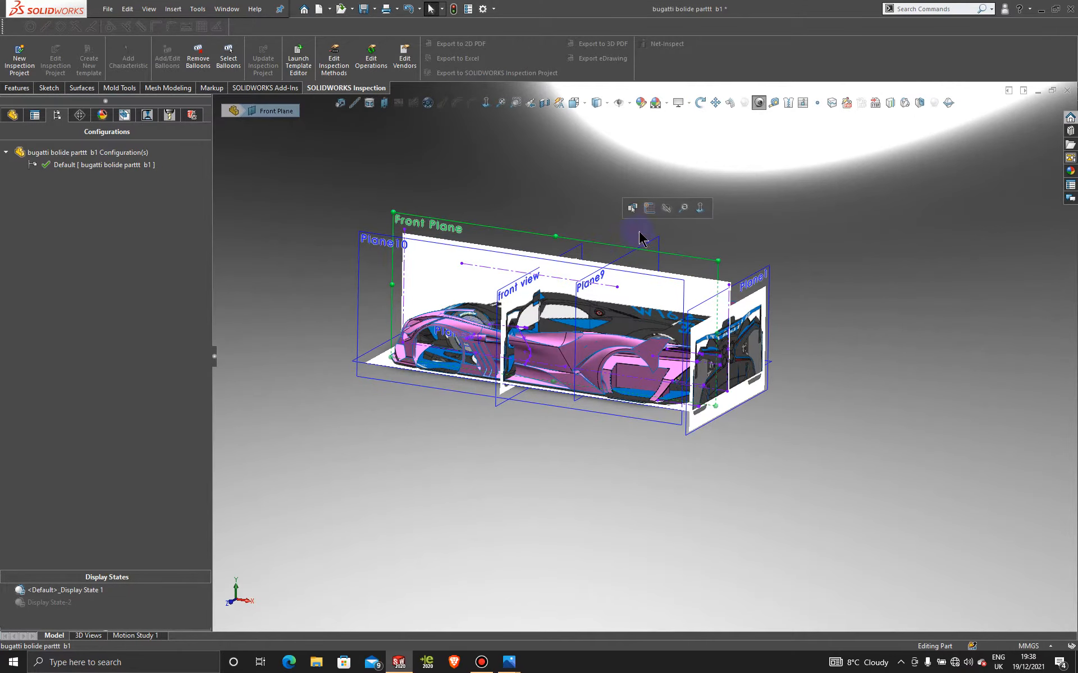
left_click(650, 207)
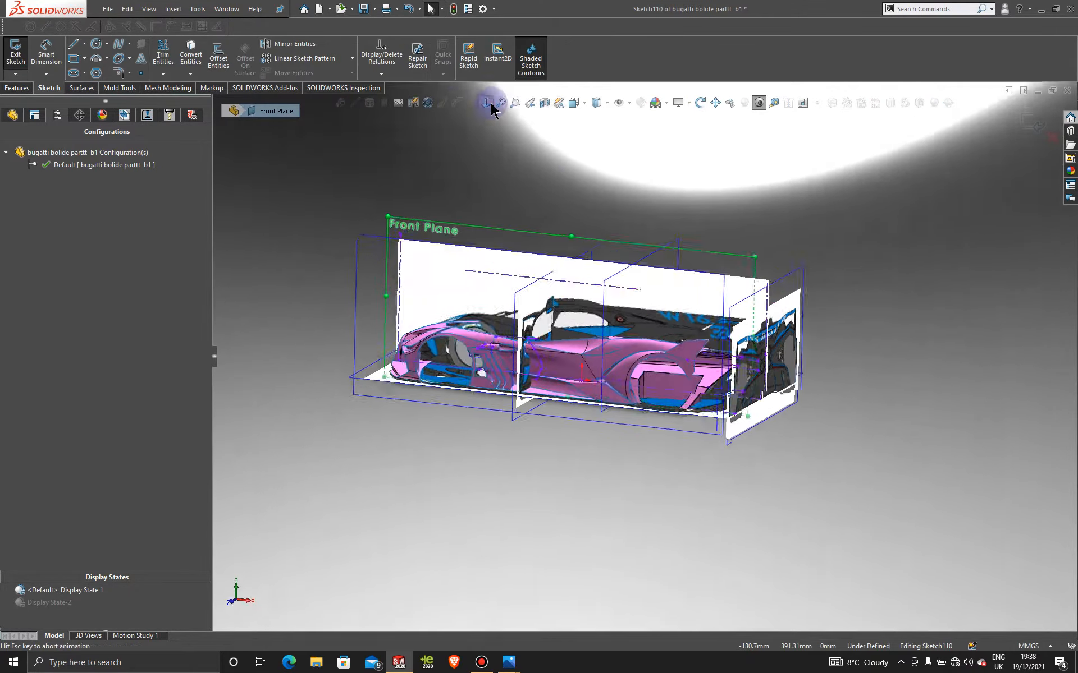
scroll(887, 369, "down", 5)
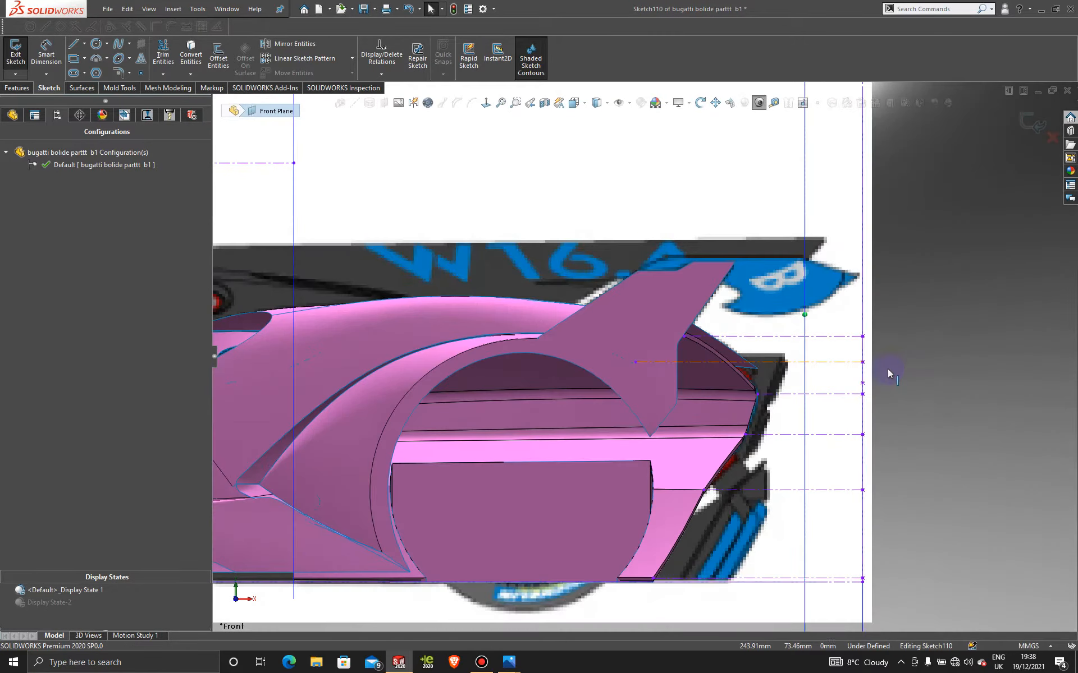
scroll(913, 387, "up", 2)
left_click(1025, 119)
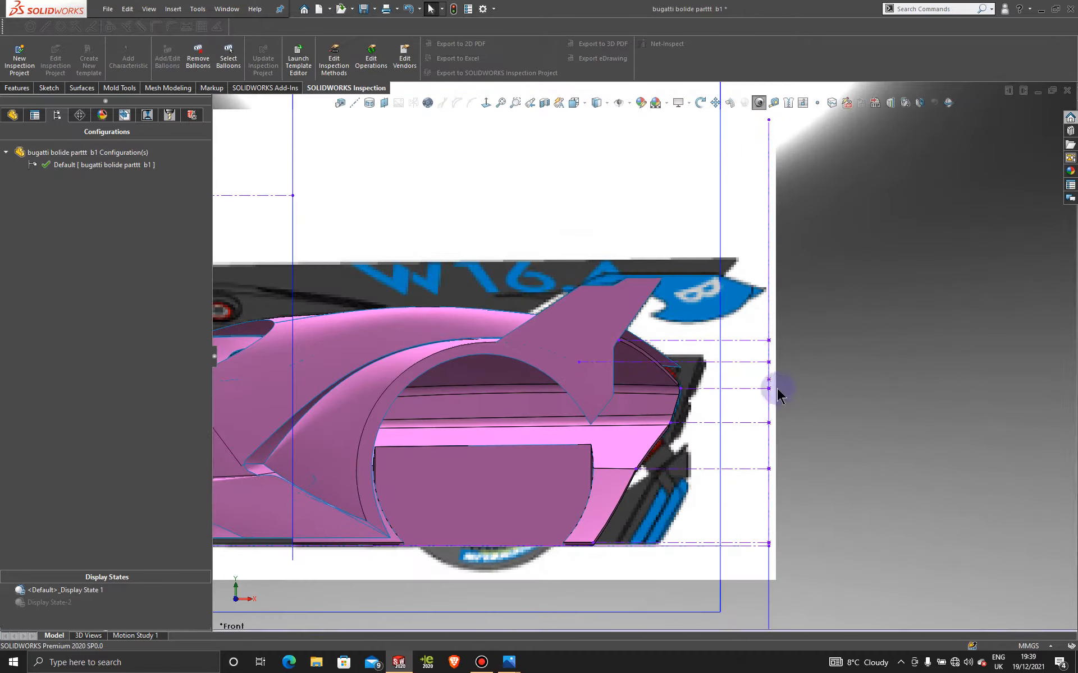
Hide 3DSketch121 with the horizontal construction lines behind the car and the leftover sketches on the rear blueprint
right_click(742, 341)
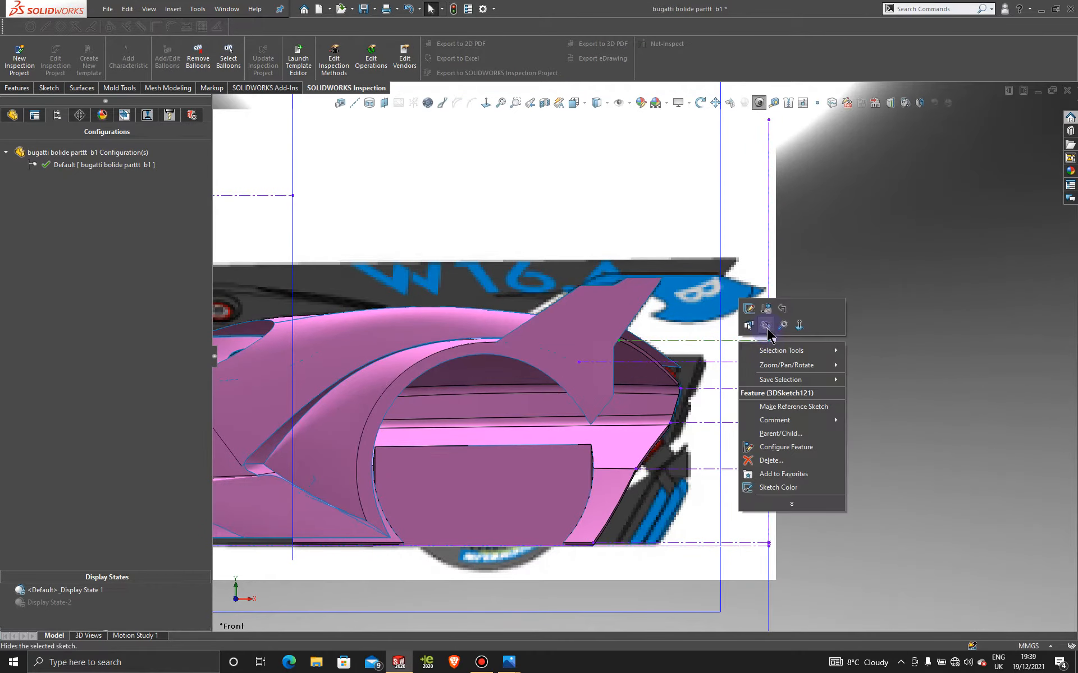
left_click(766, 325)
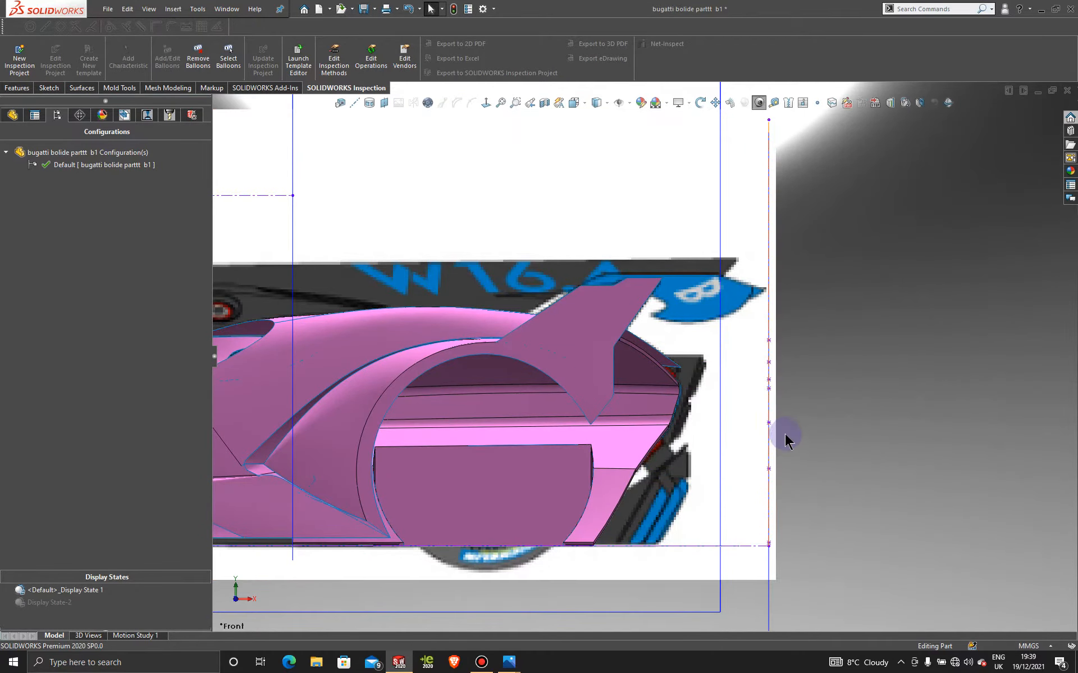
middle_click_drag(787, 435, 771, 447)
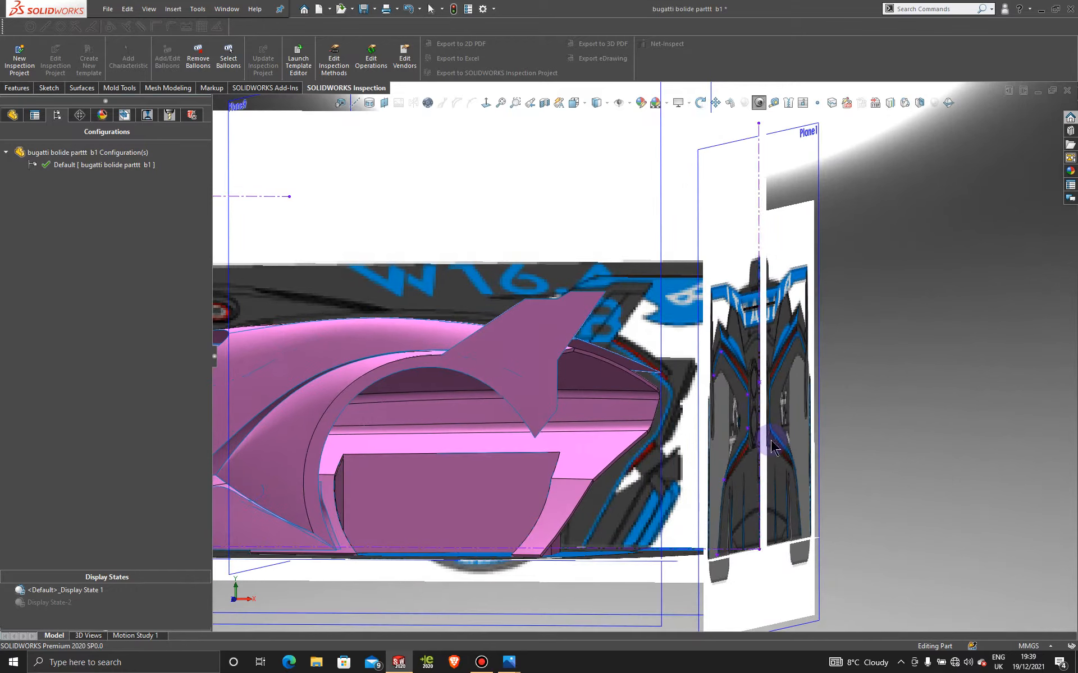
right_click(761, 384)
left_click(999, 344)
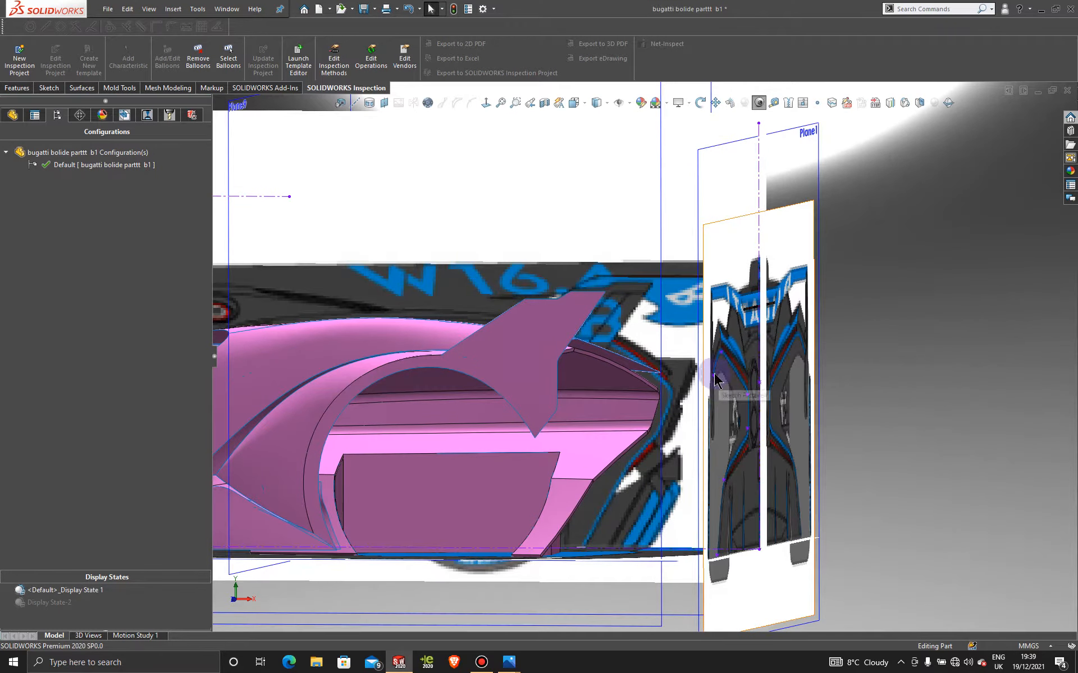
right_click(714, 375)
left_click(742, 358)
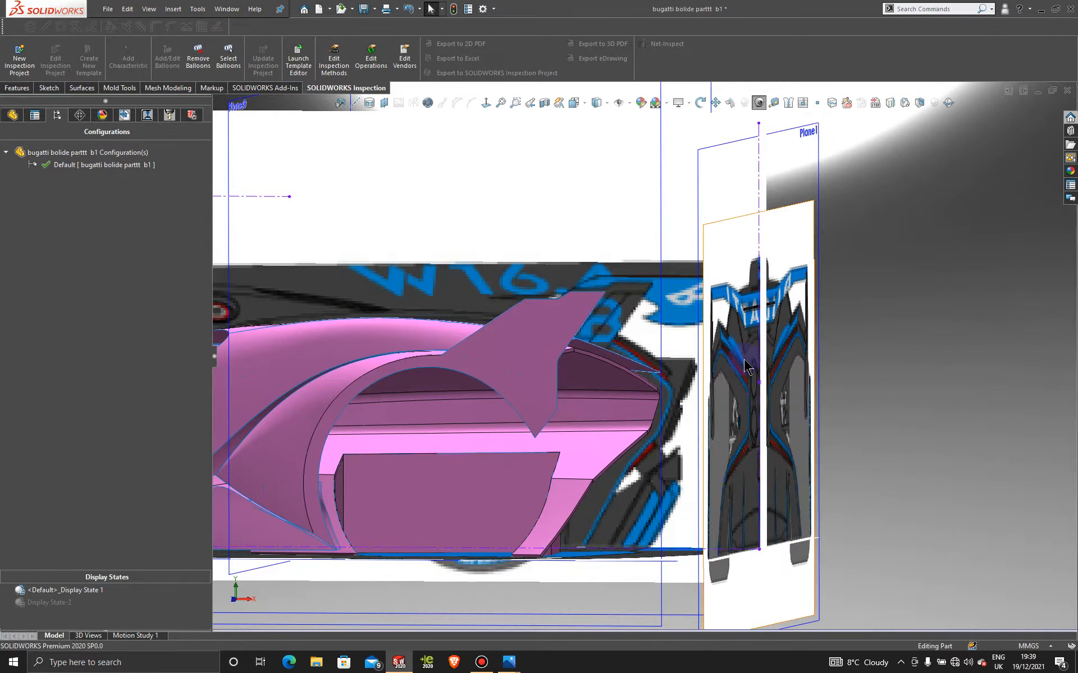
right_click(758, 387)
left_click(784, 376)
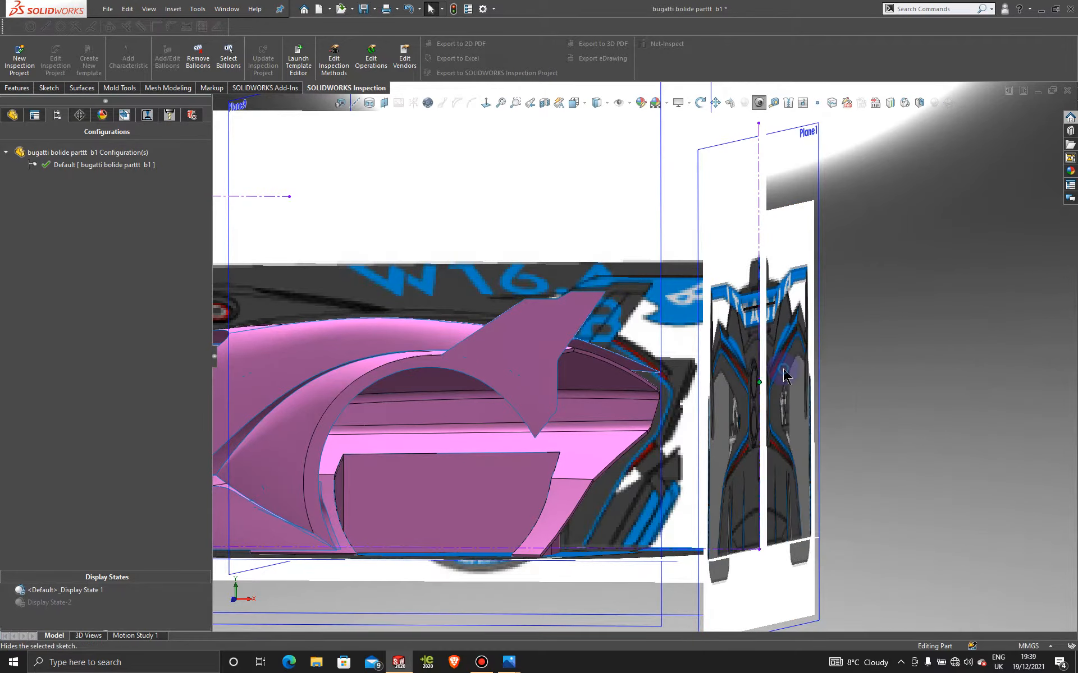
scroll(783, 434, "up", 3)
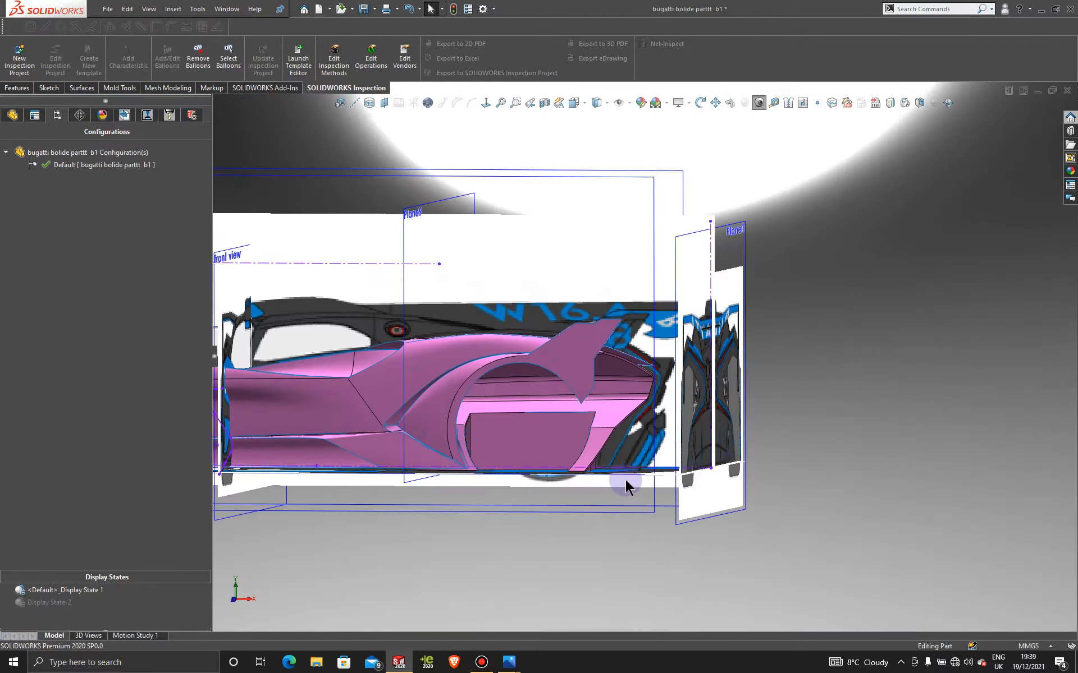
Hide Sketch100 beside the front-view blueprint and Plane7 at the pod behind the front wheel arch
key("ctrl+1")
middle_click_drag(489, 393, 438, 397)
scroll(439, 397, "down", 2)
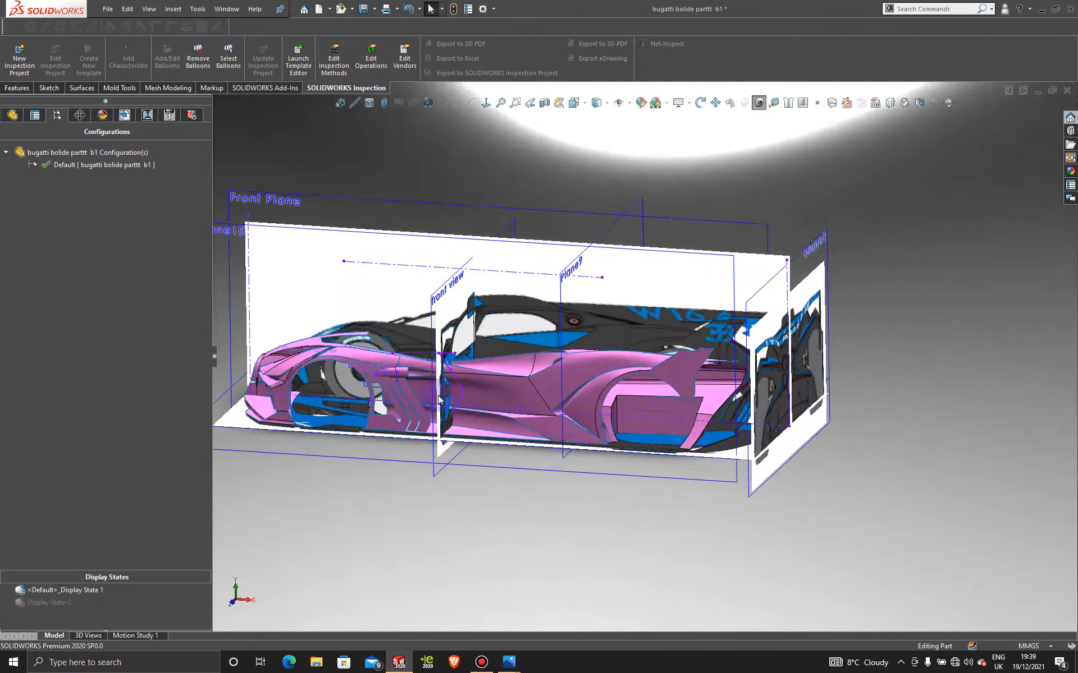
scroll(439, 398, "down", 3)
right_click(553, 344)
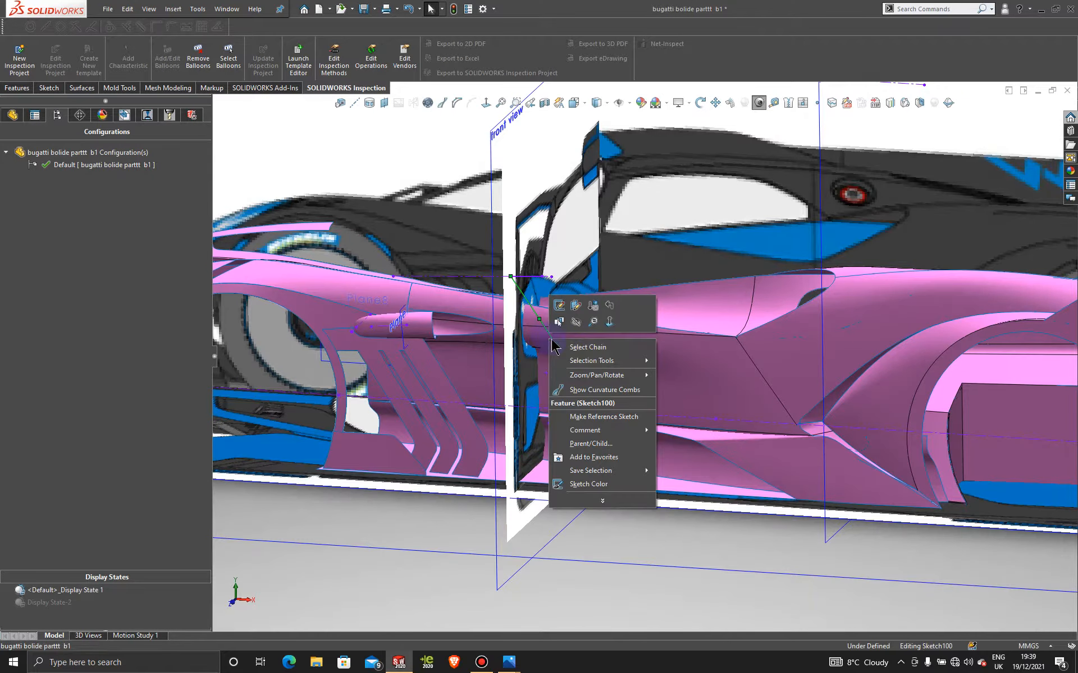
left_click(577, 326)
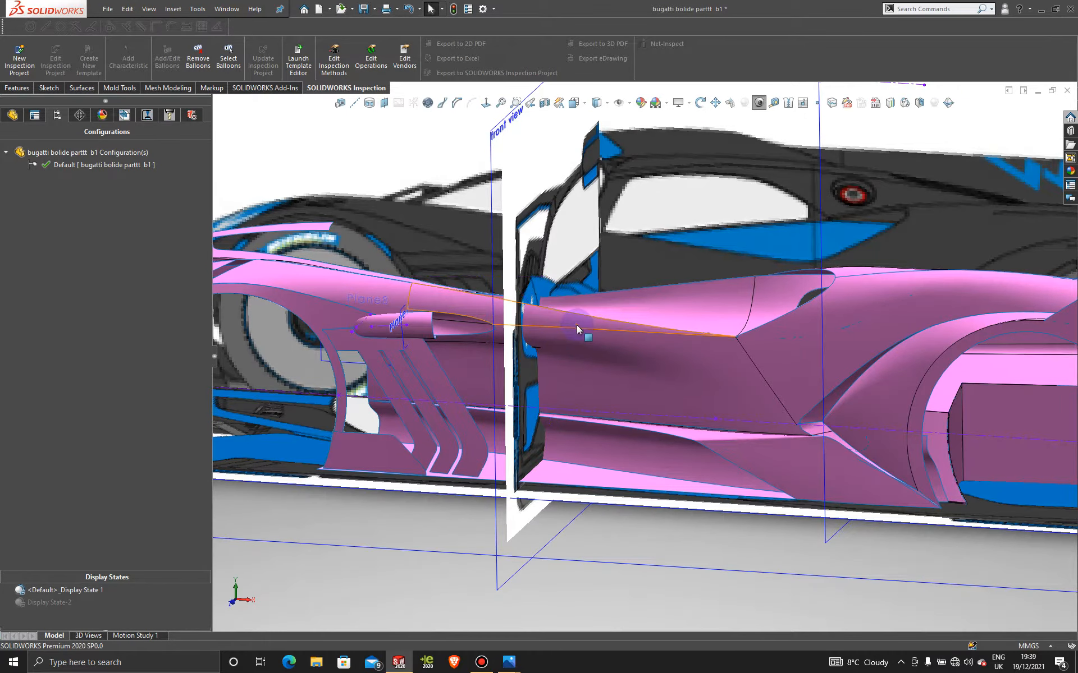
right_click(404, 336)
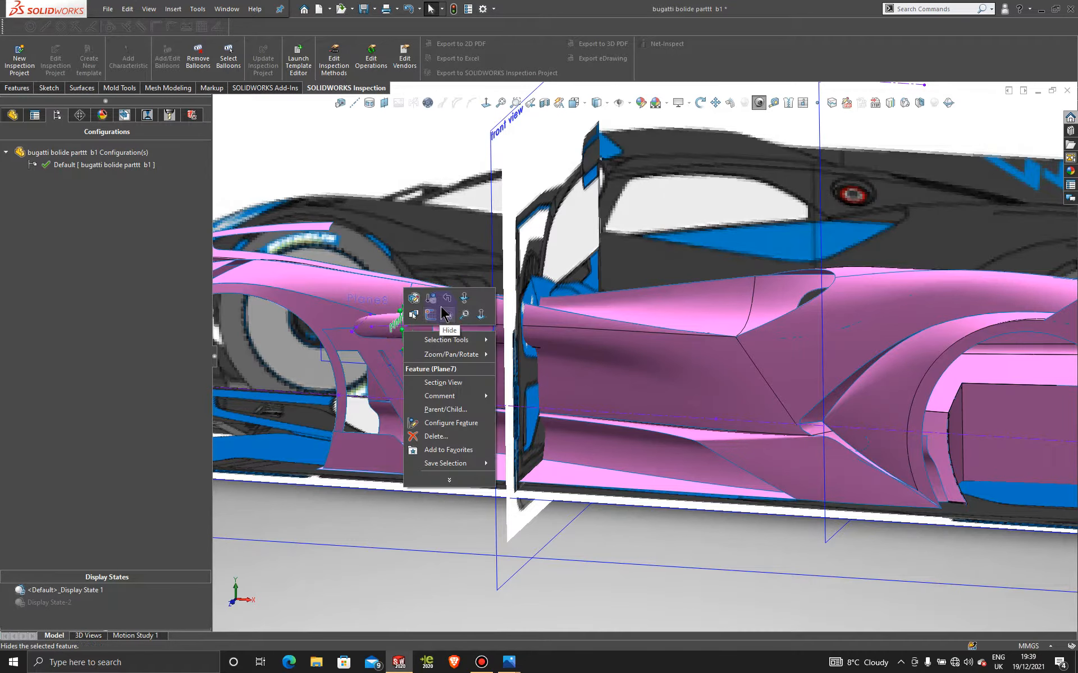
left_click(447, 315)
Hide 3DSketch110, the remaining sketch and the small reference plane around the pod behind the front wheel arch
right_click(398, 331)
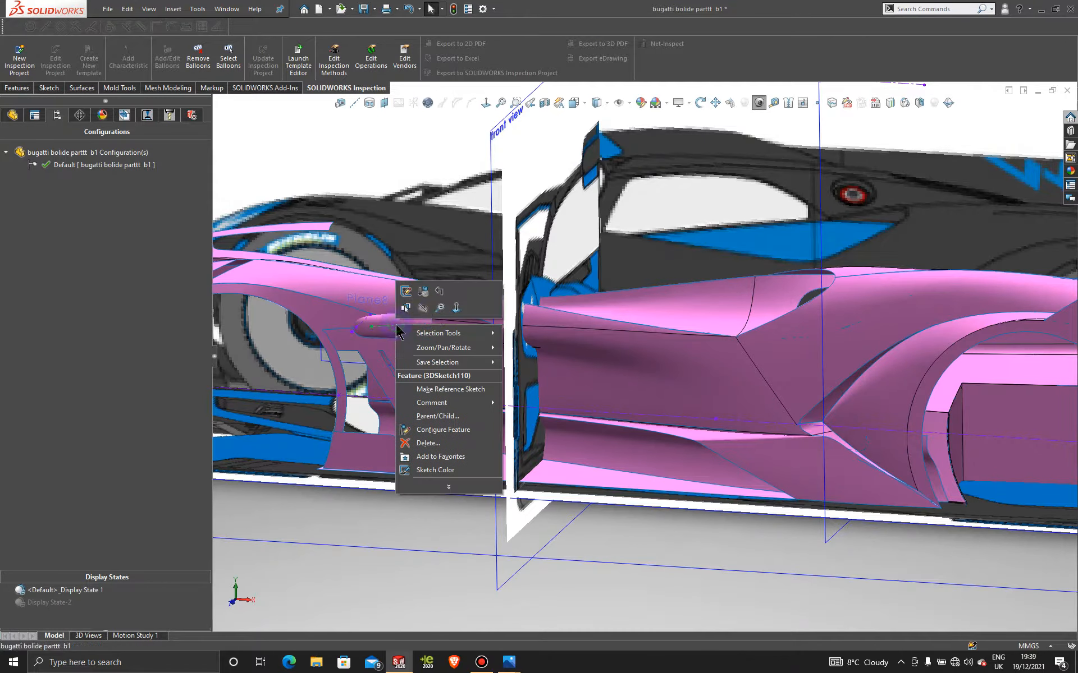
left_click(427, 310)
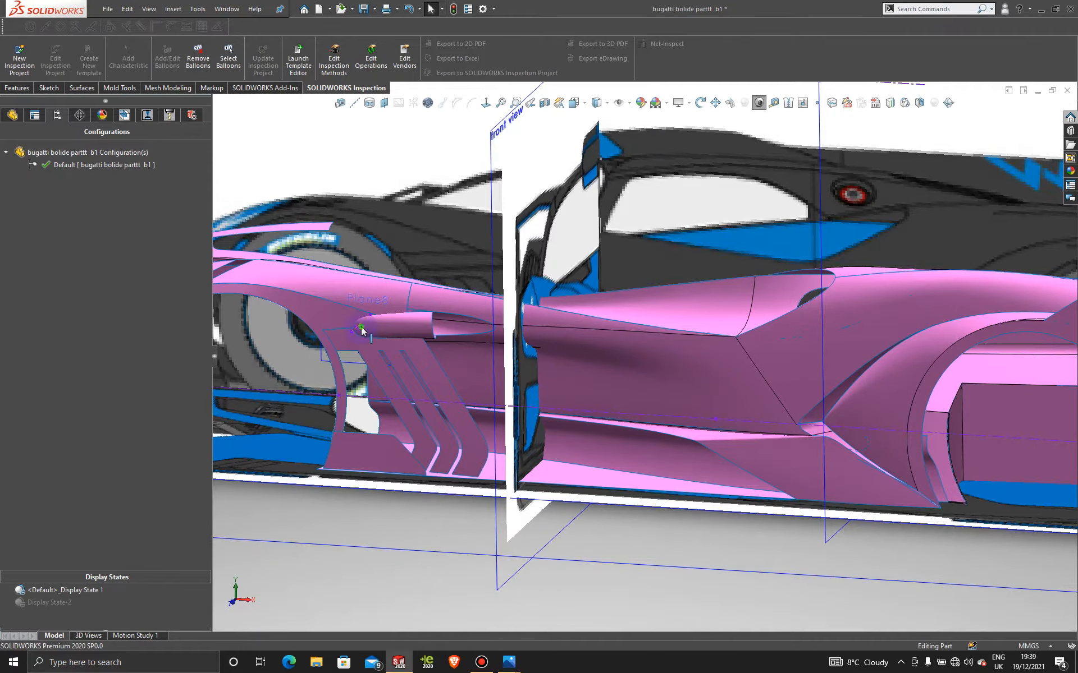
right_click(364, 331)
left_click(387, 312)
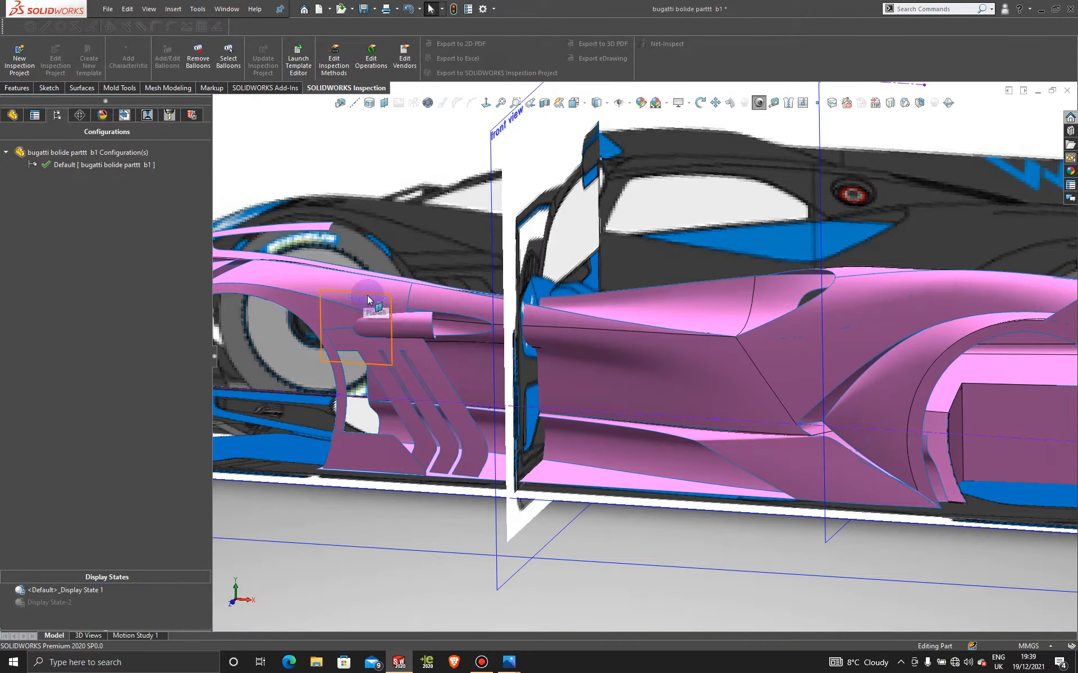
right_click(369, 301)
left_click(411, 279)
key("f")
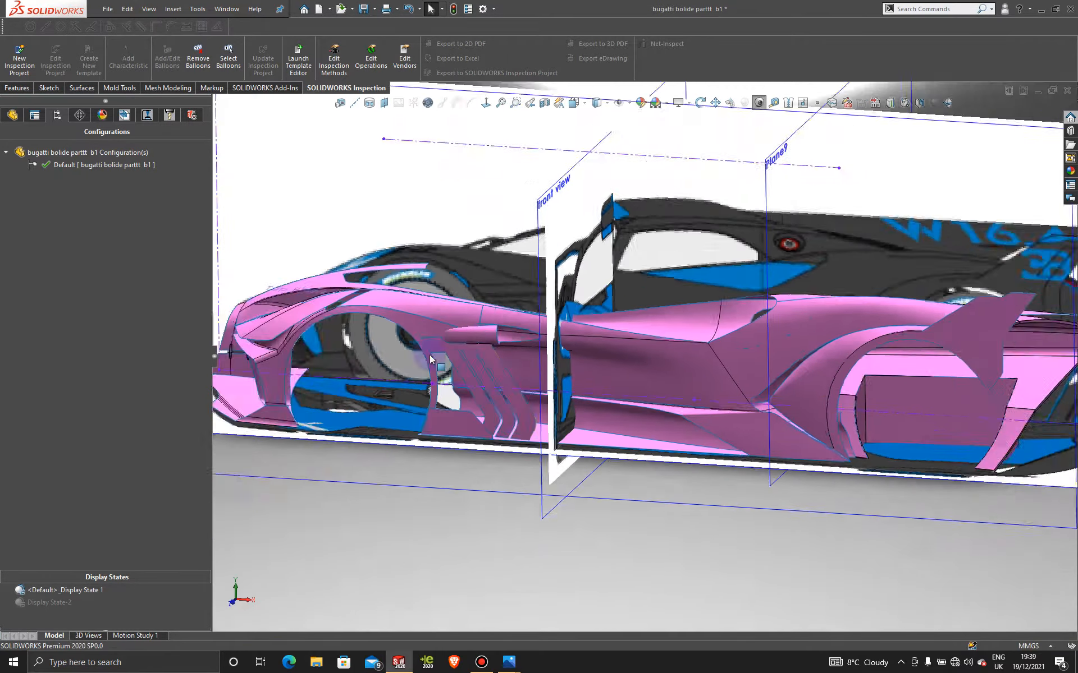
Examine the car body against the side blueprint in front view, focusing on the unfinished rear end
scroll(397, 324, "up", 1)
middle_click_drag(398, 324, 440, 329)
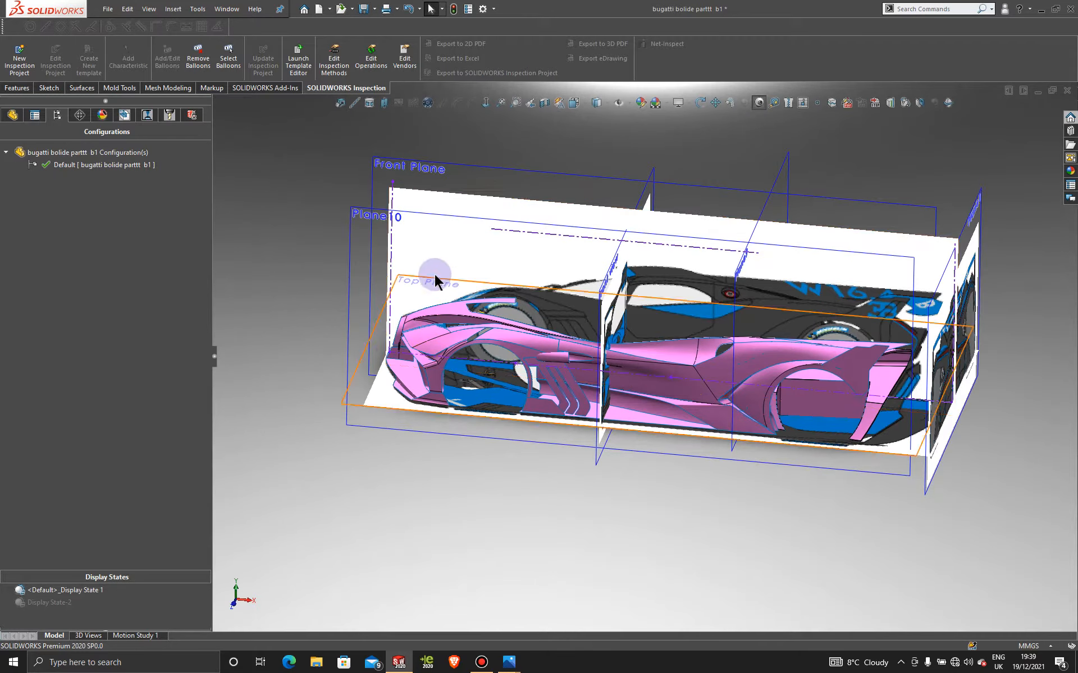
scroll(641, 362, "up", 1)
middle_click_drag(641, 362, 620, 334)
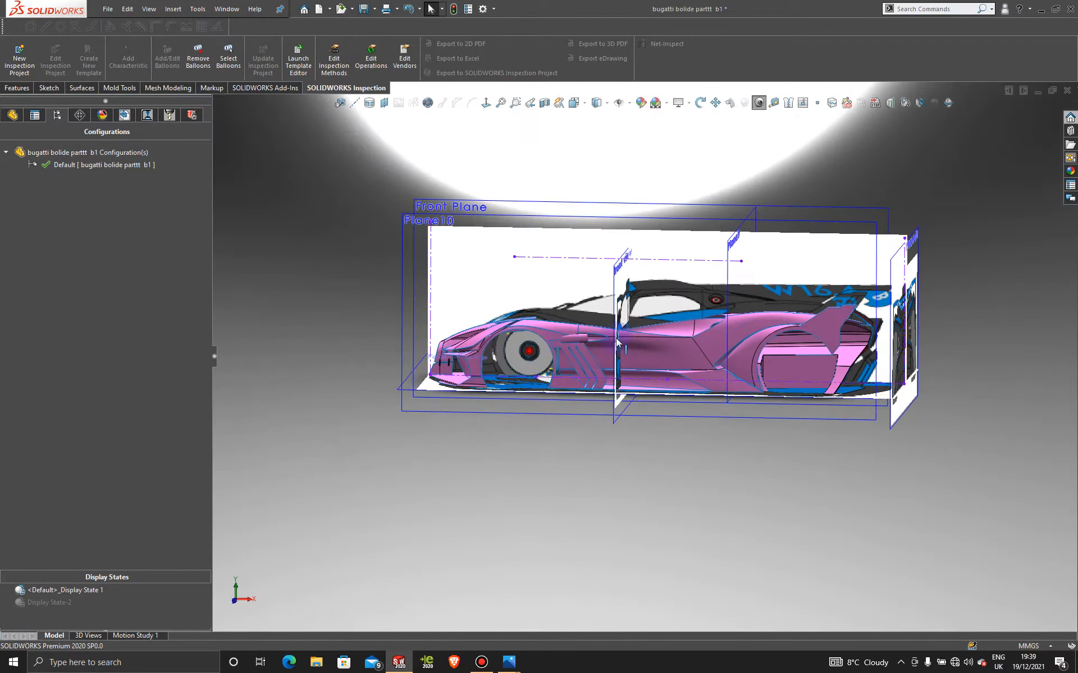
scroll(620, 334, "down", 5)
key("f")
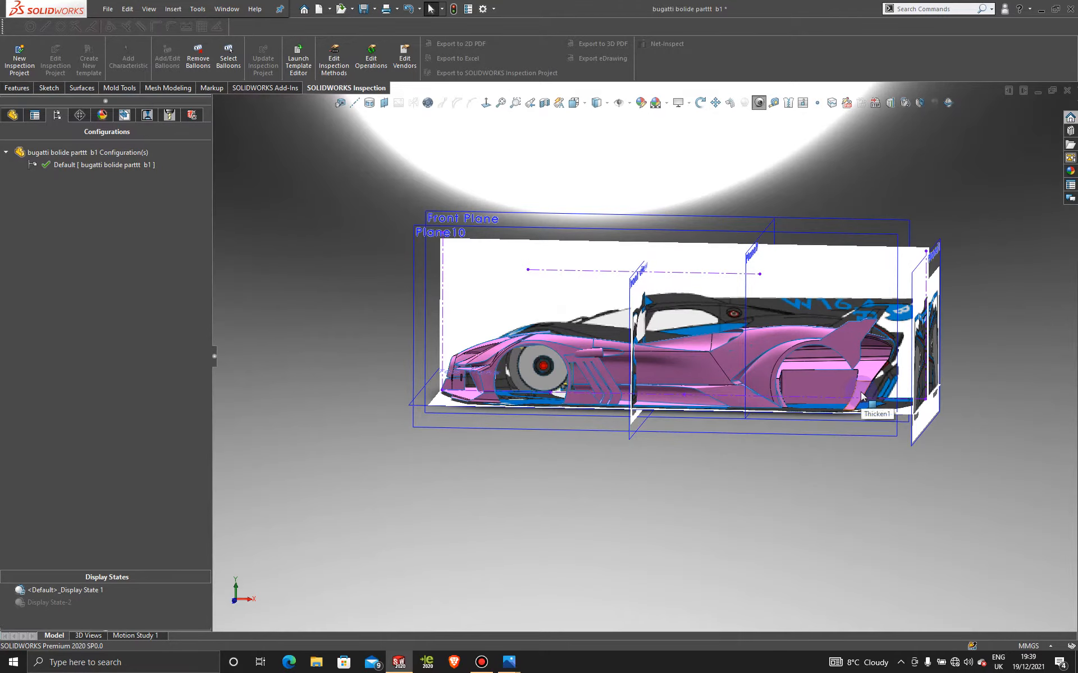
key("space")
left_click(534, 496)
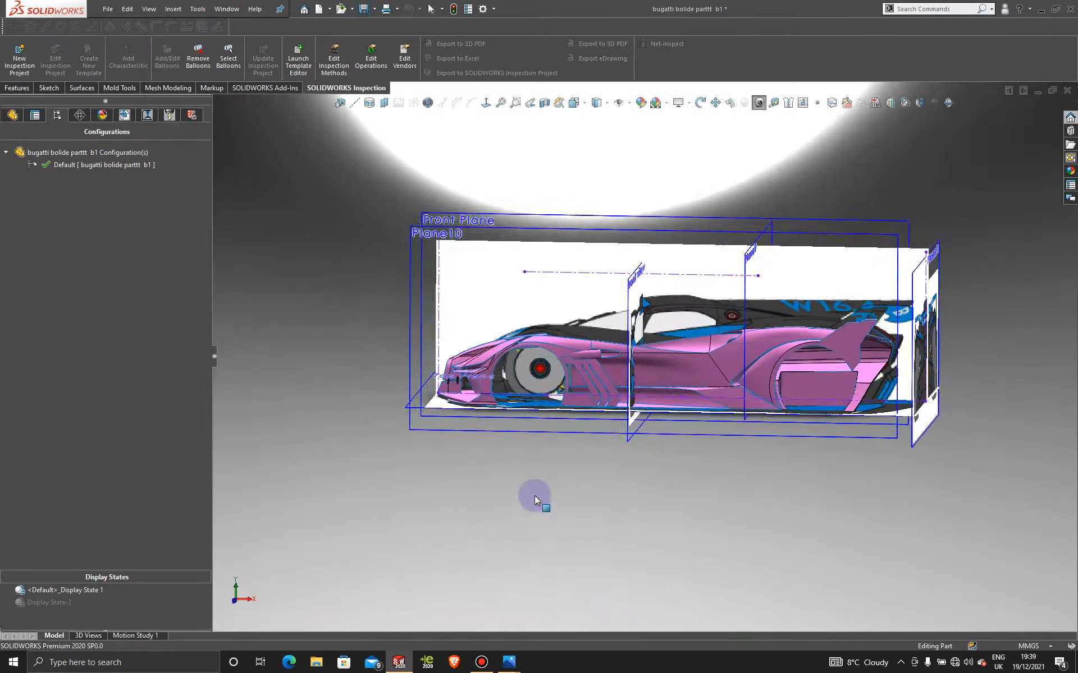
scroll(898, 353, "down", 4)
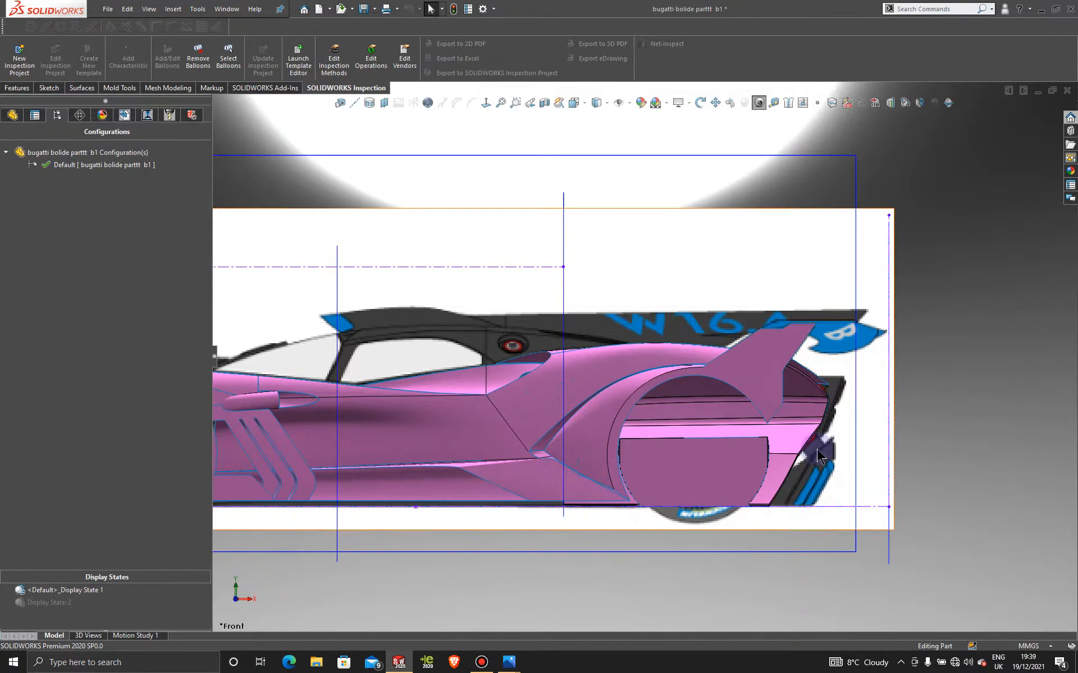
Start a new sketch on the Front Plane
scroll(550, 161, "up", 6)
middle_click_drag(577, 193, 537, 236)
left_click(556, 289)
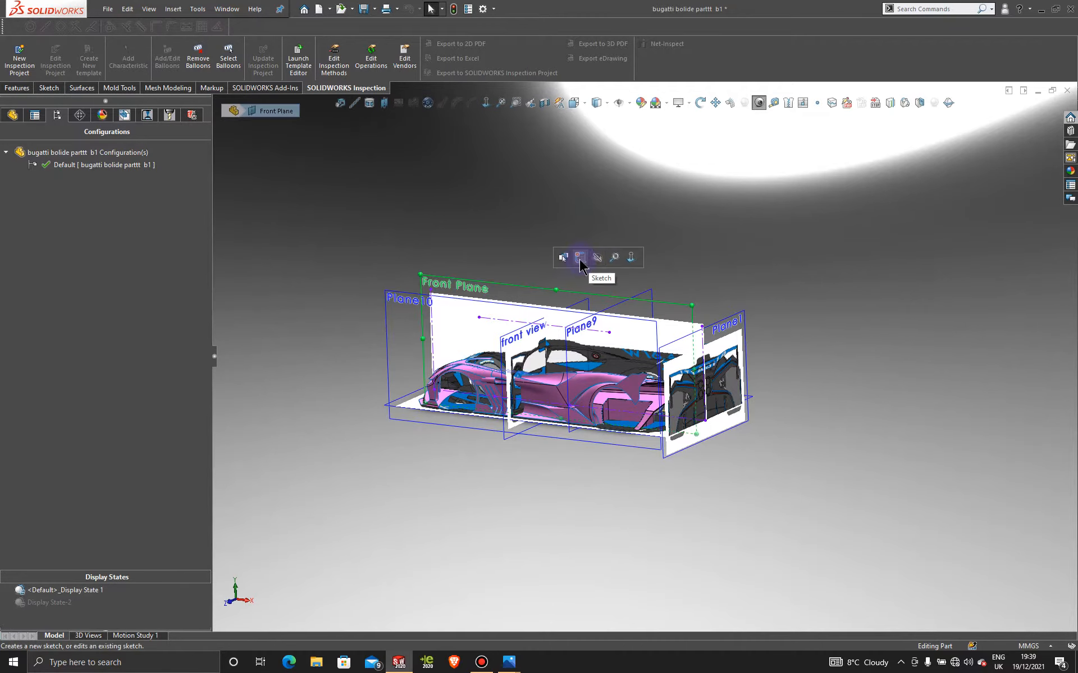
left_click(580, 259)
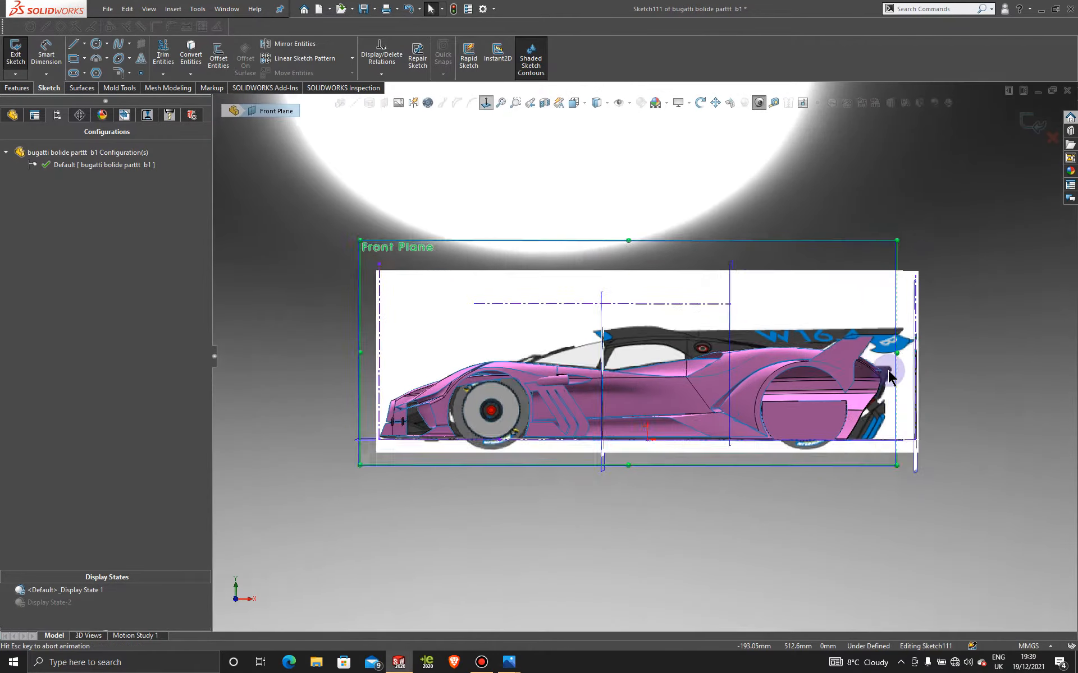
Sketch a short horizontal construction line rearward from the upper rear corner of the tail in the side blueprint, and exit the sketch
scroll(890, 374, "down", 3)
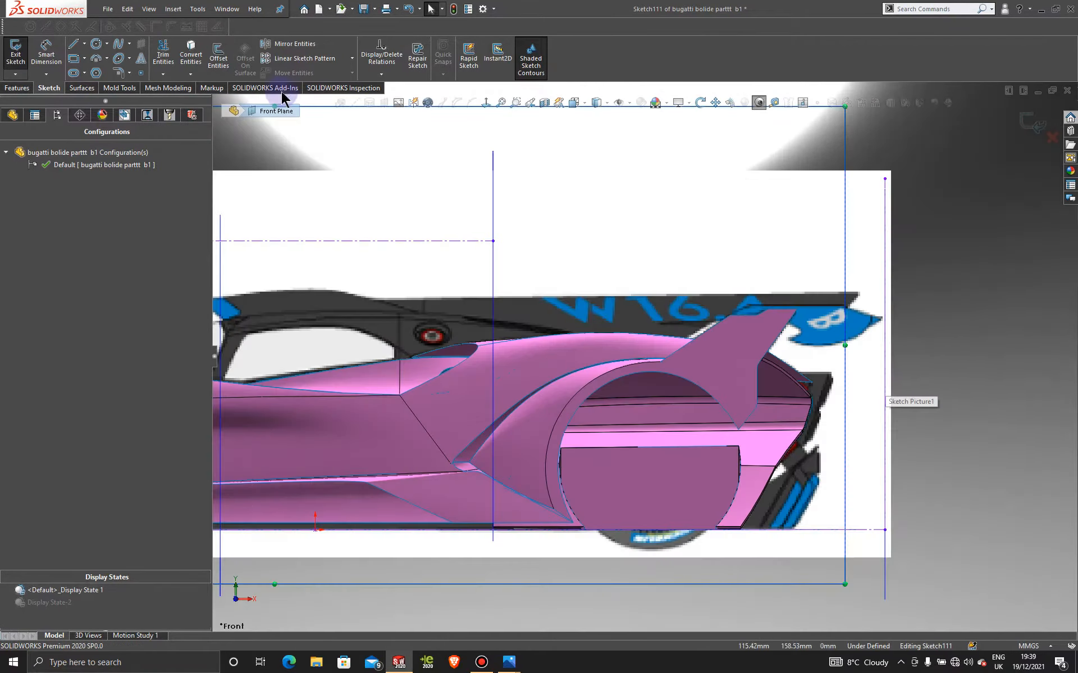
left_click(84, 44)
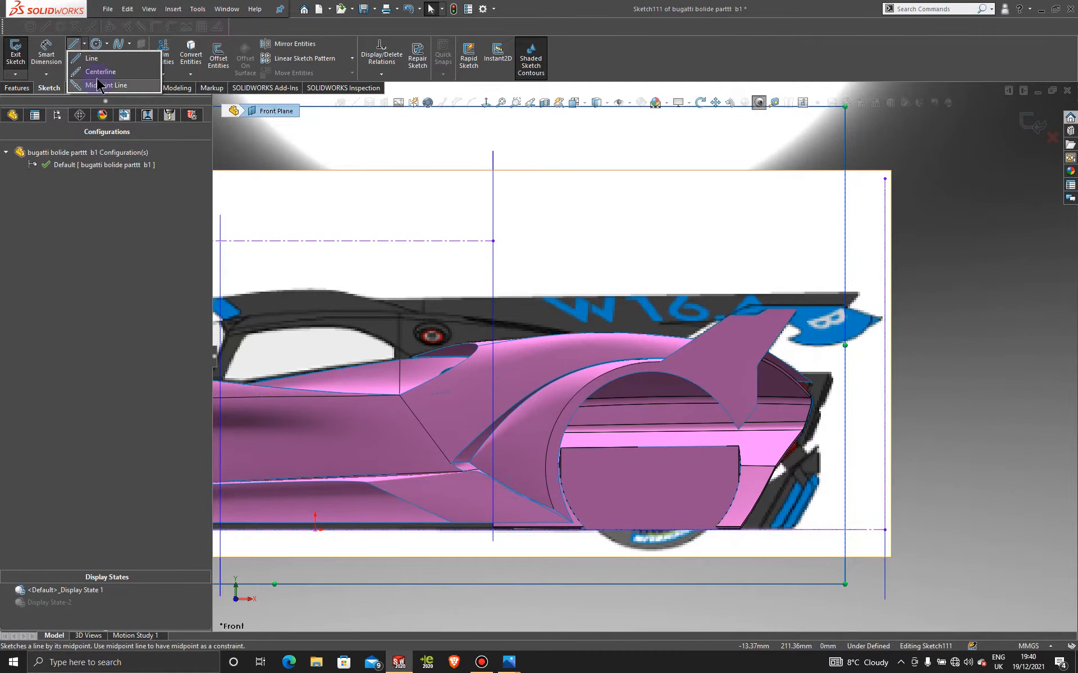
left_click(92, 70)
scroll(836, 369, "down", 1)
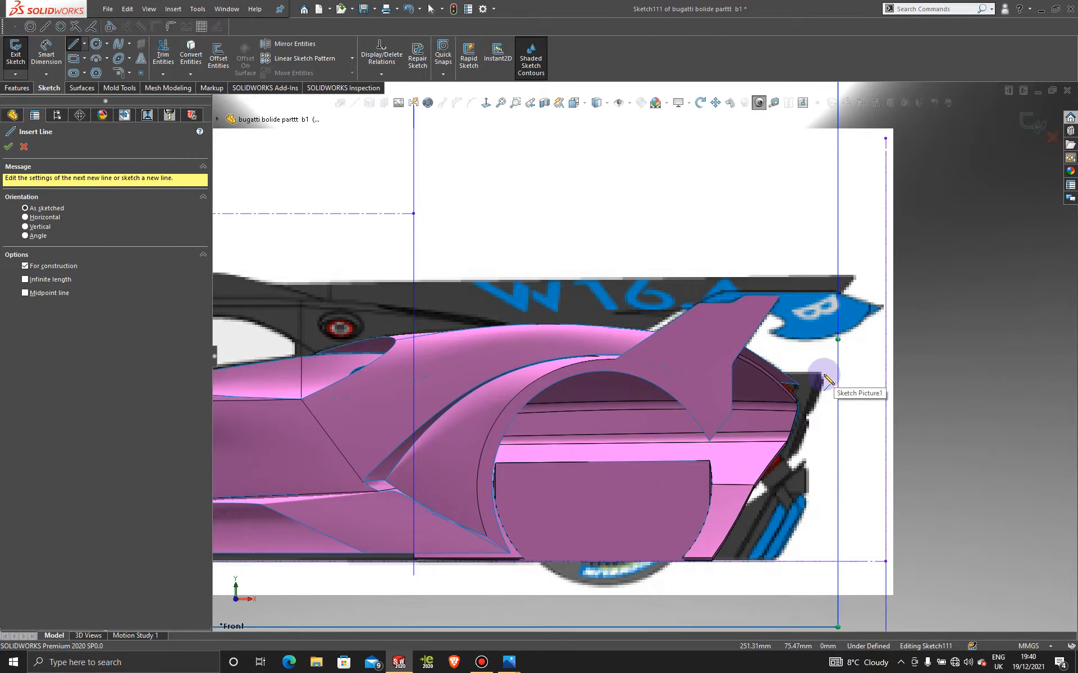
left_click(824, 376)
scroll(770, 382, "up", 2)
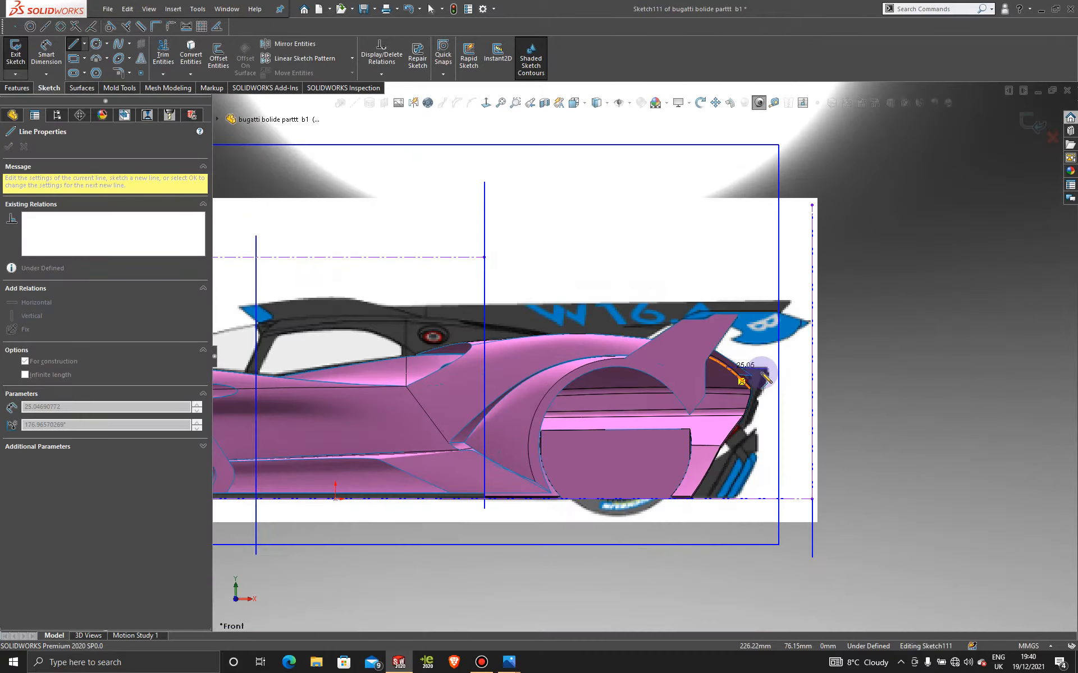
left_click(799, 370)
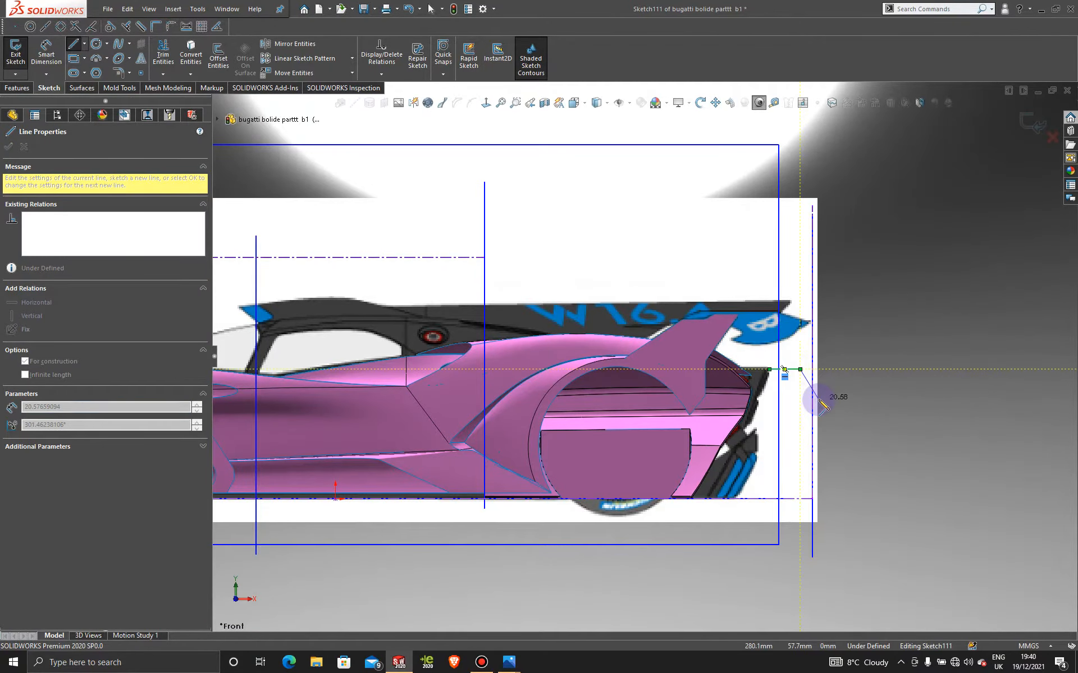
key("Escape")
scroll(824, 369, "up", 5)
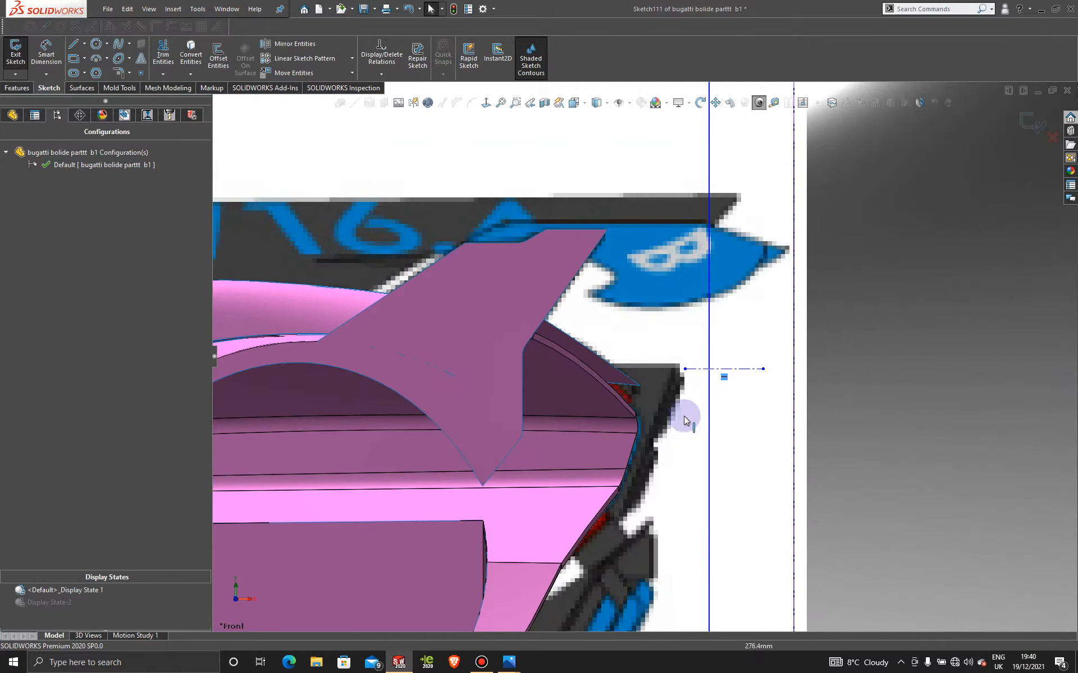
left_click(1031, 124)
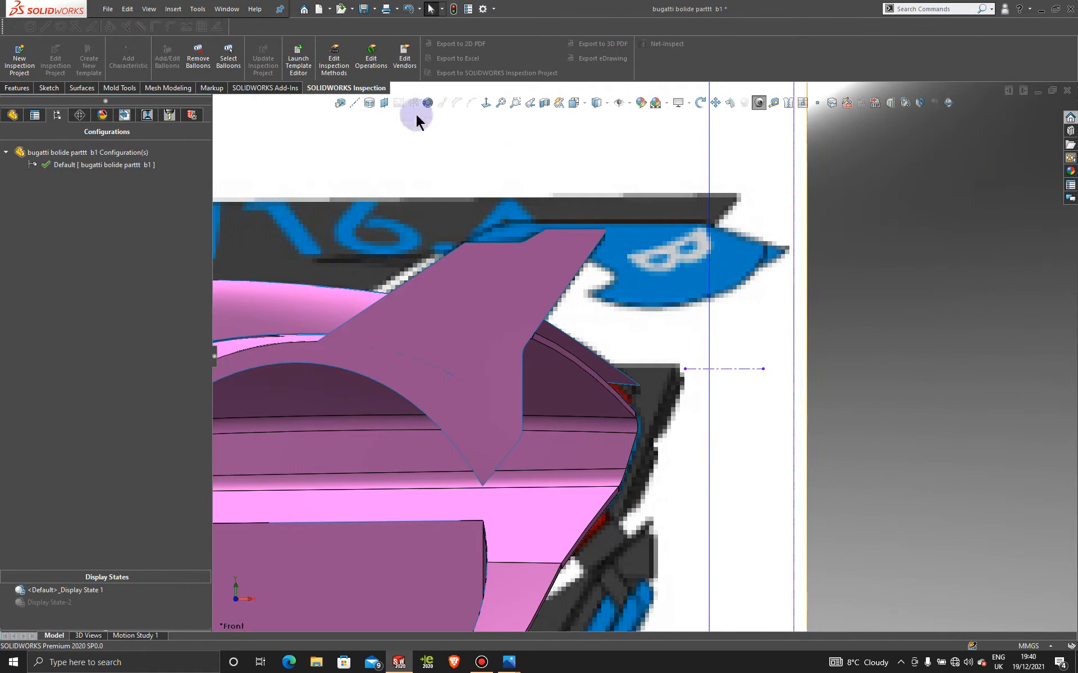
Create a reference plane perpendicular to the short construction line through its endpoint at the tail corner
left_click(384, 102)
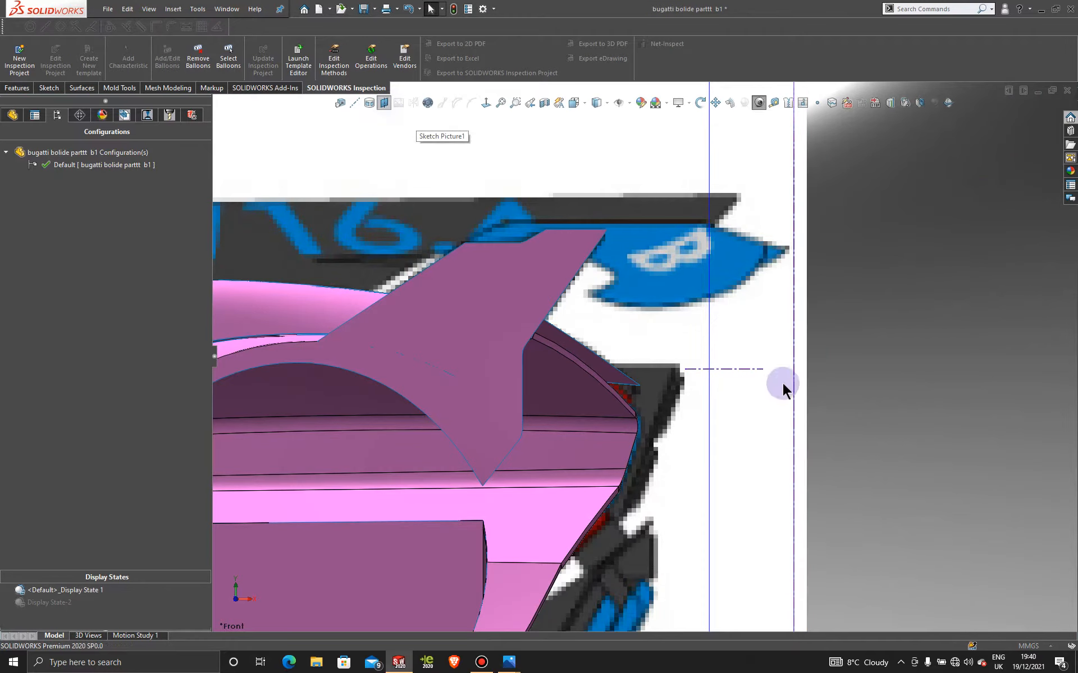
left_click(731, 370)
left_click(685, 369)
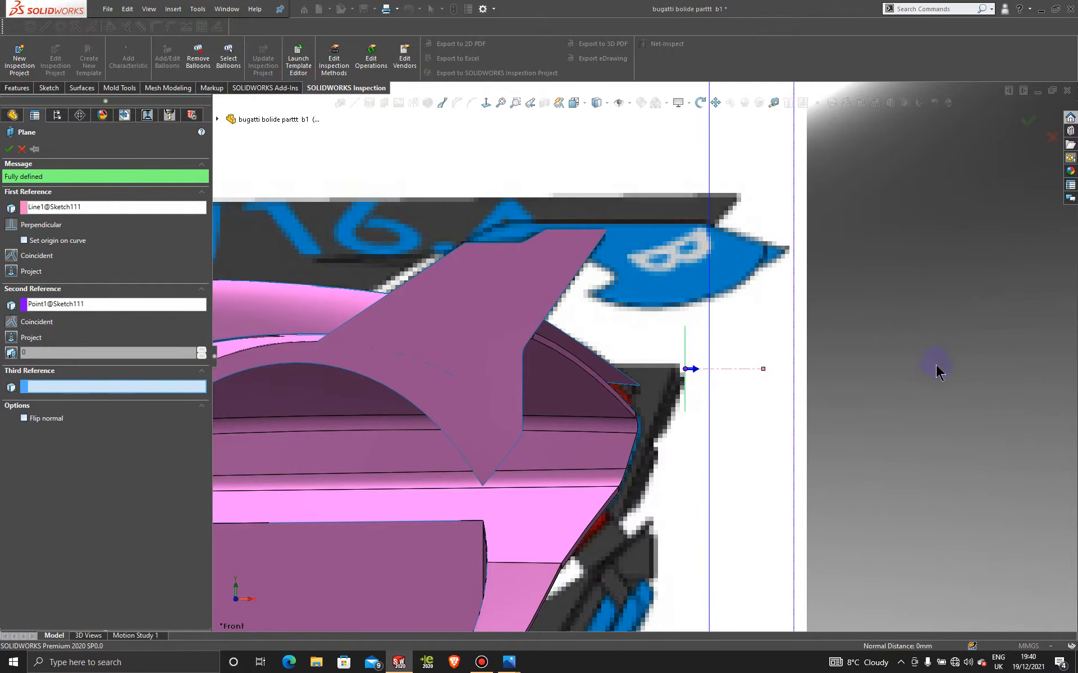
left_click(9, 149)
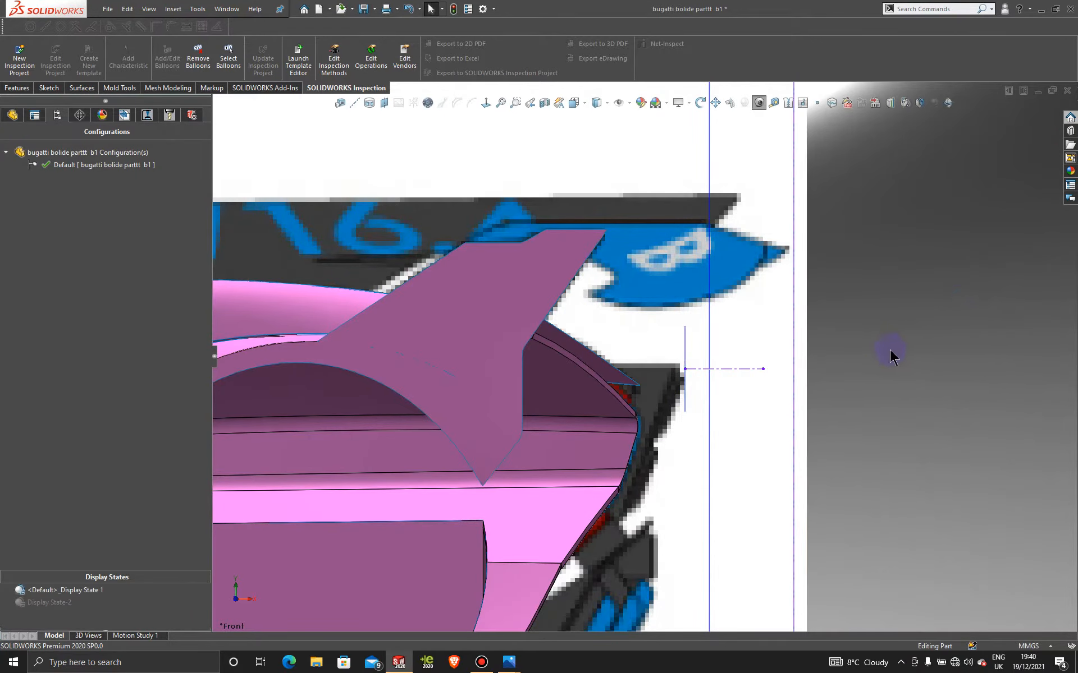
Start a new sketch on the new plane at the tail corner and orient the view normal to it
middle_click_drag(891, 356, 866, 349)
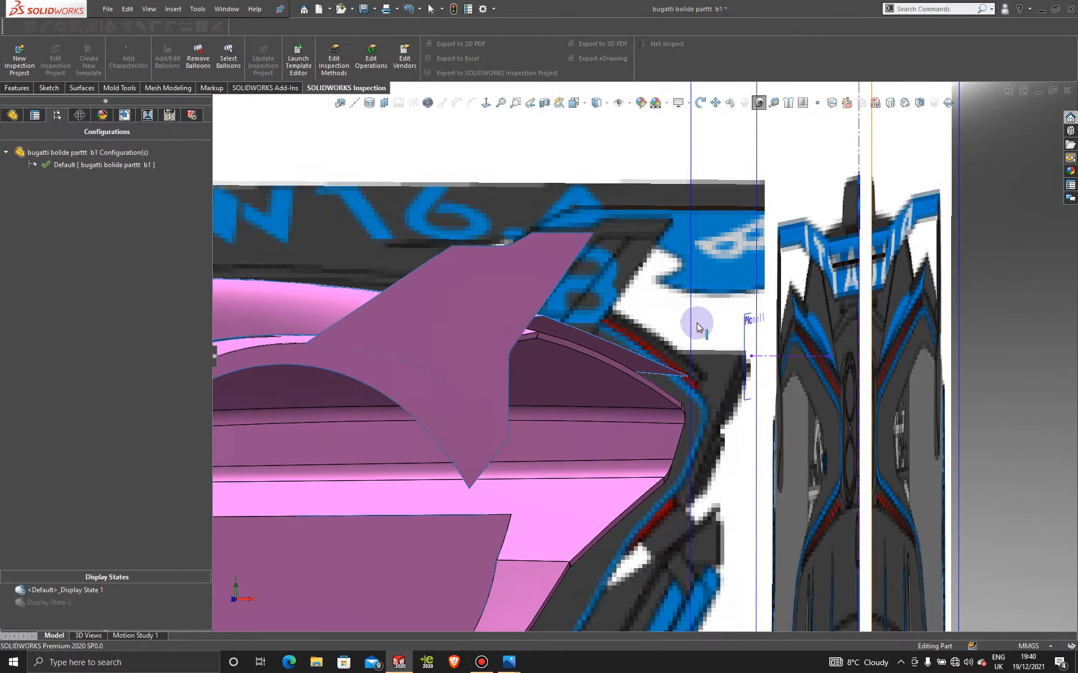
left_click(744, 332)
left_click(796, 298)
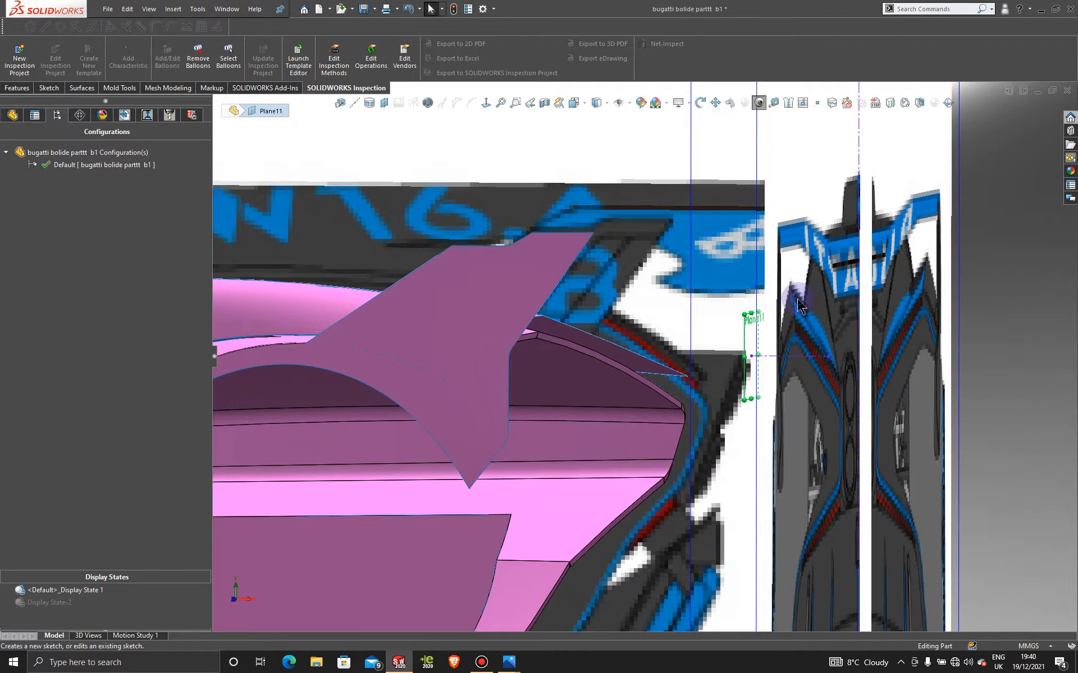
left_click(486, 105)
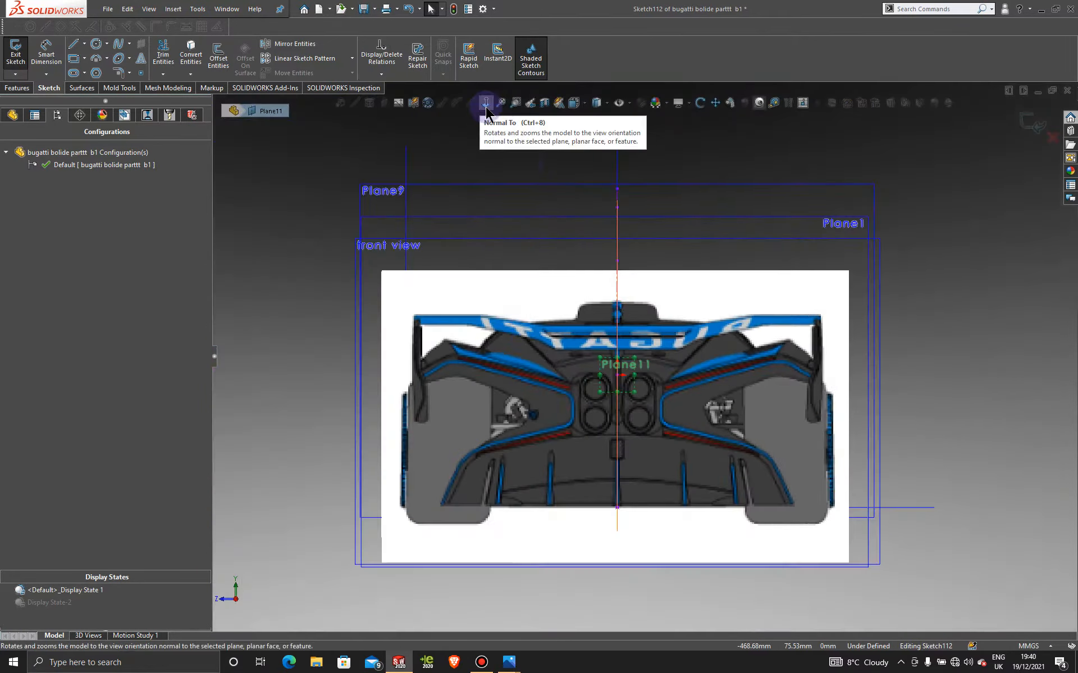
Sketch two vertically aligned circles, about 5.7 mm and 5.4 mm in radius, over the upper and lower pipes of one blueprint exhaust pair
scroll(664, 417, "down", 2)
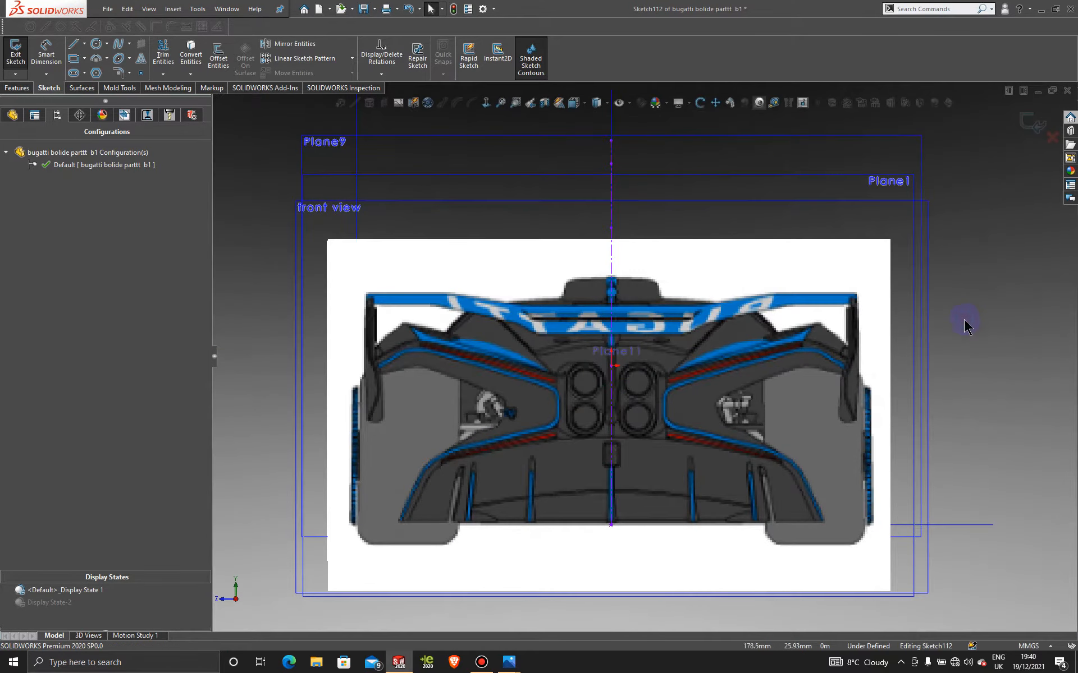
scroll(632, 386, "down", 3)
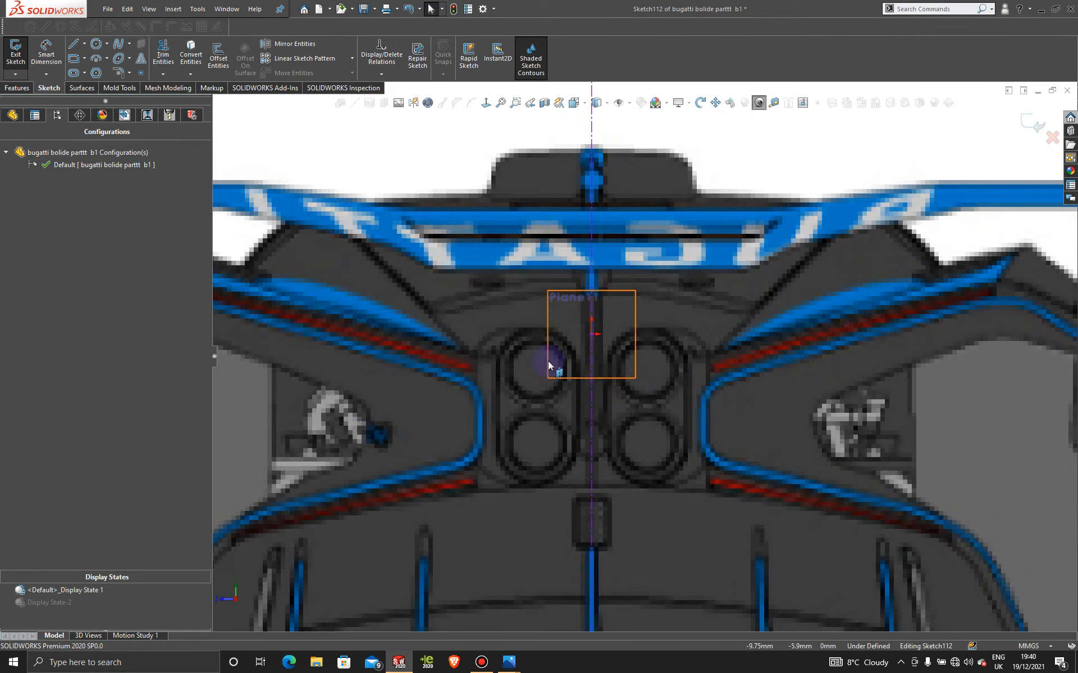
scroll(547, 361, "down", 2)
scroll(559, 368, "up", 3)
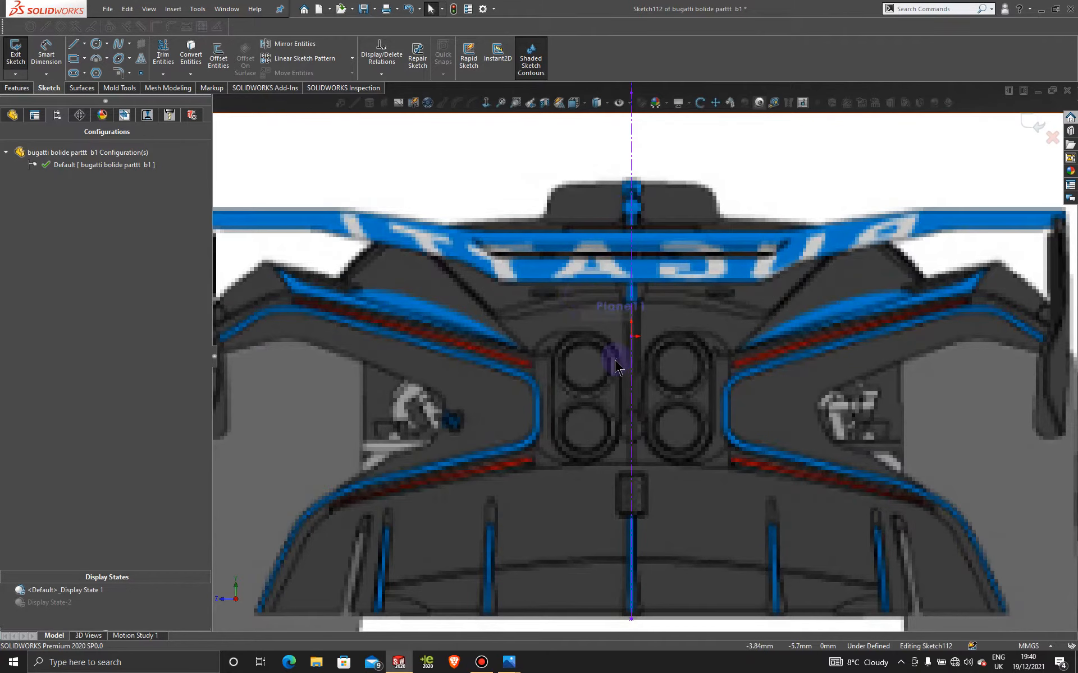
scroll(595, 366, "down", 3)
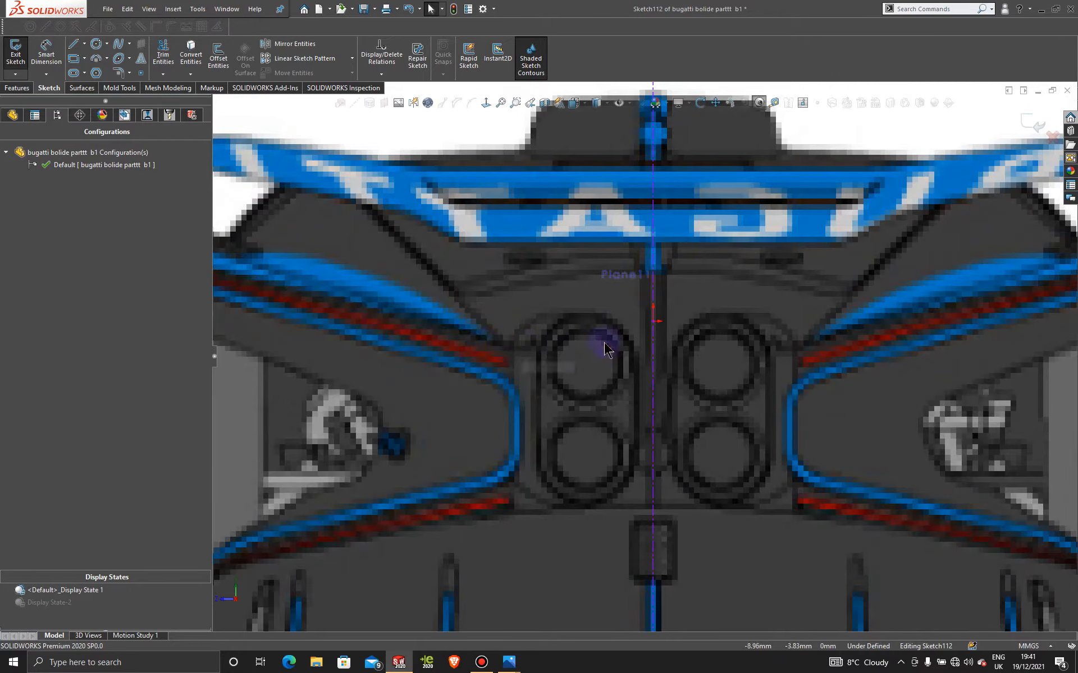
left_click(97, 45)
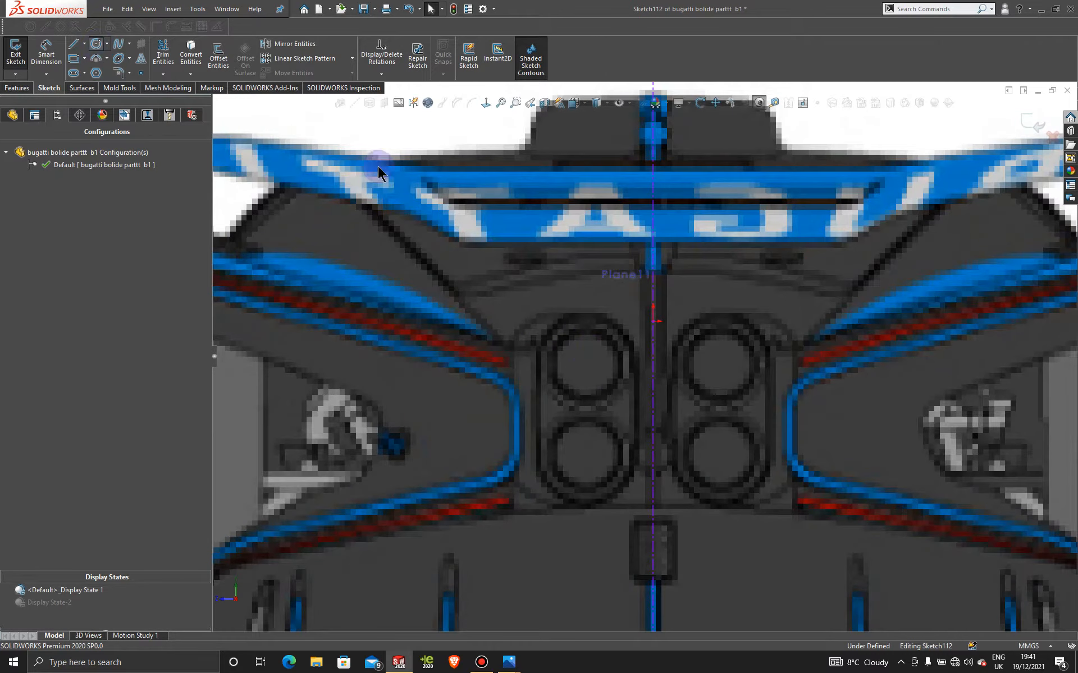
left_click(586, 367)
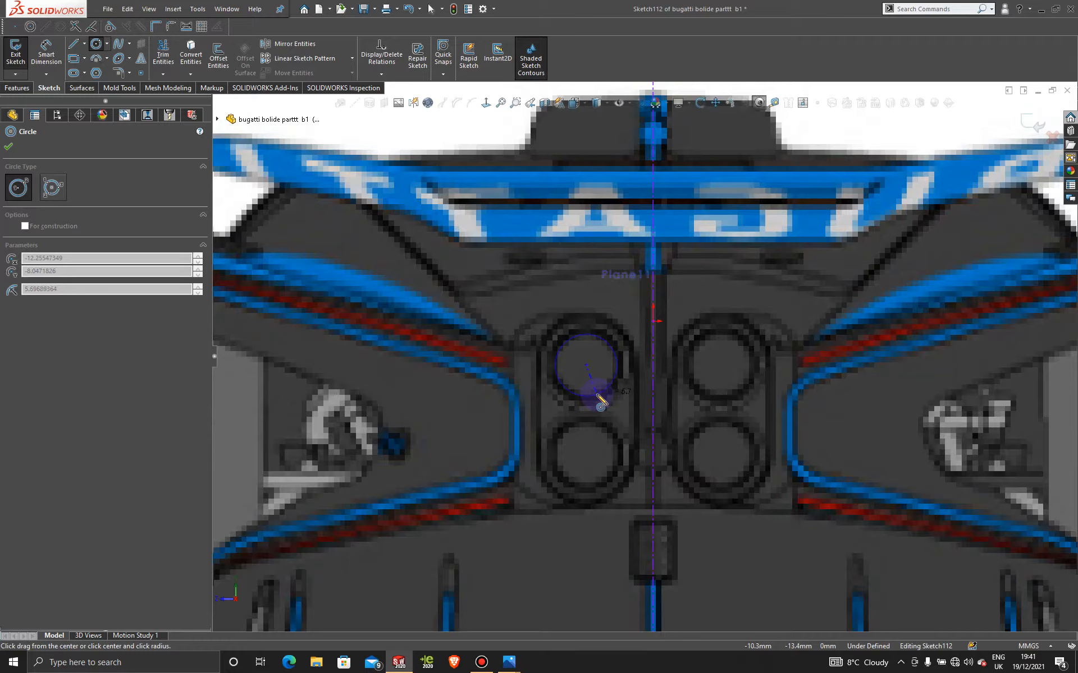
left_click(596, 396)
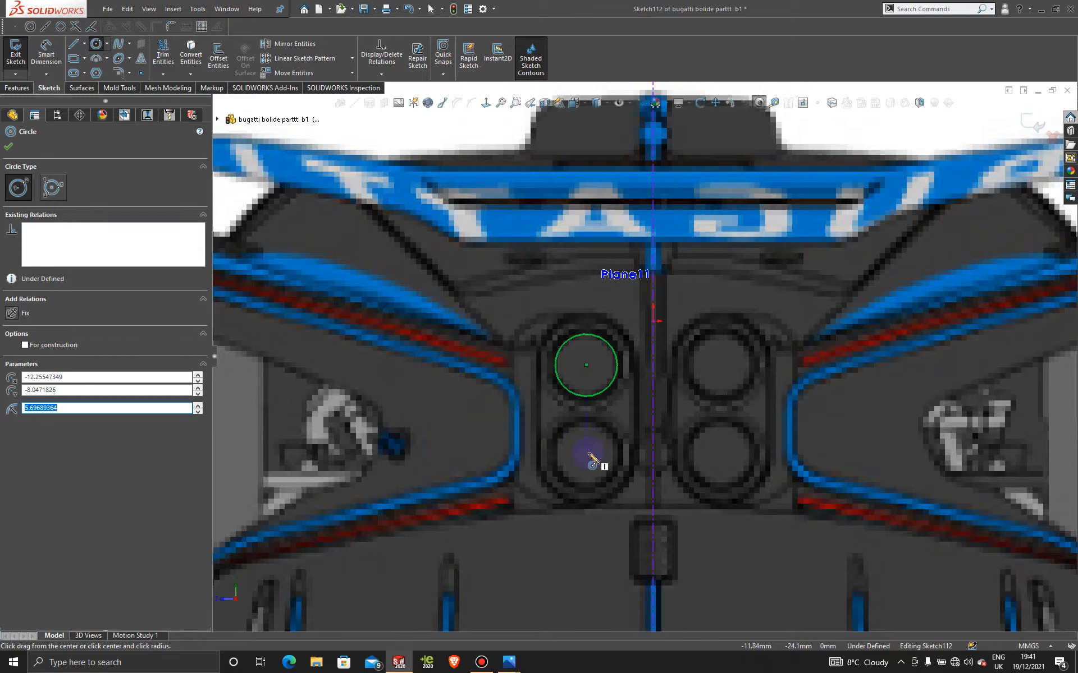
left_click(587, 452)
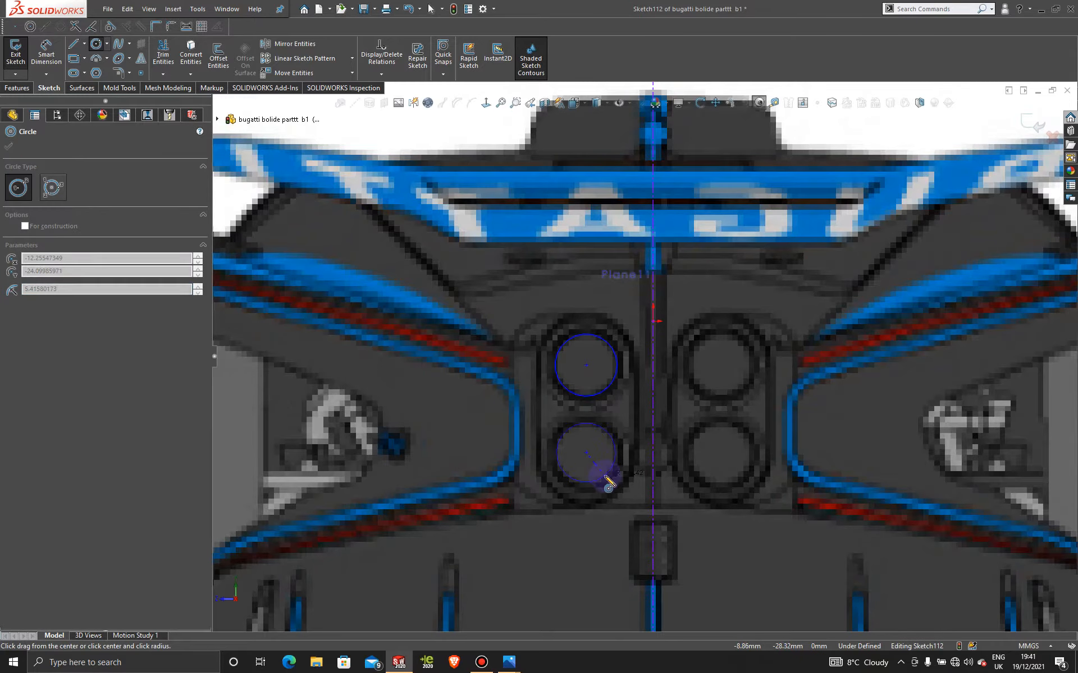
left_click(605, 476)
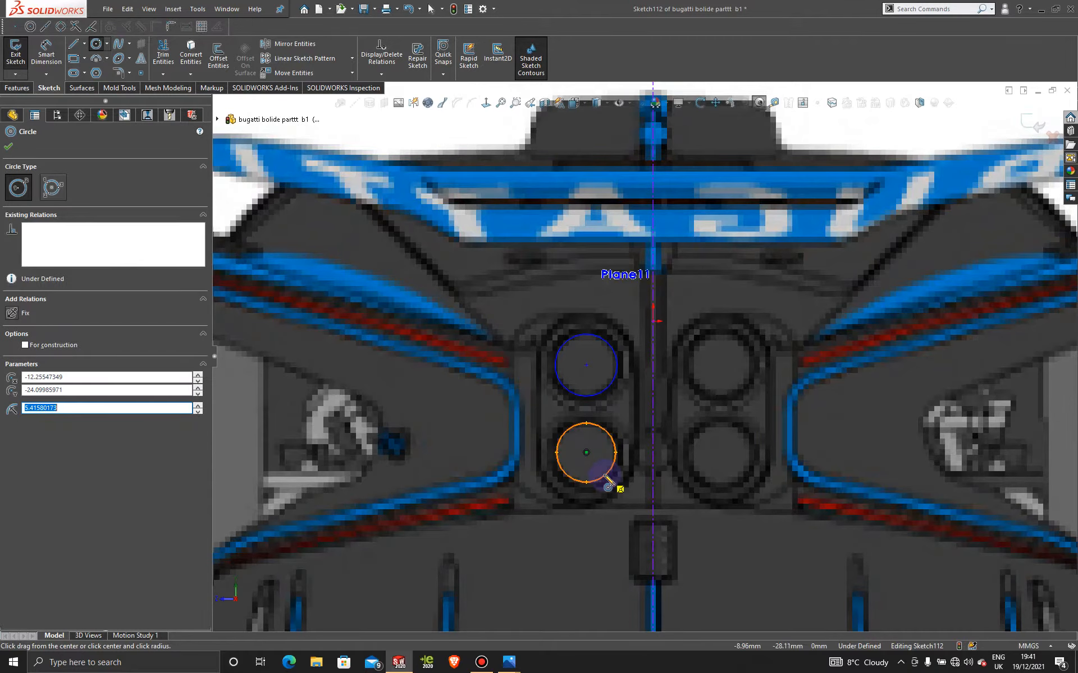
key("Escape")
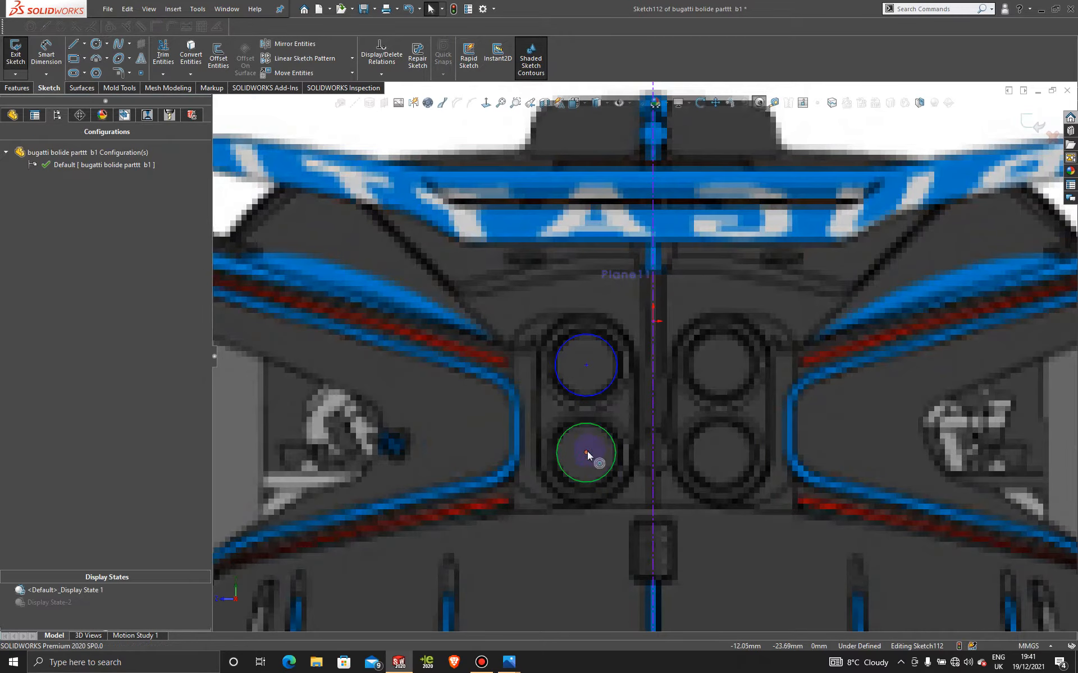
Move the lower circle's centre onto the blueprint's lower exhaust pipe and make the two circles equal in radius
mouse_move(587, 452)
left_mouse_down()
mouse_move(588, 466)
mouse_move(586, 455)
left_mouse_up()
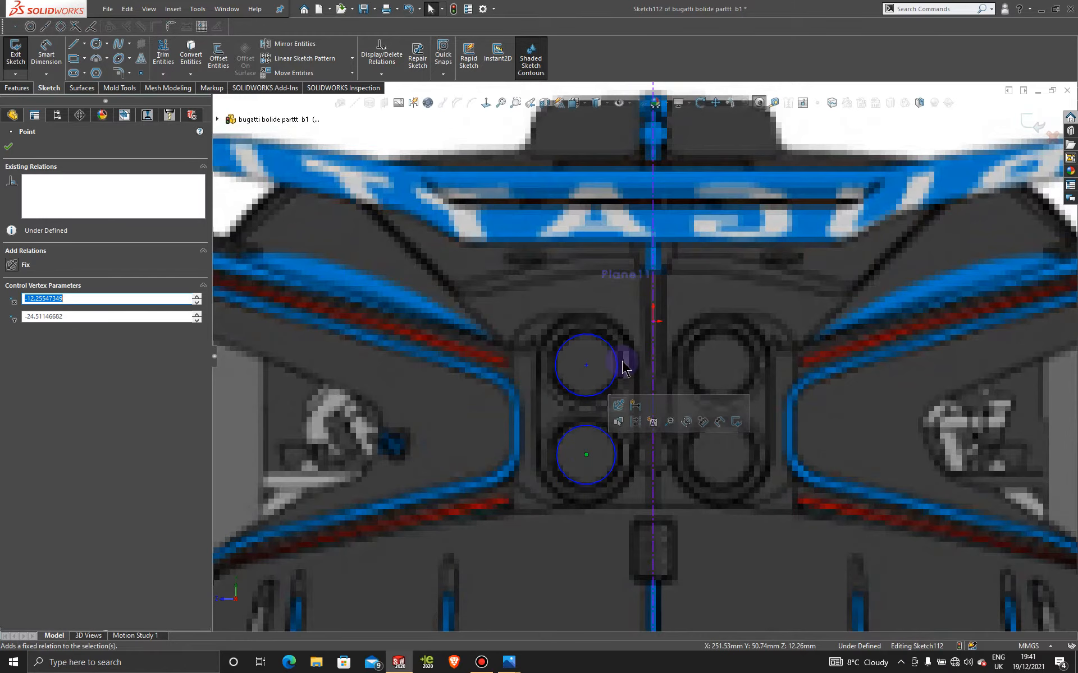
left_click(610, 388)
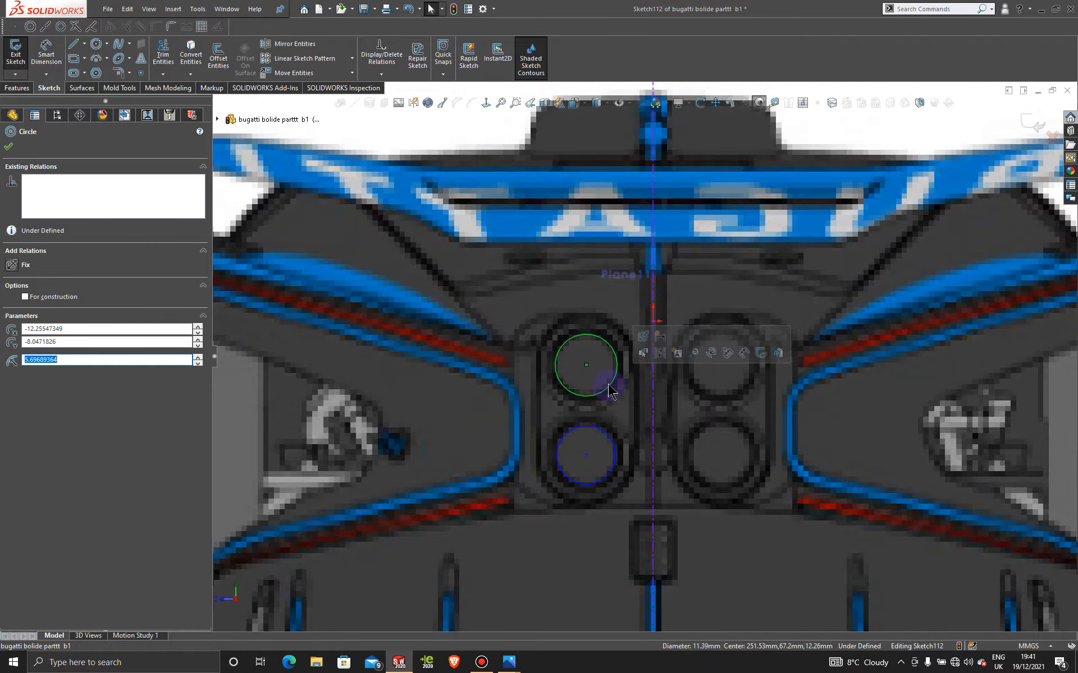
left_click(597, 426, "ctrl")
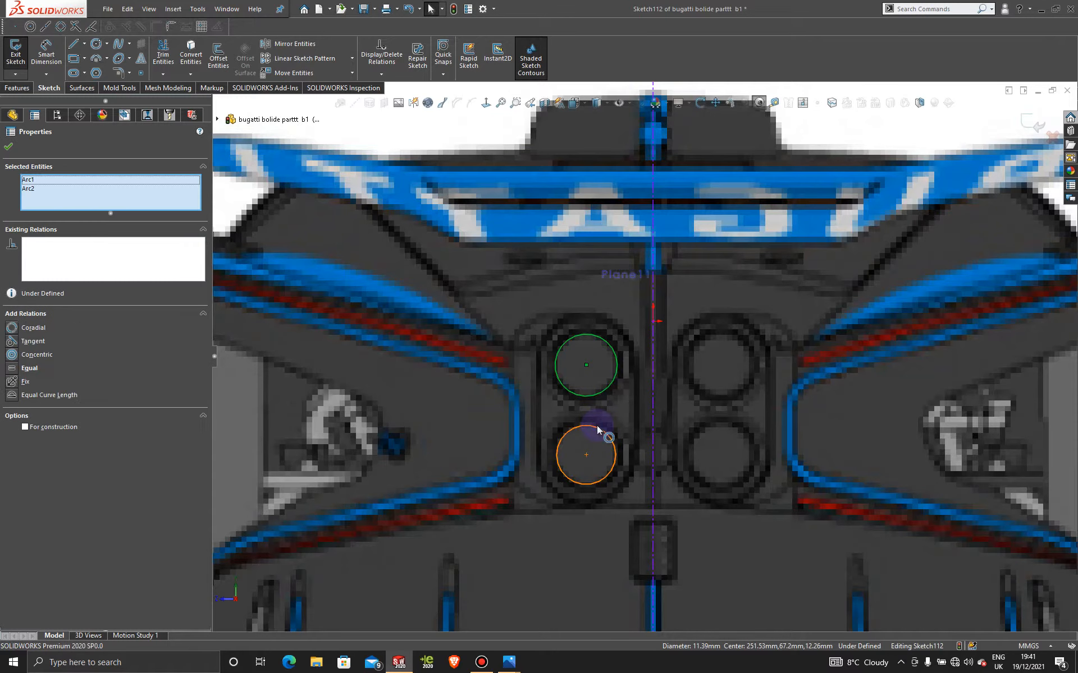
left_click(678, 374)
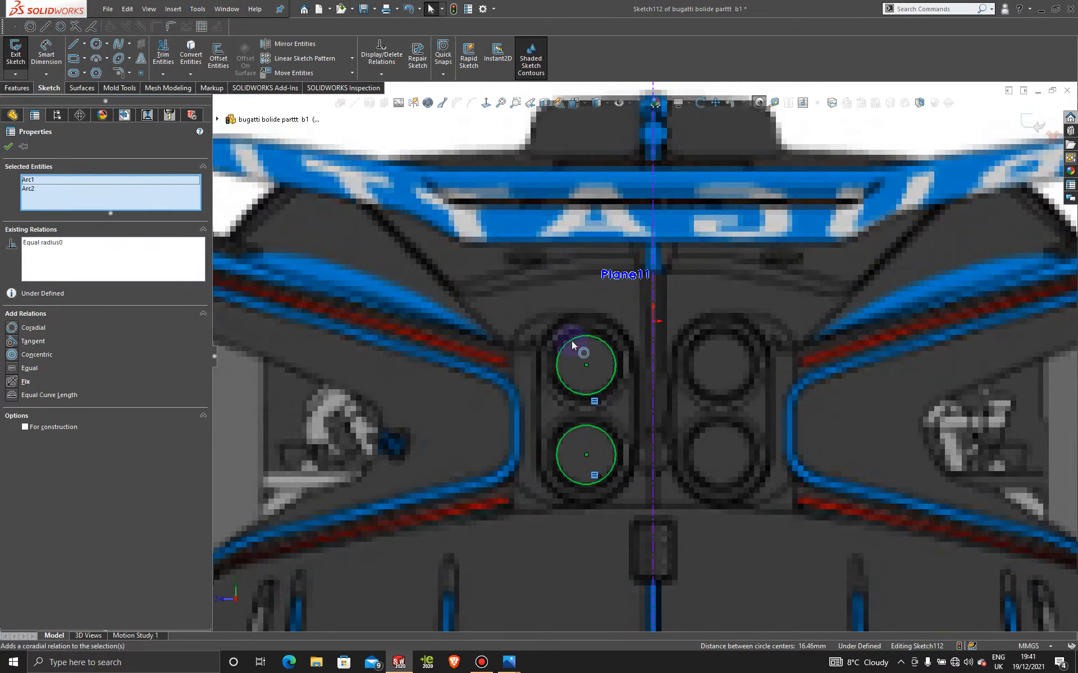
Try to resize the two equal exhaust circles from the upper one's edge, and undo the change
left_click_drag(572, 343, 570, 319)
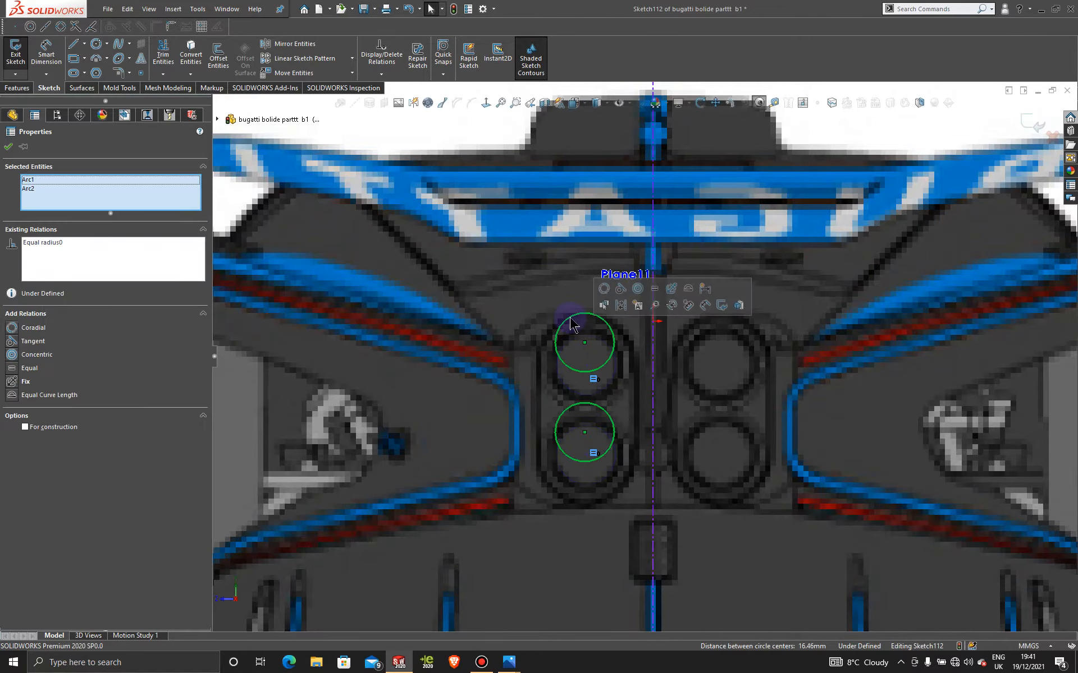
key("ctrl+z")
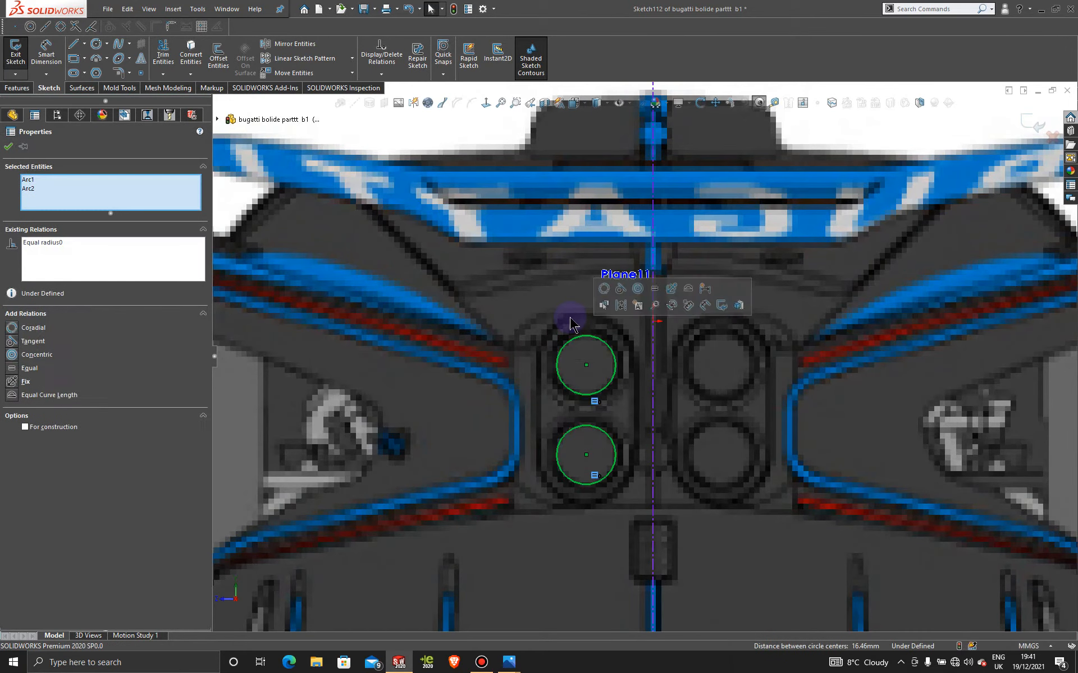
left_click(575, 298)
Fix the centres of both exhaust circles and enlarge the equal pair to a diameter of about 11.3 mm
scroll(577, 374, "down", 1)
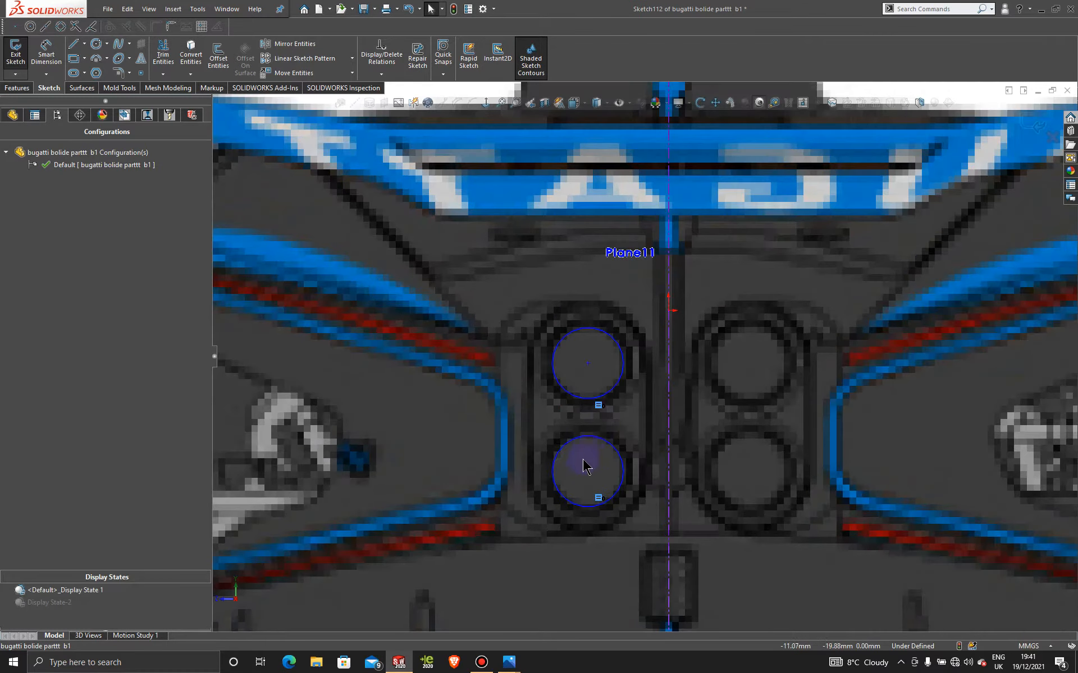
right_click(587, 472)
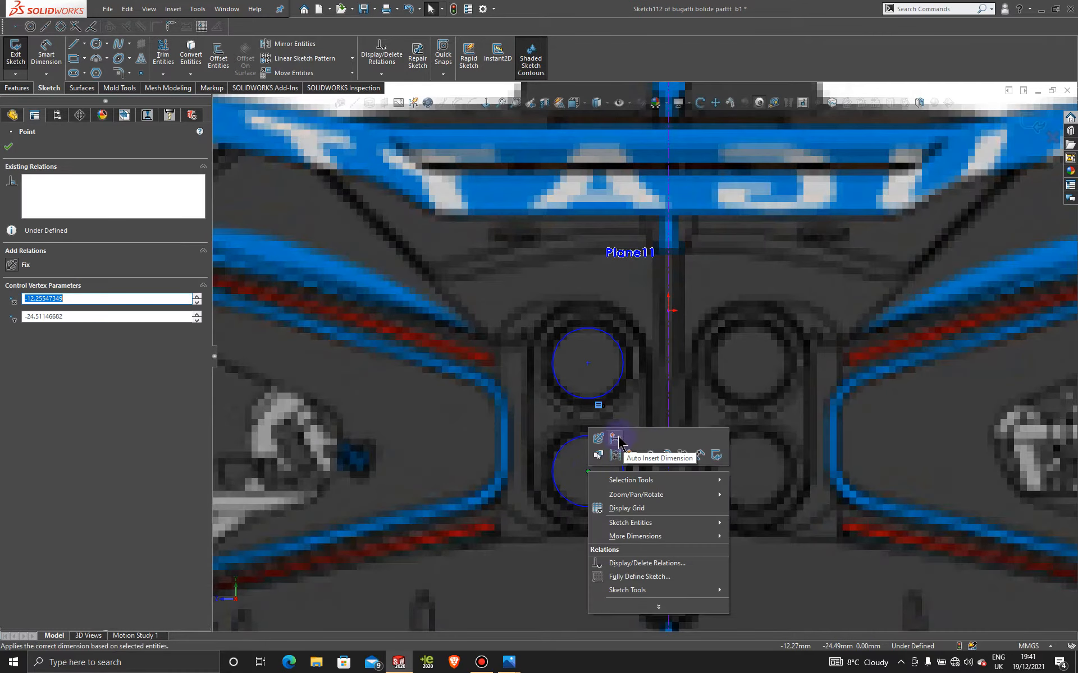
left_click(600, 395)
right_click(587, 365)
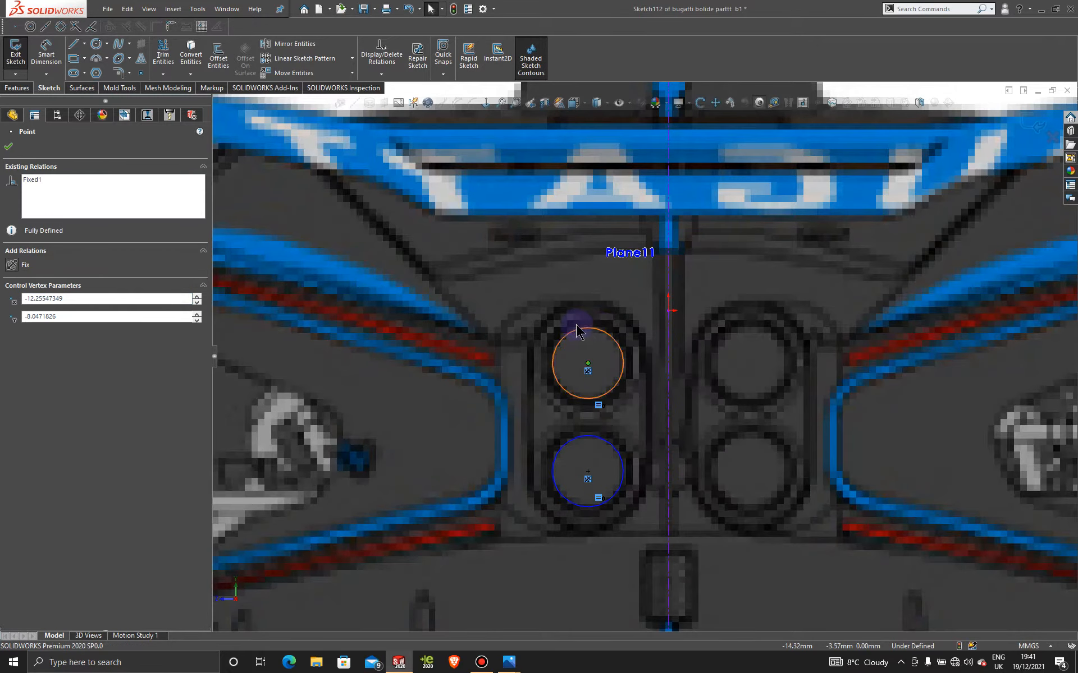
mouse_move(574, 334)
left_mouse_down()
mouse_move(561, 269)
mouse_move(574, 329)
left_mouse_up()
left_click(9, 148)
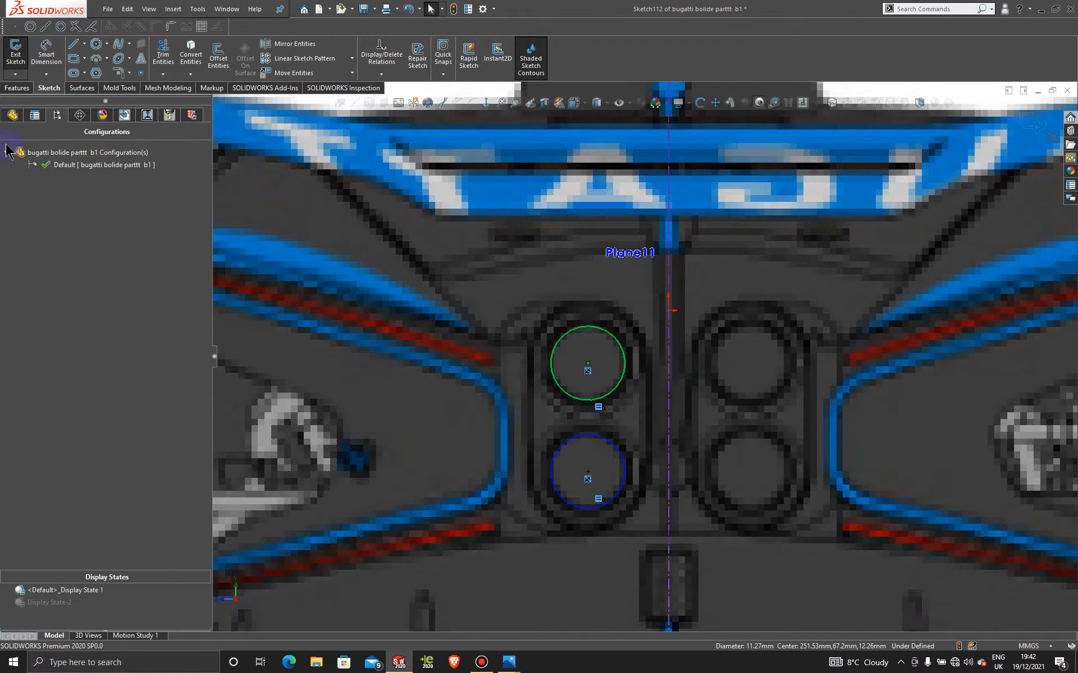
Sketch two larger circles, each about 6.6 mm in radius, concentric with the upper and lower exhaust circles
left_click(96, 45)
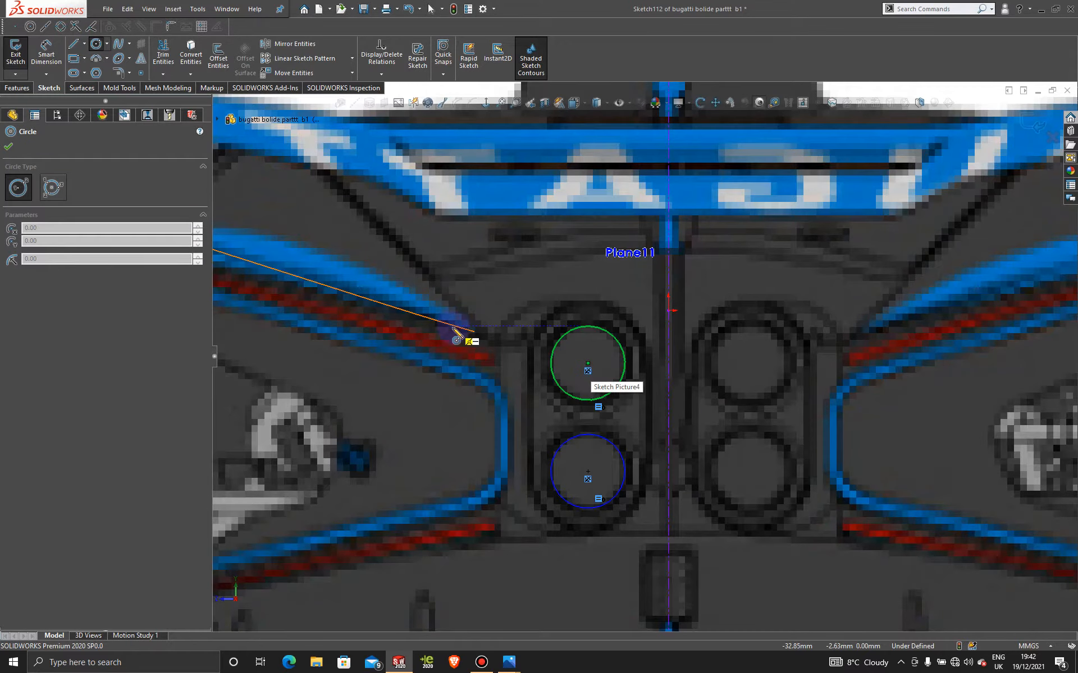
left_click(588, 370)
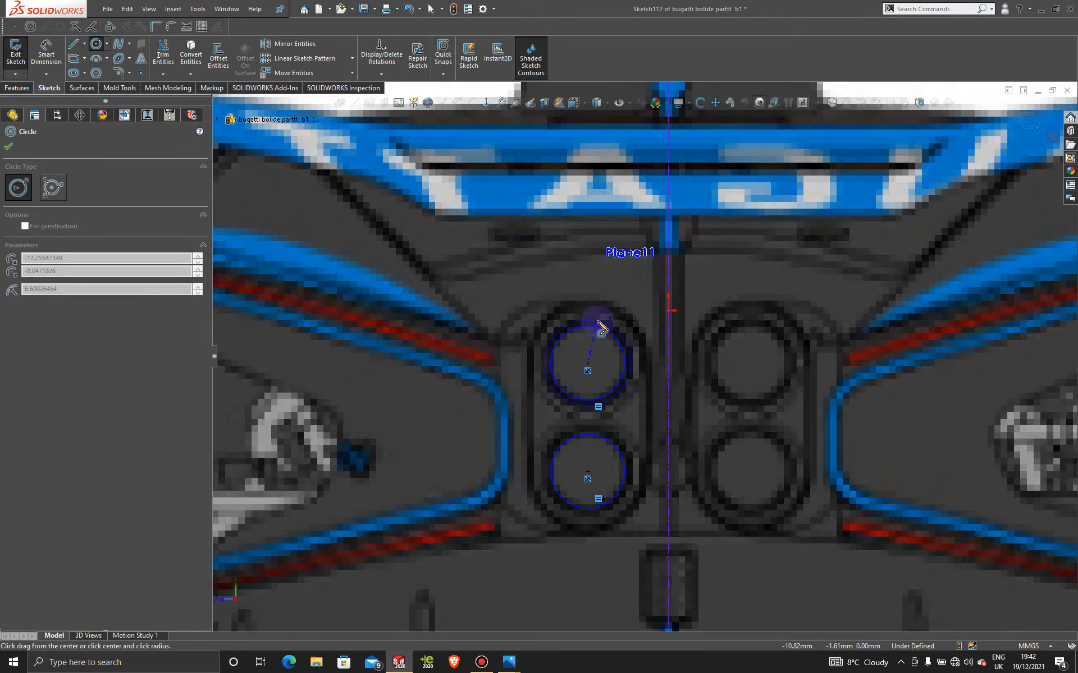
left_click(599, 325)
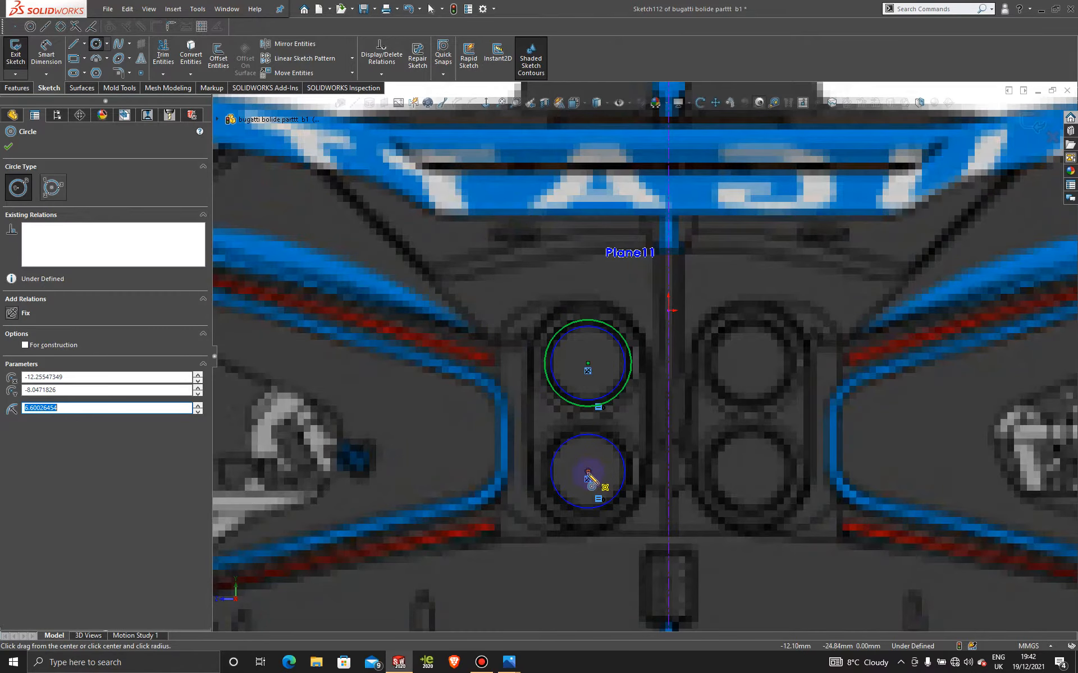
left_click(588, 477)
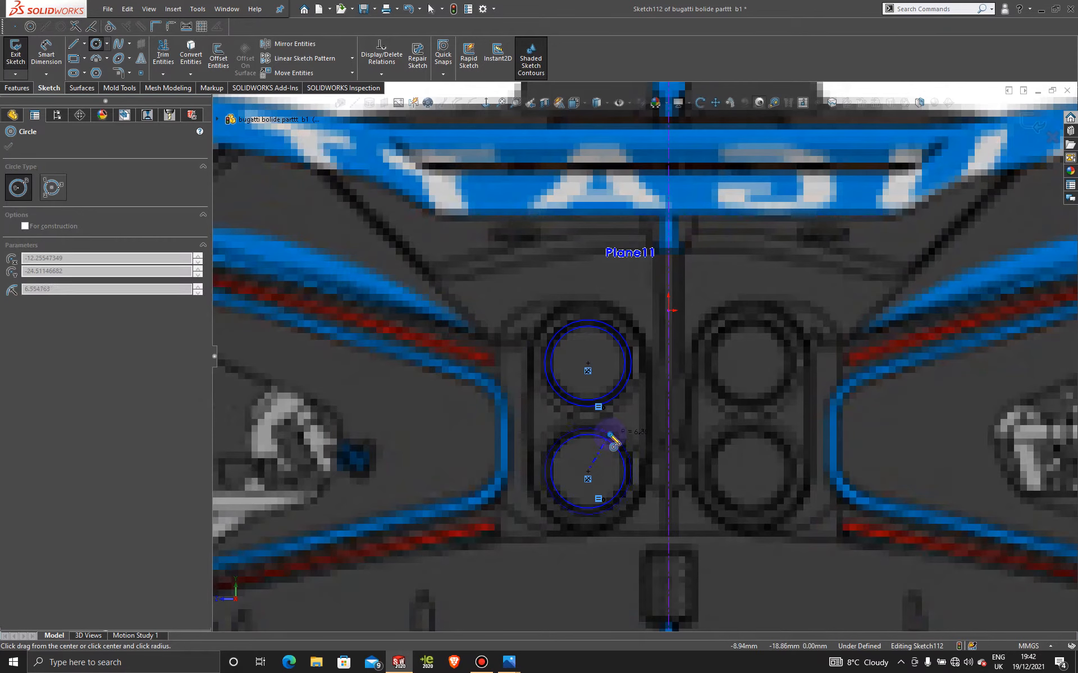
left_click(613, 445)
key("Escape")
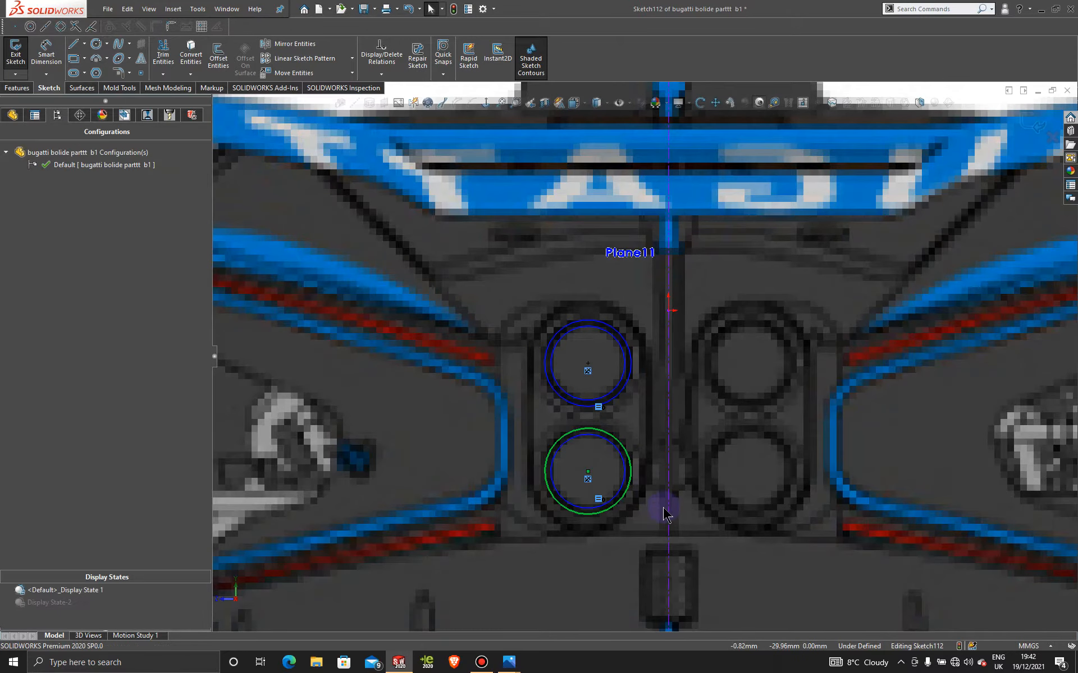
Make the two outer exhaust circles equal in radius
left_click(622, 392)
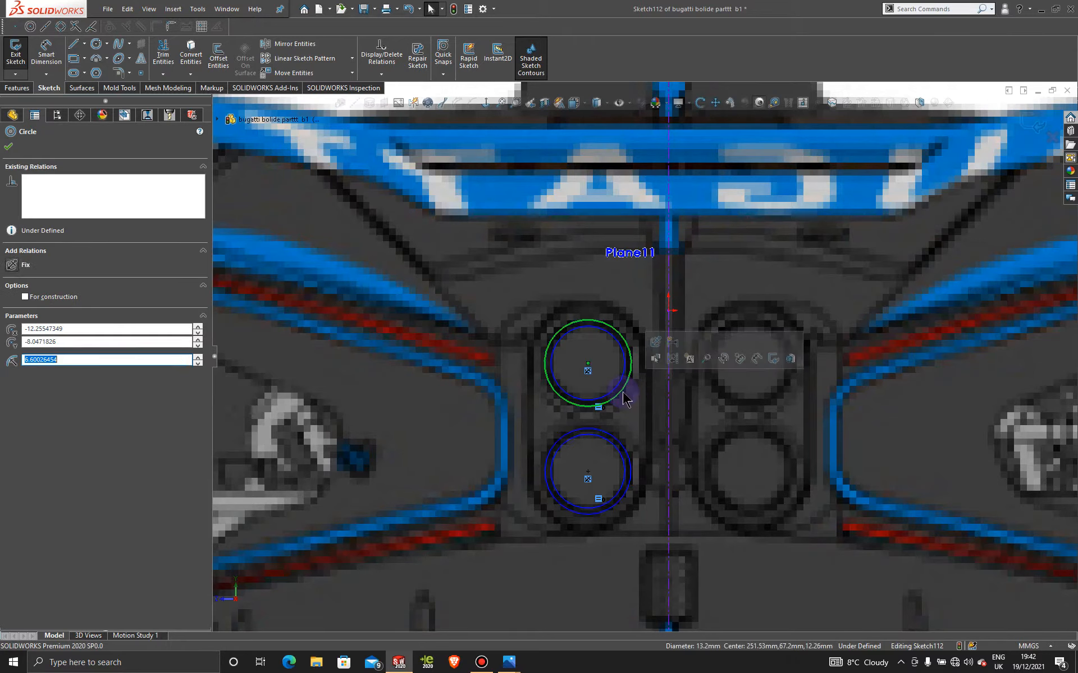
left_click(619, 440, "ctrl")
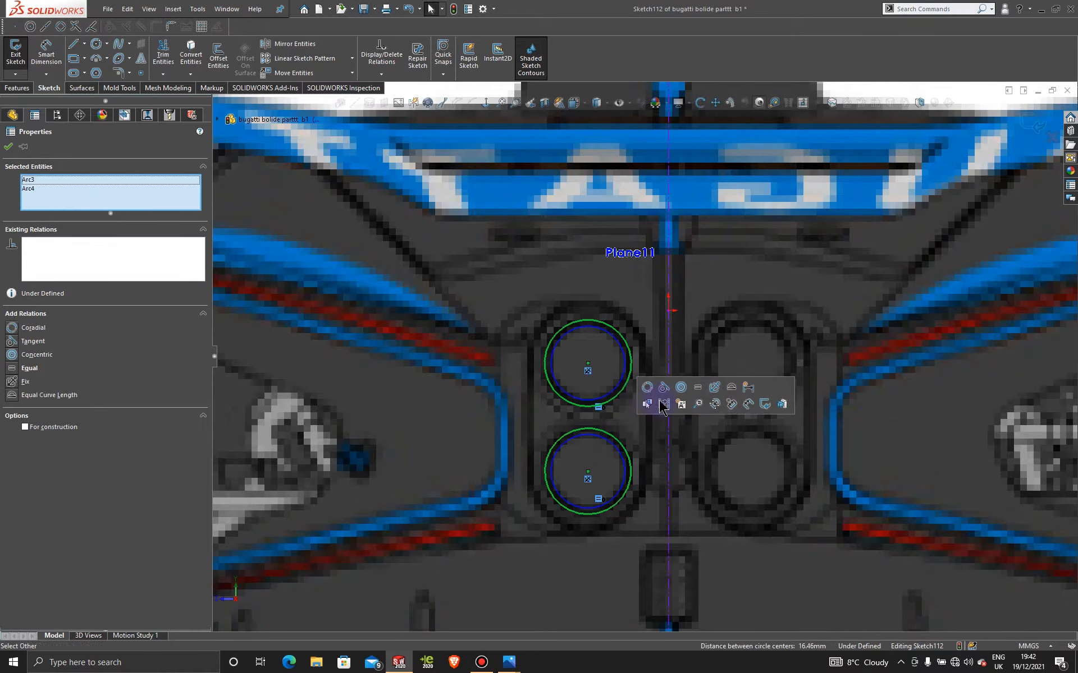
left_click(697, 387)
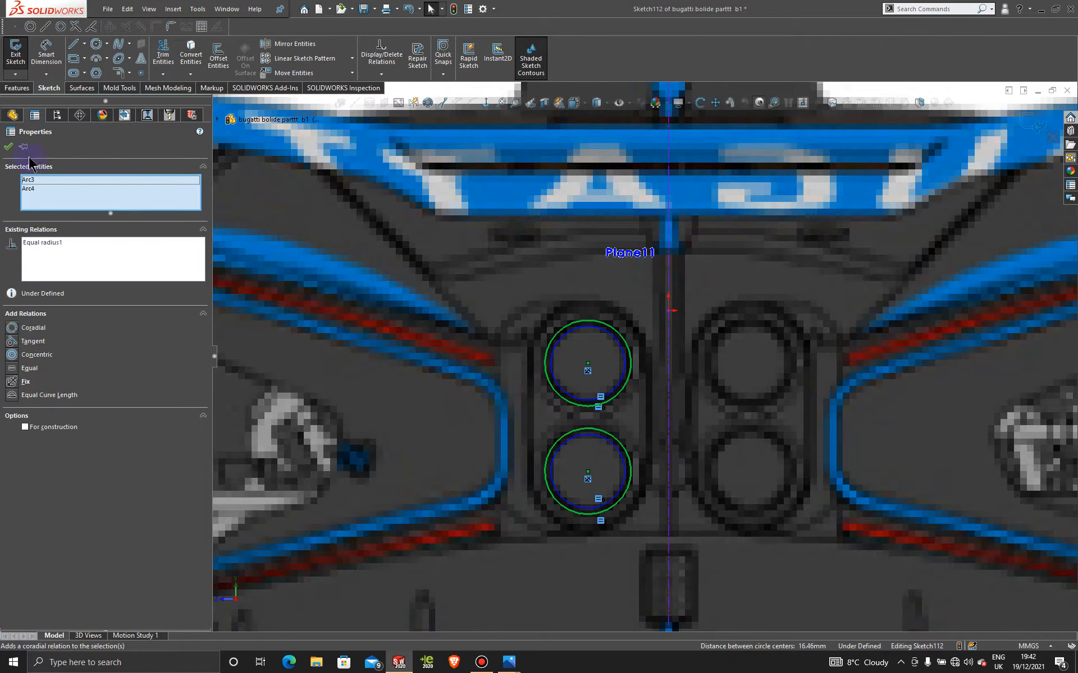
left_click(8, 146)
Draw a short vertical centerline below the car on the blueprint's axis of symmetry
key("f")
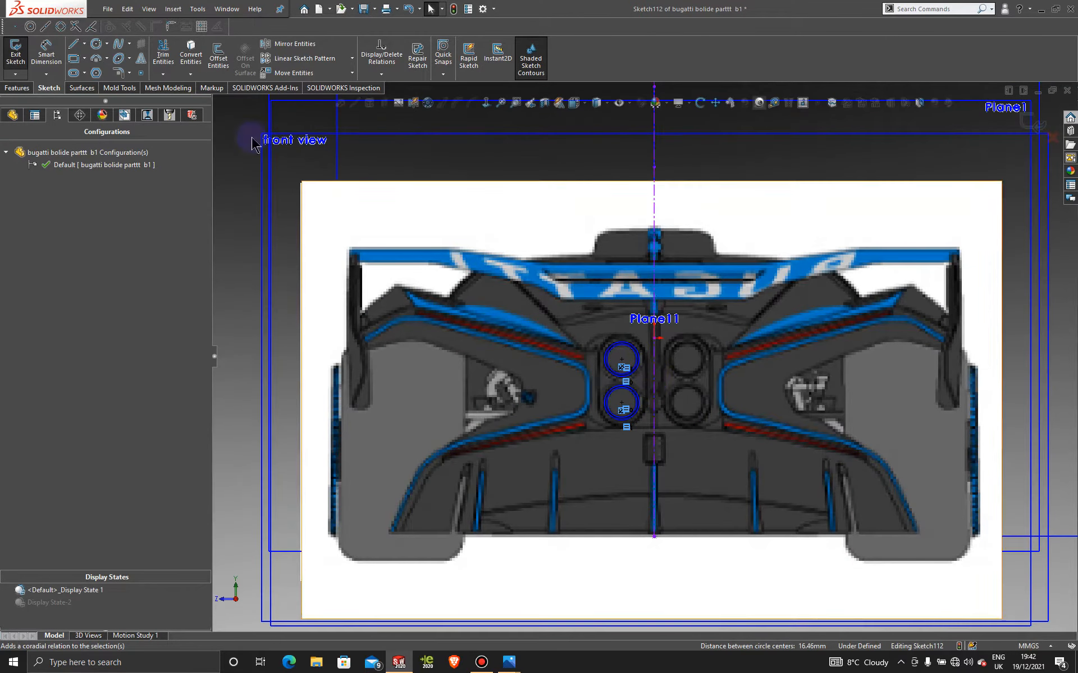
left_click(84, 44)
left_click(100, 72)
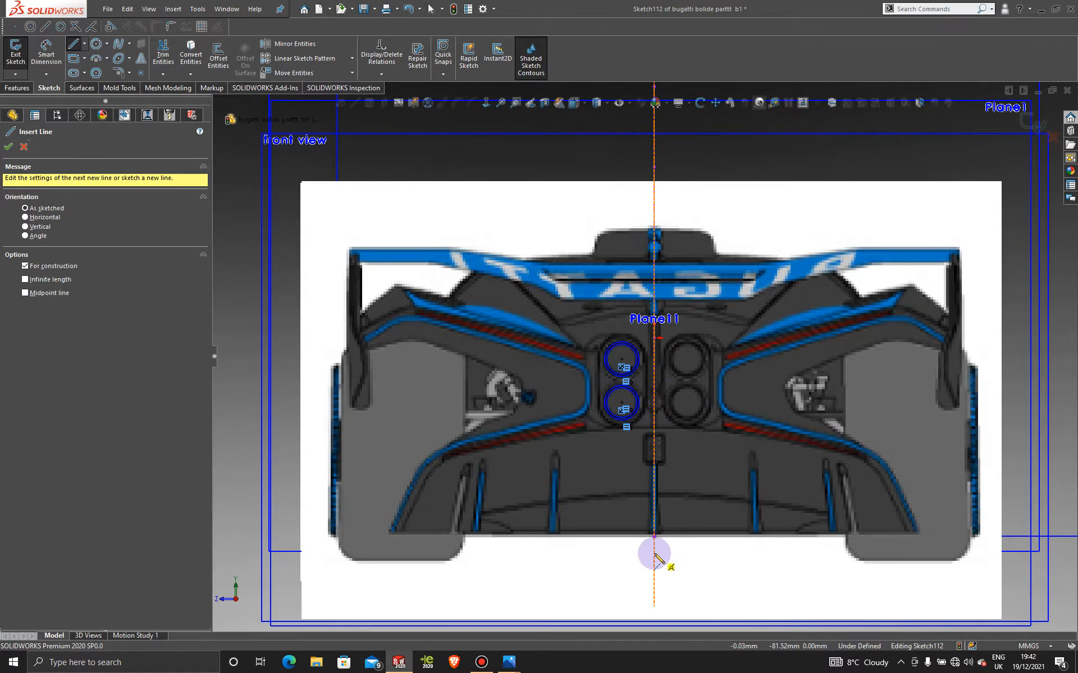
left_click(654, 539)
left_click(654, 582)
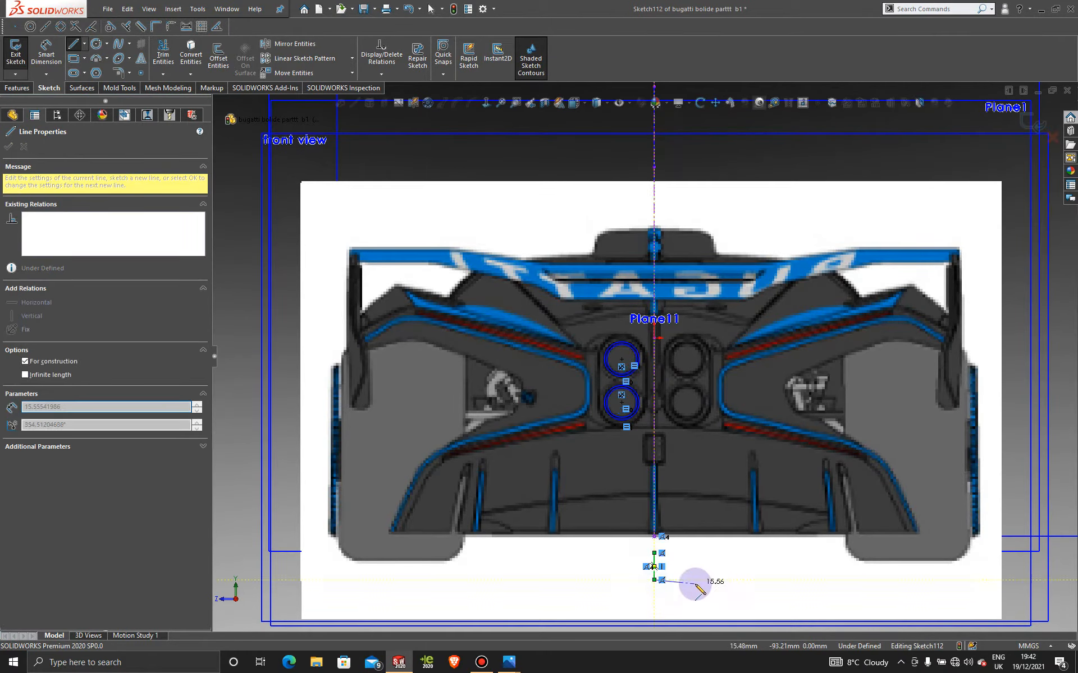
key("Escape")
Mirror all four exhaust circles about the short centerline onto the other exhaust pair
scroll(672, 386, "down", 2)
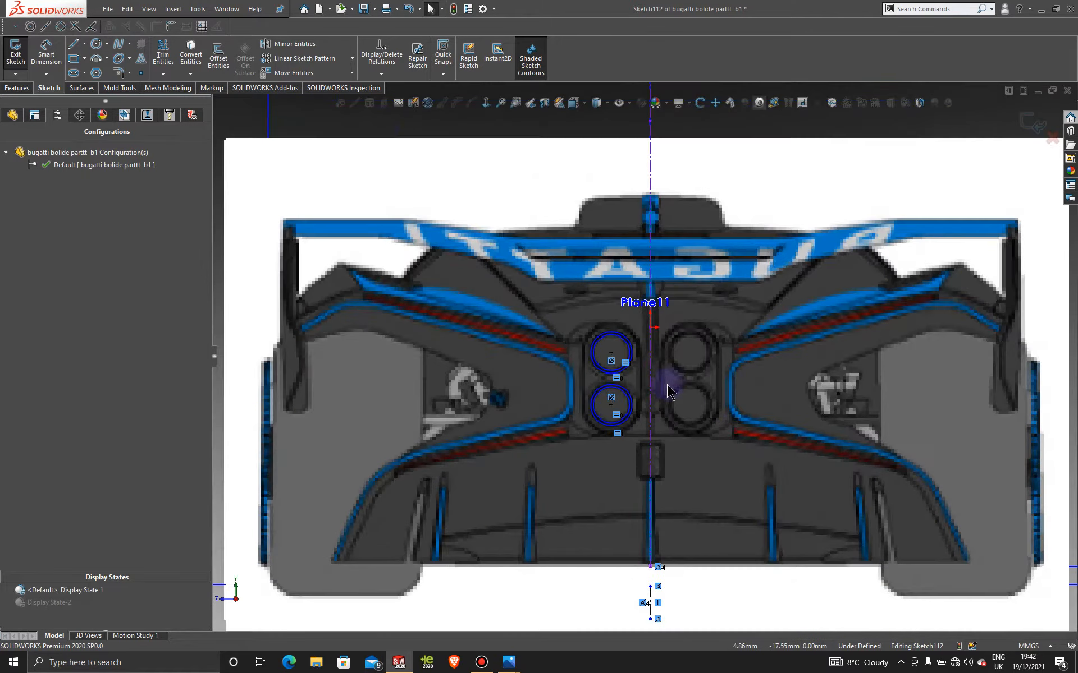
left_click(295, 43)
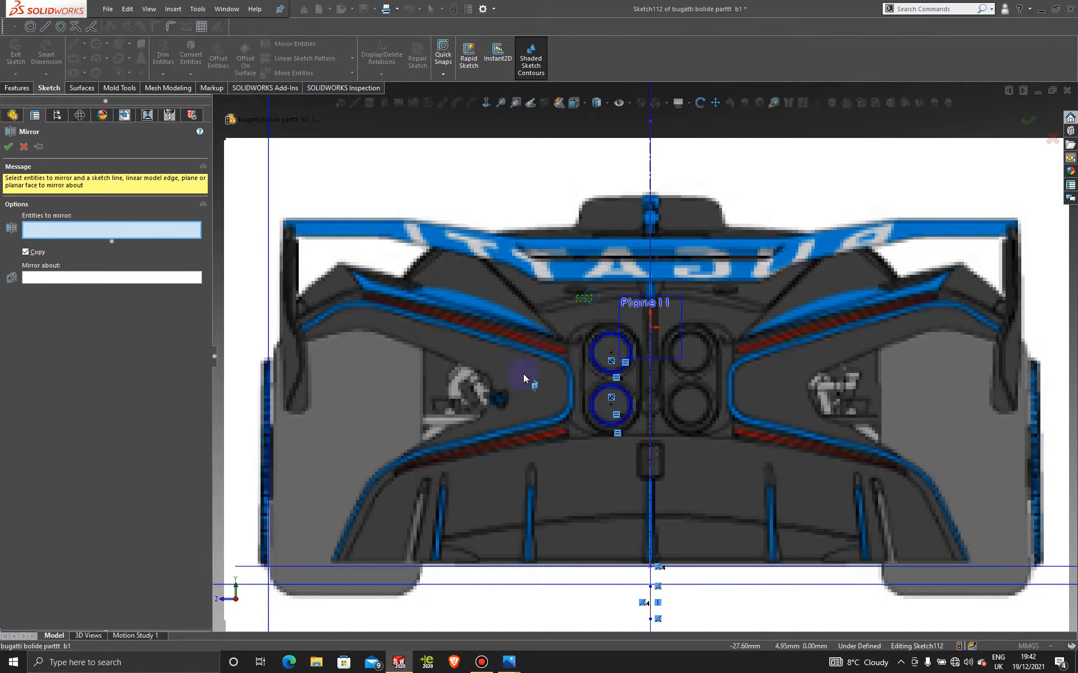
left_click_drag(592, 296, 663, 453)
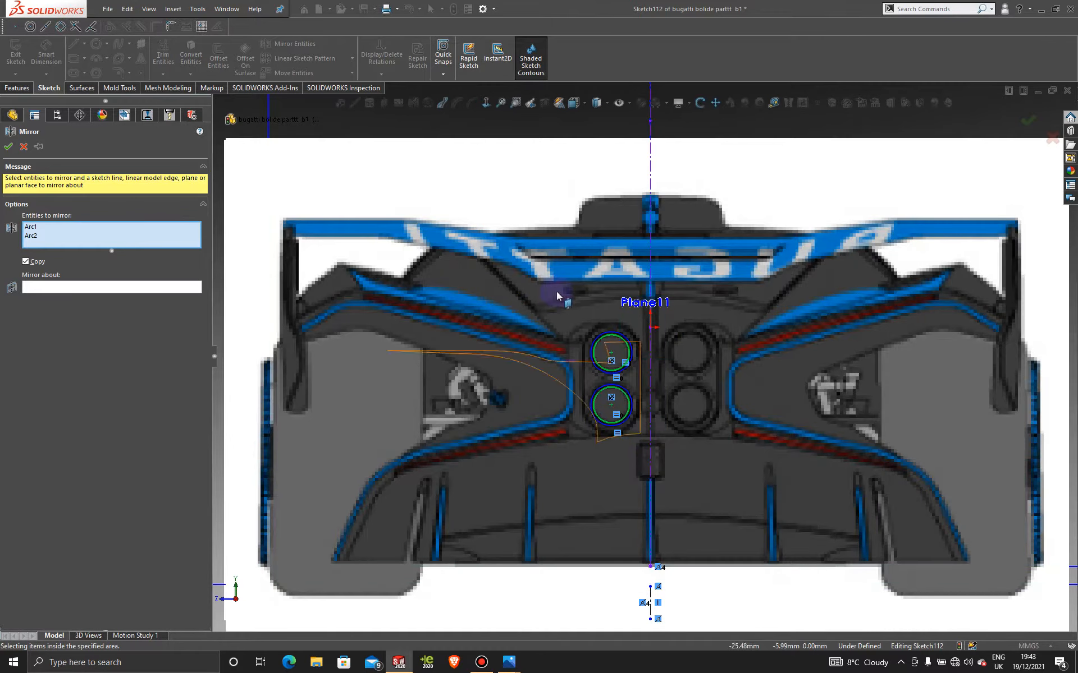
left_click_drag(519, 295, 665, 444)
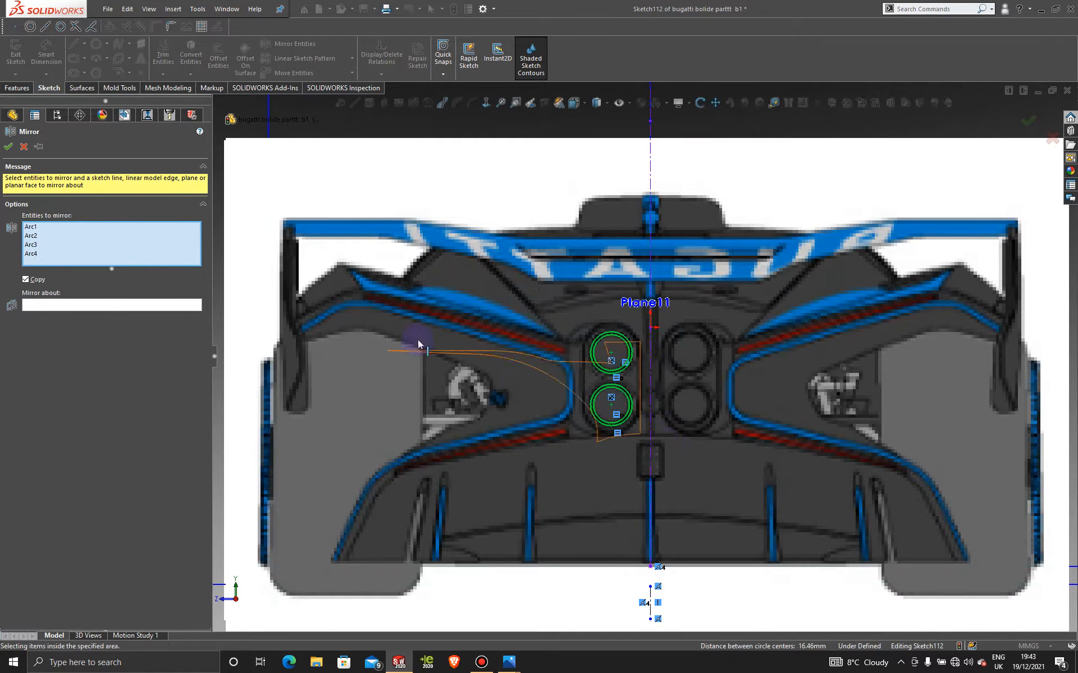
left_click(101, 305)
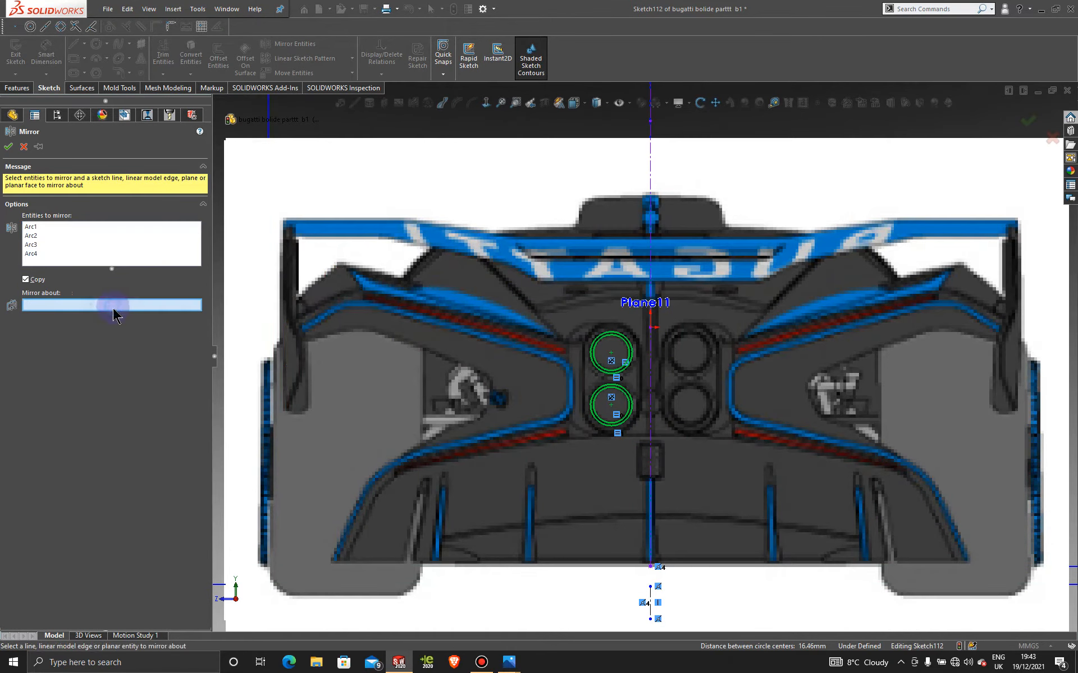
left_click(650, 601)
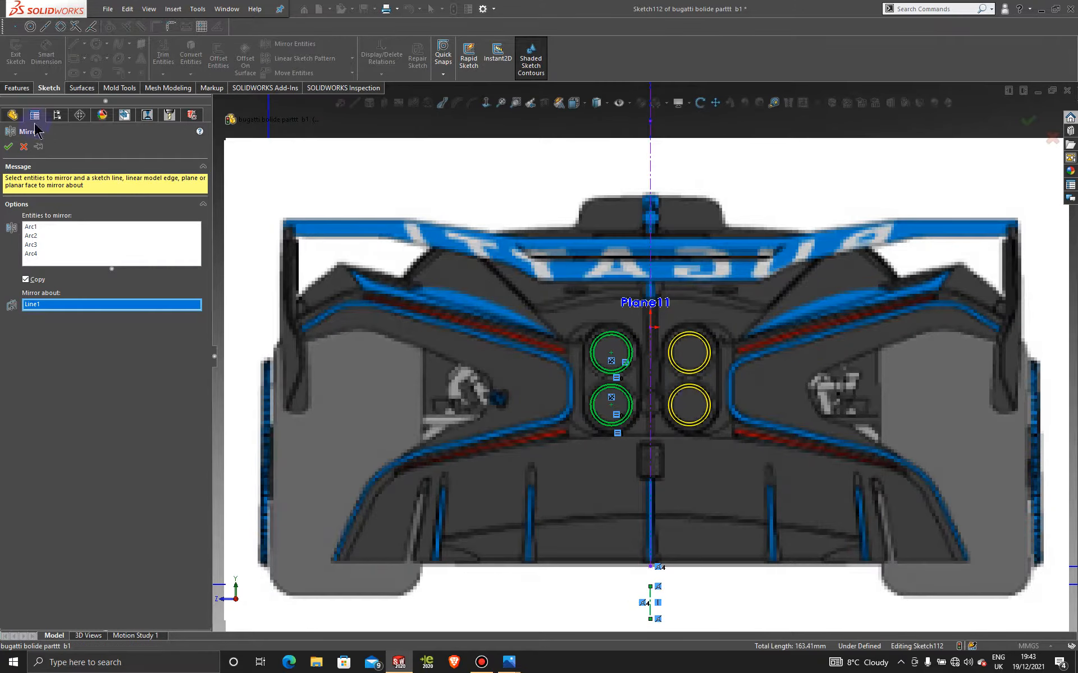
left_click(8, 147)
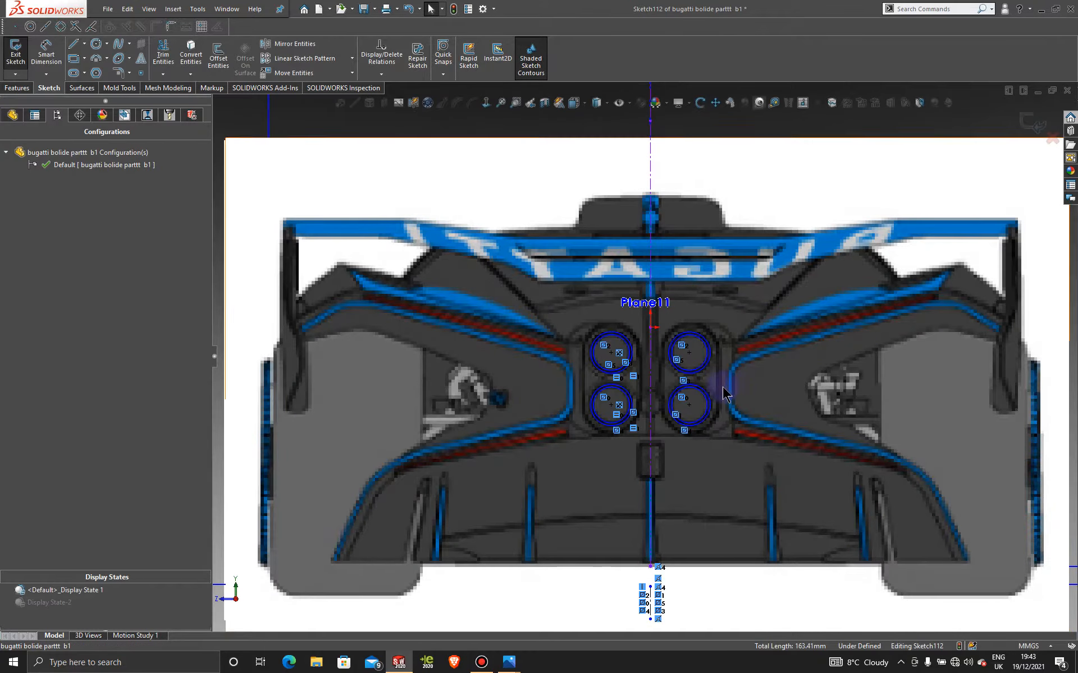
Extrude the four exhaust rings 54 mm as a blind boss, reversed to run forward into the car body
scroll(796, 431, "up", 5)
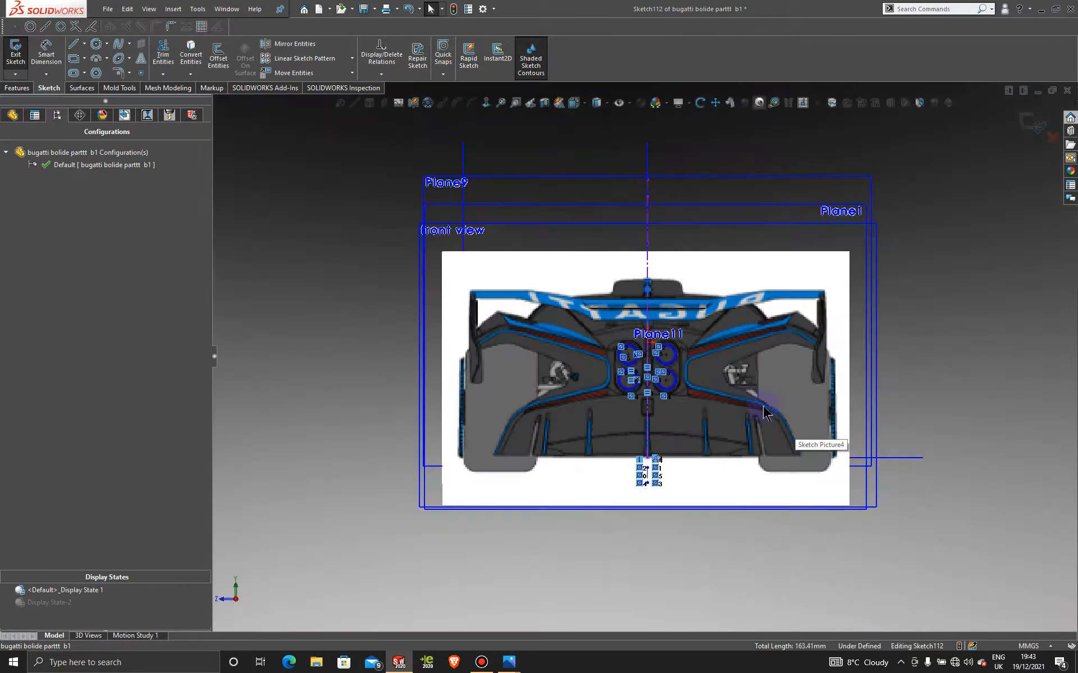
middle_click_drag(796, 431, 954, 370)
mouse_move(721, 392)
middle_mouse_down()
mouse_move(819, 466)
mouse_move(774, 427)
middle_mouse_up()
scroll(820, 464, "down", 5)
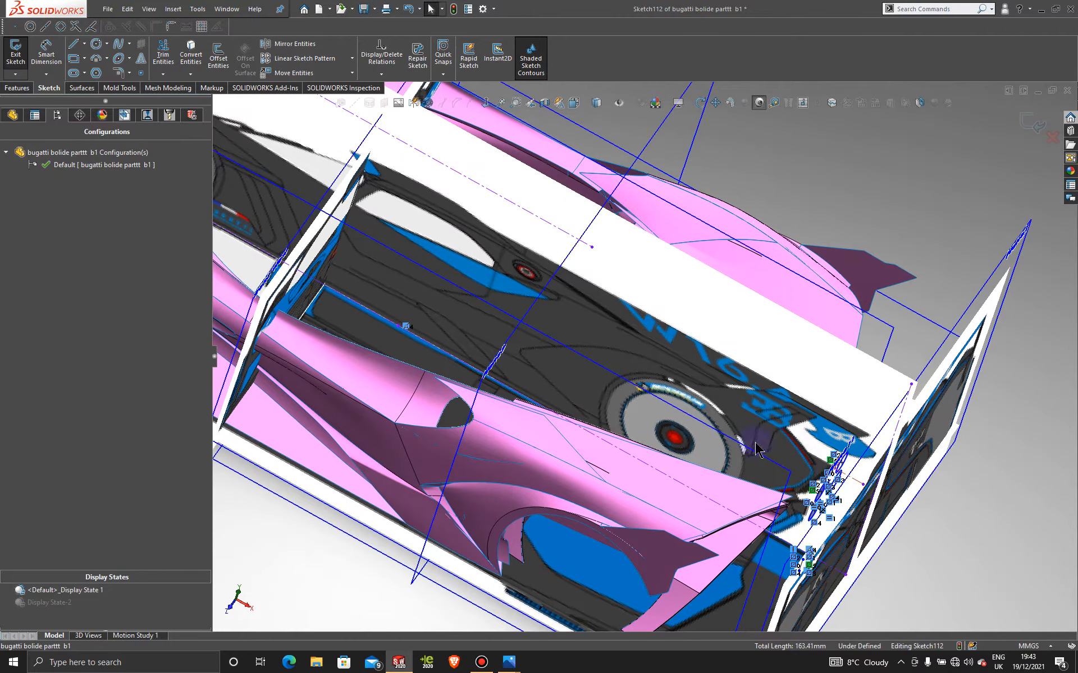
left_click(17, 87)
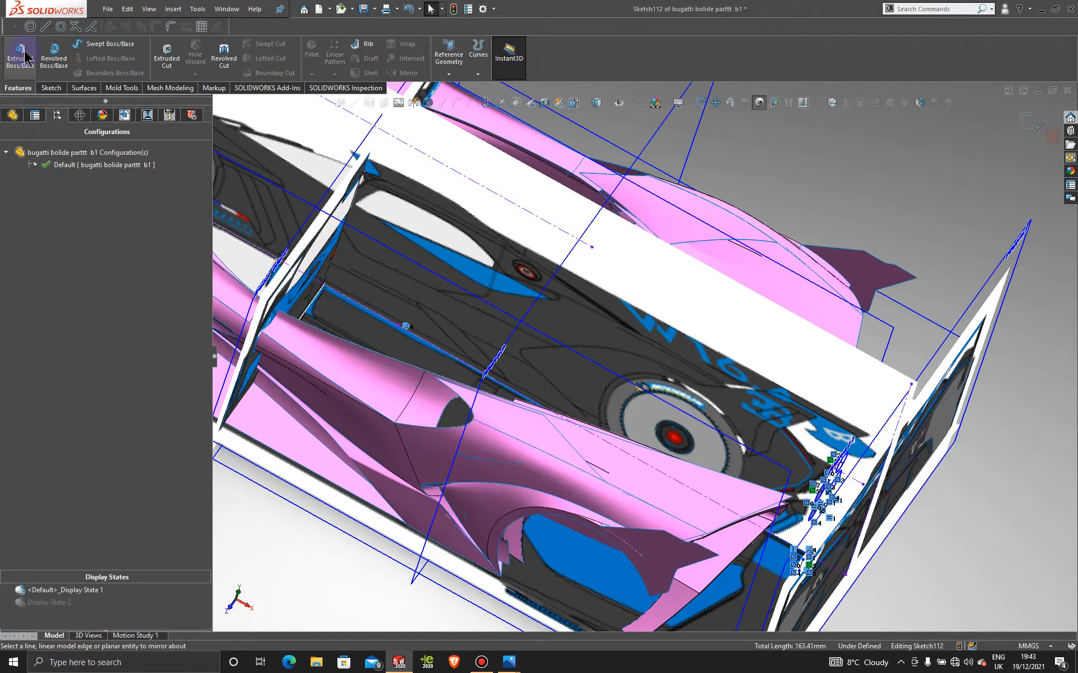
left_click(24, 51)
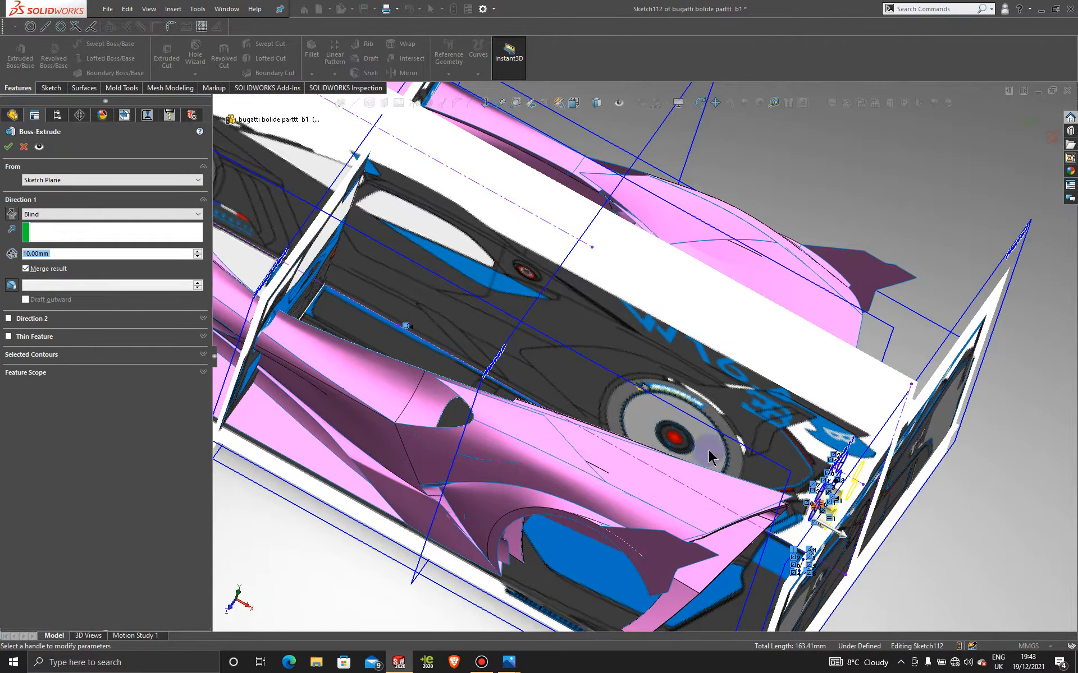
left_click(11, 215)
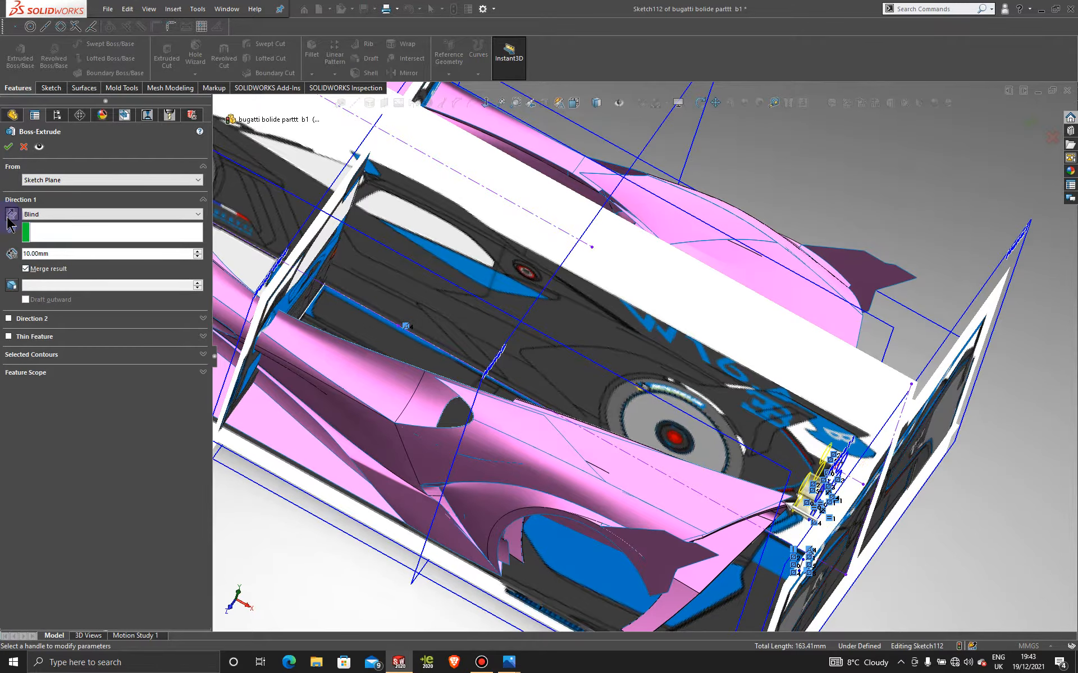
left_click_drag(789, 508, 718, 457)
scroll(753, 371, "up", 3)
middle_click_drag(753, 371, 689, 413)
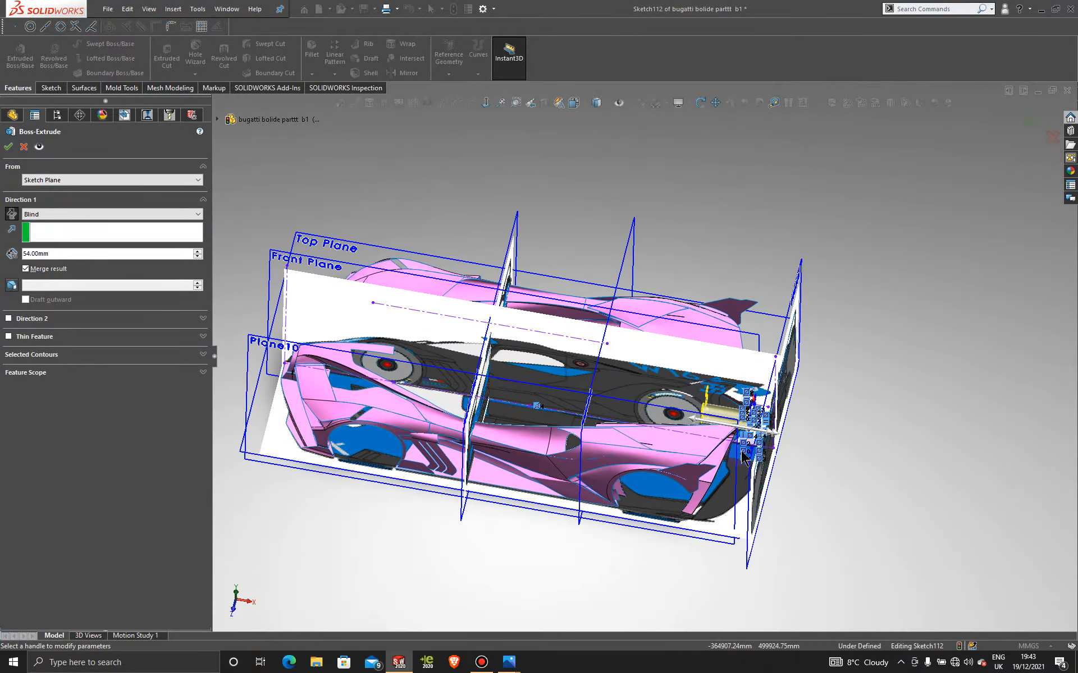
left_click(8, 147)
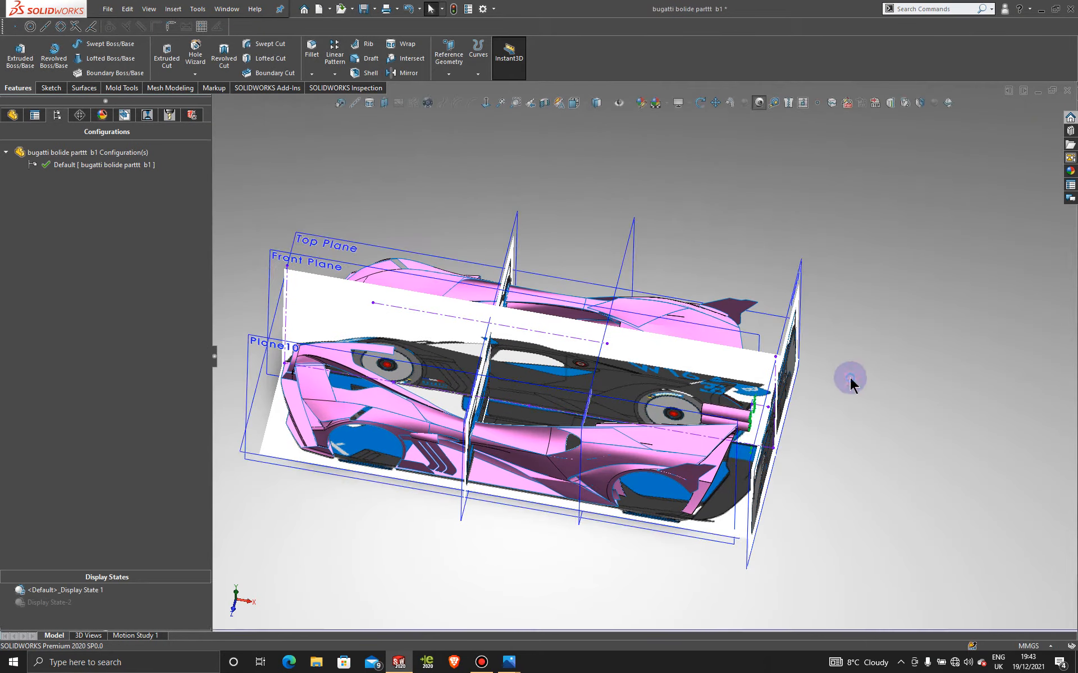
Apply a gloss glass appearance to the whole part so the exhaust pipes can be compared with the side blueprint in the front view
mouse_move(842, 533)
middle_mouse_down()
mouse_move(825, 404)
mouse_move(831, 352)
middle_mouse_up()
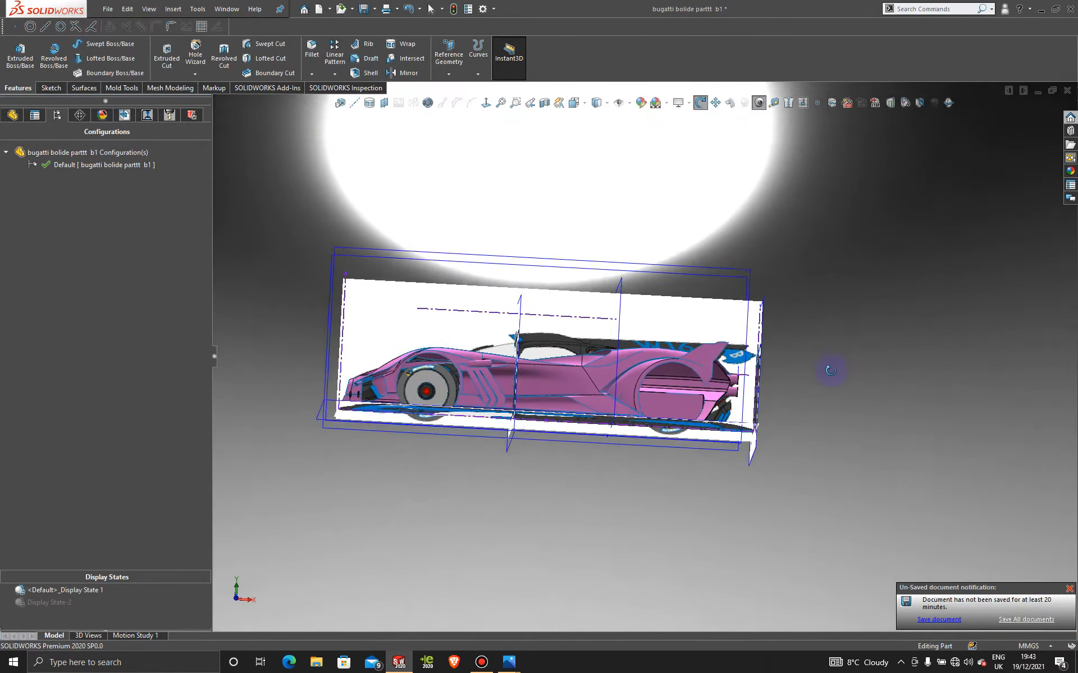
key("space")
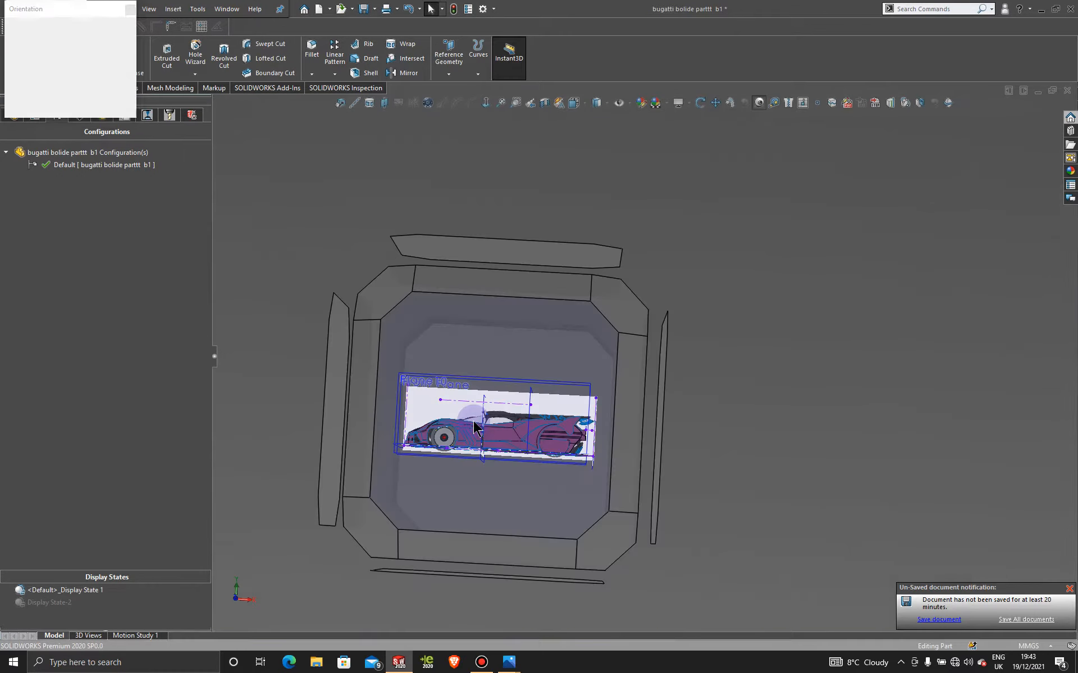
left_click(474, 428)
scroll(954, 376, "down", 4)
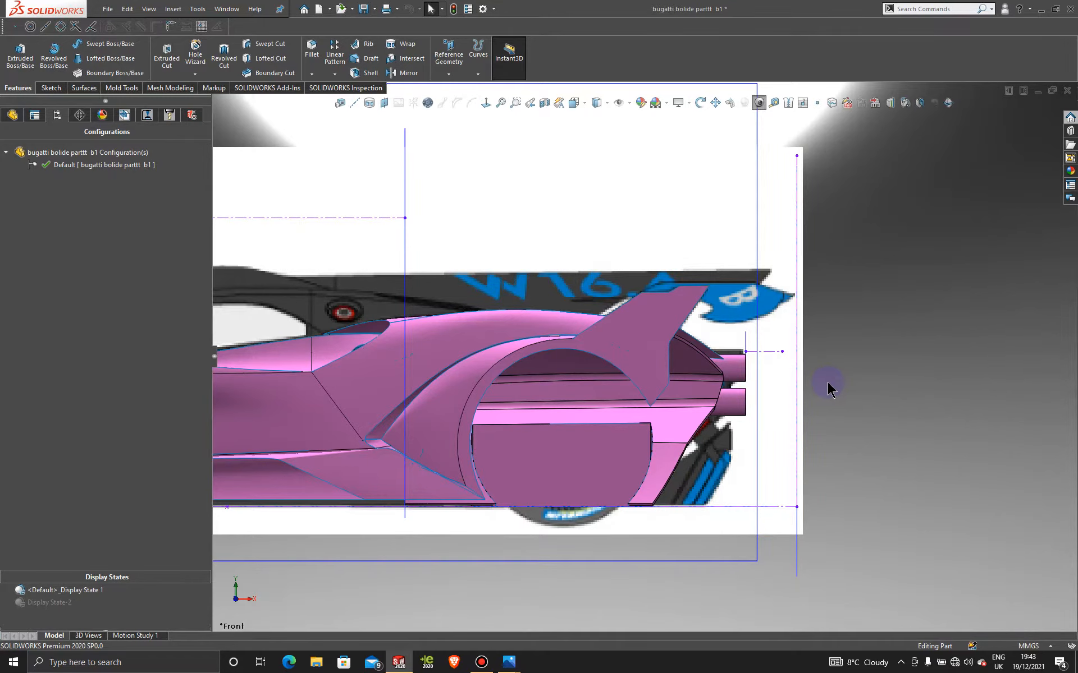
scroll(823, 373, "up", 1)
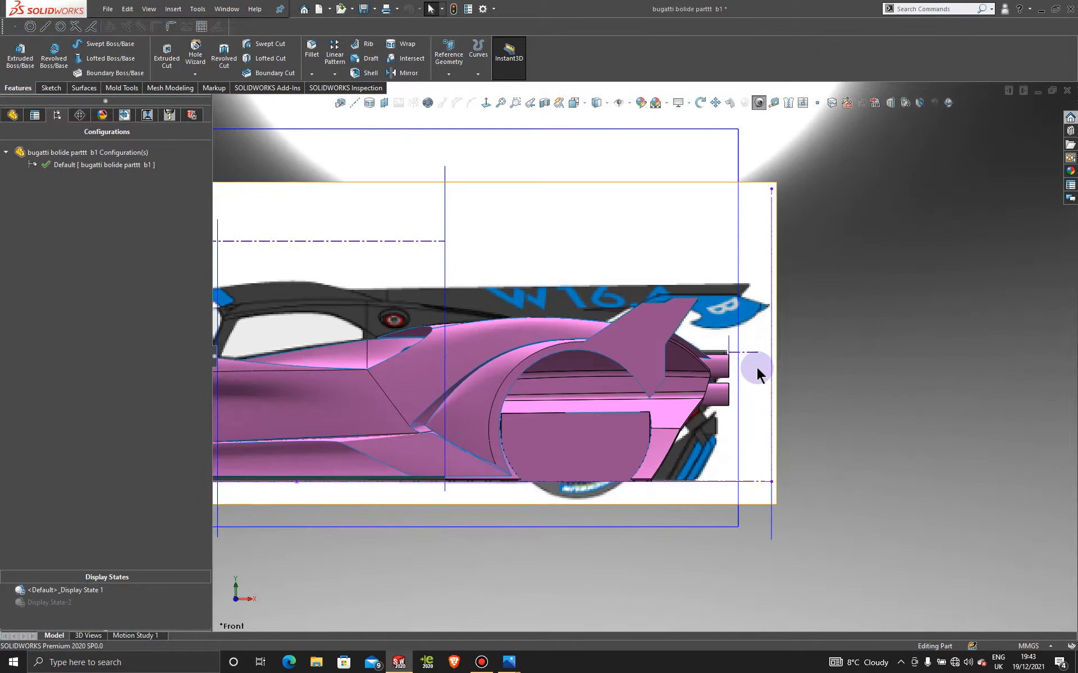
scroll(780, 368, "down", 1)
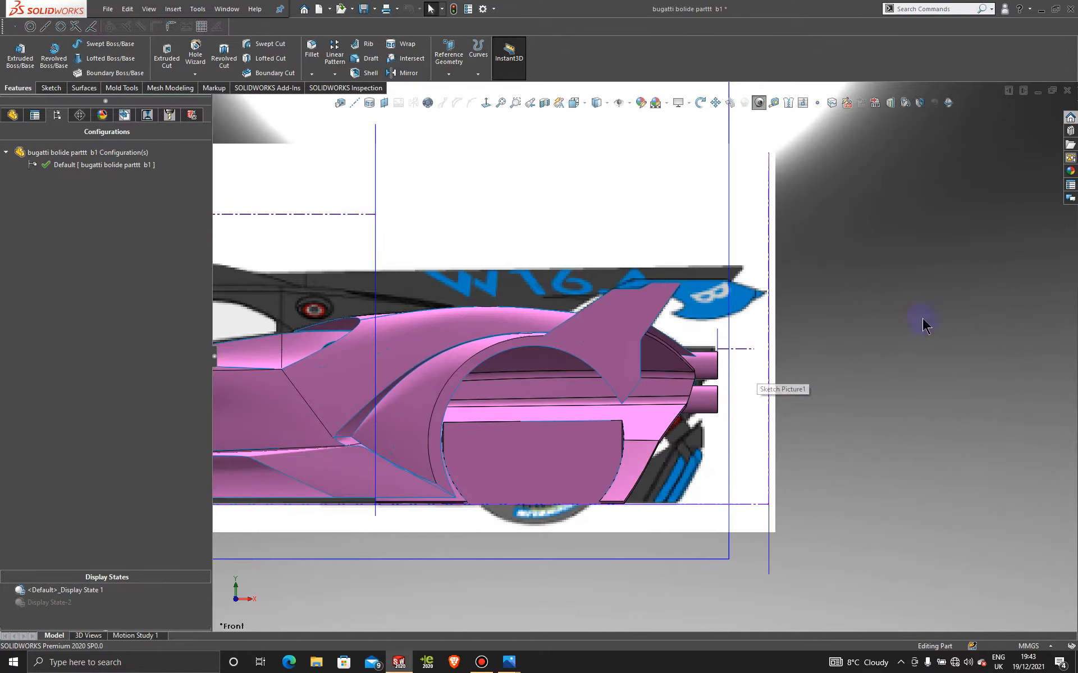
left_click(1070, 172)
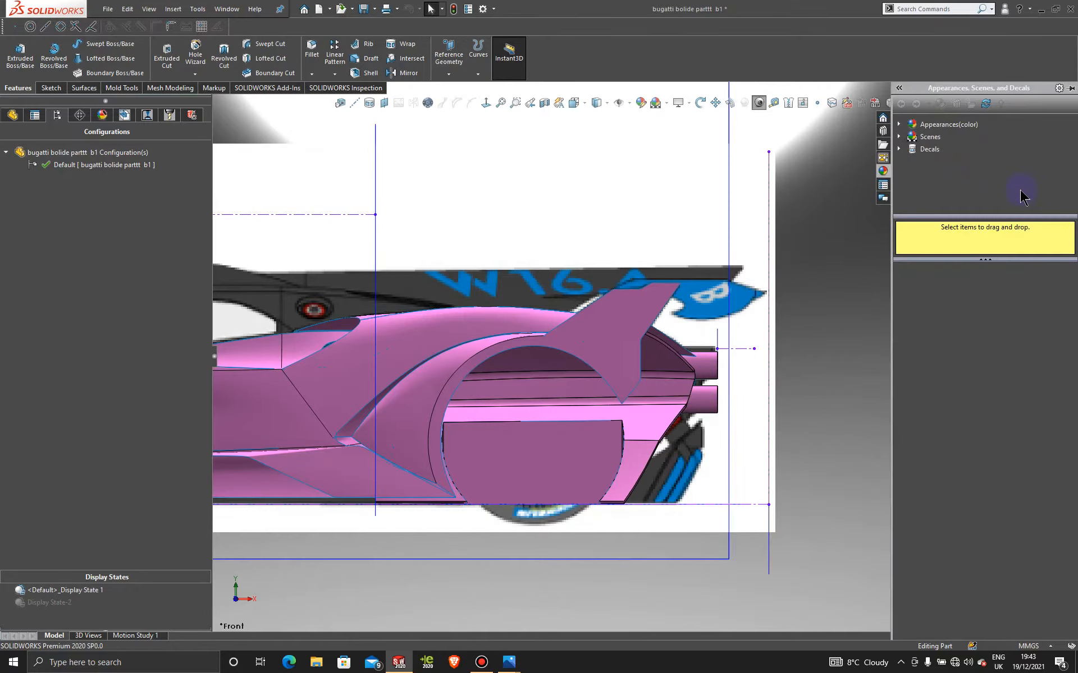
left_click(900, 126)
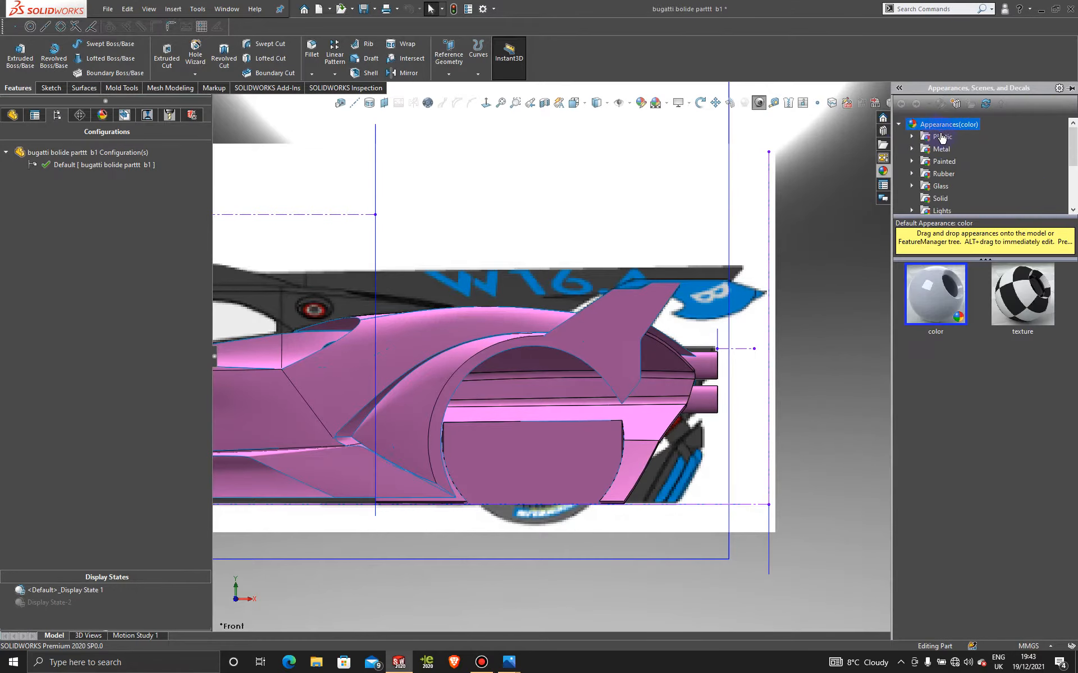
left_click(938, 187)
left_click(911, 187)
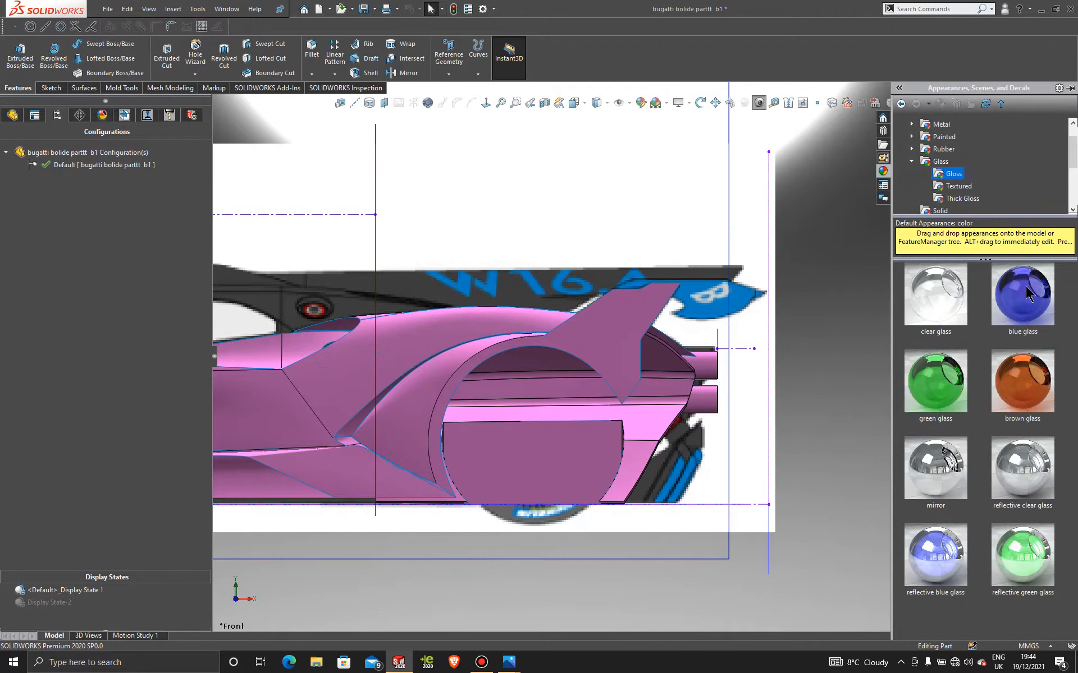
left_click_drag(935, 293, 673, 374)
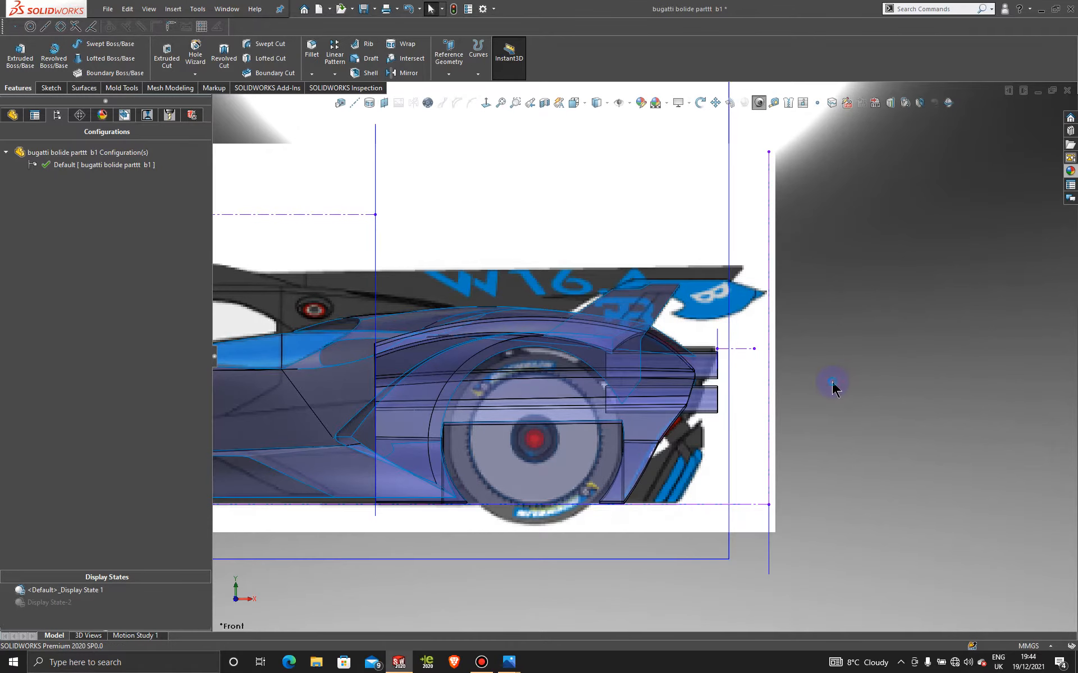
scroll(745, 403, "down", 3)
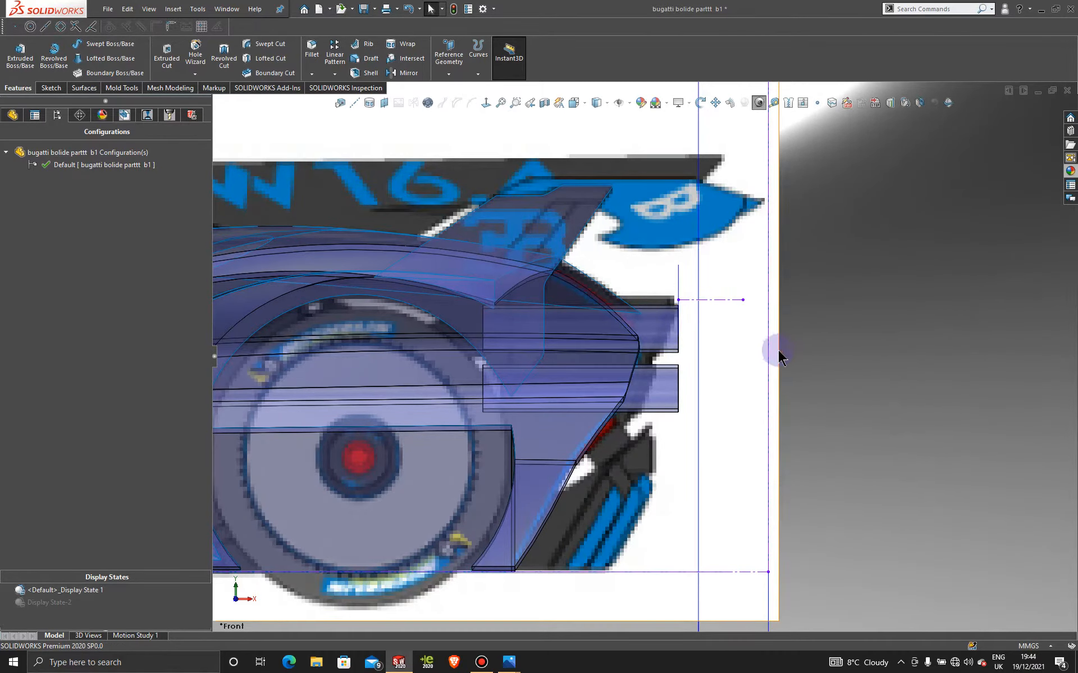
Sketch a closed four-sided profile on the side-view plane behind the exhausts, with a slanted front edge about 33 mm long following the blueprint's tail outline
scroll(827, 319, "up", 3)
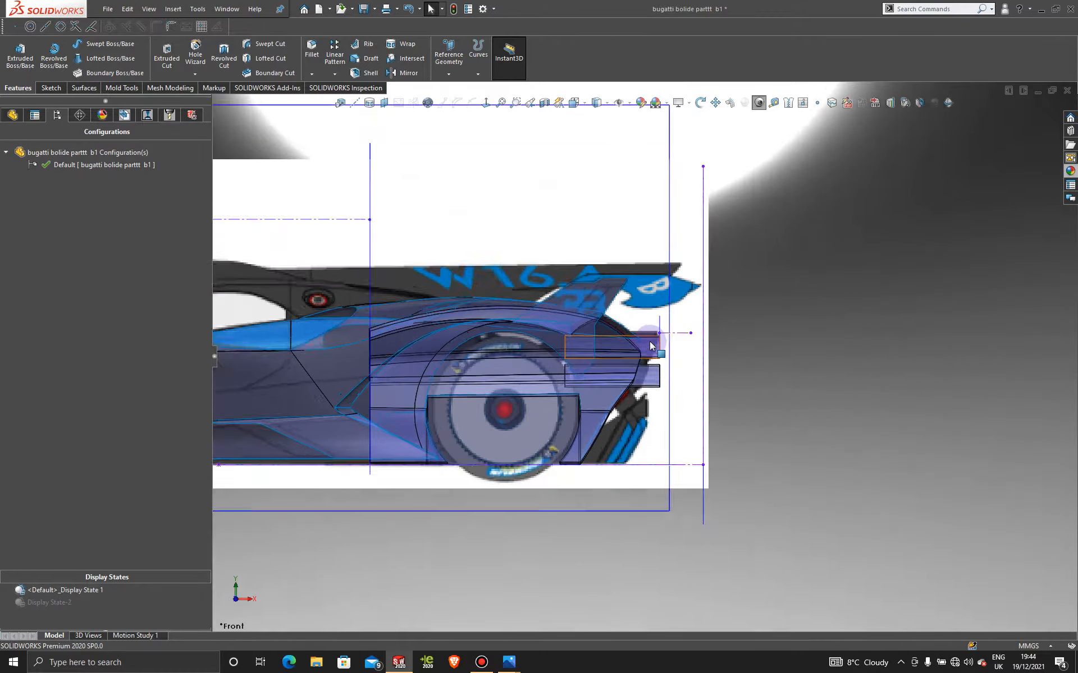
scroll(696, 349, "down", 3)
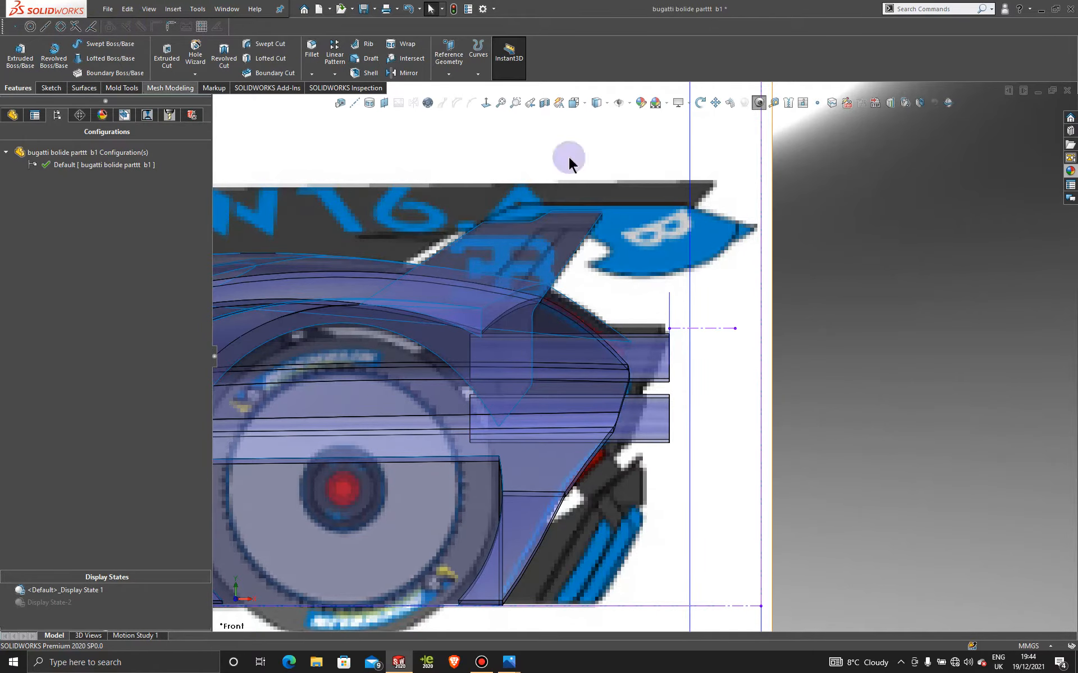
scroll(772, 253, "up", 5)
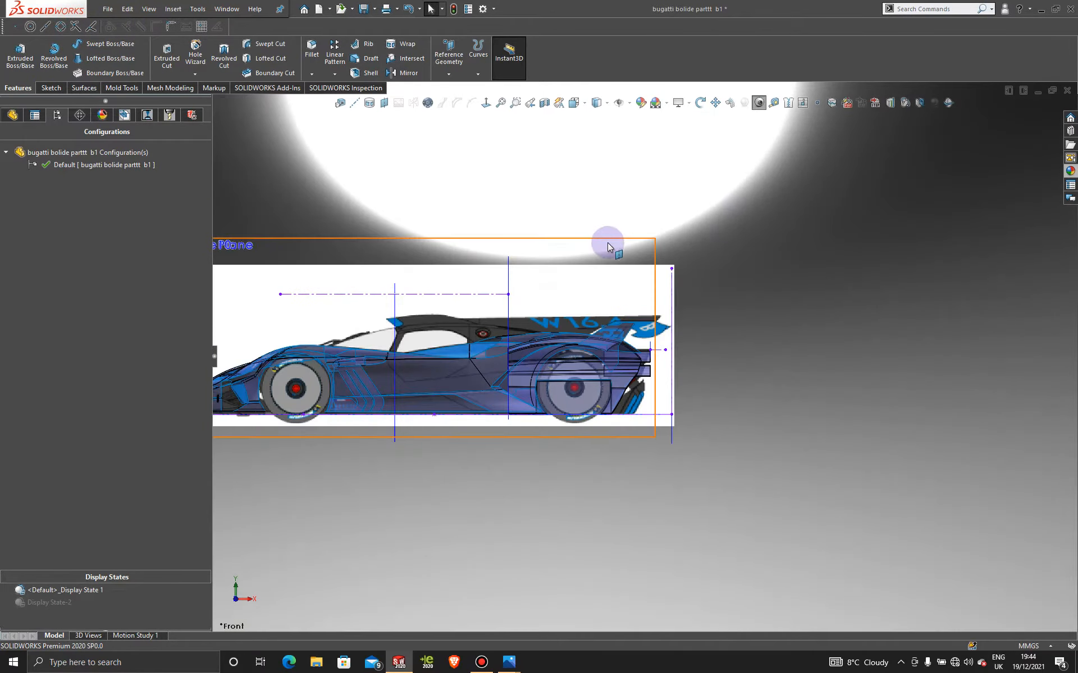
left_click(609, 239)
left_click(654, 210)
scroll(653, 359, "down", 8)
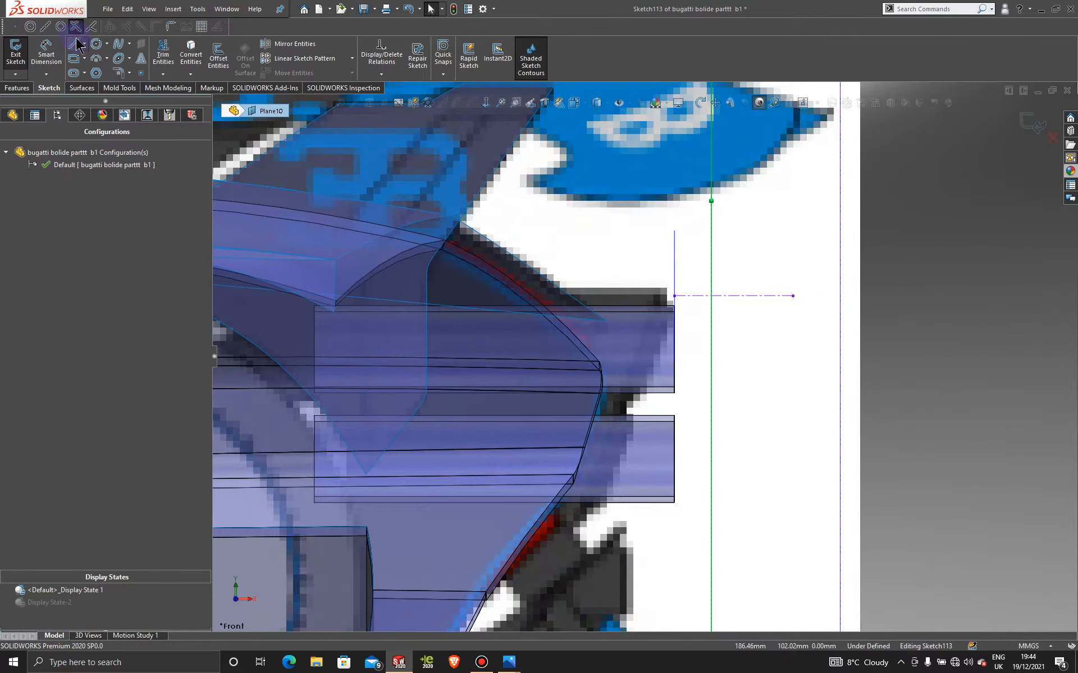
left_click(70, 44)
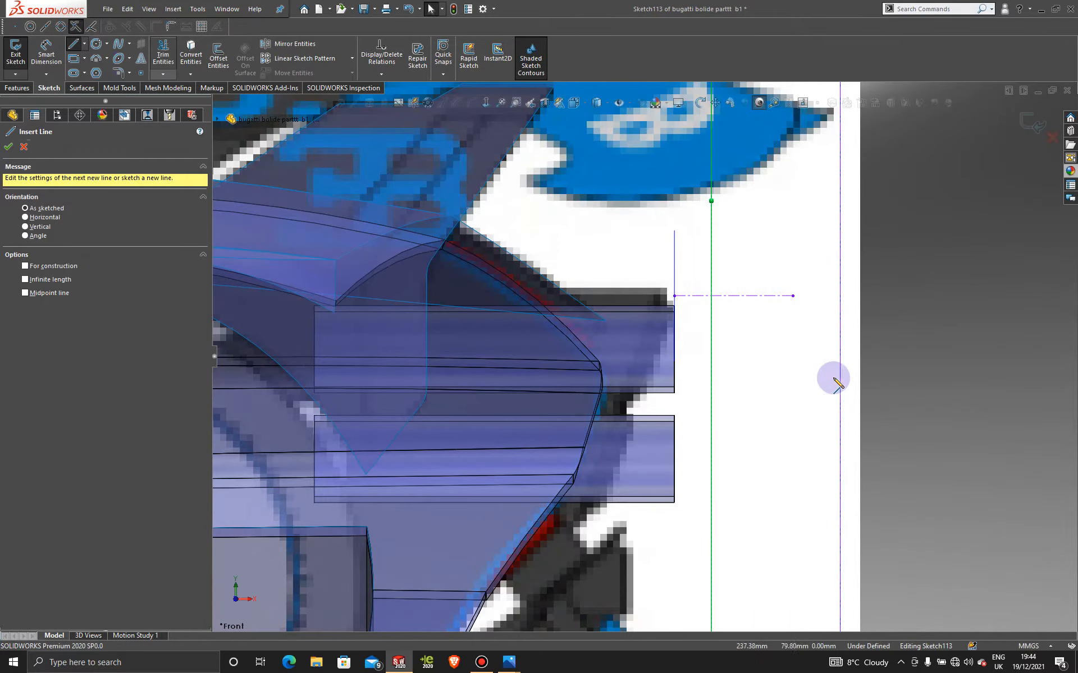
left_click(674, 306)
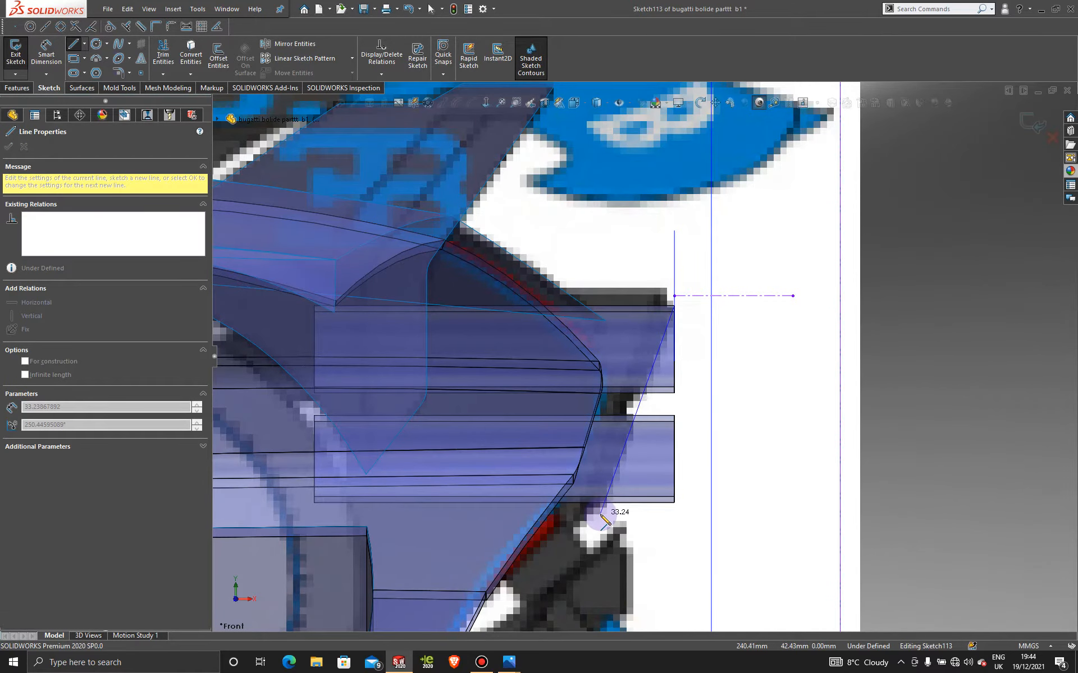
left_click(600, 514)
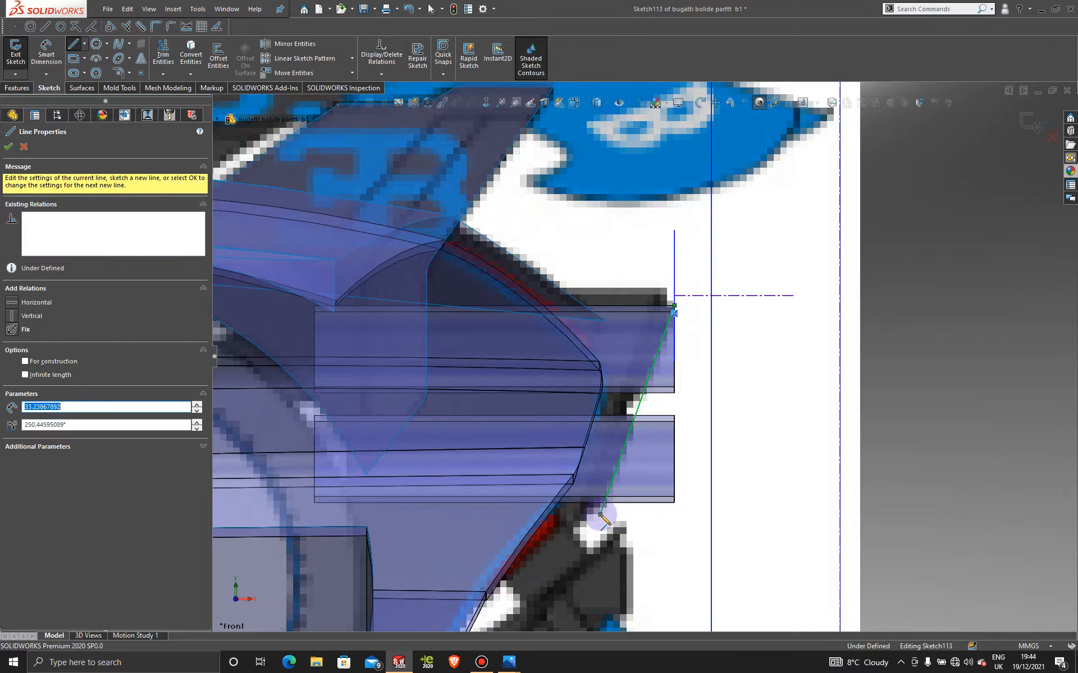
left_click(773, 514)
left_click(746, 331)
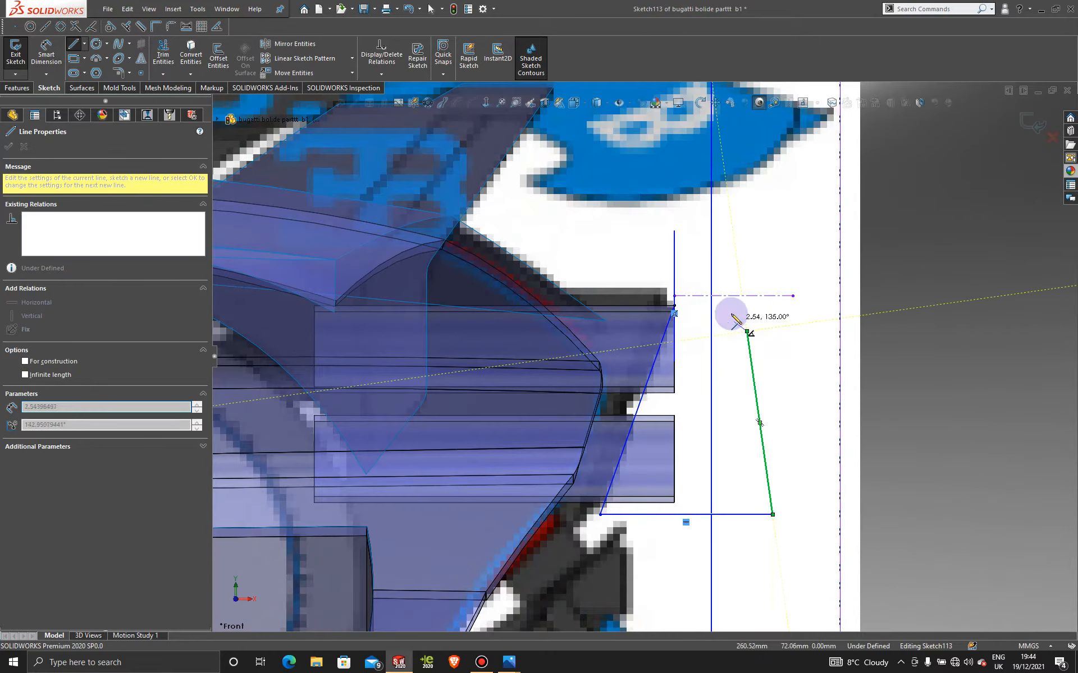
left_click(674, 306)
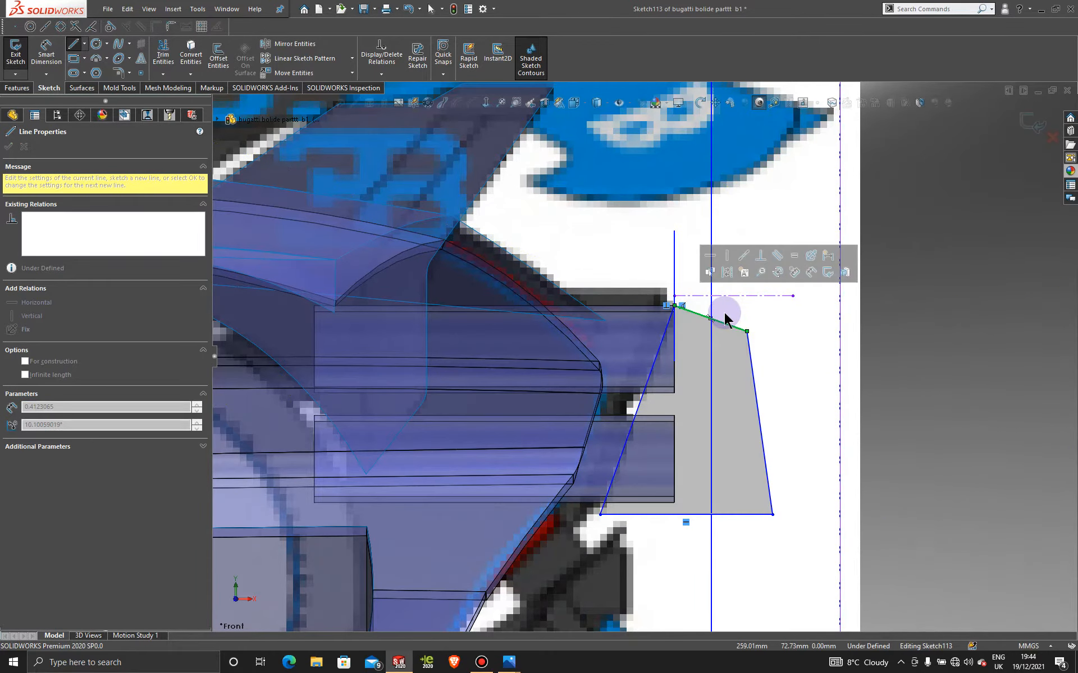
Cut-extrude the four-sided profile about 130 mm as a blind cut across all the exhaust pipes to slant their rear ends
left_click(15, 88)
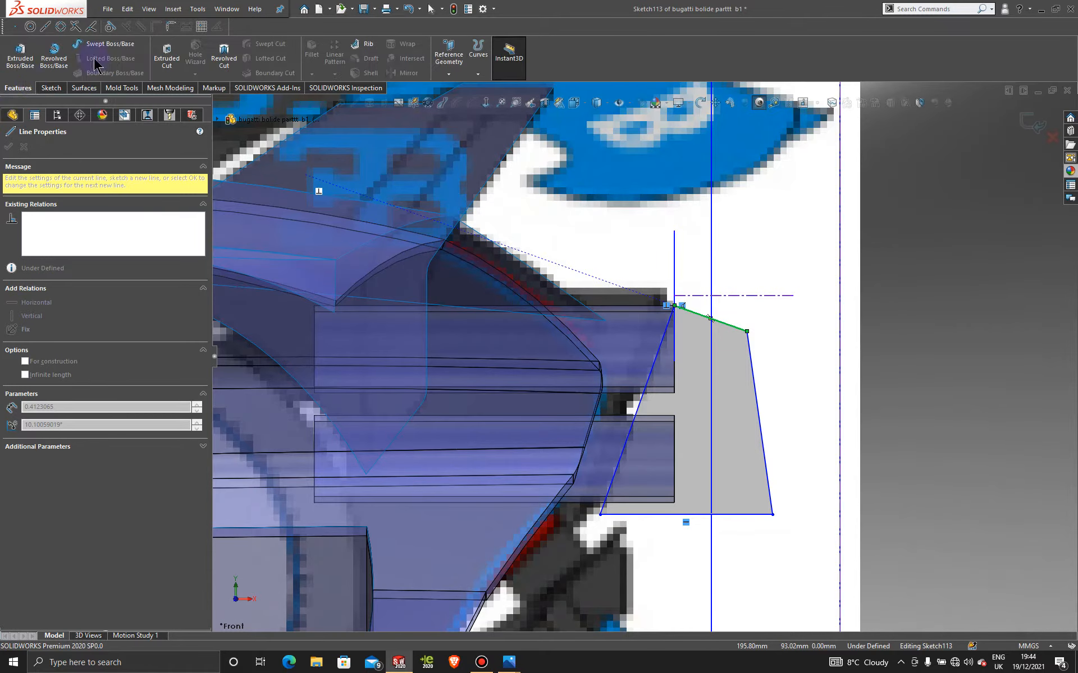
left_click(167, 55)
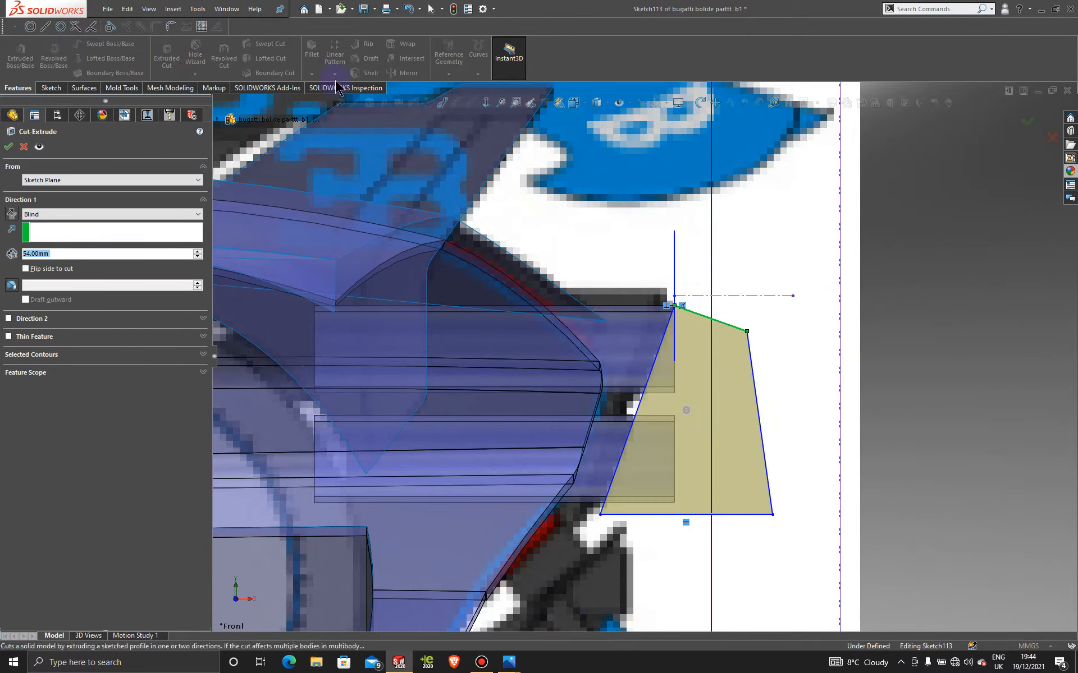
scroll(875, 349, "up", 4)
middle_click_drag(715, 317, 708, 457)
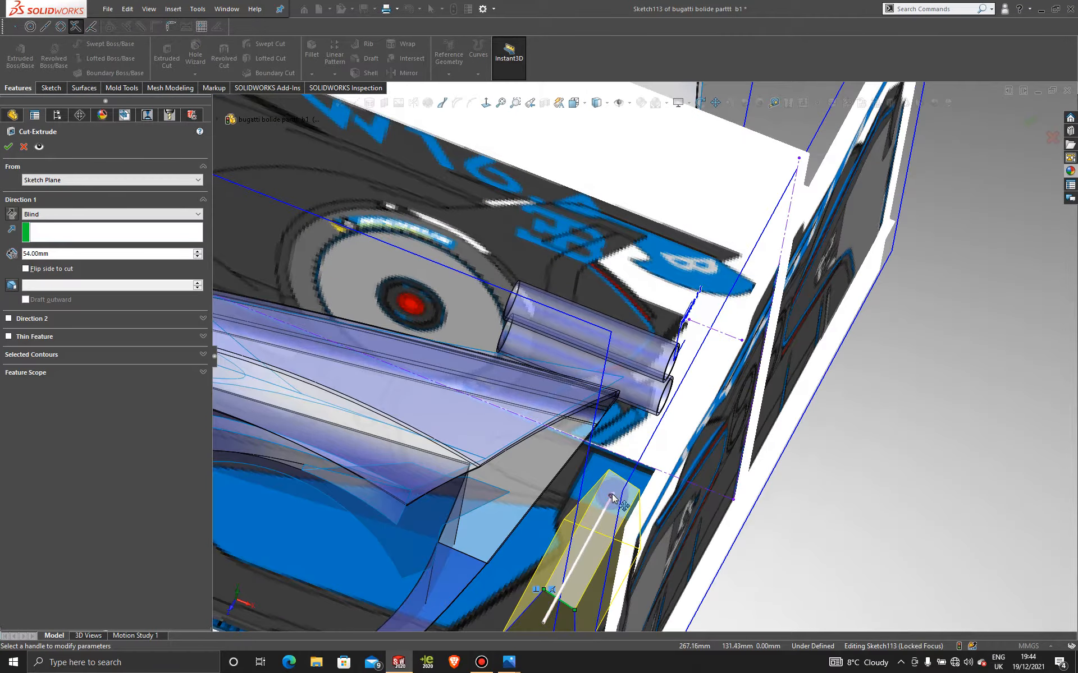
left_click(612, 497)
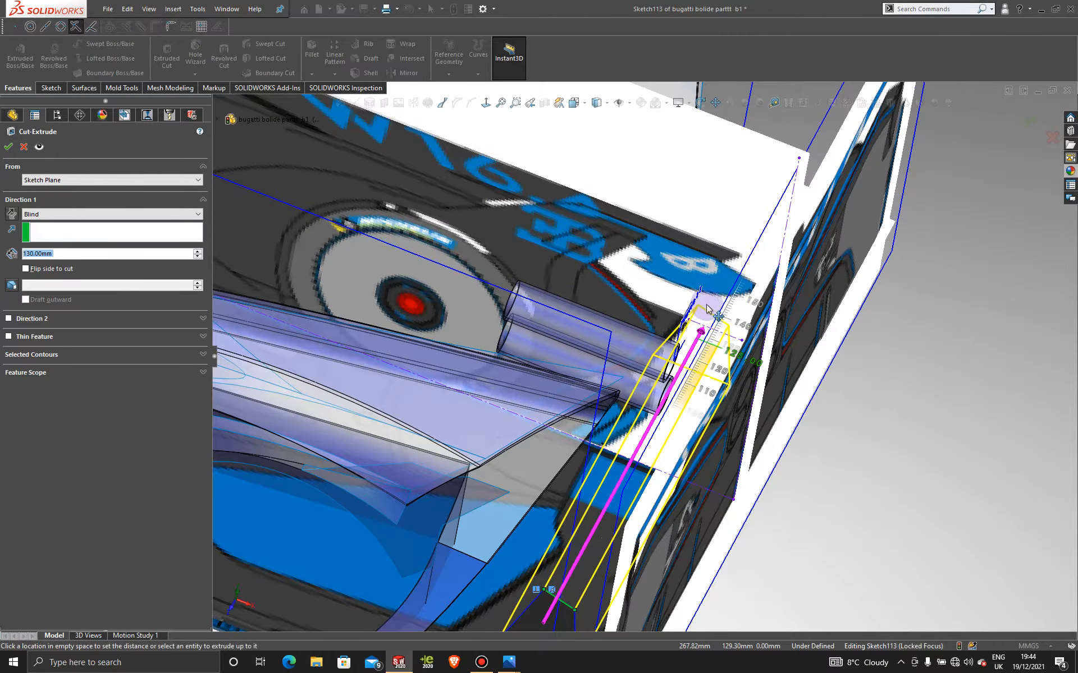
left_click(712, 302)
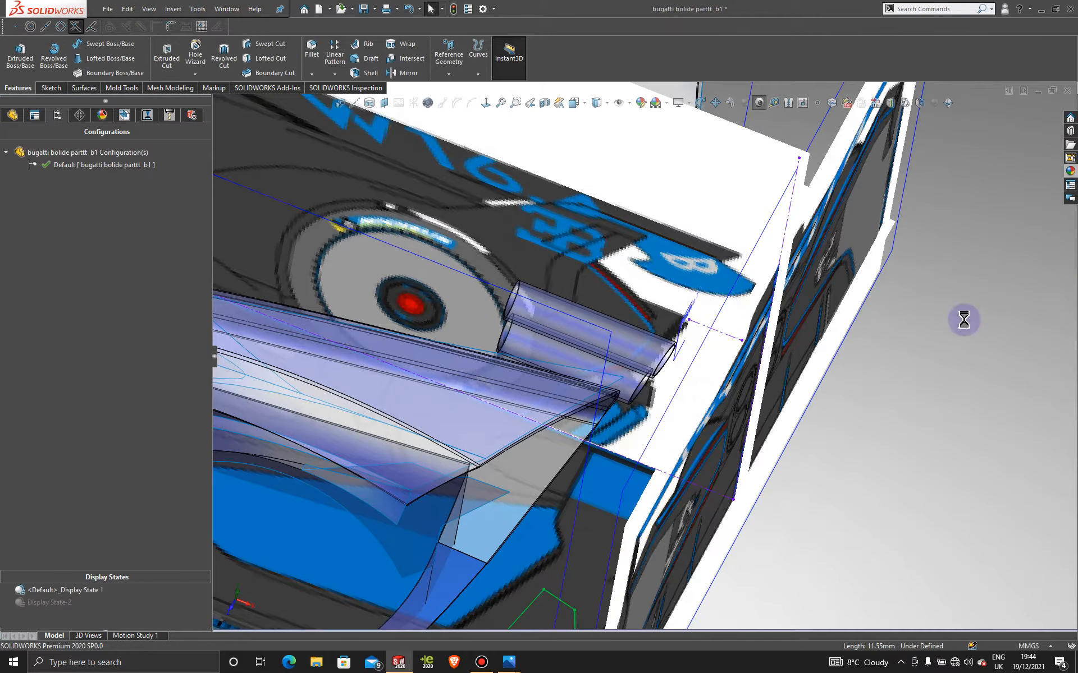
Activate Display State-2 and examine the slanted exhaust tips from behind the car
mouse_move(948, 380)
middle_mouse_down()
mouse_move(890, 418)
mouse_move(921, 378)
mouse_move(930, 334)
mouse_move(893, 298)
mouse_move(912, 351)
middle_mouse_up()
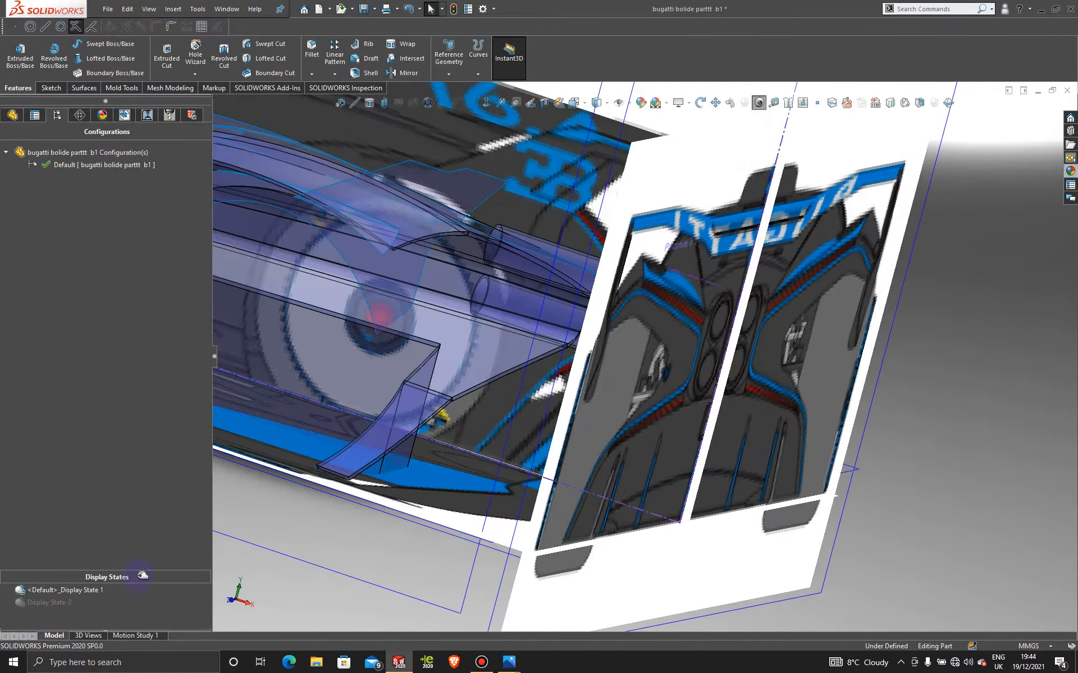
double_click(45, 602)
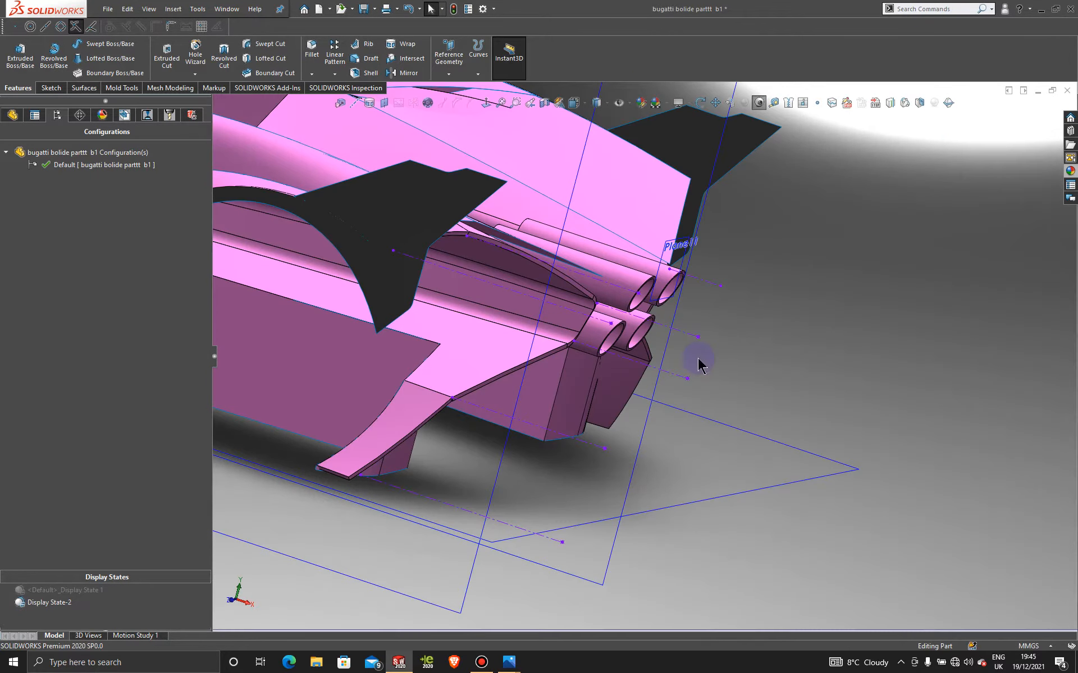
middle_click_drag(698, 363, 613, 362)
scroll(667, 352, "up", 5)
scroll(671, 349, "down", 5)
scroll(722, 369, "up", 3)
scroll(613, 362, "up", 1)
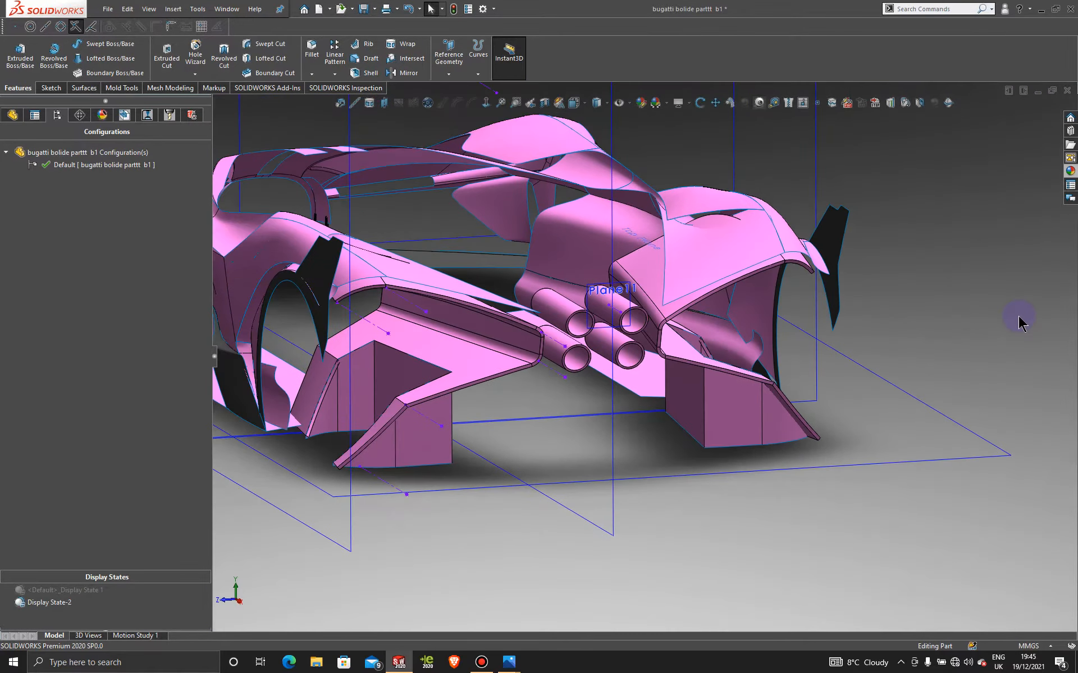
scroll(1018, 315, "up", 2)
scroll(677, 353, "down", 2)
scroll(679, 353, "down", 2)
scroll(987, 311, "up", 2)
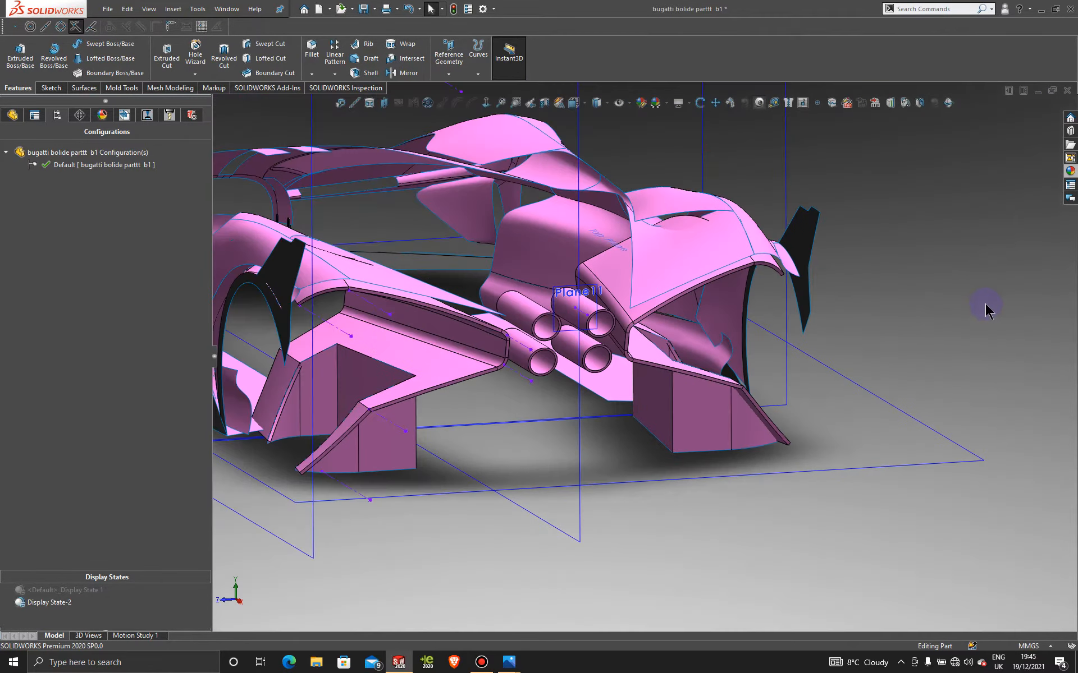
Hide the reference plane at the exhaust tips and the leftover construction sketches around the pipes and rear body panel
right_click(596, 290)
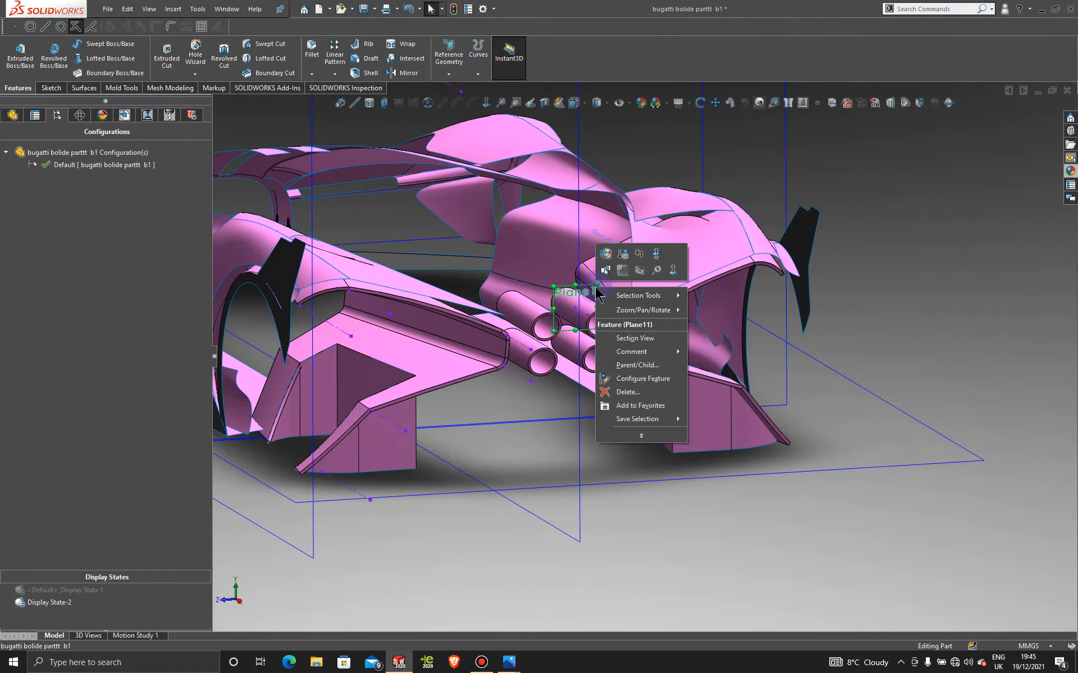
left_click(644, 267)
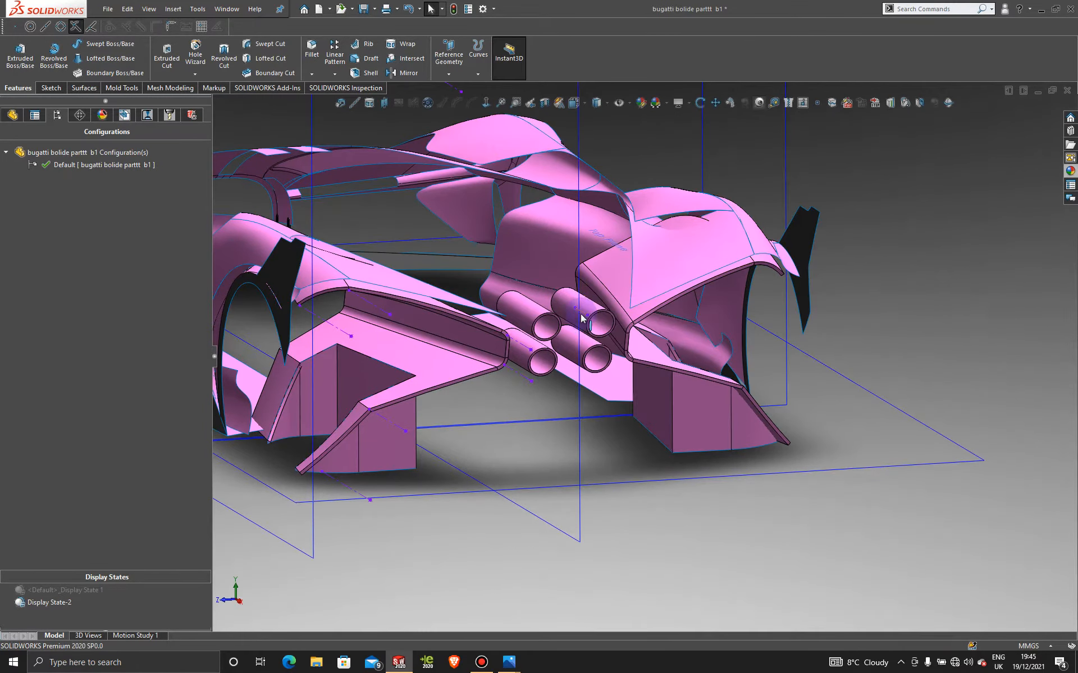
right_click(581, 319)
left_click(608, 306)
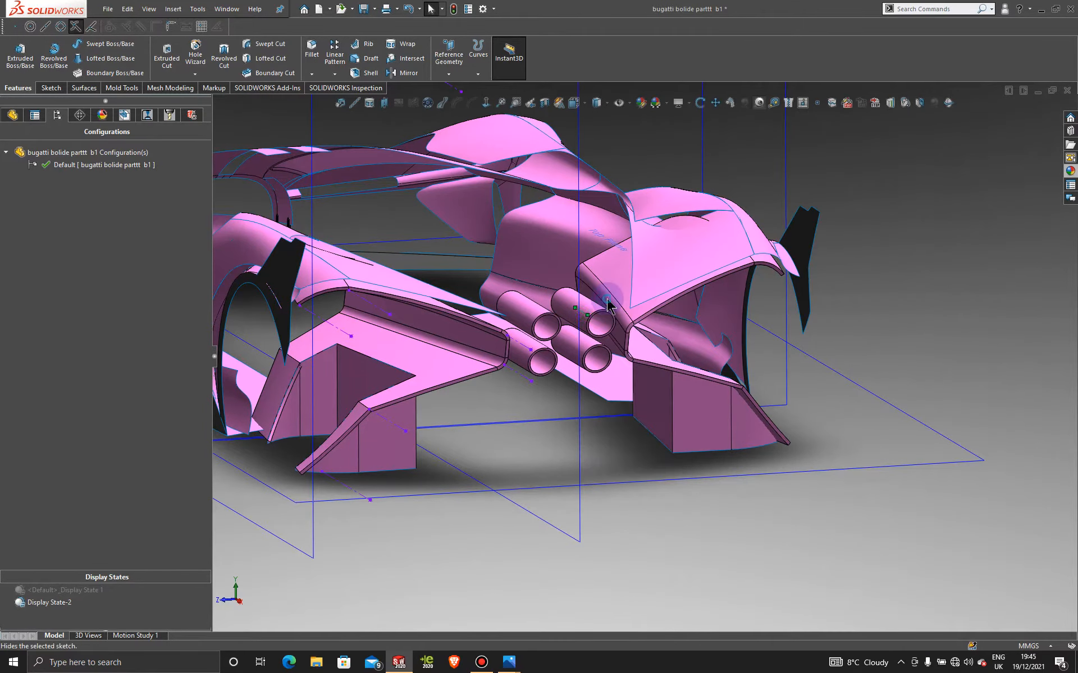
right_click(523, 344)
left_click(552, 334)
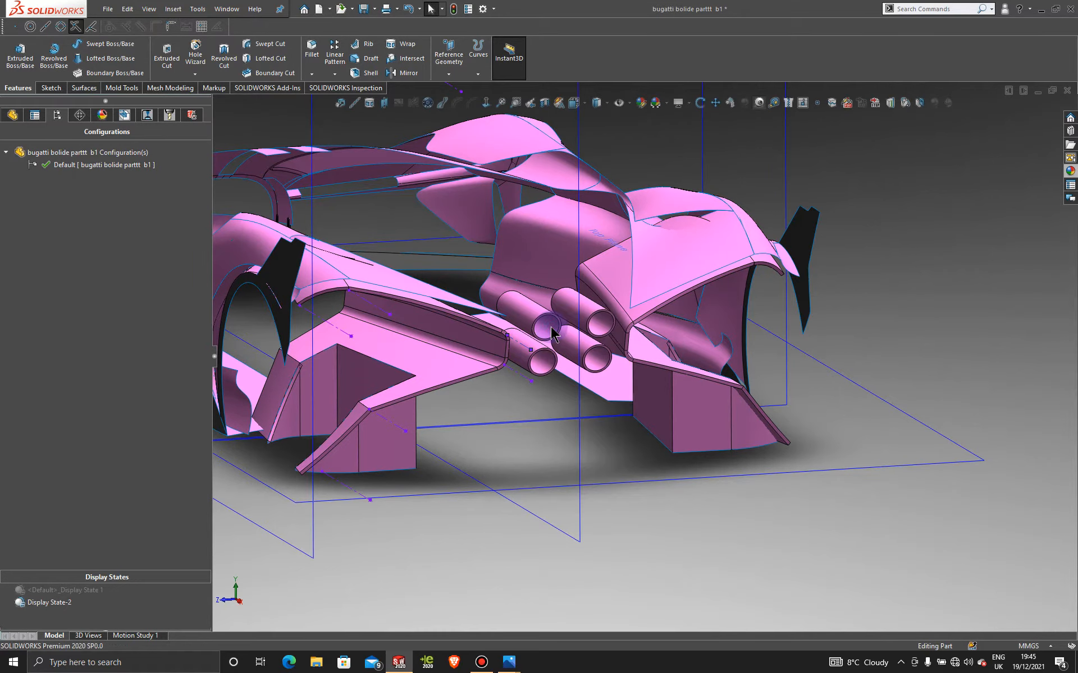
right_click(390, 316)
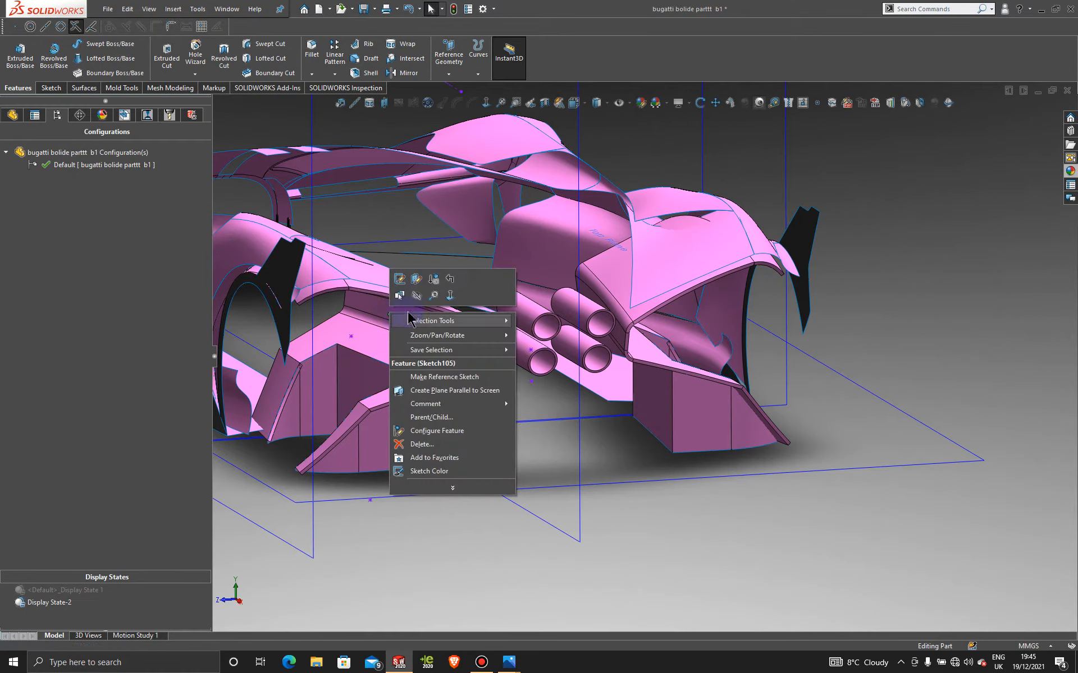
left_click(421, 309)
middle_click_drag(590, 389, 324, 623)
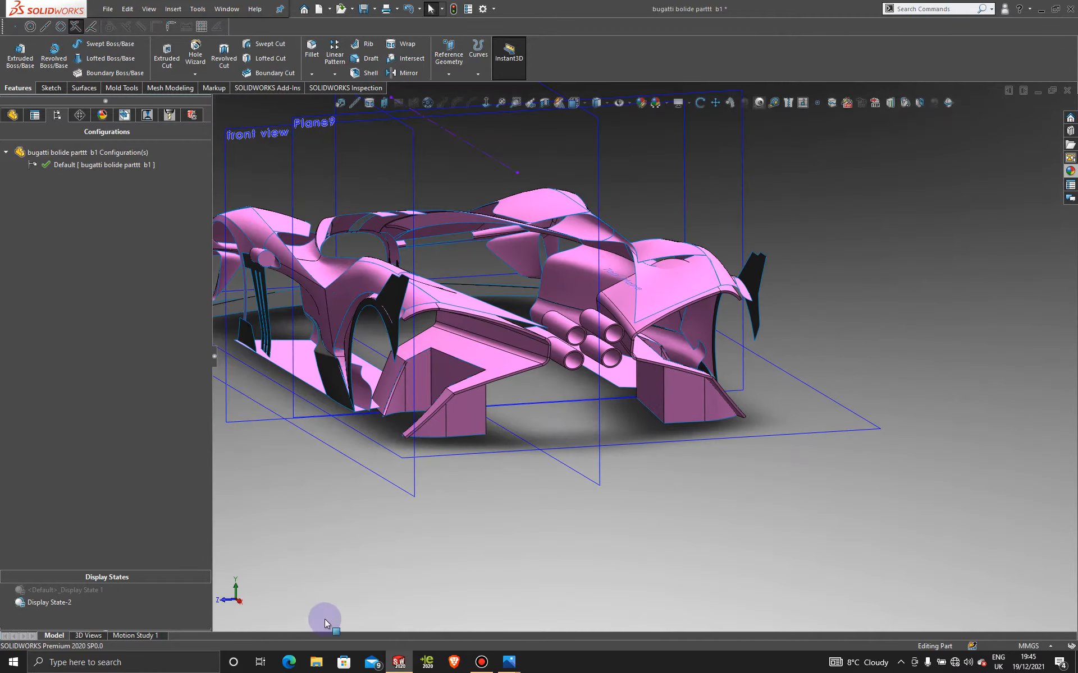
left_click(481, 663)
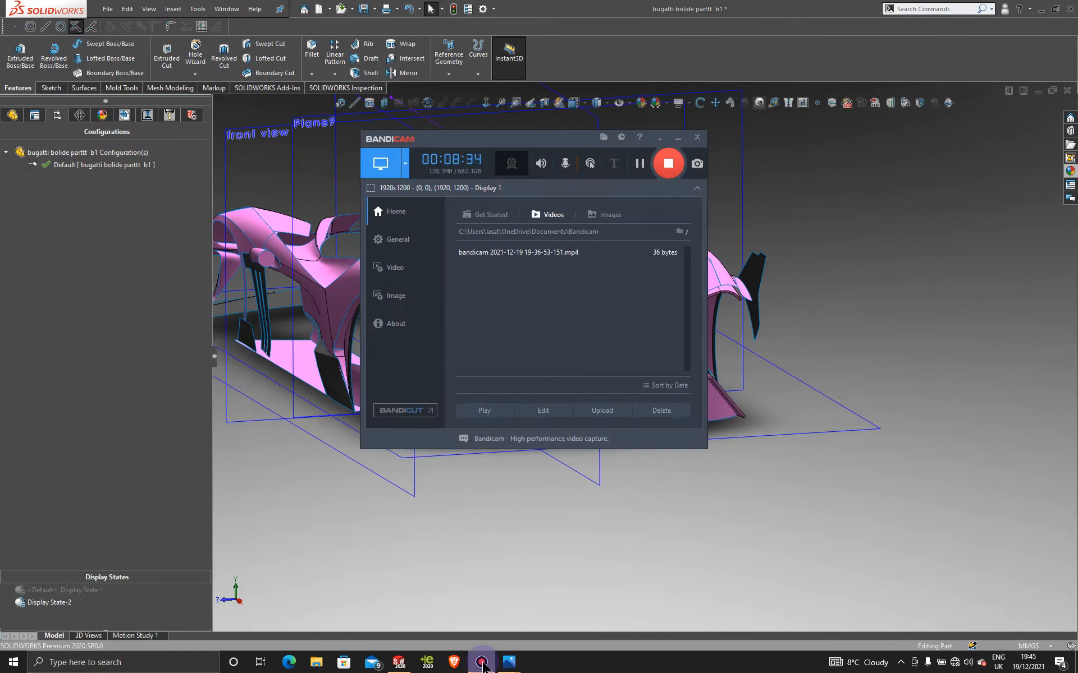
left_click(481, 663)
Draw a construction line in a new 3D sketch, spanning the gap between the facing edges of the two lower exhaust tips
scroll(631, 356, "down", 5)
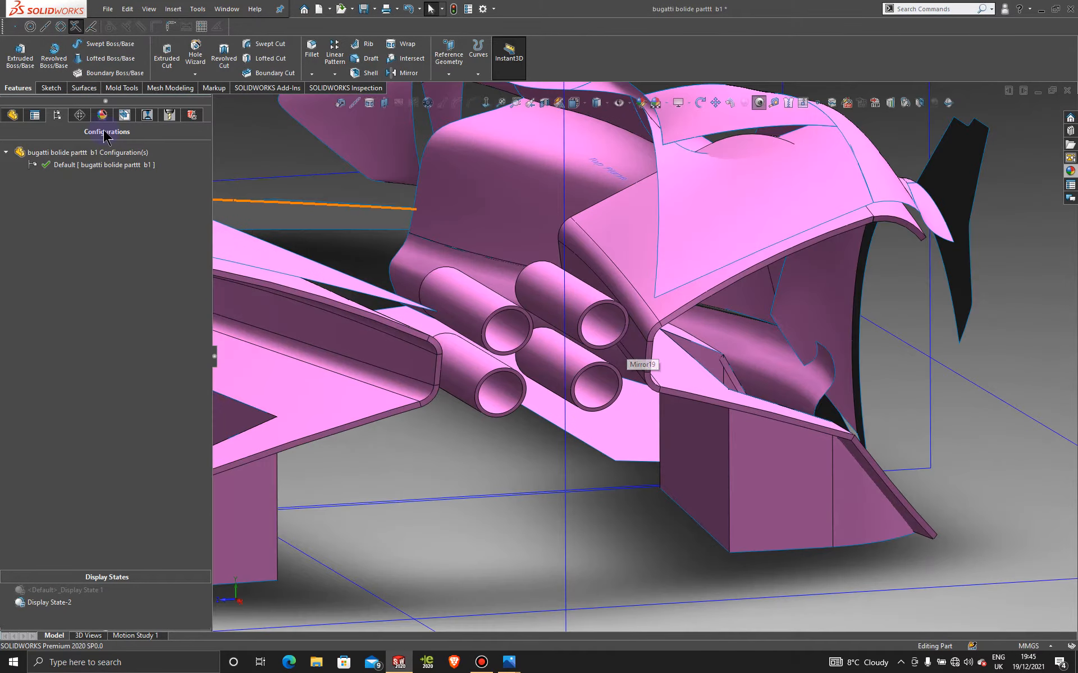
left_click(51, 88)
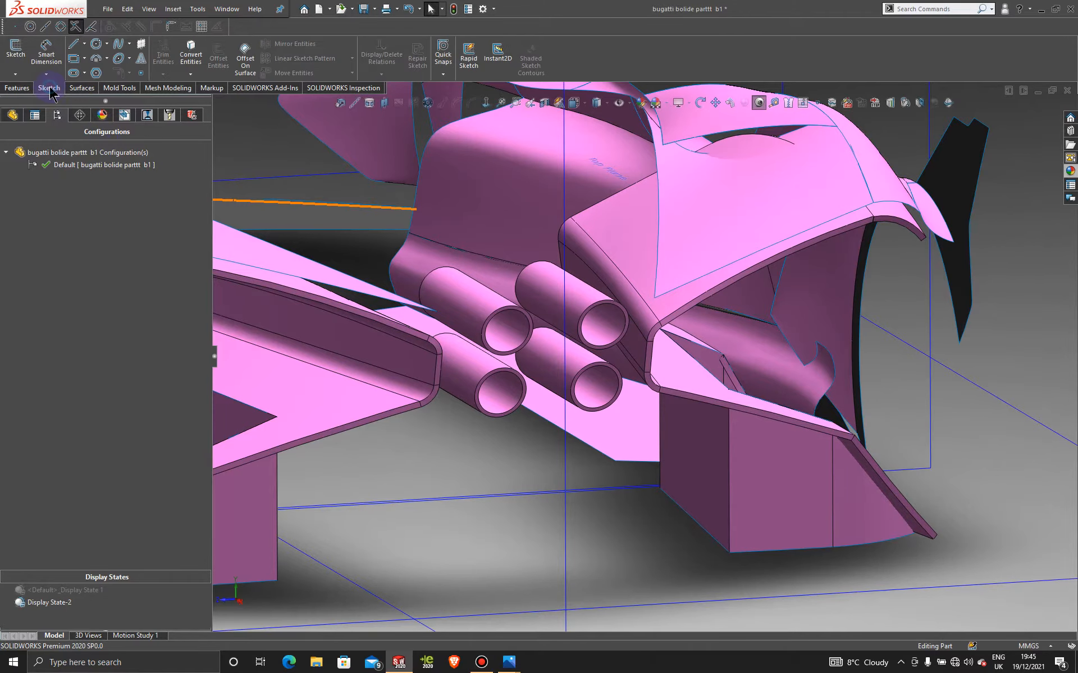
left_click(15, 74)
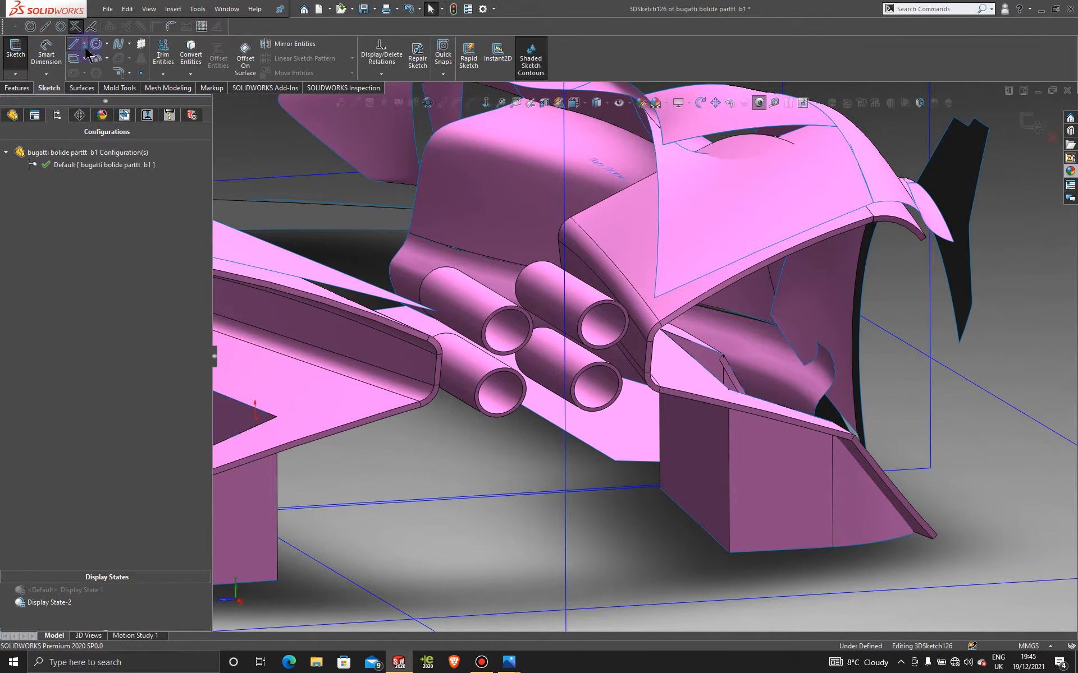
scroll(537, 383, "down", 4)
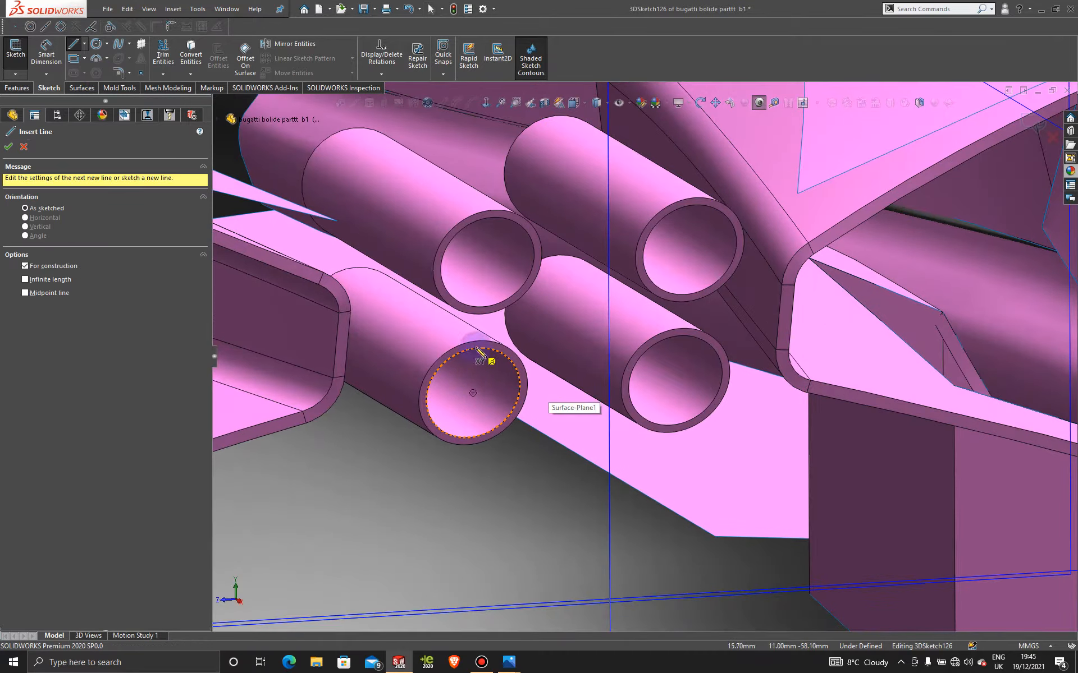
left_click(473, 394)
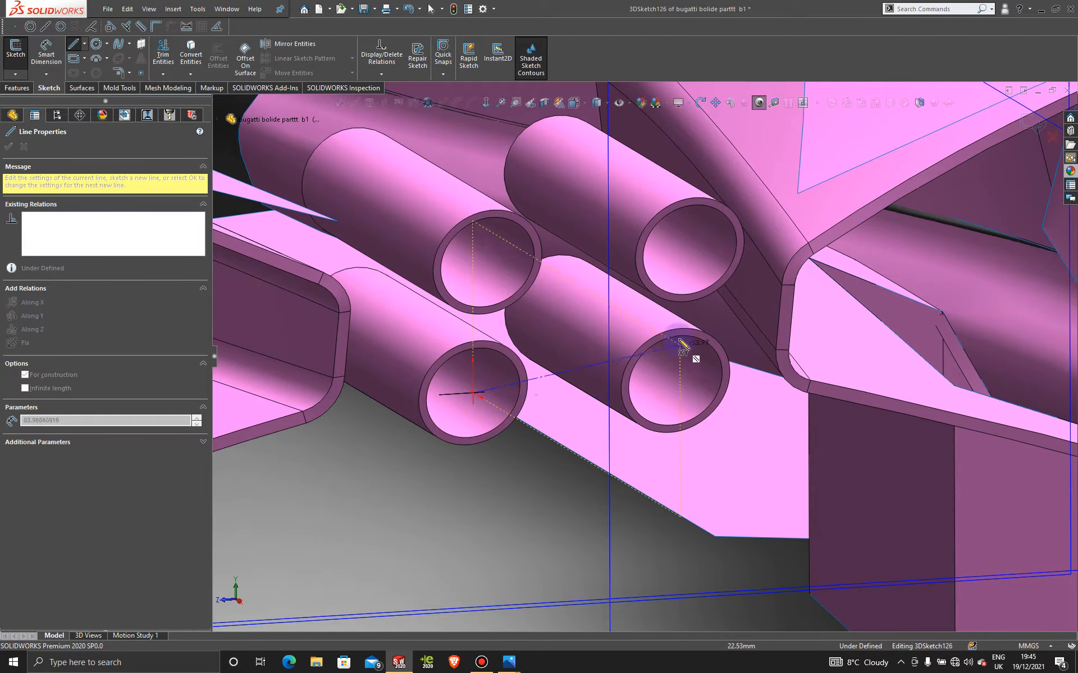
left_click(677, 381)
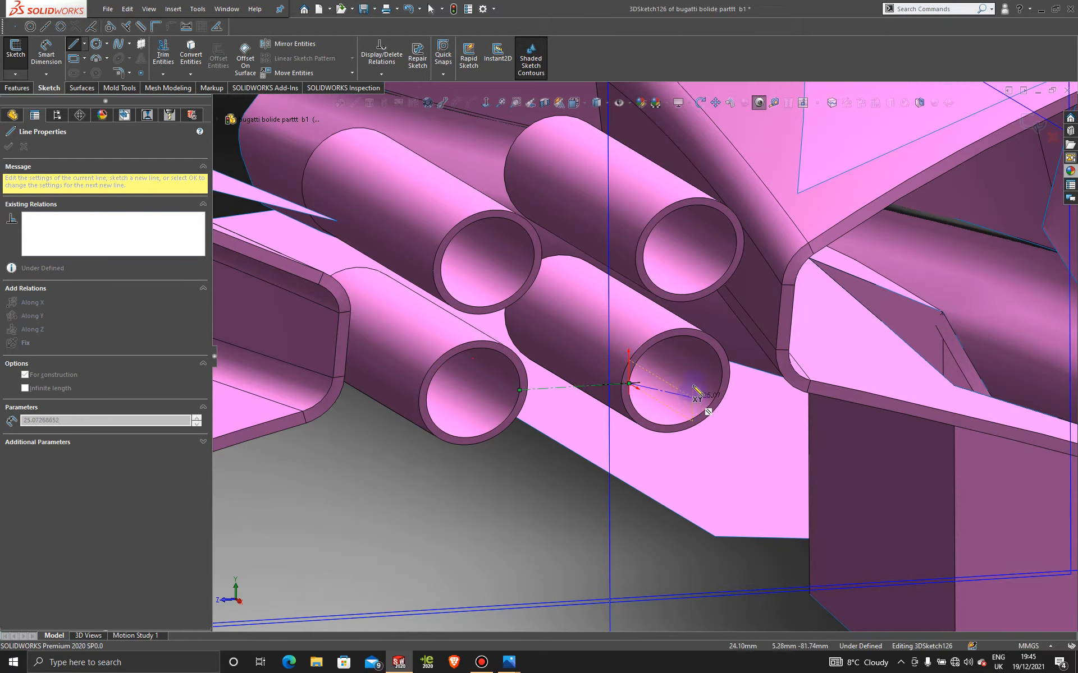
key("Escape")
key("Escape")
middle_click_drag(631, 406, 601, 404)
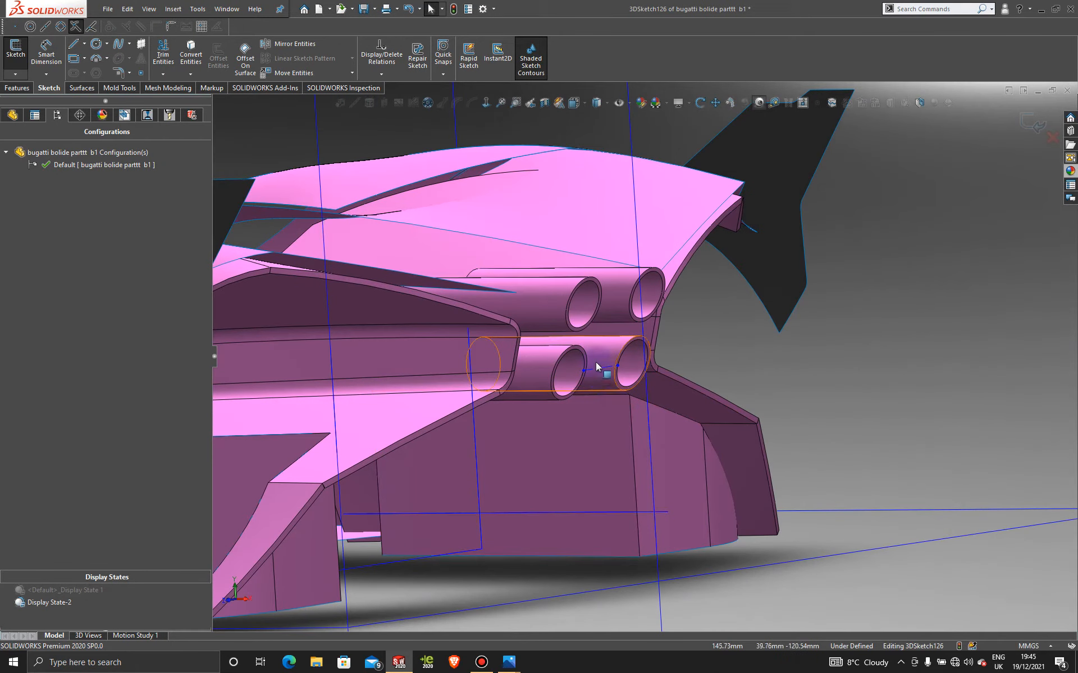
scroll(741, 375, "up", 3)
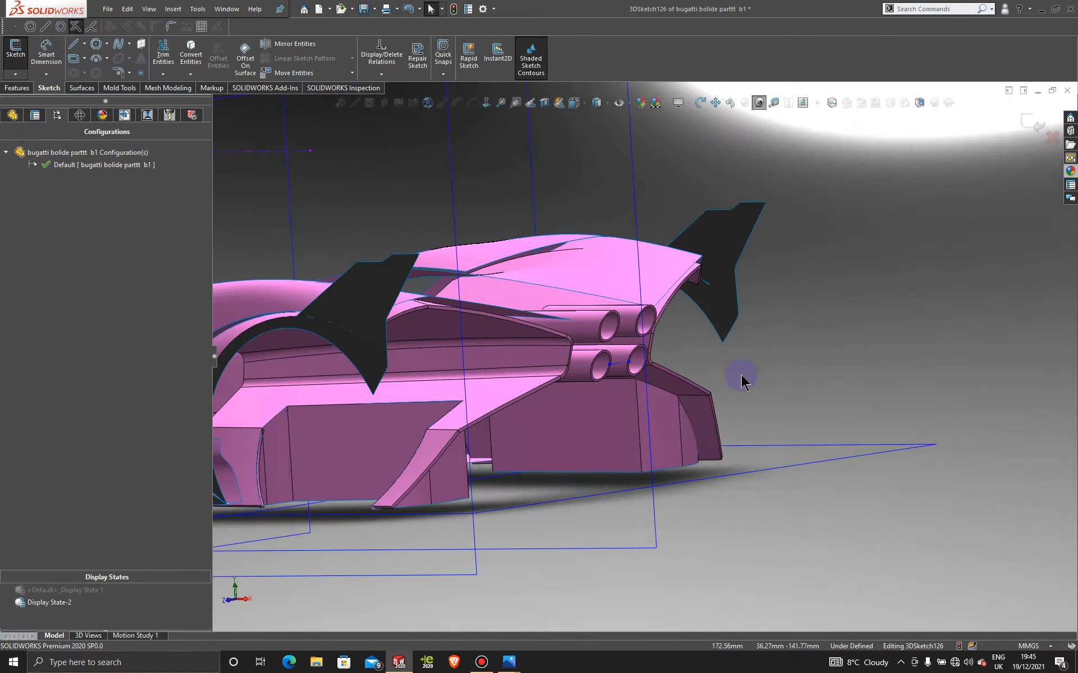
mouse_move(741, 375)
middle_mouse_down()
mouse_move(730, 487)
mouse_move(700, 438)
mouse_move(746, 344)
mouse_move(764, 355)
mouse_move(752, 324)
mouse_move(710, 376)
mouse_move(716, 389)
mouse_move(731, 364)
mouse_move(722, 377)
middle_mouse_up()
scroll(668, 407, "down", 5)
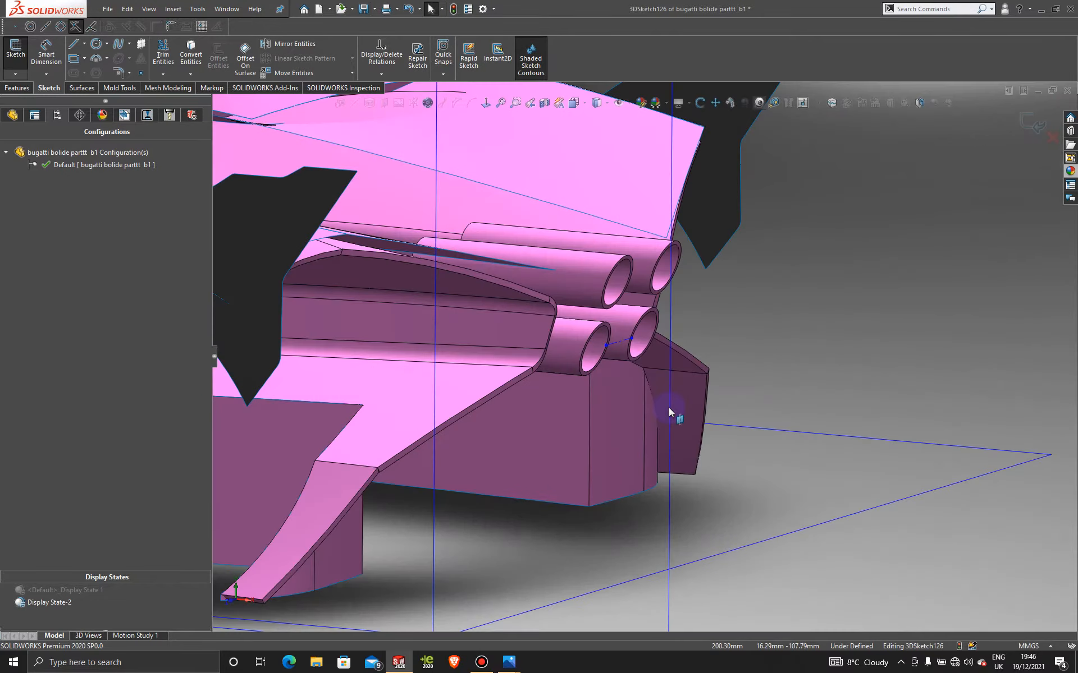
left_click(289, 147)
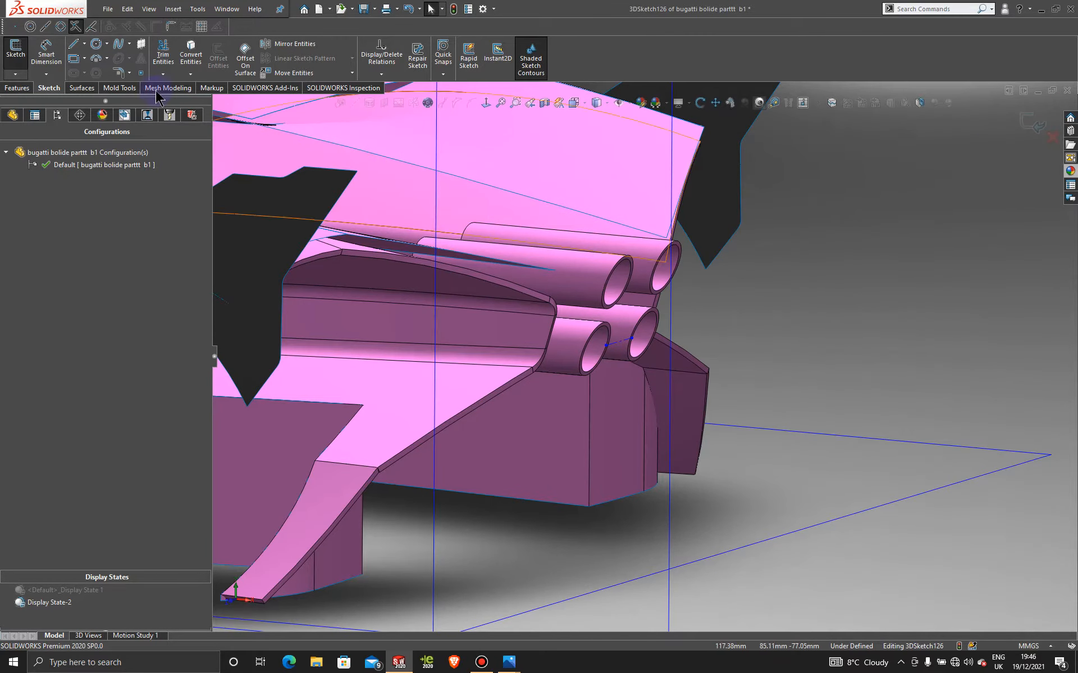
Draw a construction line about 43 mm long from the midpoint of the line between the lower exhaust tips, sloping rearward and down
left_click(84, 43)
left_click(96, 72)
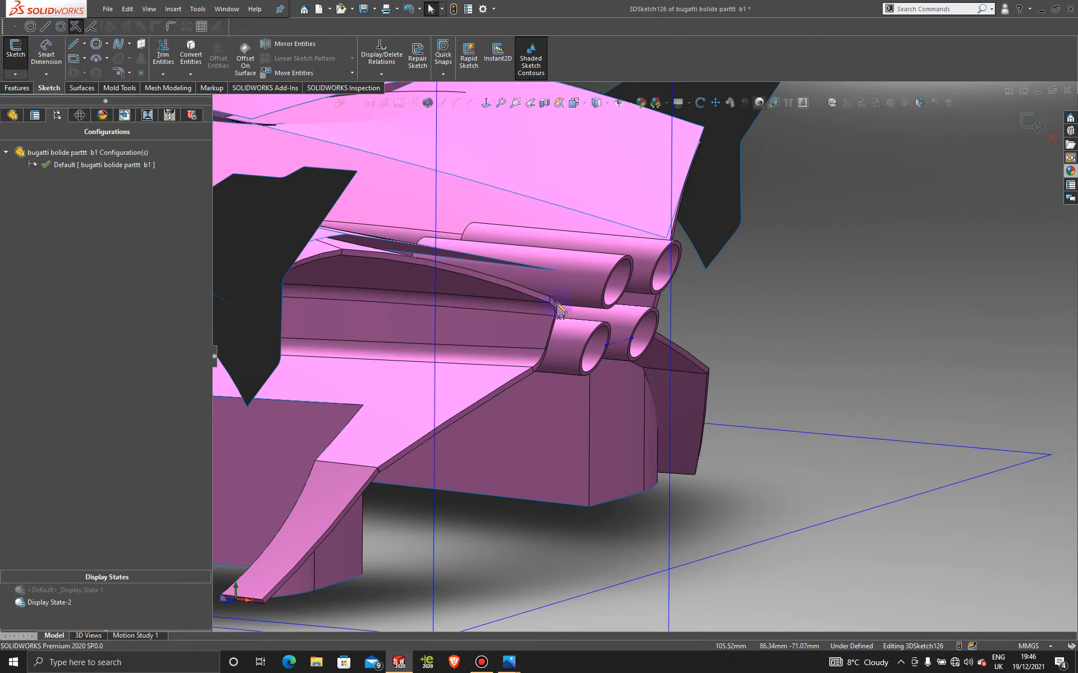
scroll(629, 362, "down", 3)
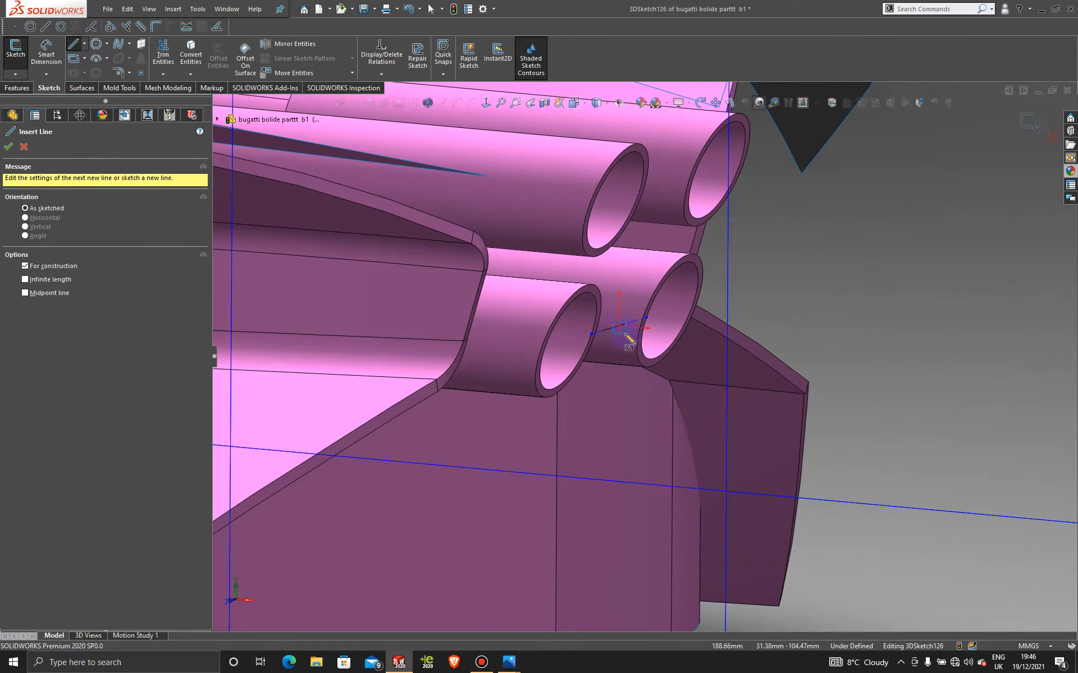
left_click(621, 329)
scroll(717, 441, "up", 4)
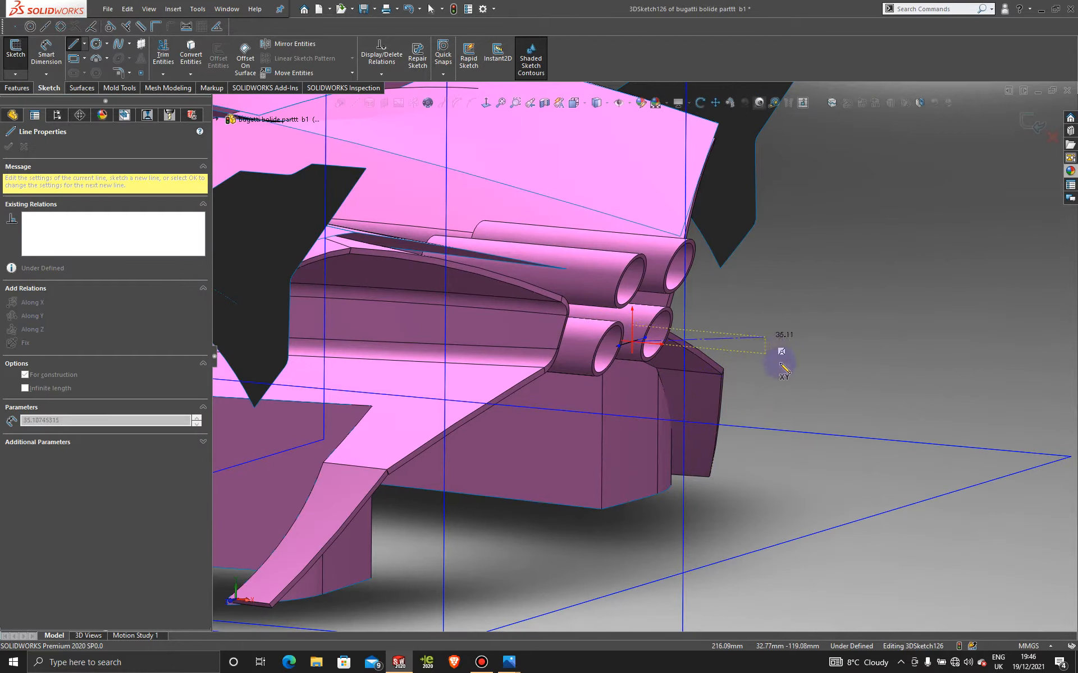
left_click(790, 402)
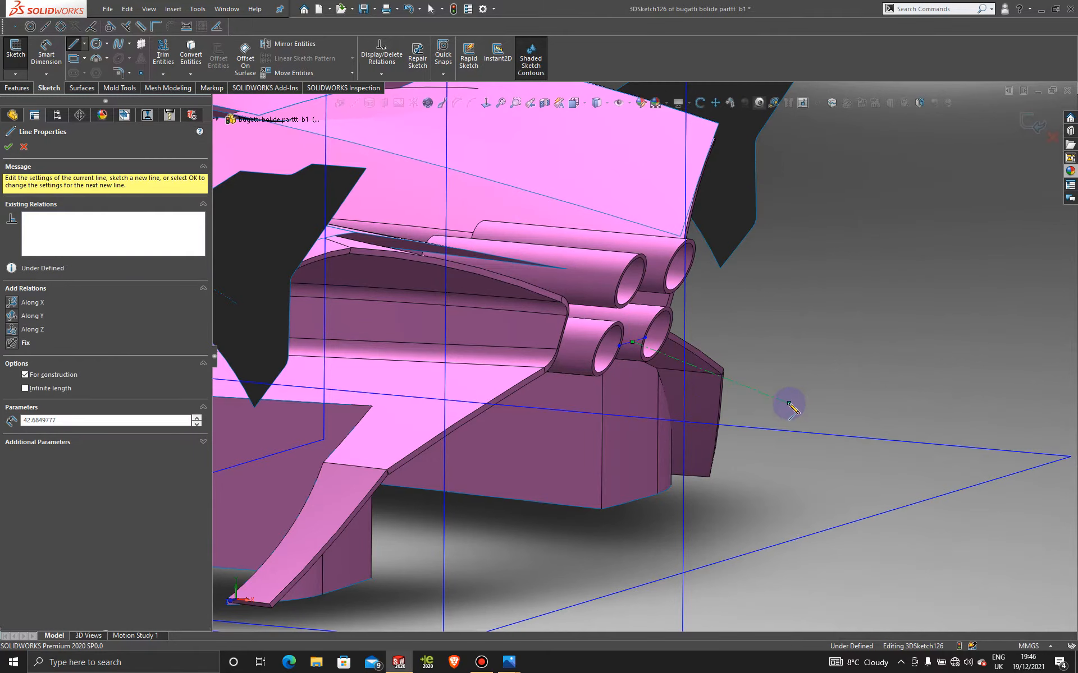
key("Escape")
Activate Display State 1 and set the Front view to compare the sketch with the side blueprint
scroll(786, 403, "up", 2)
mouse_move(785, 402)
middle_mouse_down()
mouse_move(711, 382)
mouse_move(651, 413)
mouse_move(222, 463)
middle_mouse_up()
left_click(95, 591)
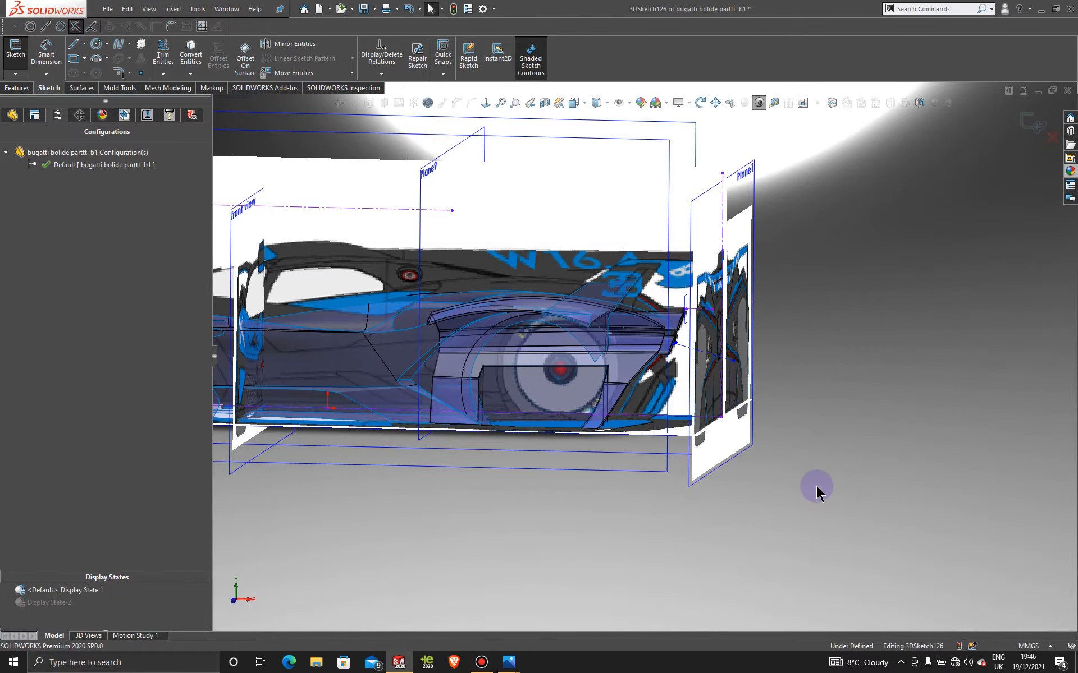
key("space")
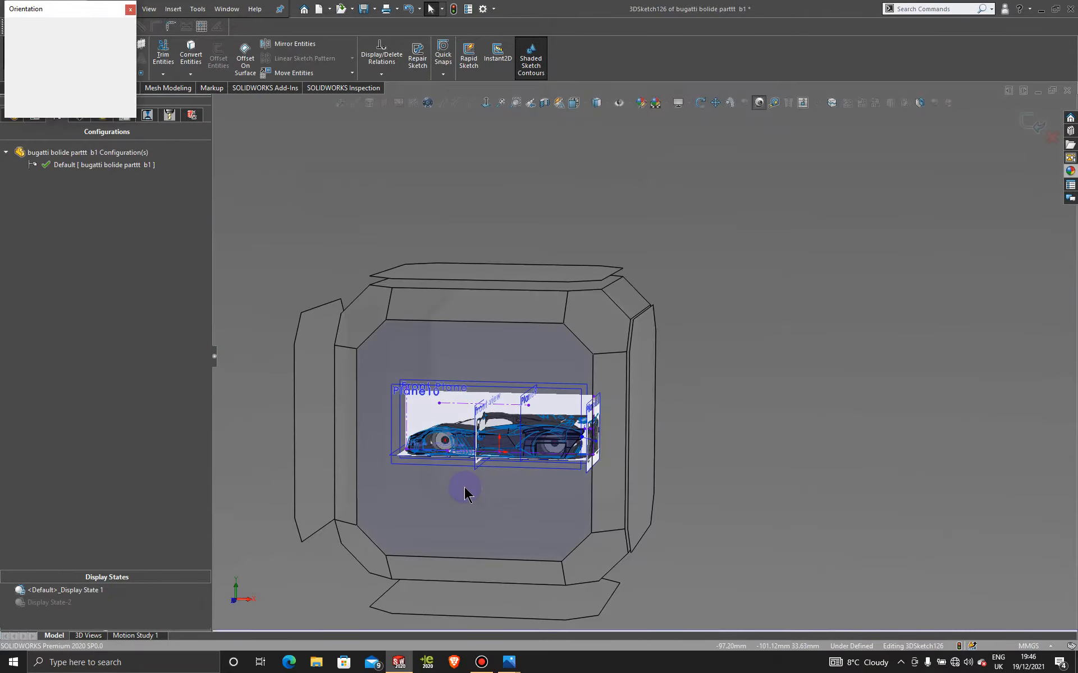
left_click(464, 487)
scroll(921, 415, "down", 3)
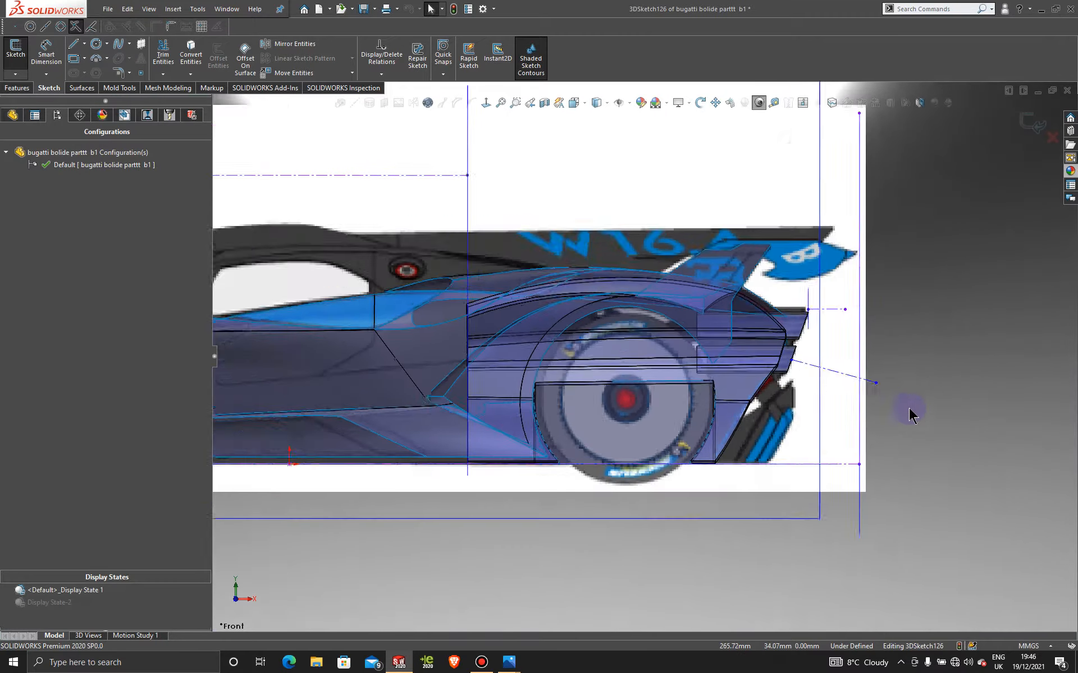
Move the sloping construction line's free end to the diffuser's upper rear corner on the blueprint, about X 244.5, Y 41.2 mm, and finish the sketch
scroll(908, 409, "down", 4)
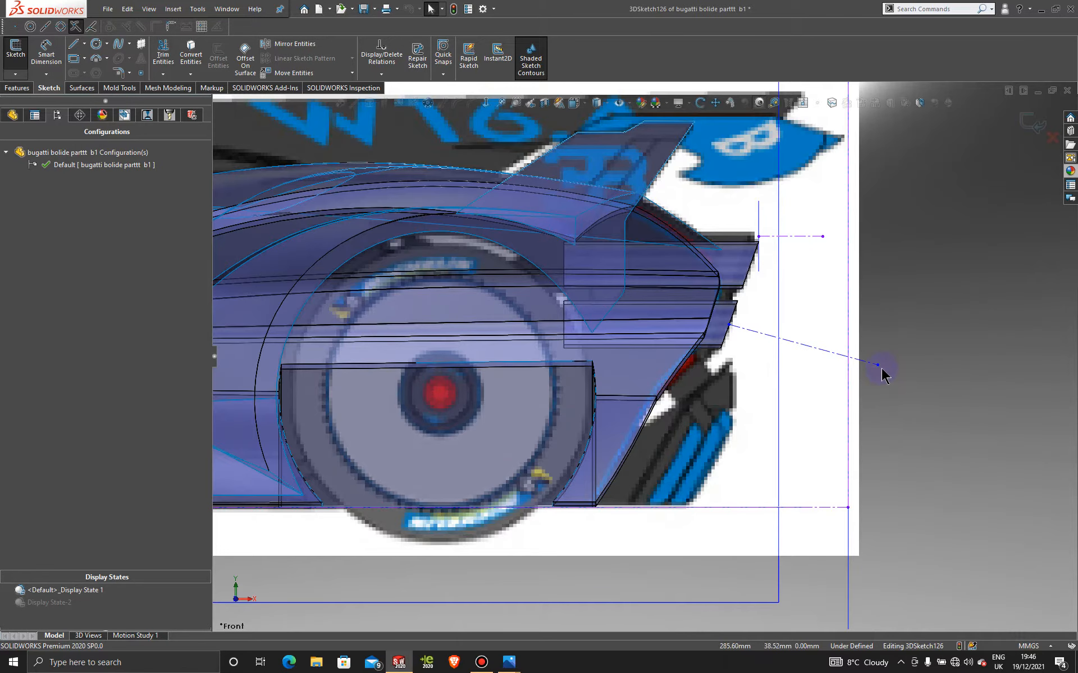
left_click_drag(868, 368, 731, 357)
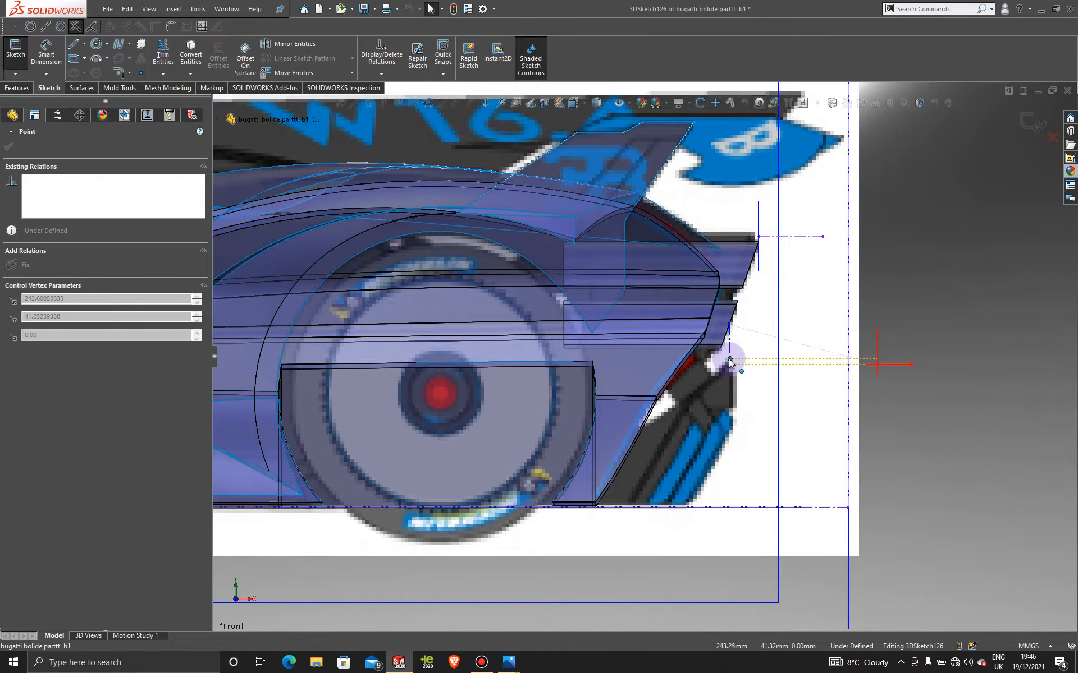
scroll(740, 370, "down", 3)
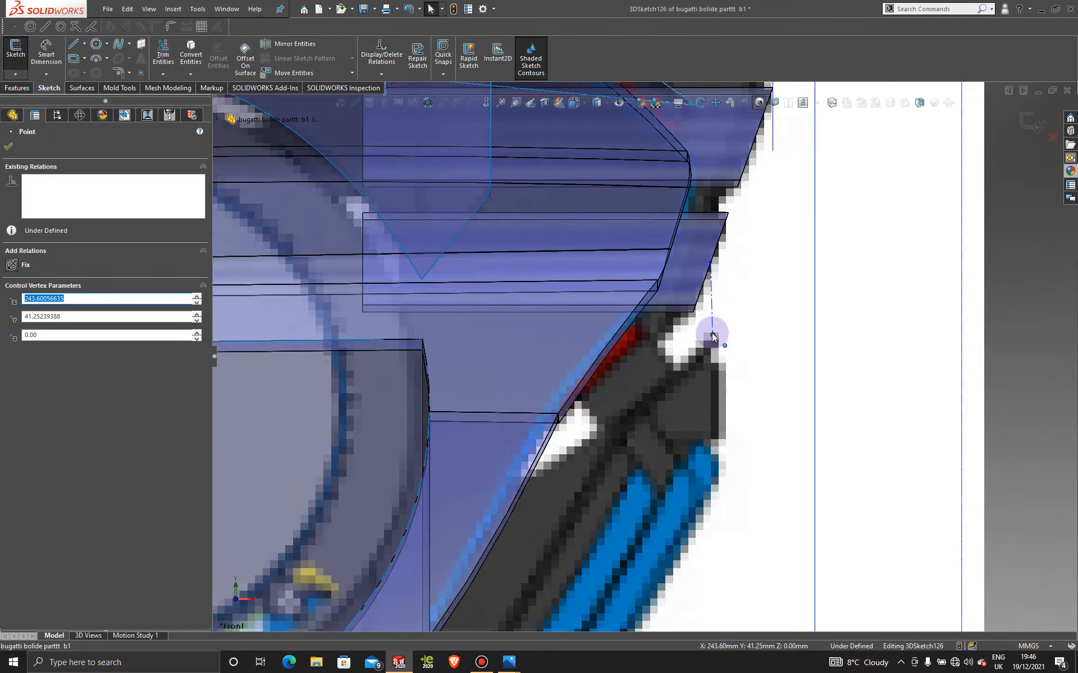
left_click_drag(724, 334, 715, 336)
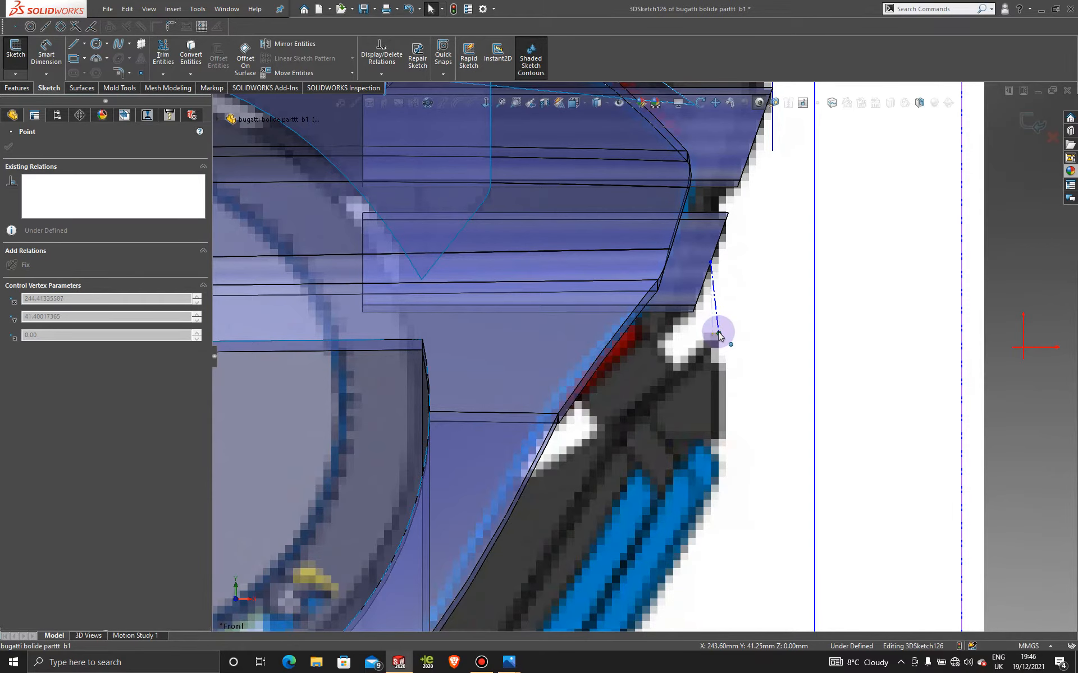
left_click_drag(718, 332, 722, 337)
scroll(785, 408, "up", 2)
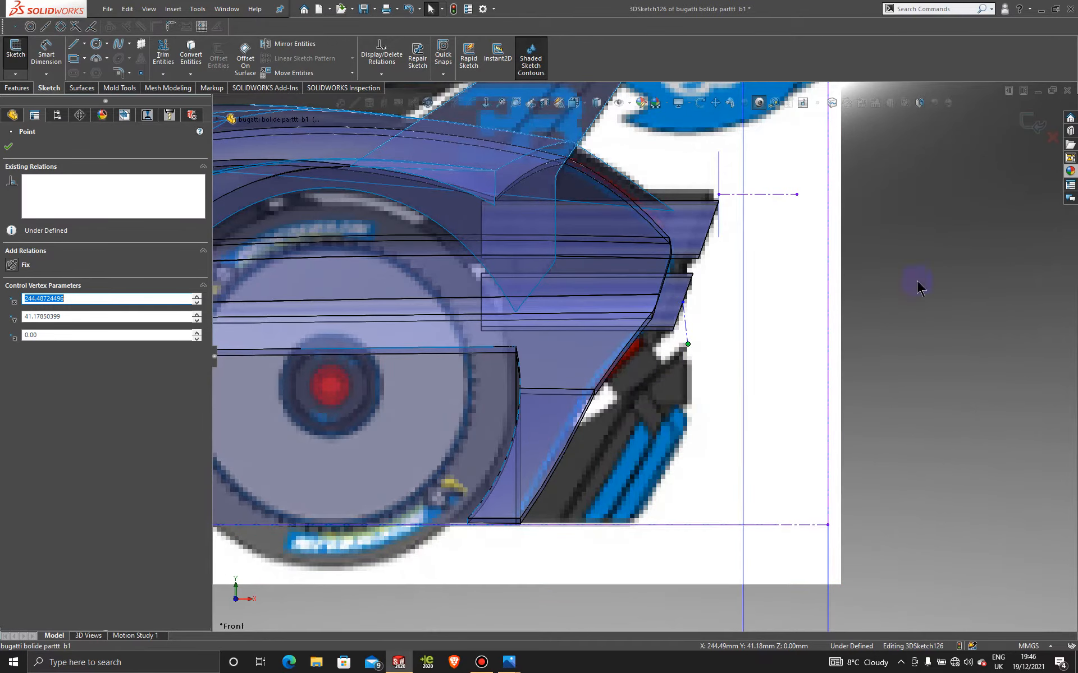
scroll(900, 315, "up", 2)
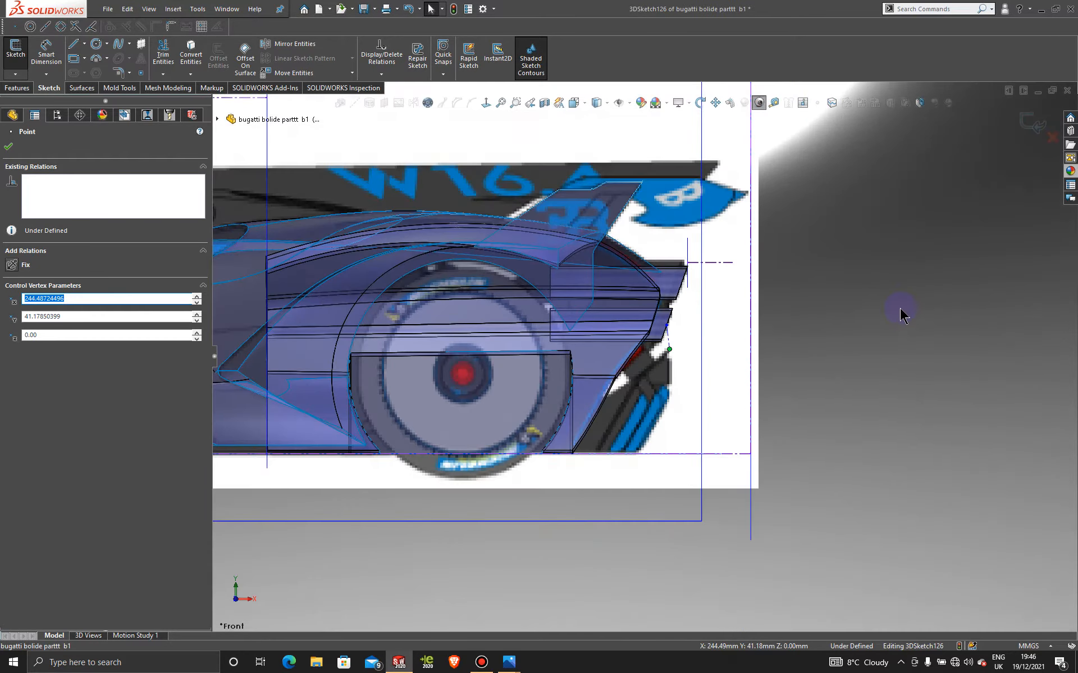
left_click(1035, 130)
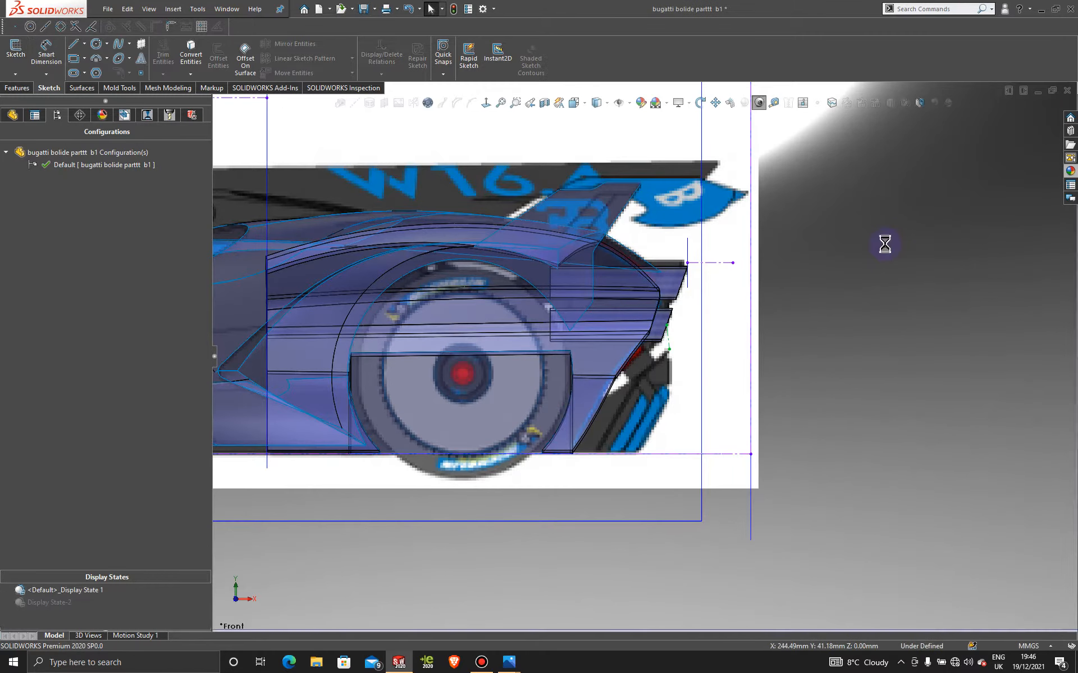
Activate Display State-2 and examine the rear body from the wheel arch's lower rear tip to the exhaust pipes
scroll(885, 248, "up", 2)
mouse_move(681, 354)
middle_mouse_down()
mouse_move(514, 387)
mouse_move(542, 393)
middle_mouse_up()
double_click(62, 603)
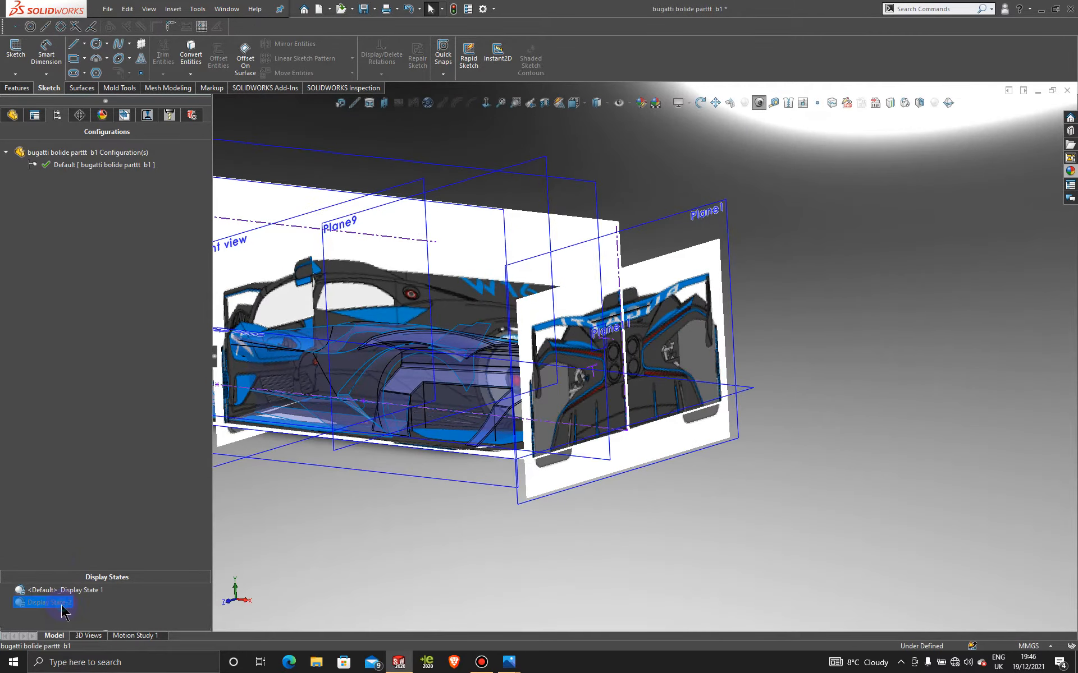
scroll(564, 400, "down", 5)
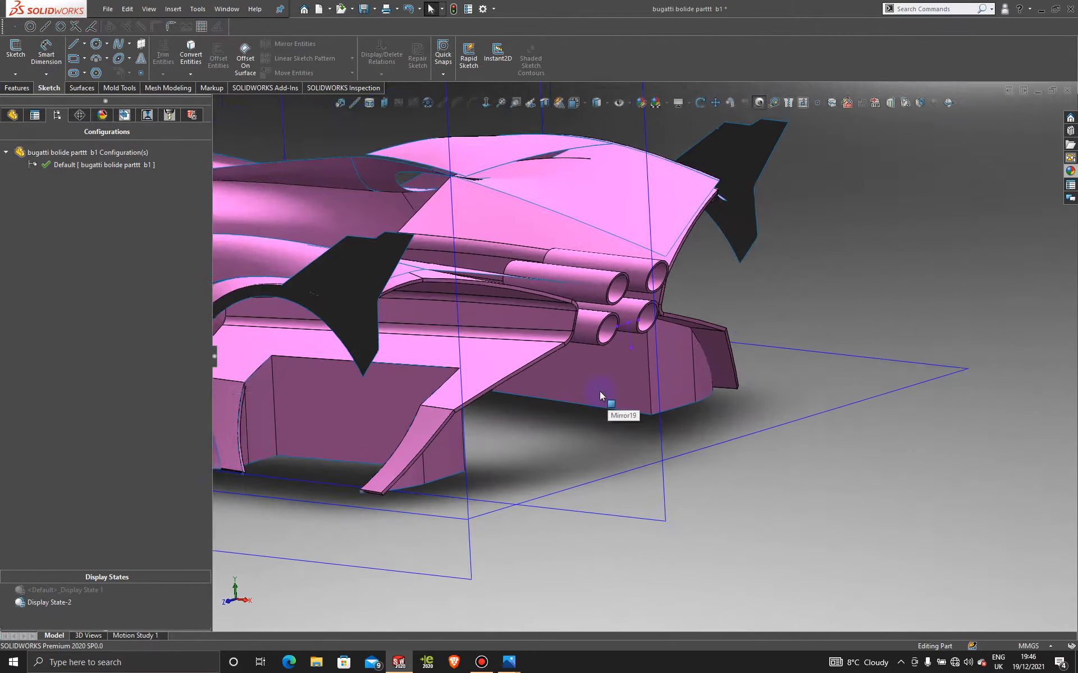
middle_click_drag(596, 391, 783, 312)
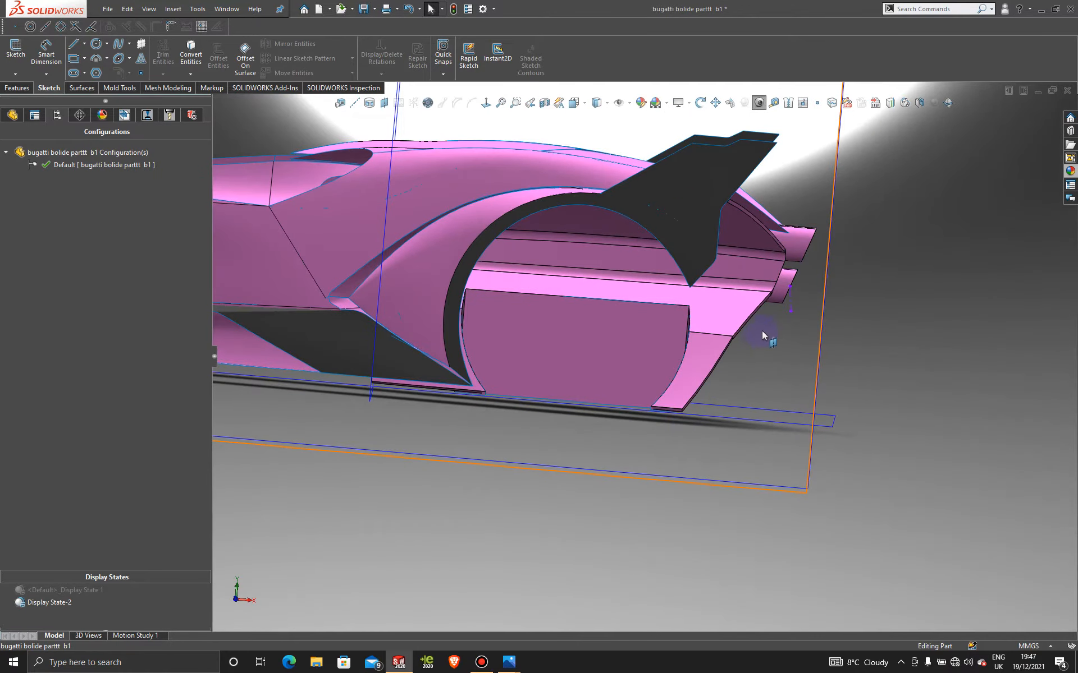
scroll(705, 425, "down", 5)
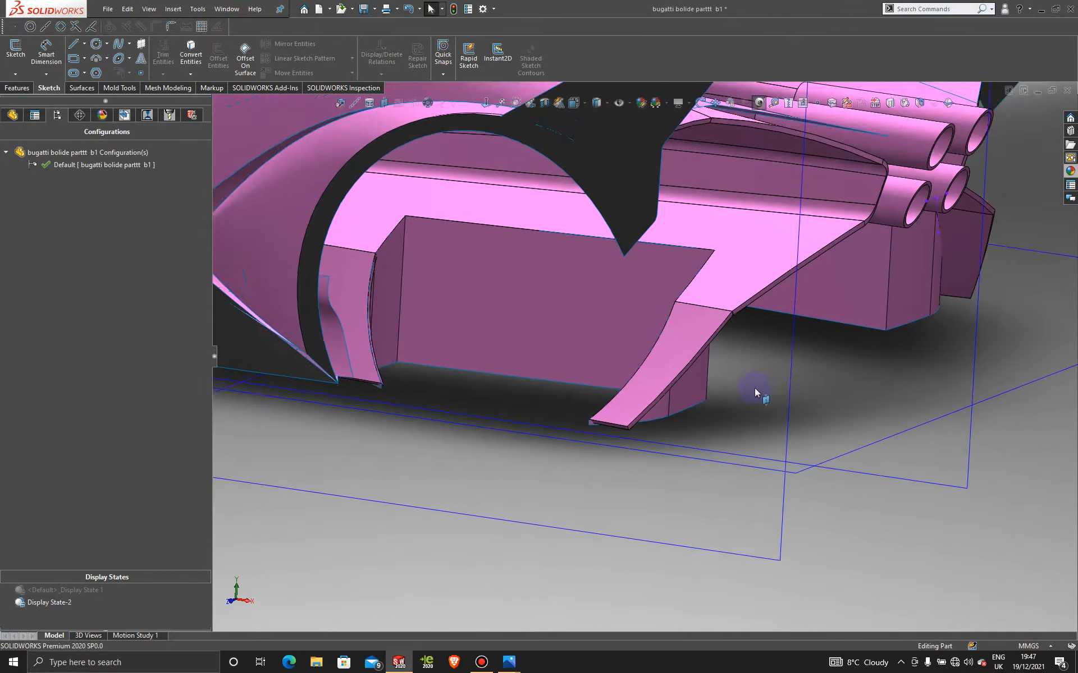
scroll(668, 443, "down", 3)
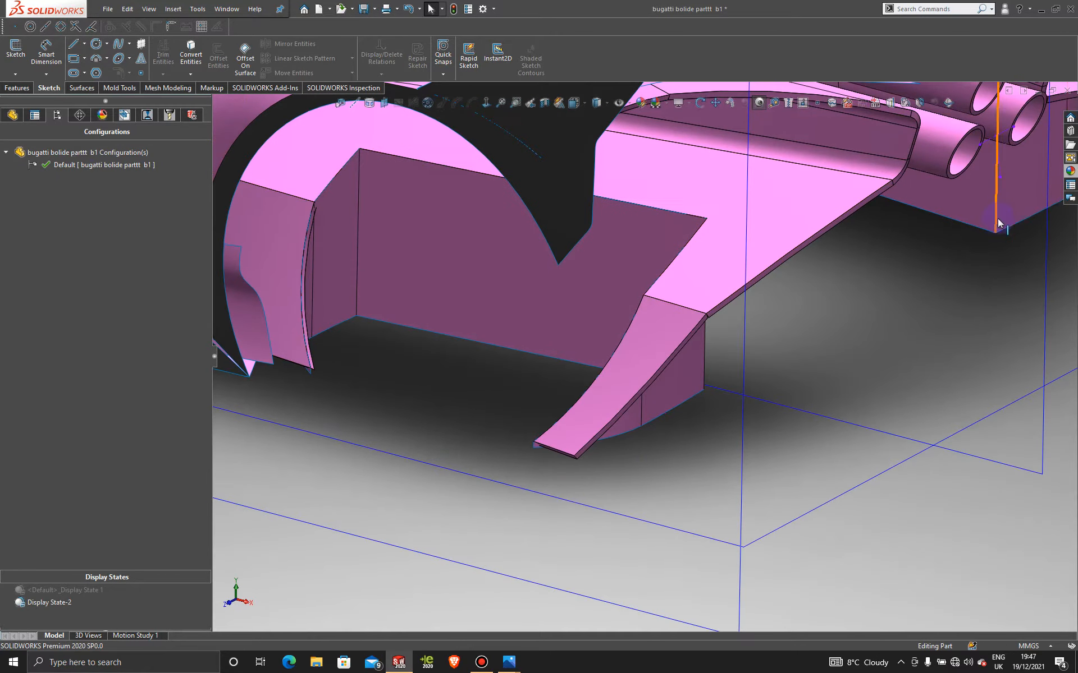
scroll(761, 295, "up", 3)
scroll(761, 295, "down", 2)
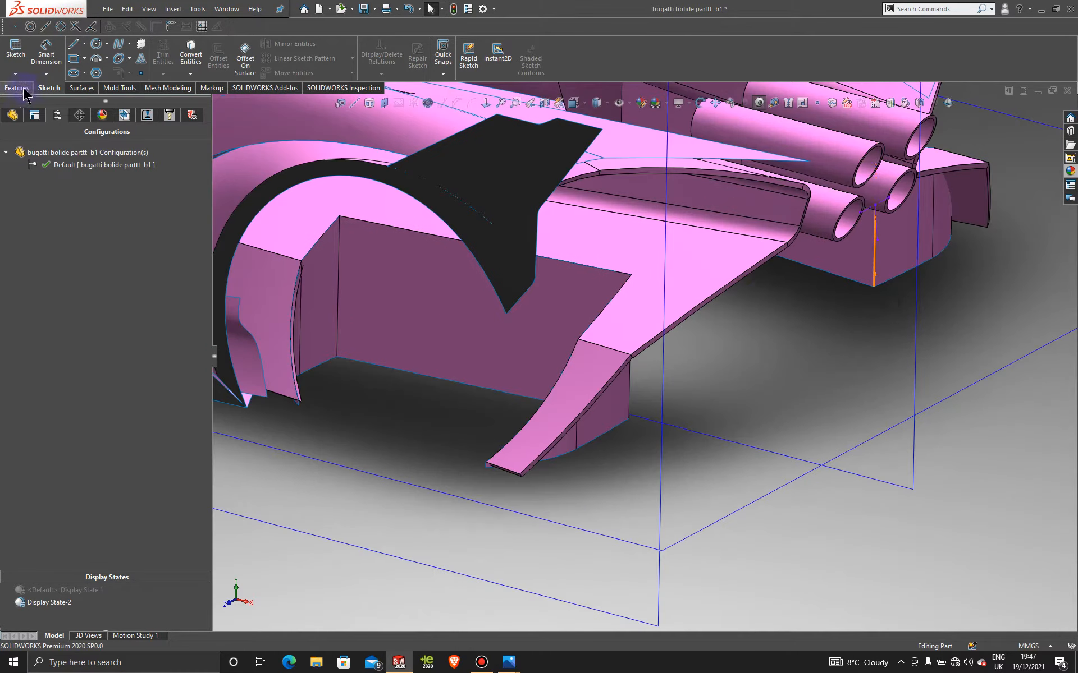
Start a new 3D sketch and draw a construction line rearward in the XY plane from the outer corner of the wheel arch's lower rear tip
left_click(15, 73)
left_click(22, 105)
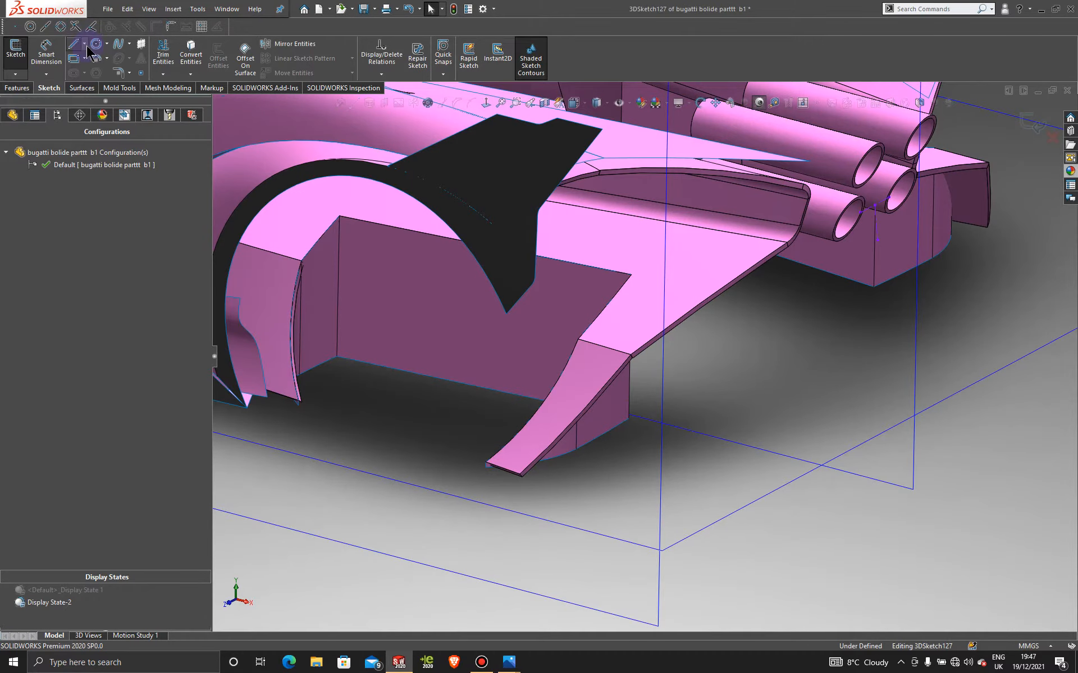
left_click(85, 44)
left_click(95, 73)
scroll(543, 477, "down", 3)
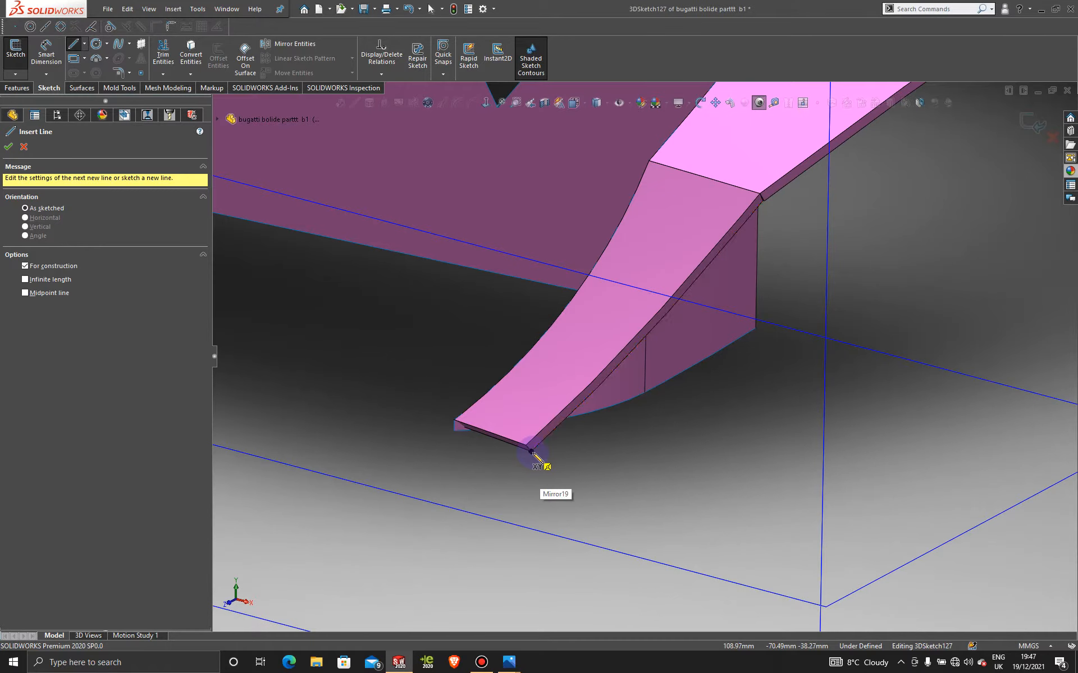
left_click(532, 453)
scroll(644, 464, "up", 5)
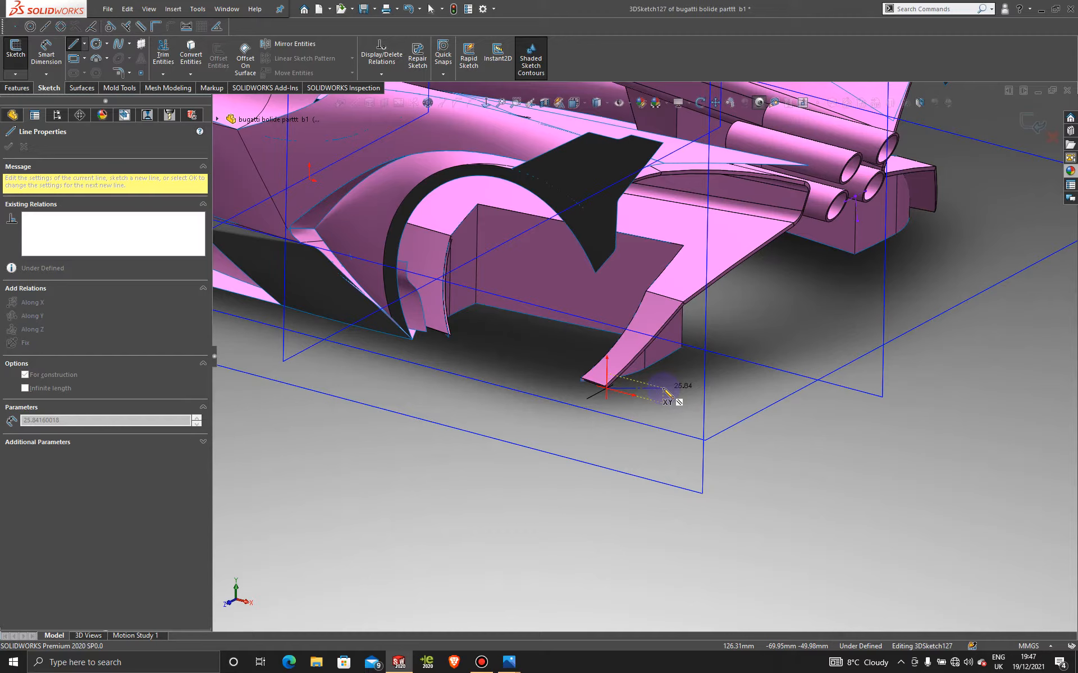
key("Tab")
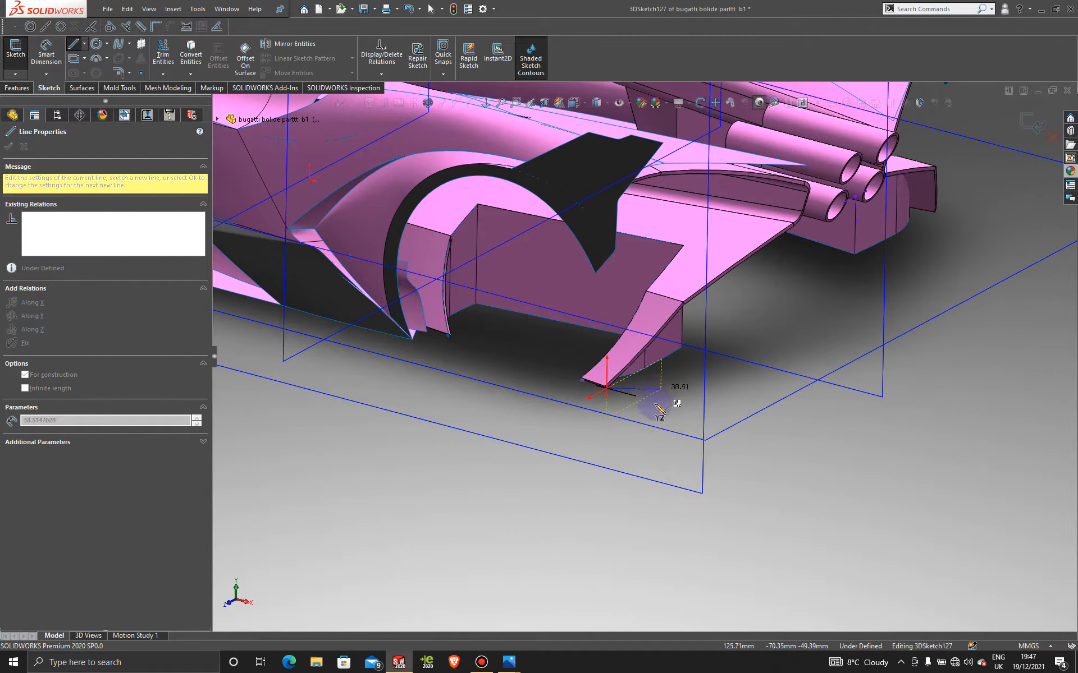
key("Tab")
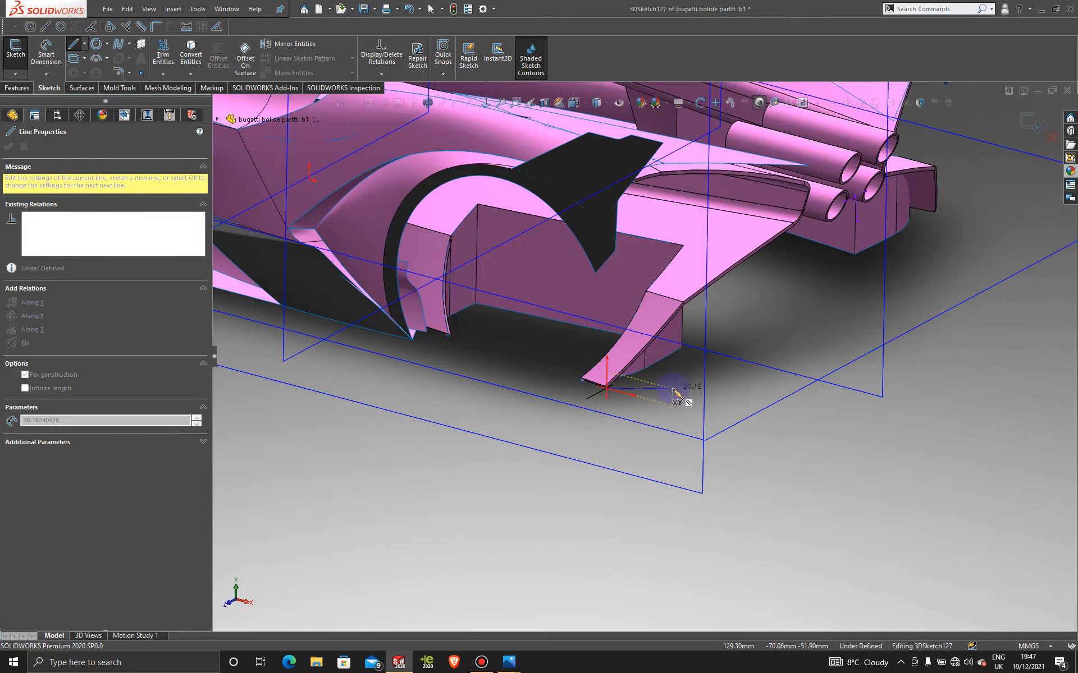
left_click(664, 388)
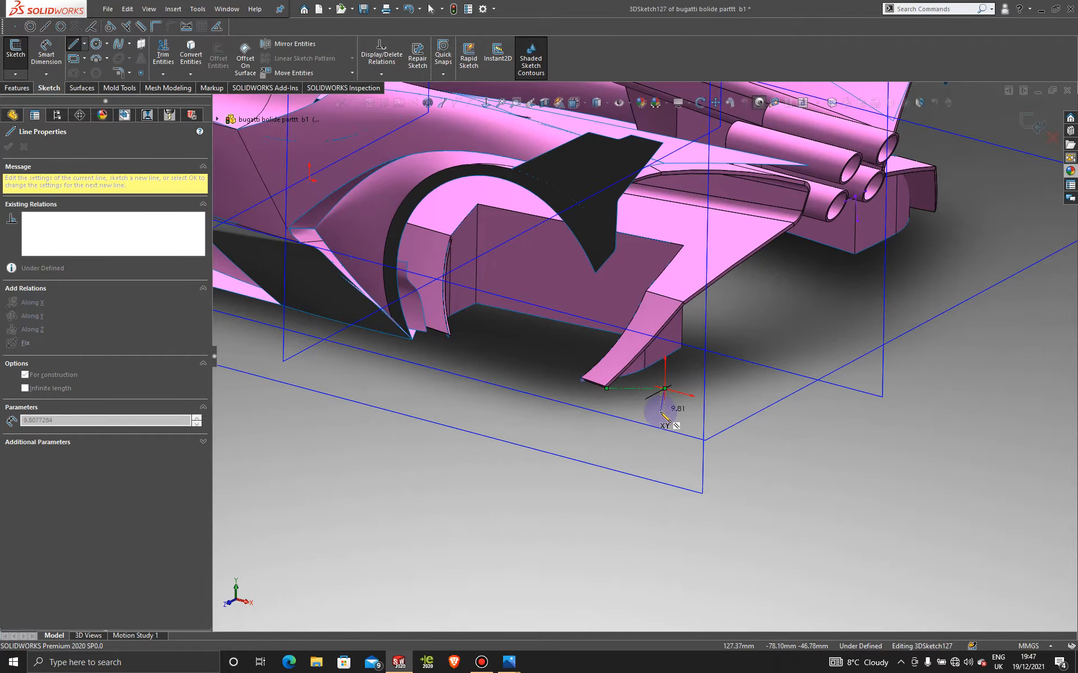
key("Escape")
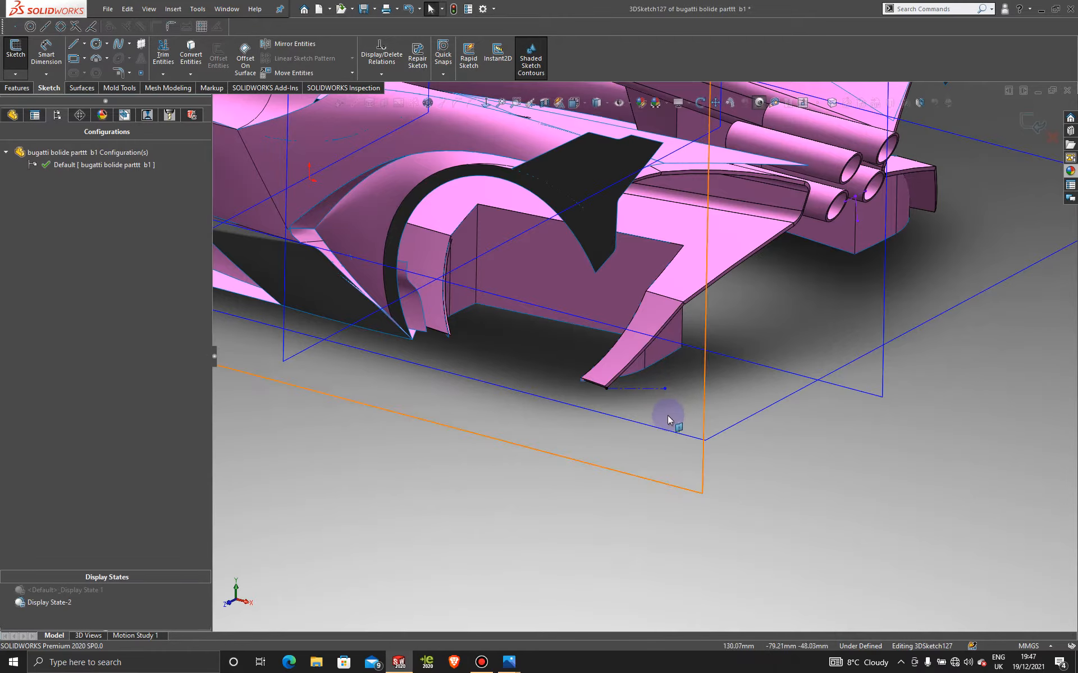
In the Top view, move the new construction line's free end inward to about X 214.2, Y 6.3, Z 107.9 mm
middle_click_drag(668, 413, 660, 537)
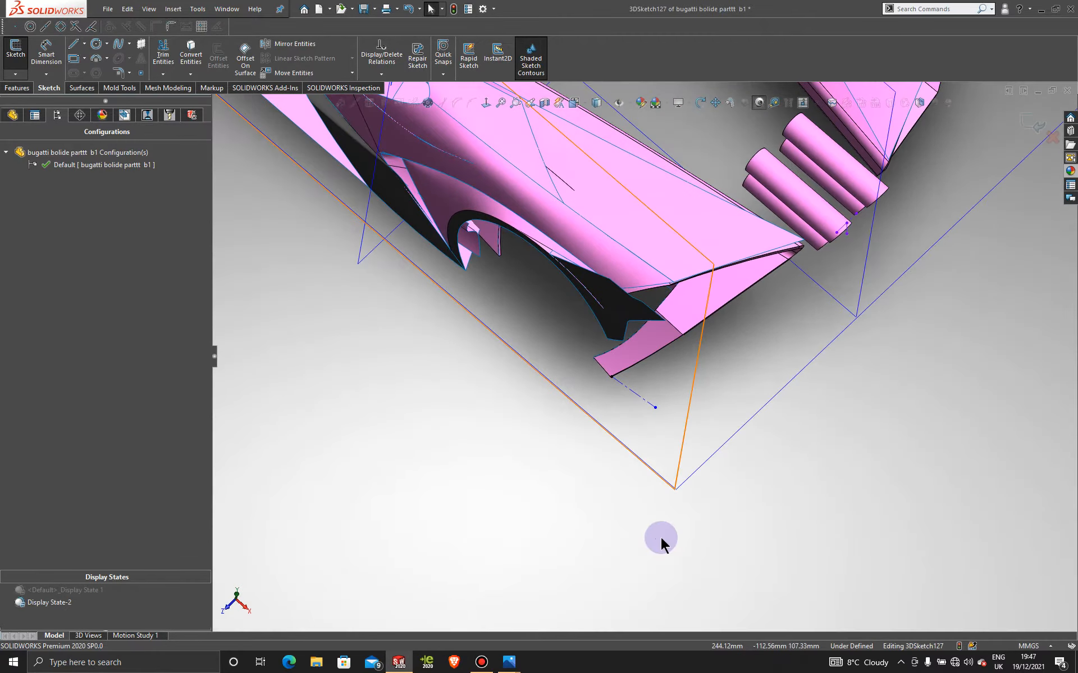
key("space")
left_click(552, 386)
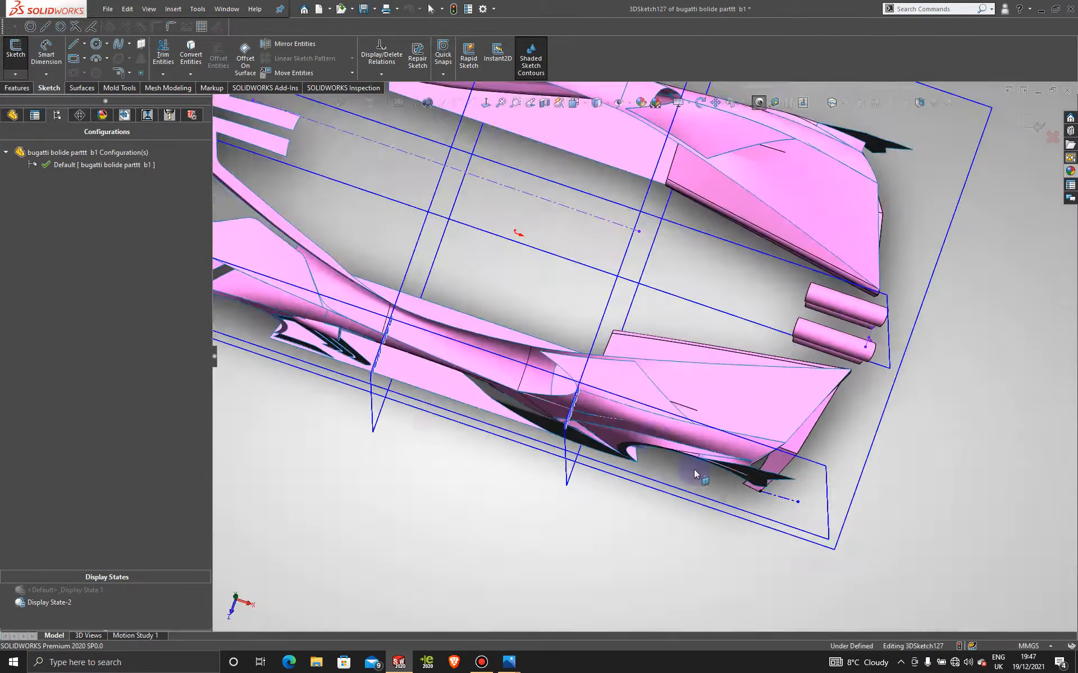
scroll(876, 473, "down", 6)
scroll(774, 441, "down", 3)
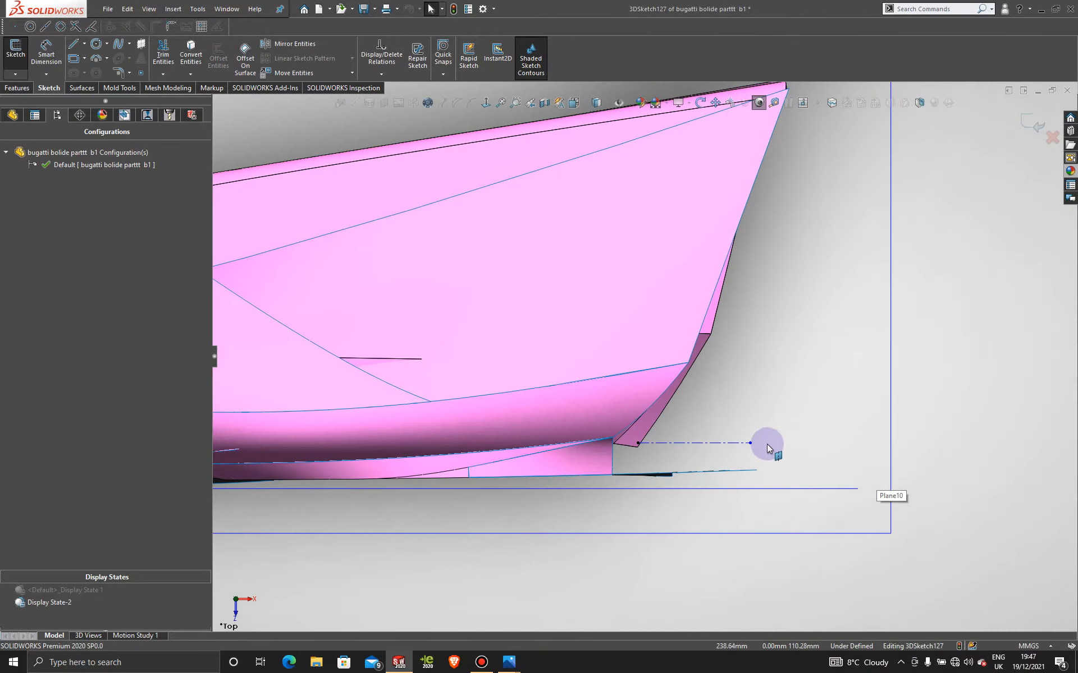
left_click_drag(751, 444, 698, 446)
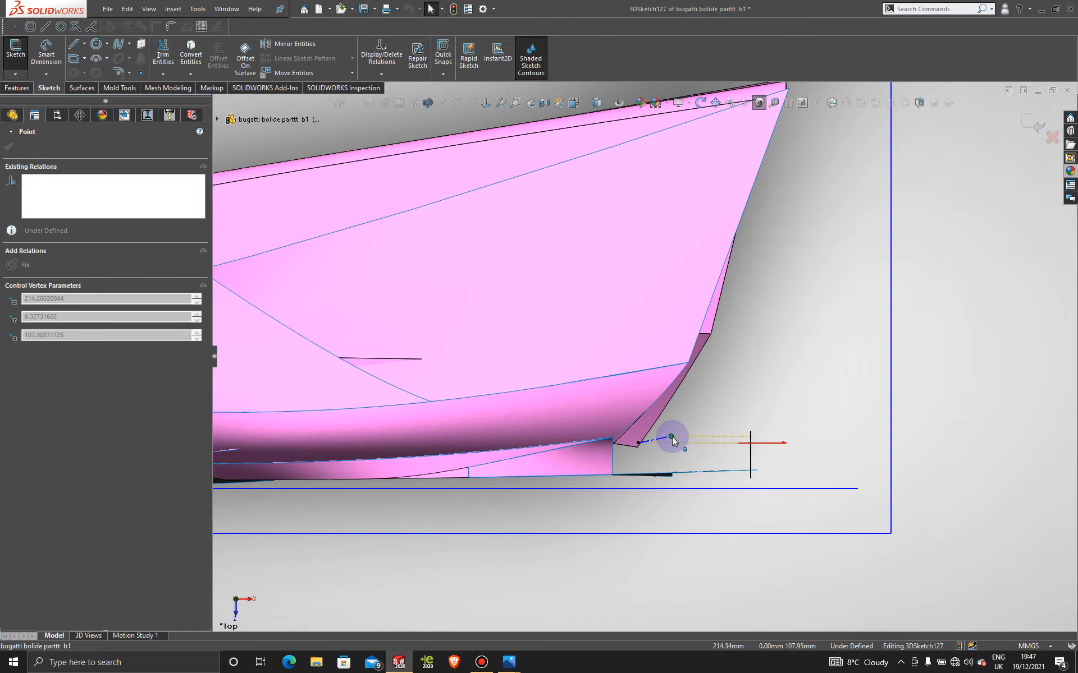
left_click(672, 437)
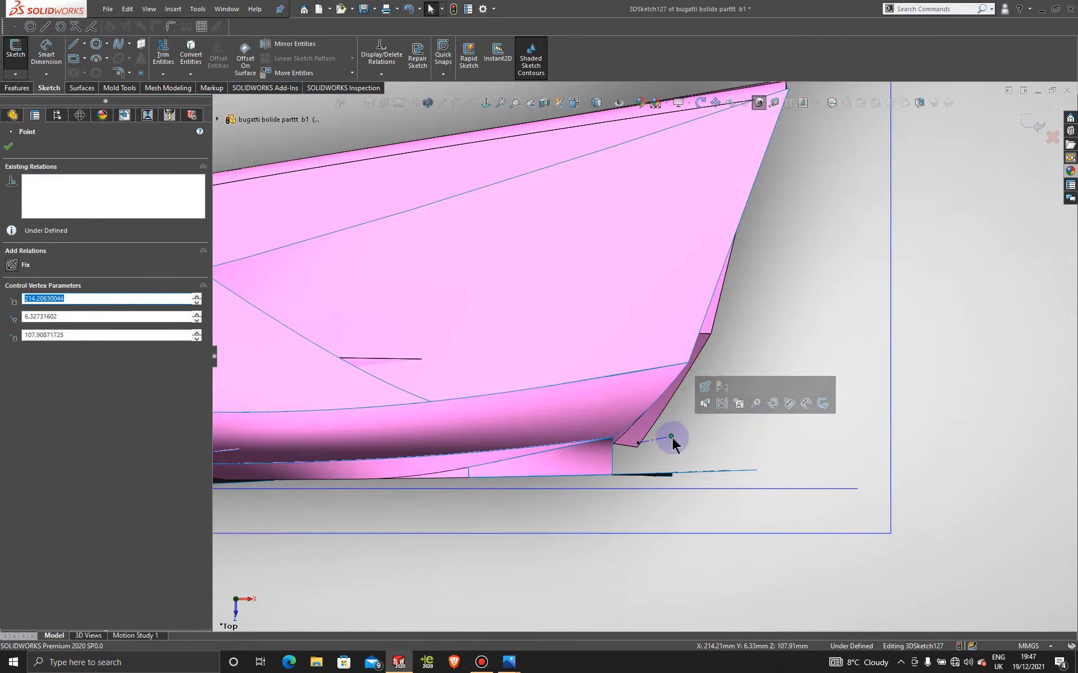
Activate Display State 1 to compare the construction line with the top blueprint
left_click(56, 115)
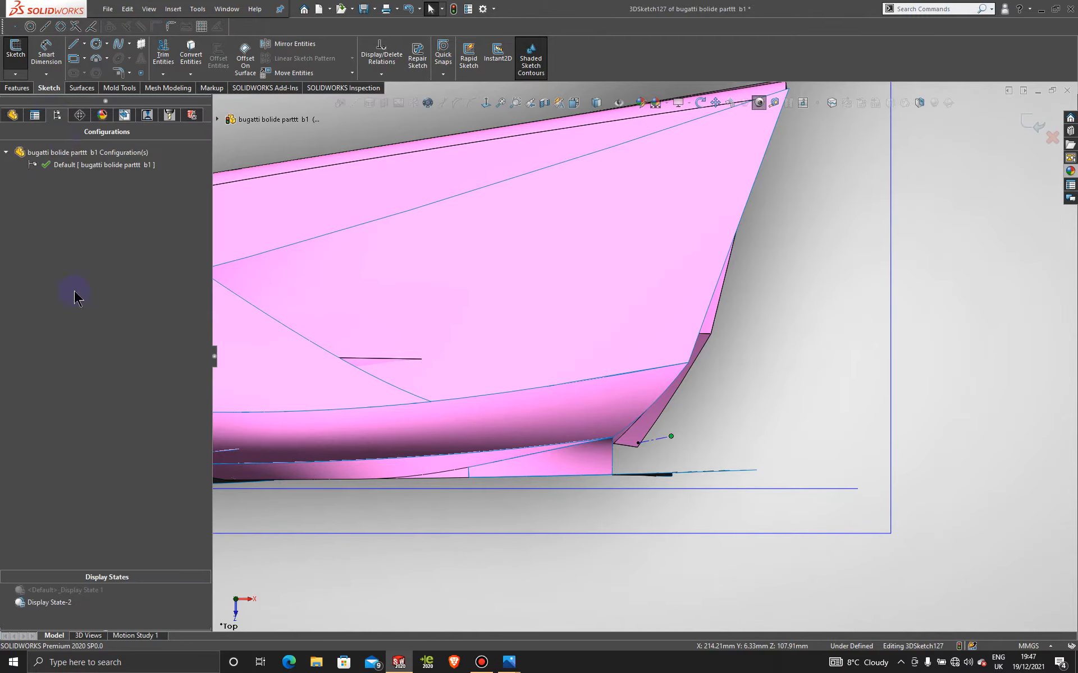
left_click(61, 590)
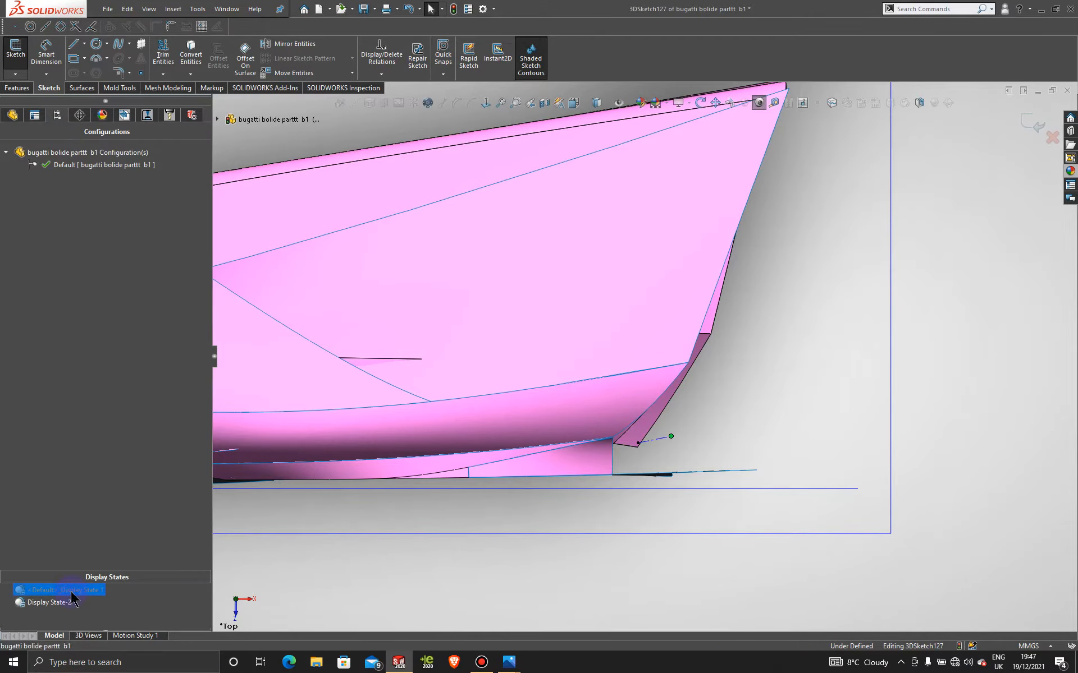
double_click(71, 591)
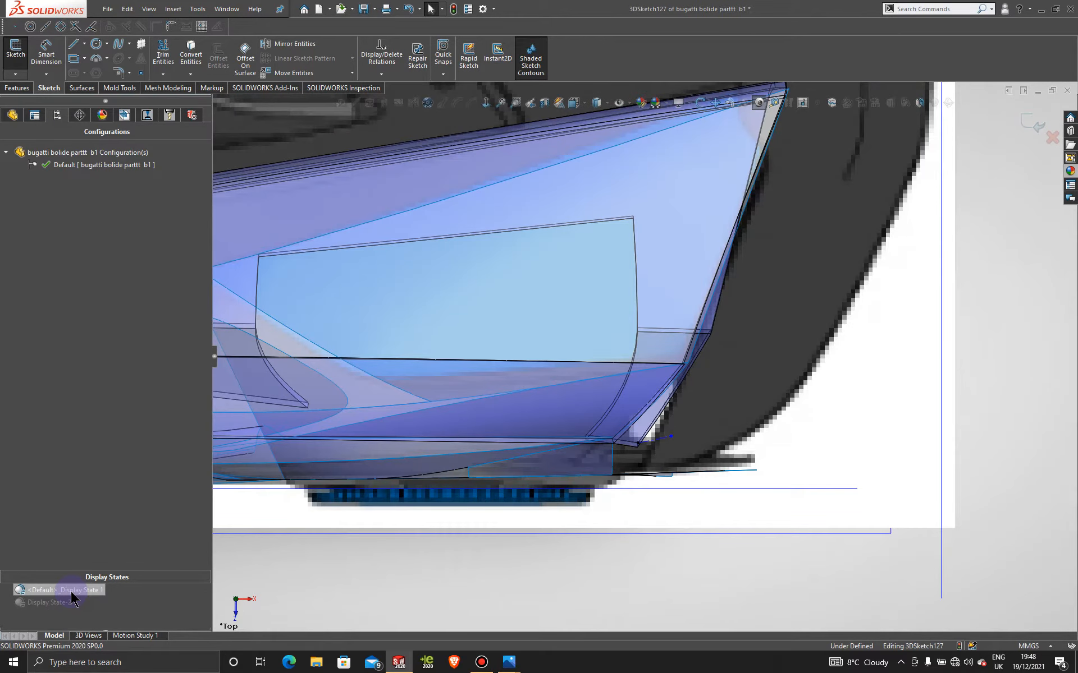
Activate Display State-2 and, in the Front view, lower the construction line's free end to about X 215.1, Y 2.8 mm
double_click(63, 603)
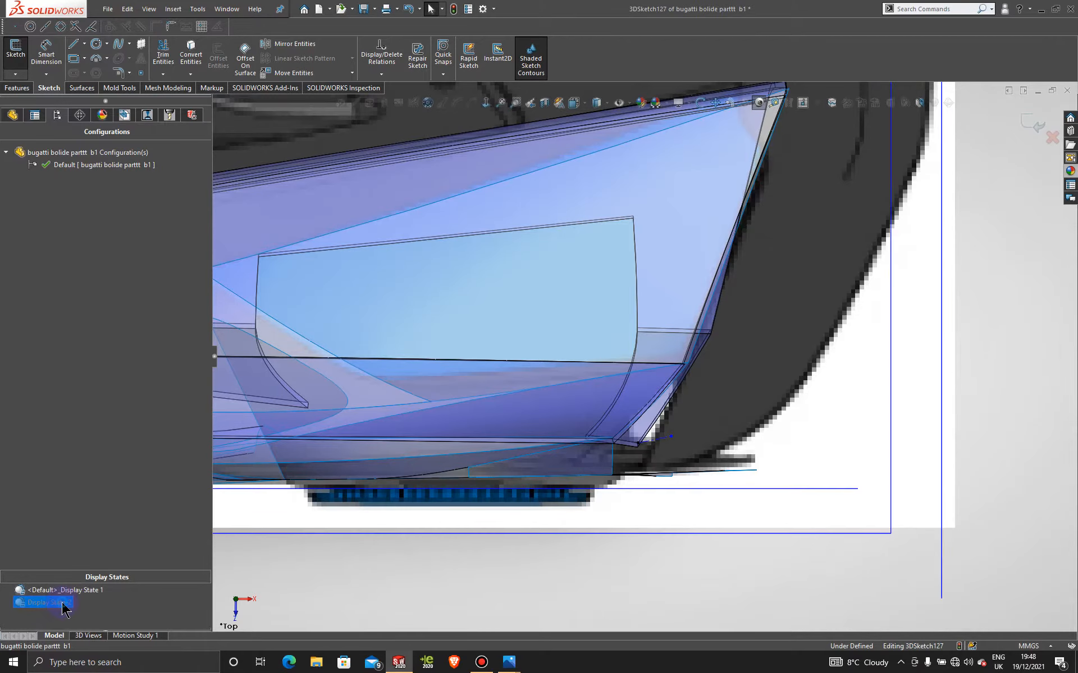
scroll(657, 475, "up", 5)
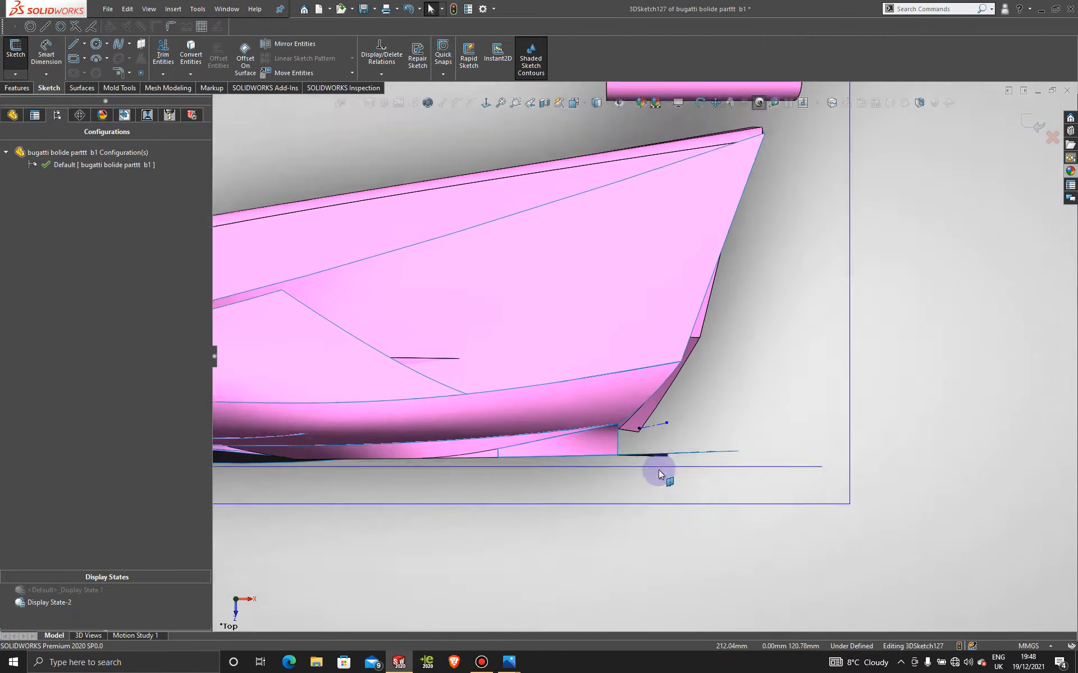
middle_click_drag(636, 432, 634, 185)
key("space")
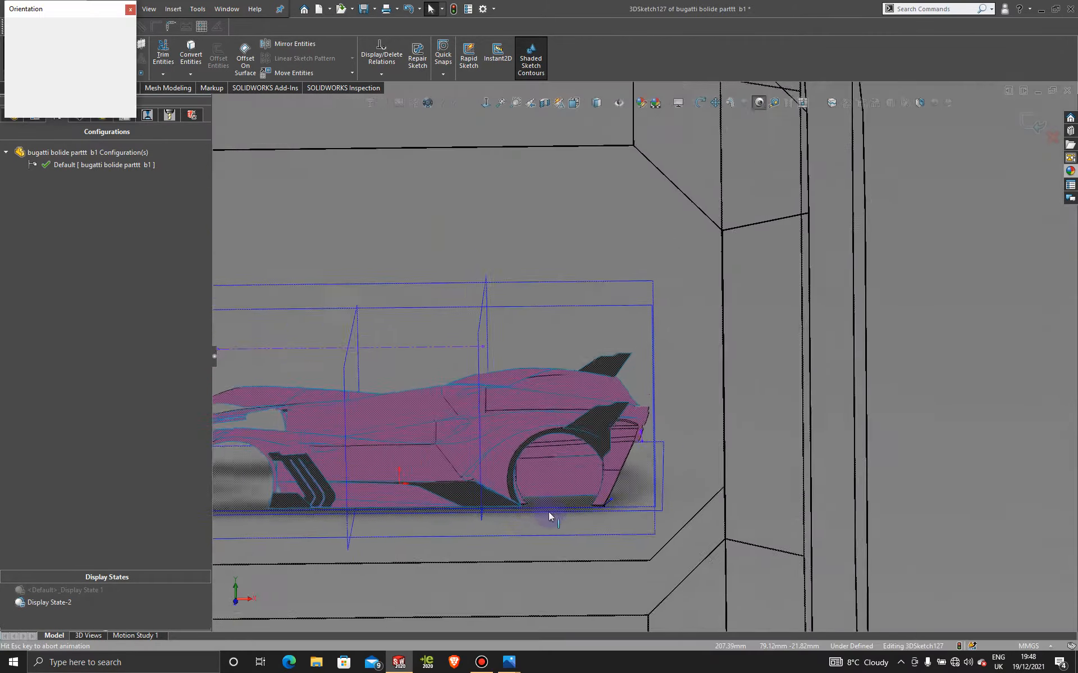
left_click(536, 508)
scroll(818, 436, "down", 4)
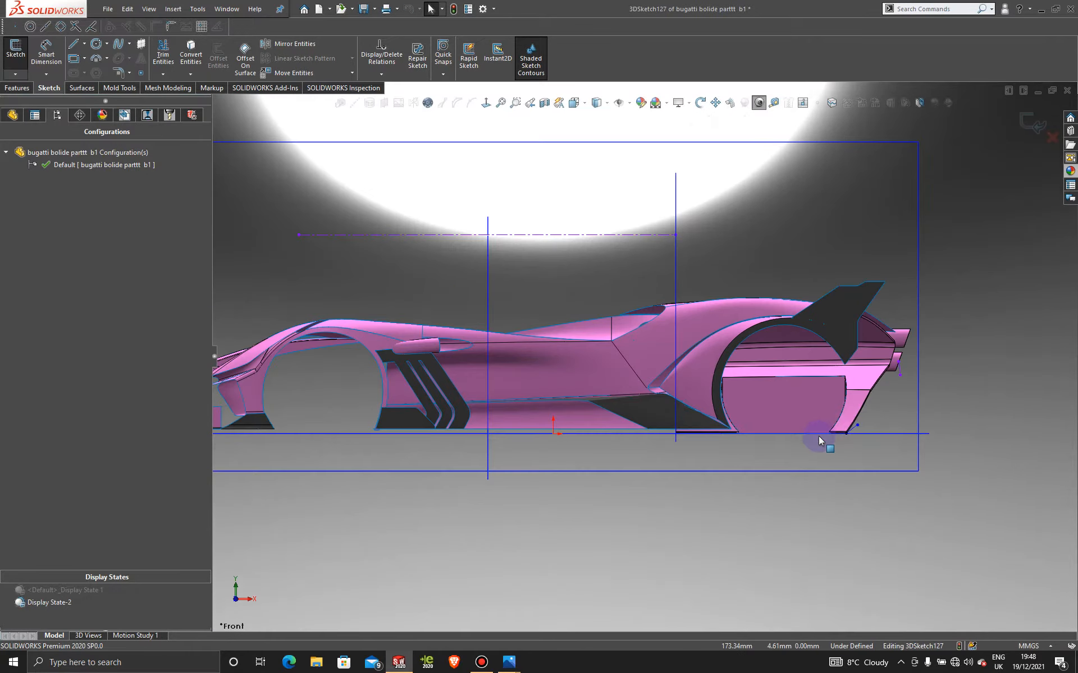
scroll(841, 421, "down", 3)
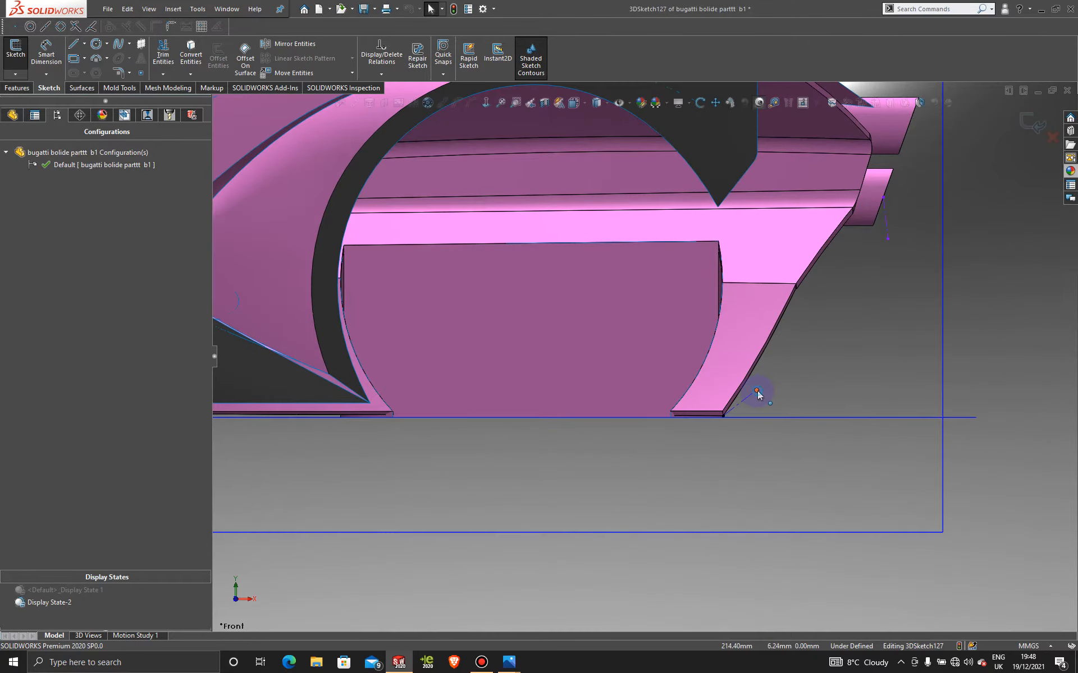
left_click(757, 410)
left_click_drag(757, 410, 758, 407)
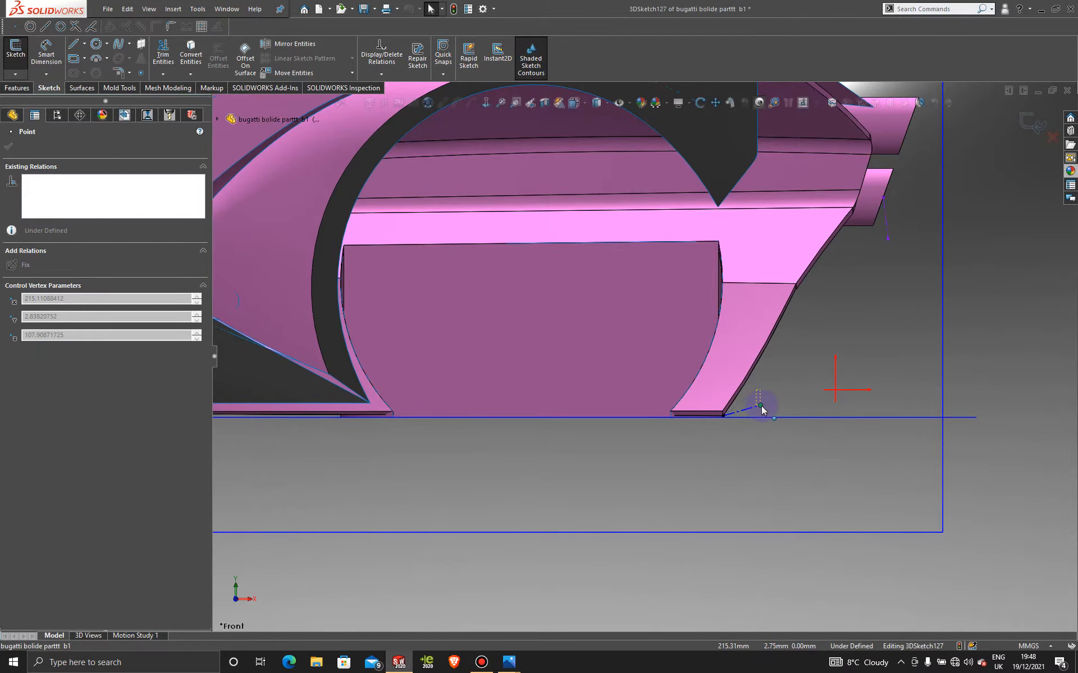
scroll(765, 409, "up", 3)
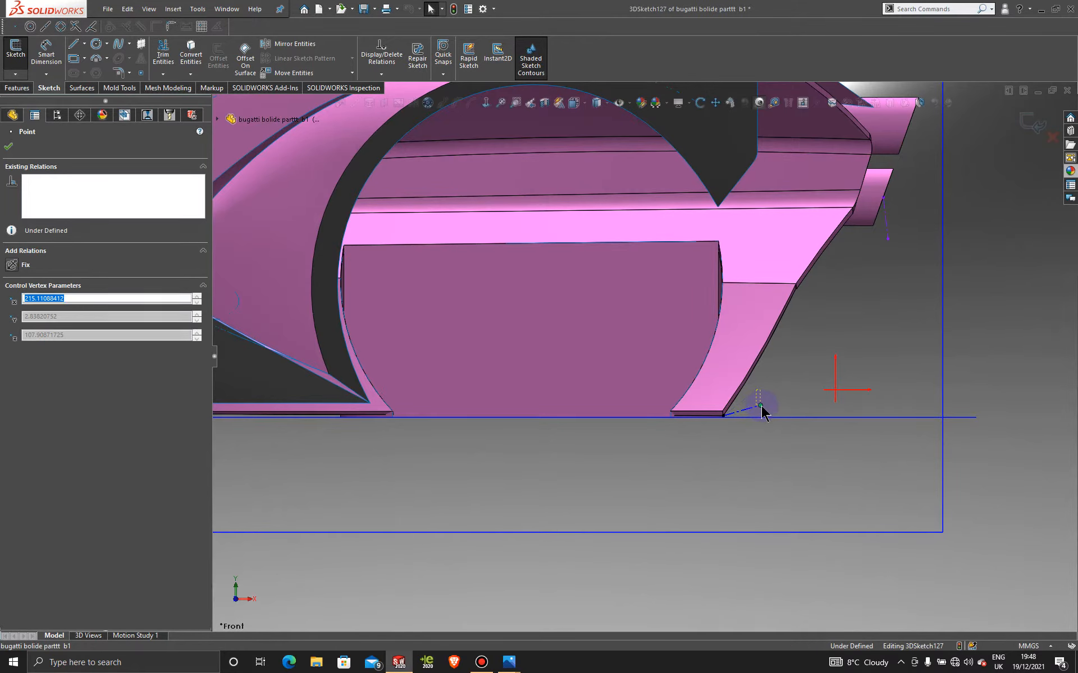
In the Top view, adjust the construction line's free end to about X 214.2, Z 107.8 mm
middle_click_drag(789, 433, 606, 565)
key("space")
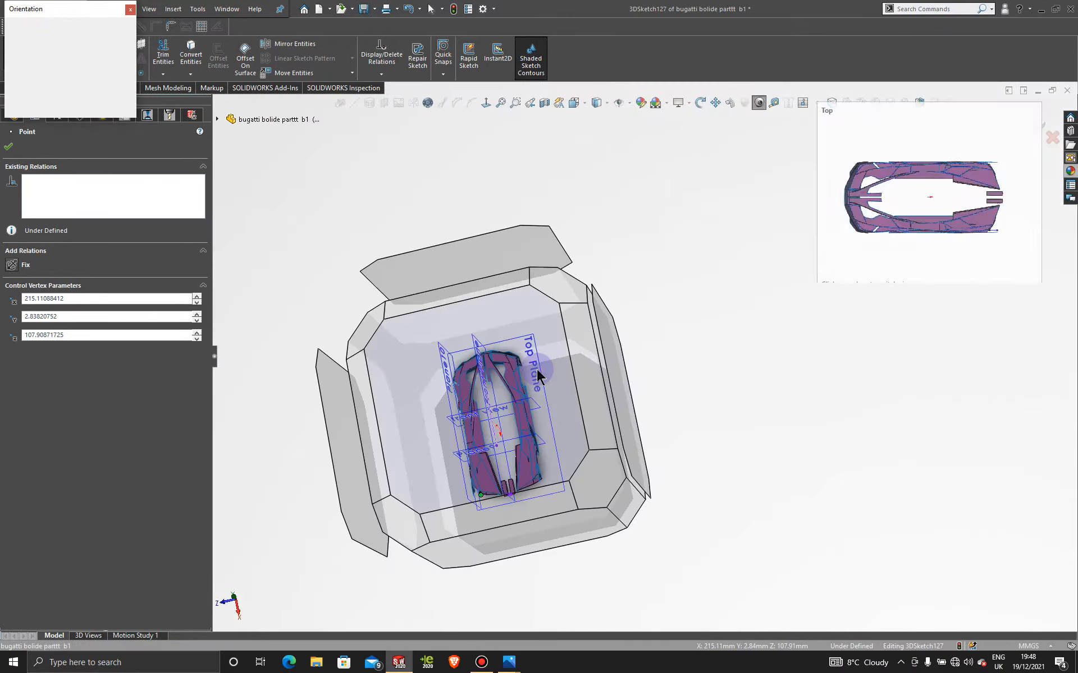
left_click(537, 371)
scroll(563, 533, "down", 5)
scroll(567, 505, "down", 5)
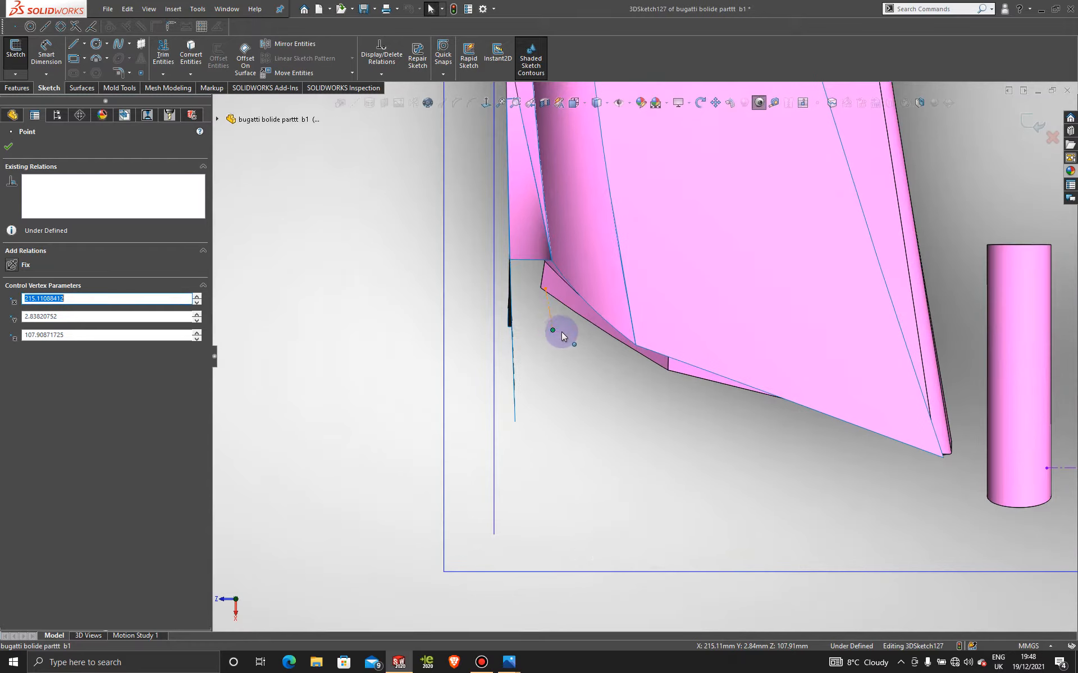
left_click_drag(566, 332, 555, 328)
Check the construction line against the wheel arch's lower rear tip and exit the 3D sketch
scroll(567, 359, "up", 6)
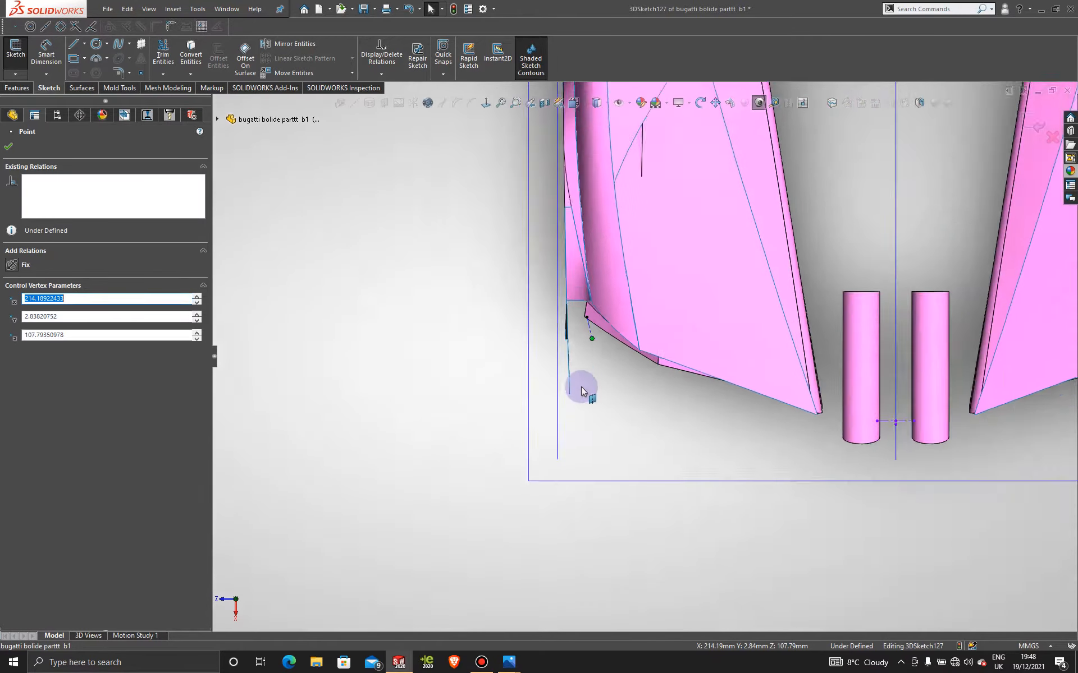
middle_click_drag(599, 422, 715, 413)
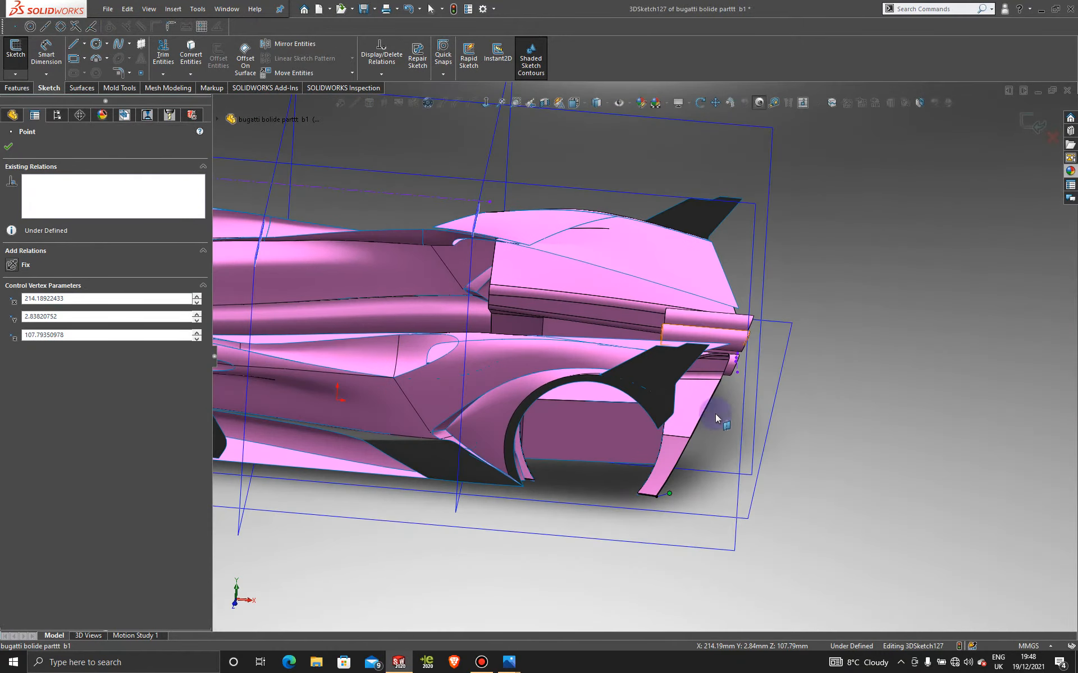
scroll(709, 469, "down", 5)
mouse_move(669, 513)
middle_mouse_down()
mouse_move(681, 447)
mouse_move(688, 459)
mouse_move(655, 513)
middle_mouse_up()
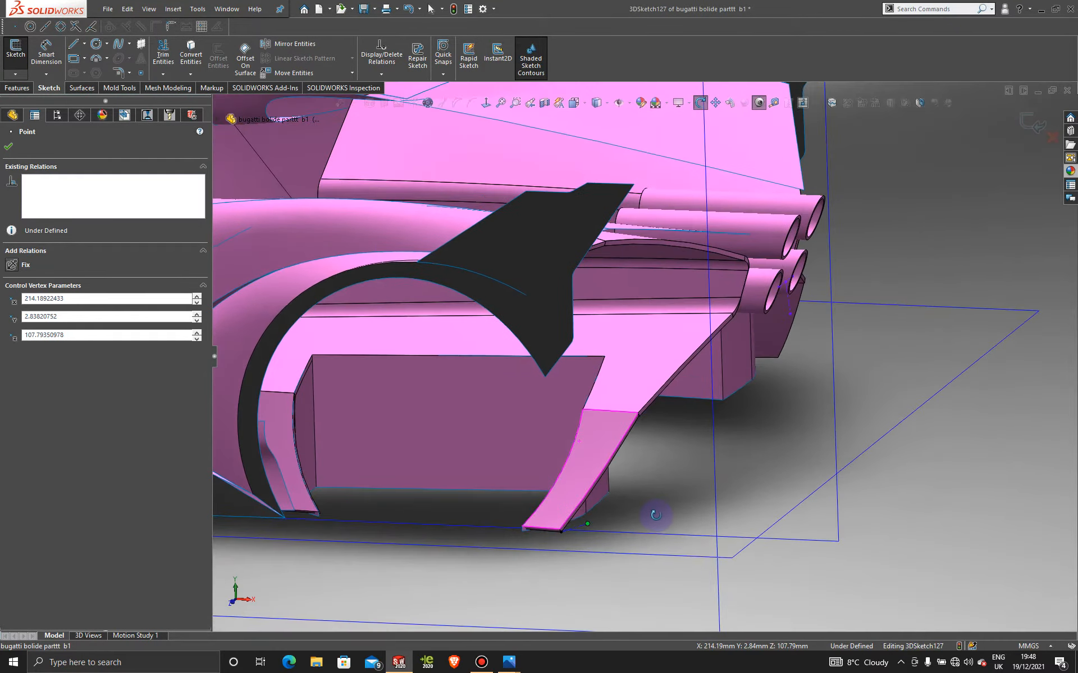
left_click(1027, 128)
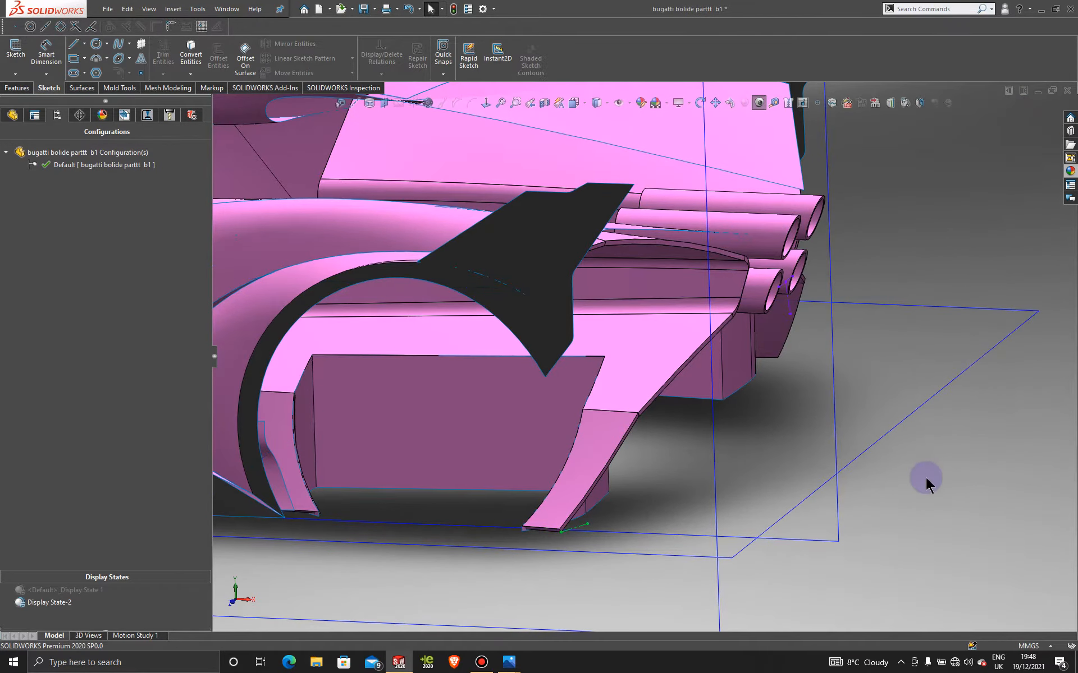
scroll(926, 483, "up", 3)
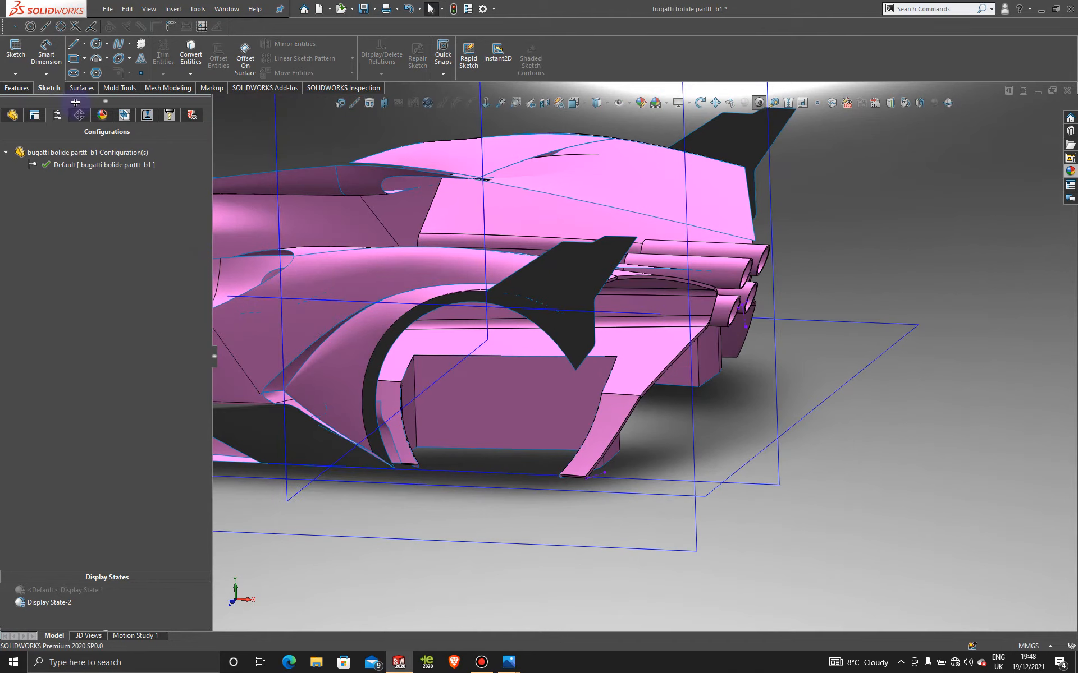
In a new 3D sketch, draw a two-point spline from the construction line's free end to the lower end of the centre line below the exhausts
left_click(16, 88)
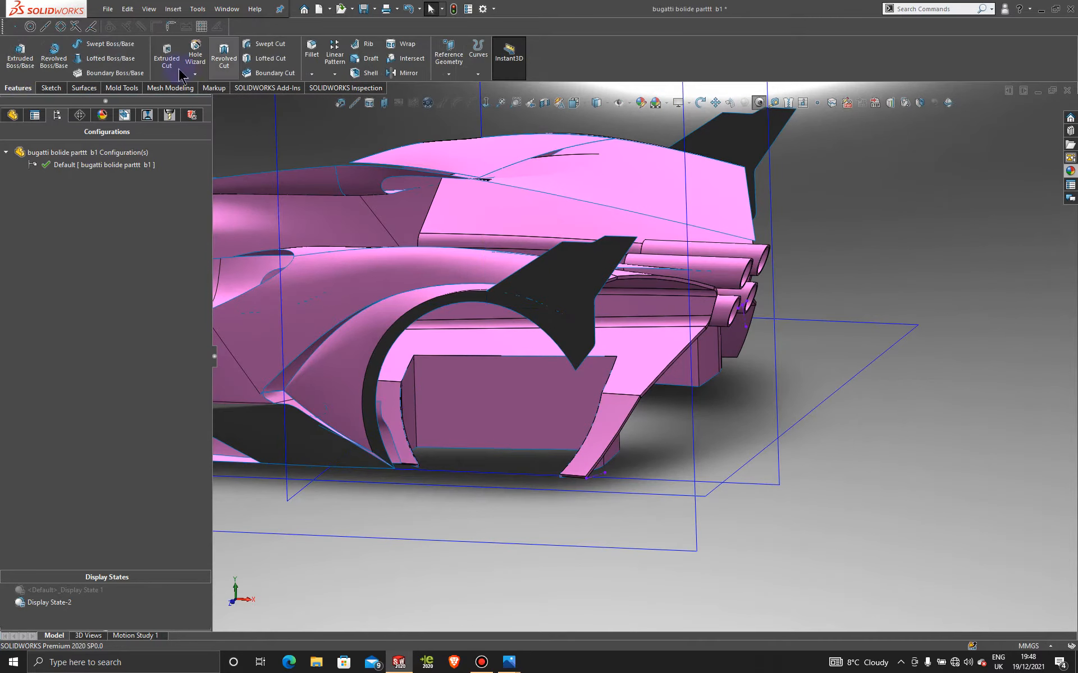
left_click(50, 89)
left_click(15, 73)
left_click(33, 107)
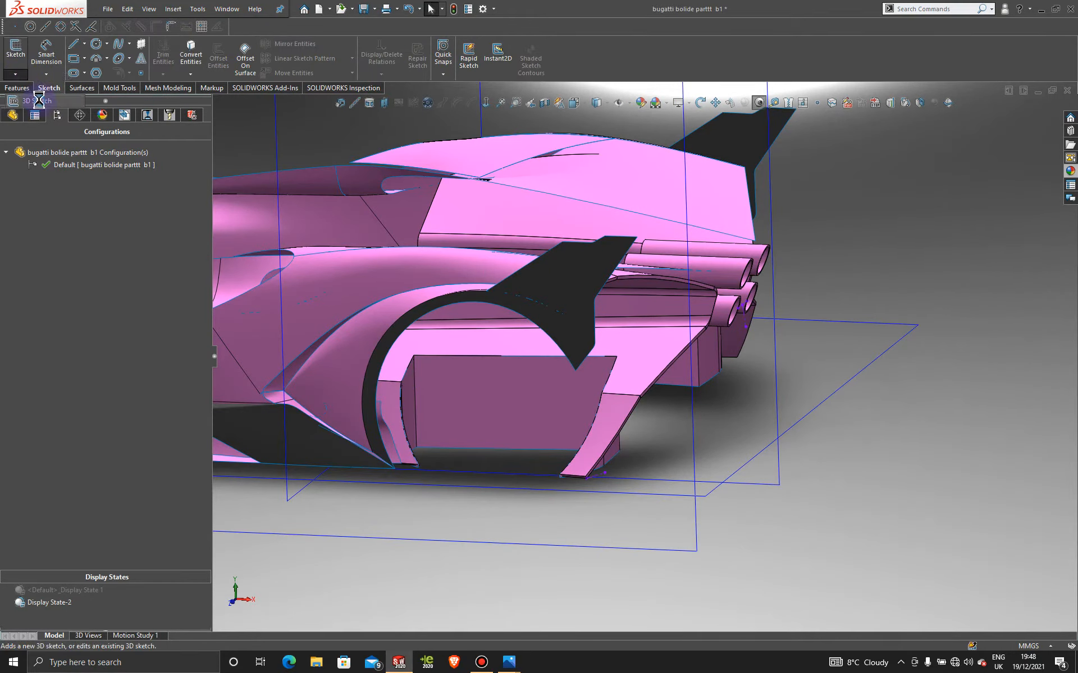
left_click(488, 664)
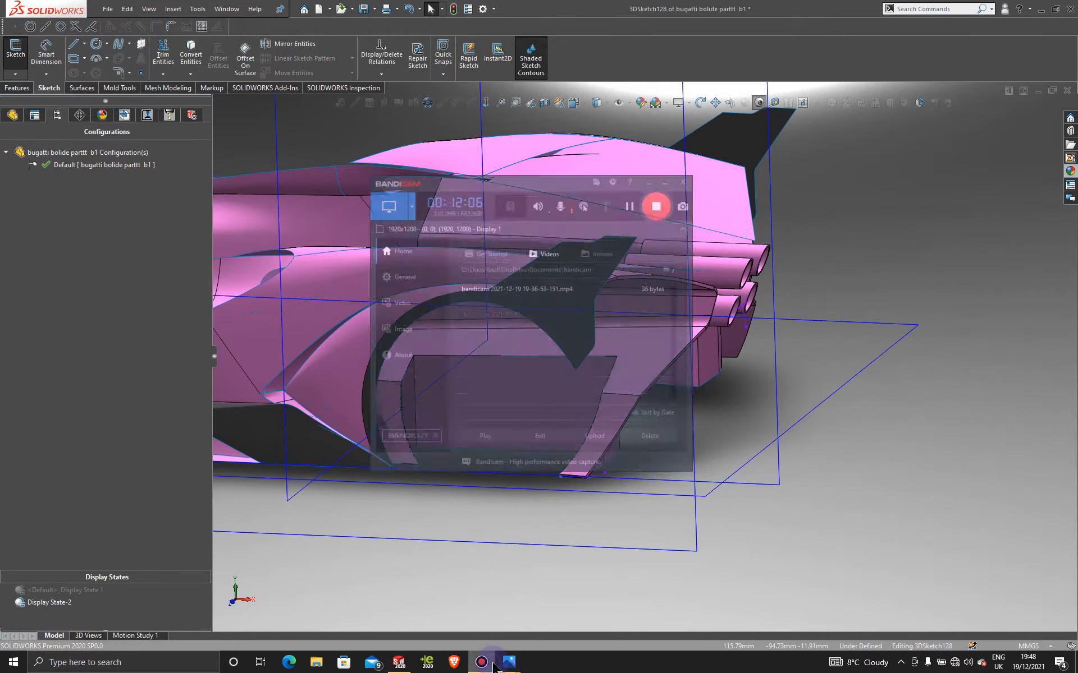
left_click(493, 665)
left_click(117, 46)
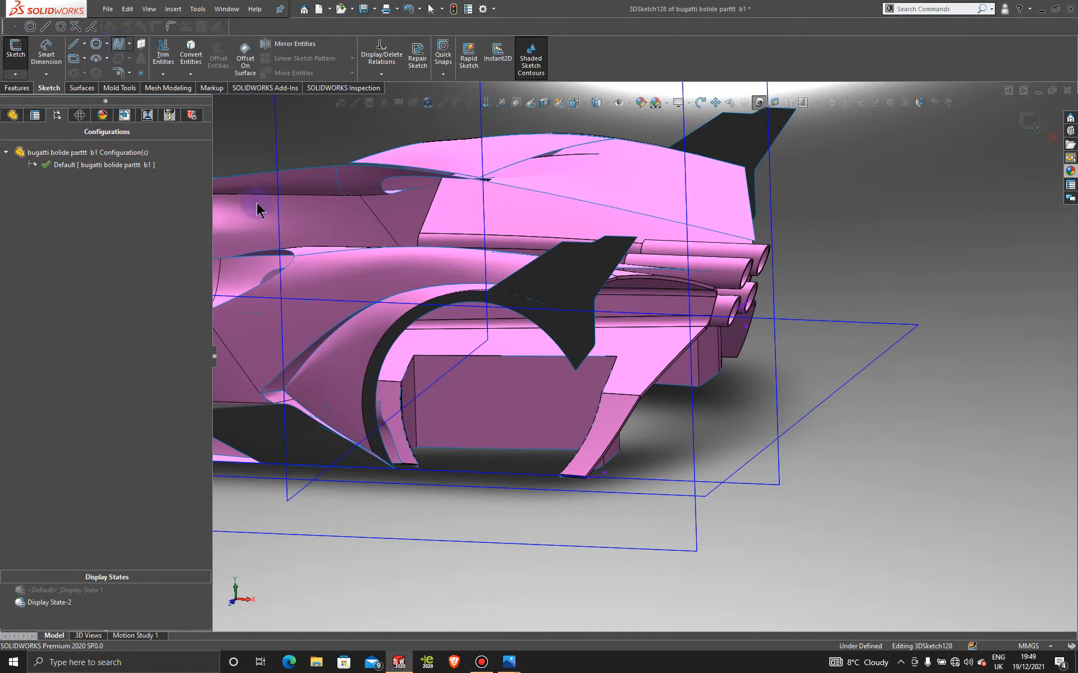
scroll(634, 481, "down", 3)
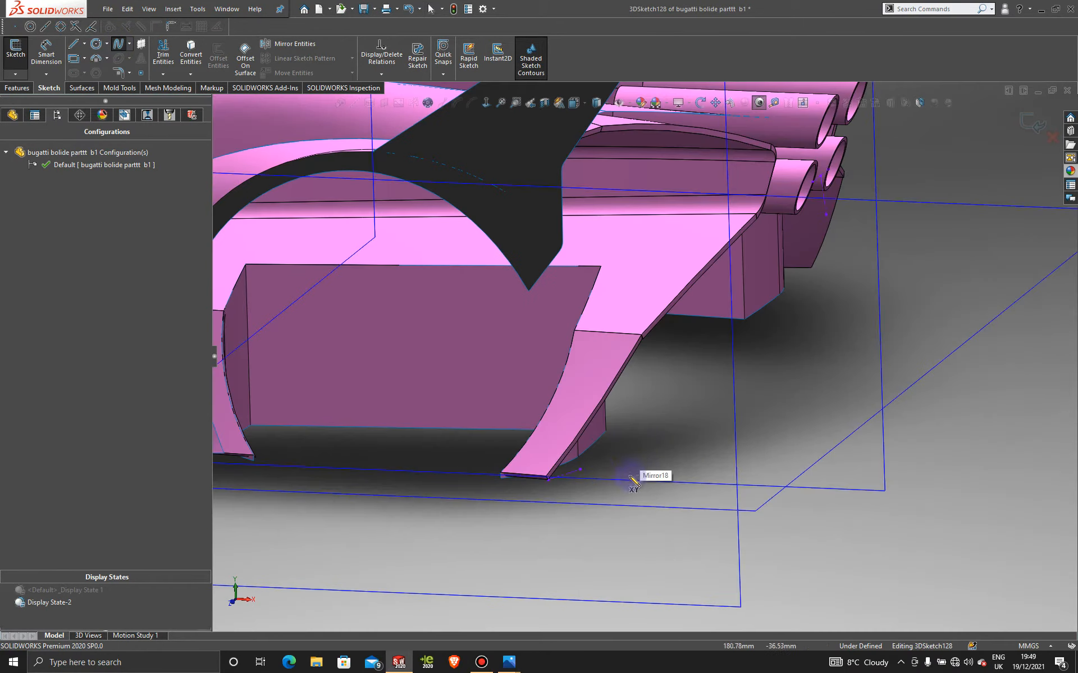
left_click(579, 470)
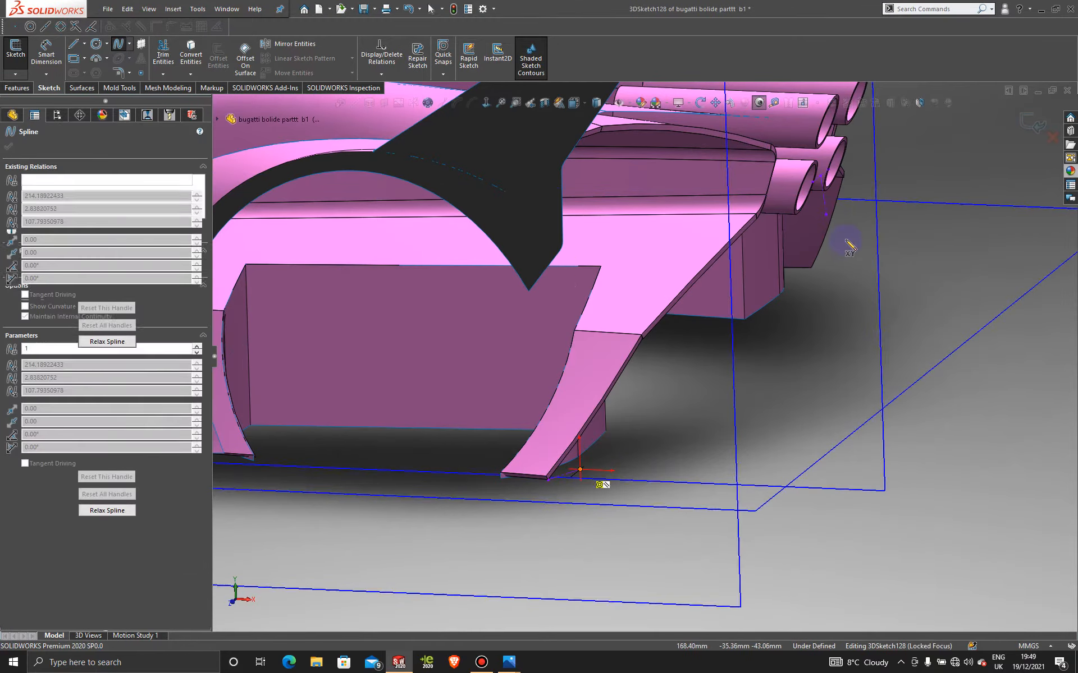
left_click(824, 215)
key("Escape")
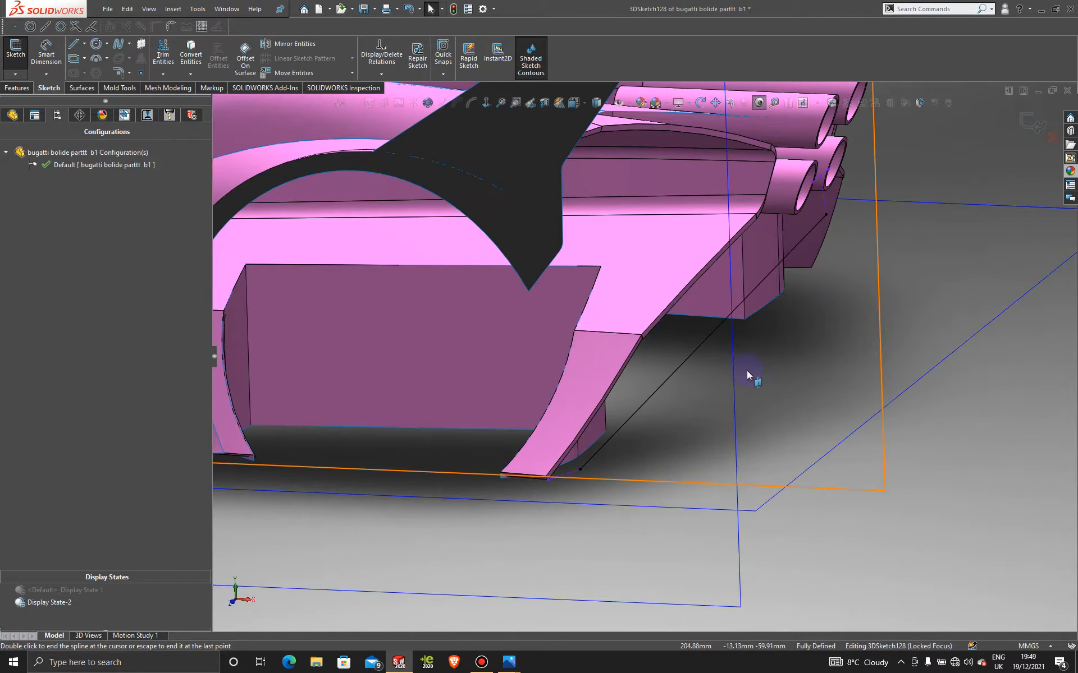
Insert seven intermediate spline points spaced along the new spline between the exhausts and the wheel arch tip
middle_click_drag(747, 373, 640, 365)
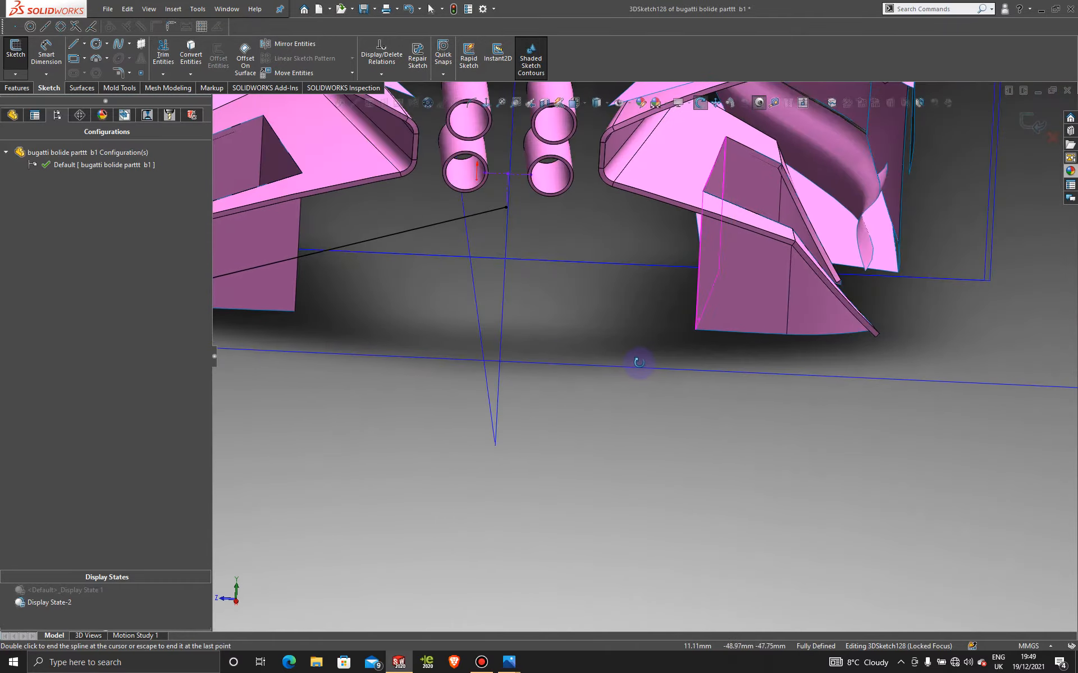
key("space")
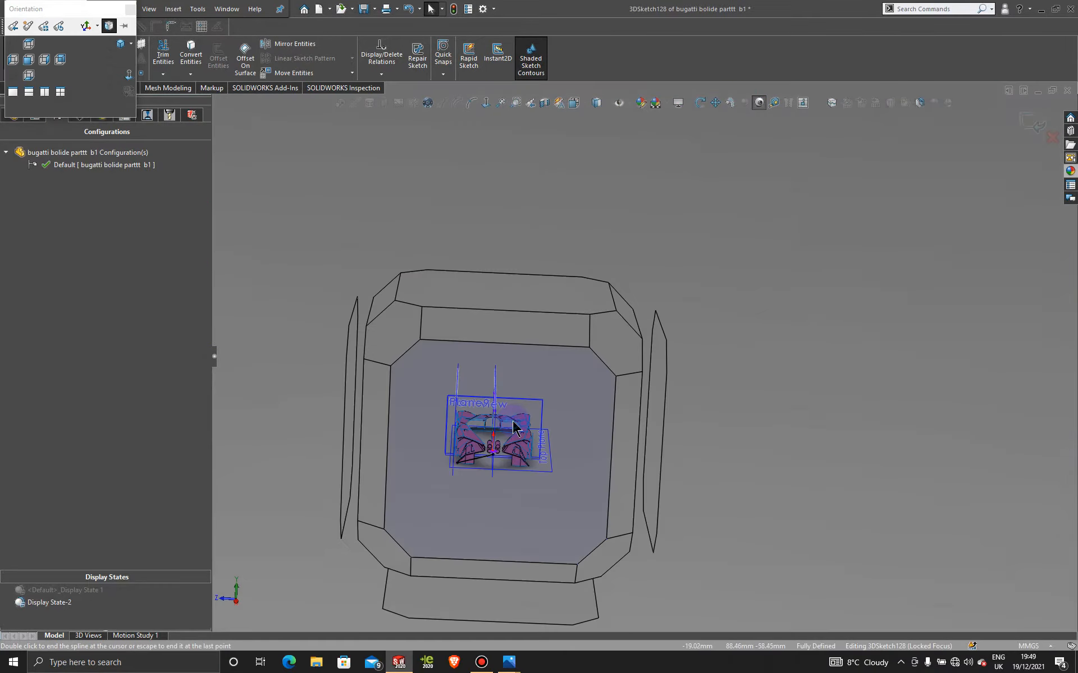
left_click(513, 422)
scroll(478, 498, "down", 3)
middle_click_drag(569, 471, 630, 578)
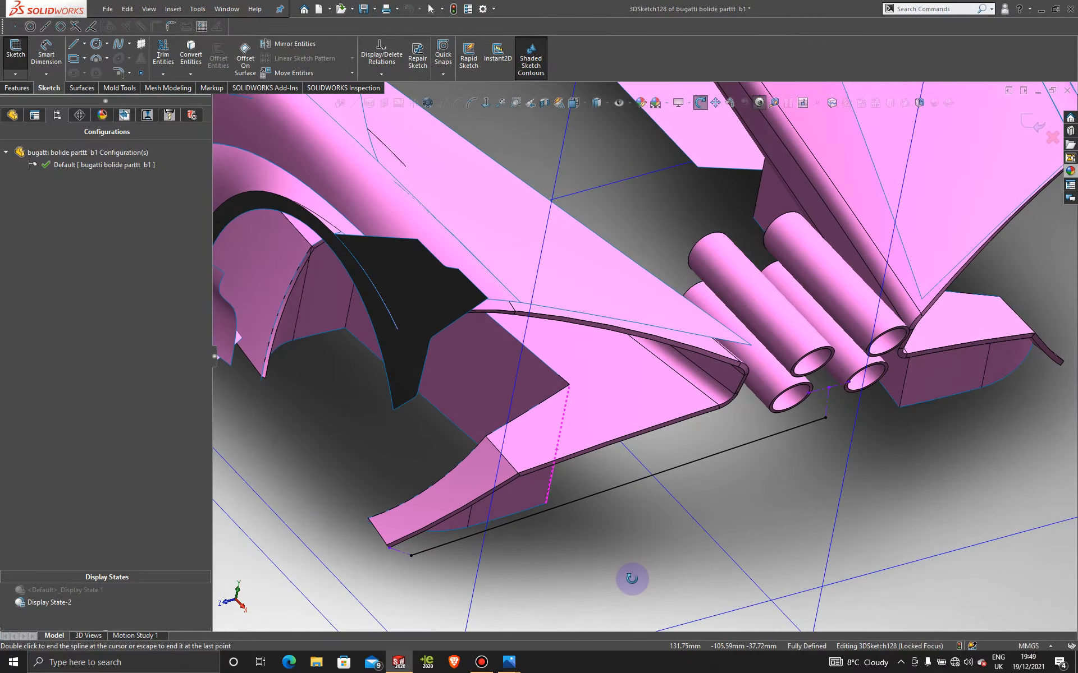
left_click(472, 102)
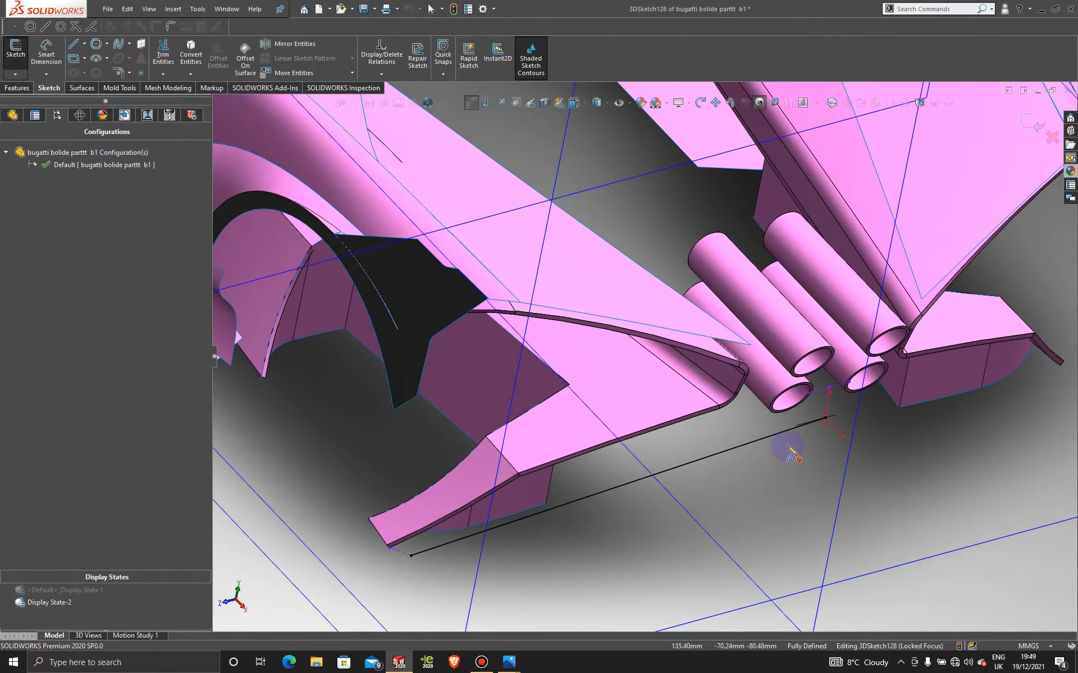
left_click(782, 433)
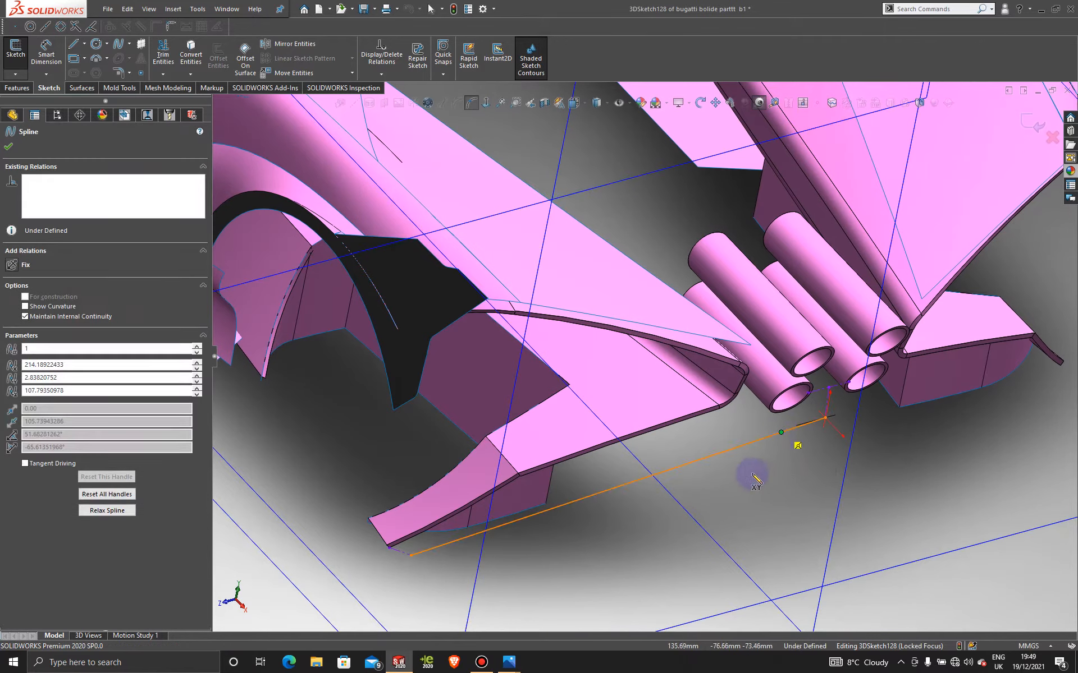
left_click(735, 448)
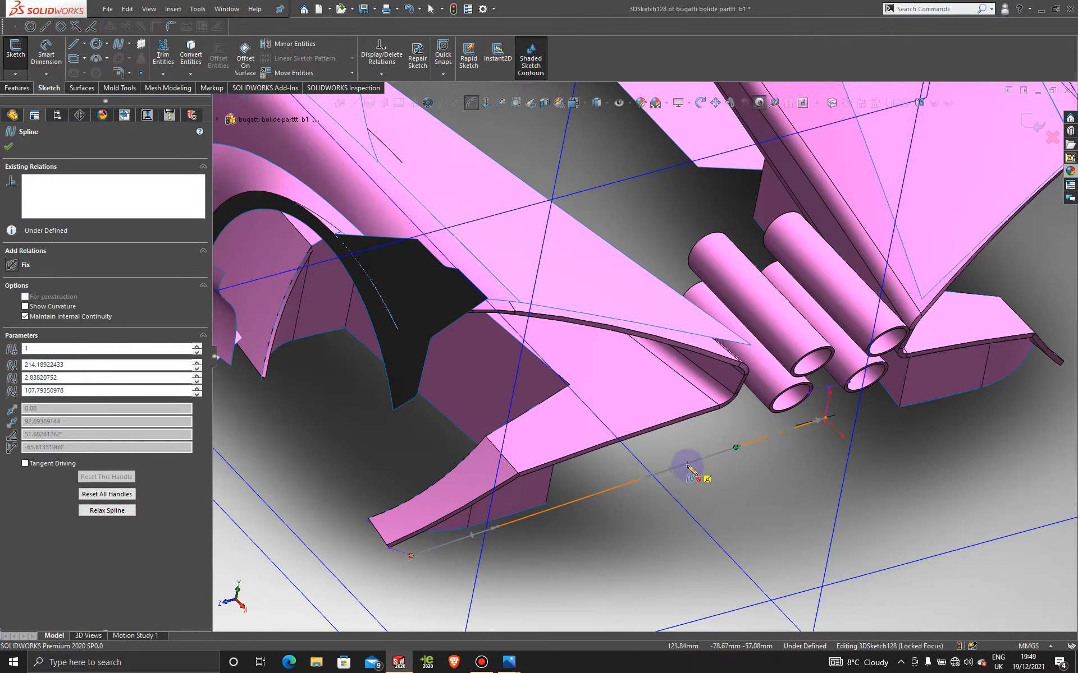
left_click(686, 464)
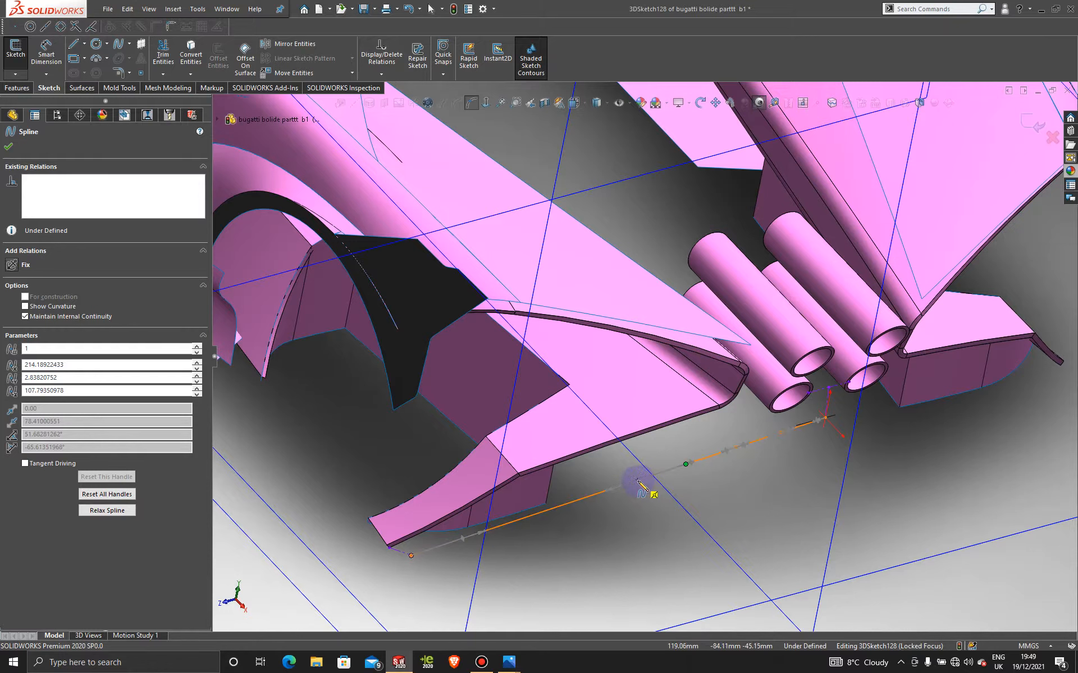
left_click(636, 480)
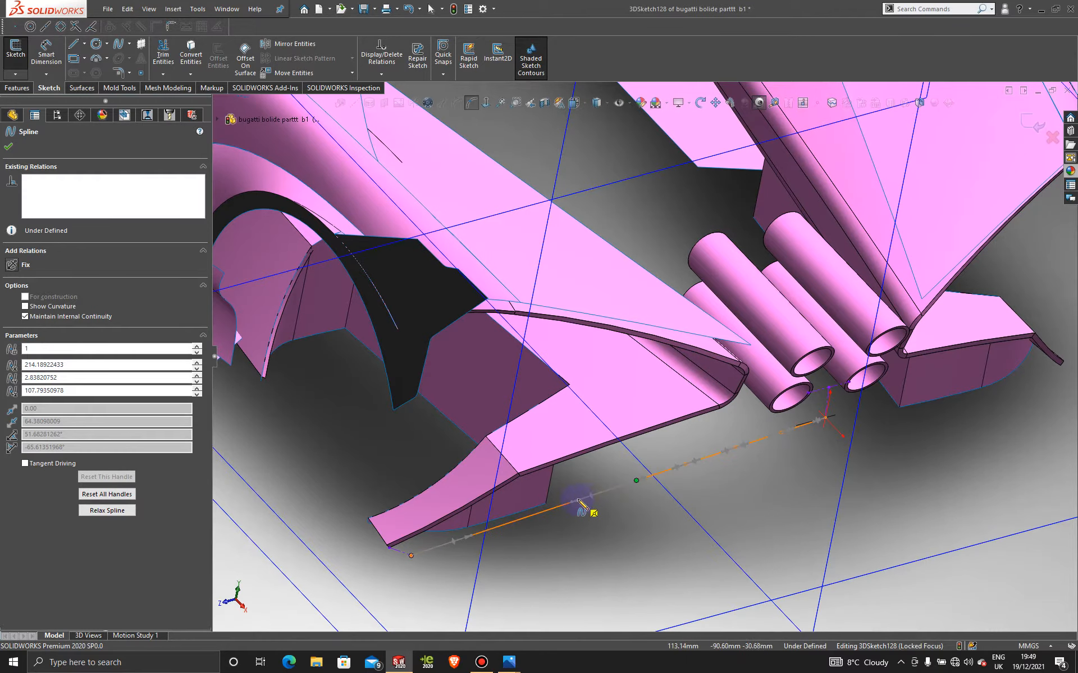
left_click(510, 523)
left_click(463, 539)
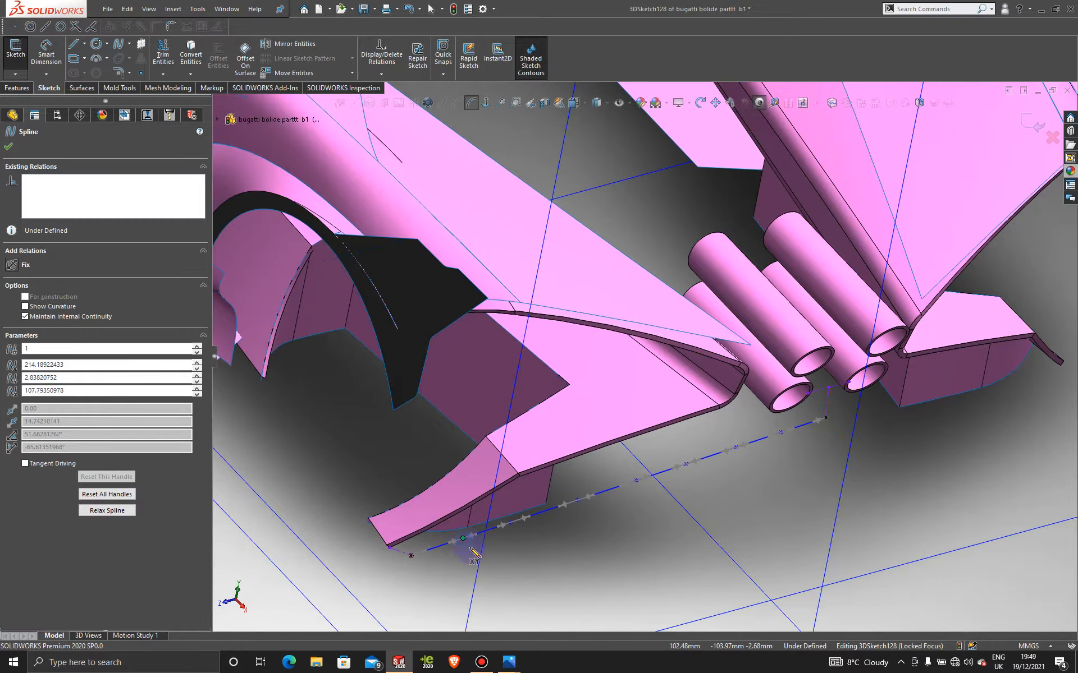
key("Escape")
In the Right view, select the diffuser spline and display its control polygon
scroll(661, 494, "up", 5)
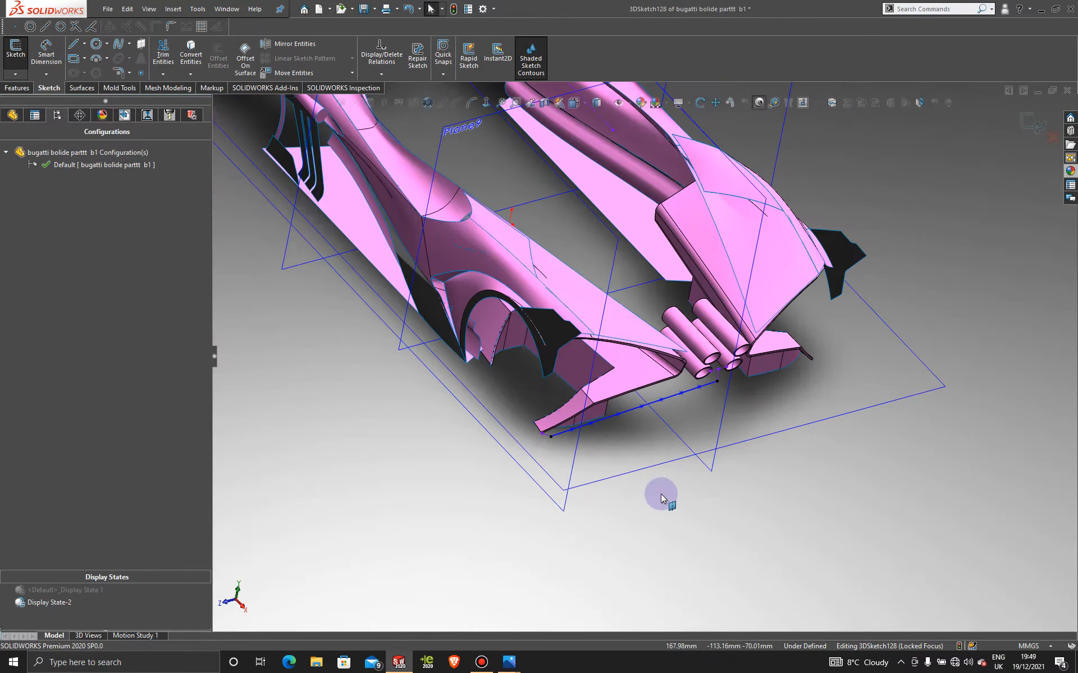
middle_click_drag(661, 494, 607, 438)
key("space")
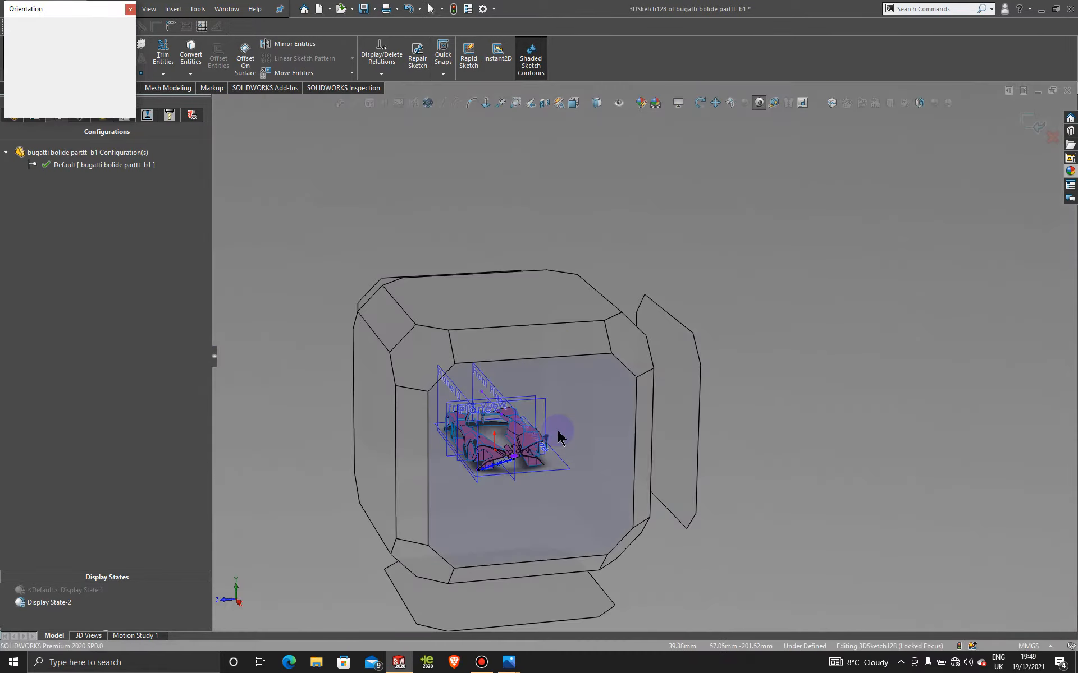
left_click(558, 433)
scroll(561, 435, "down", 5)
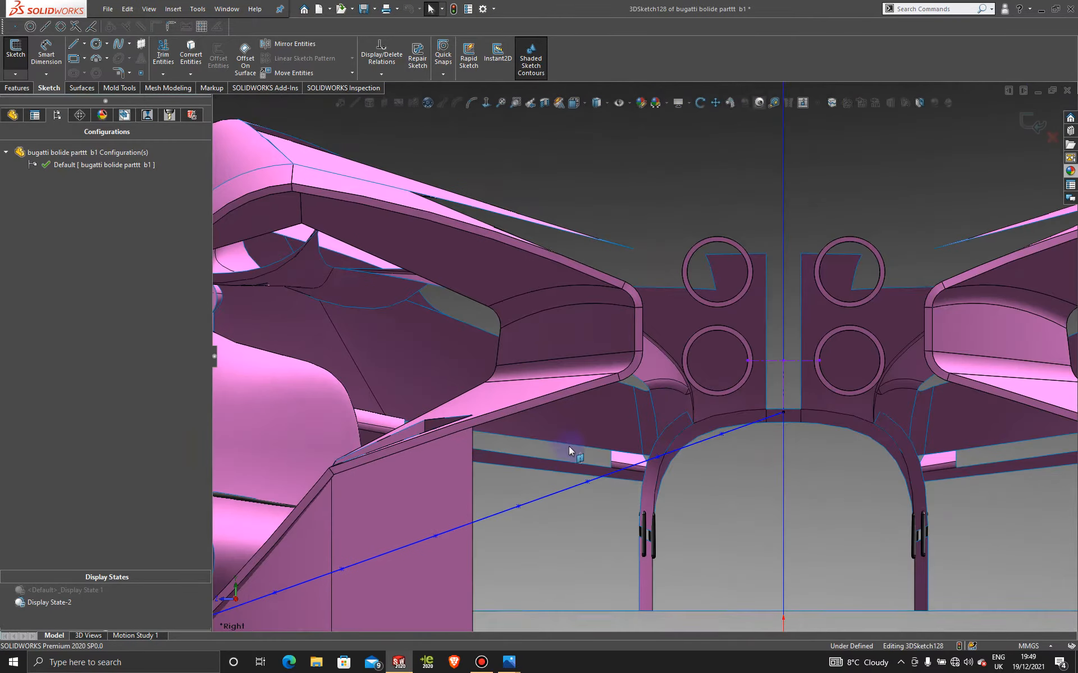
left_click(548, 500)
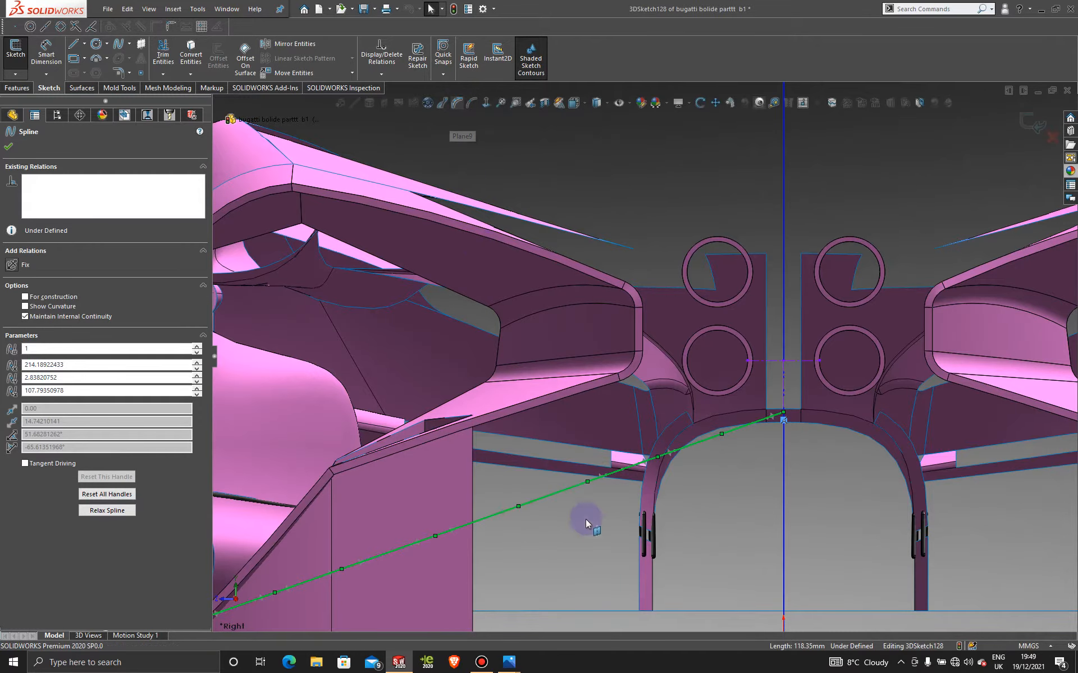
scroll(590, 514, "down", 5)
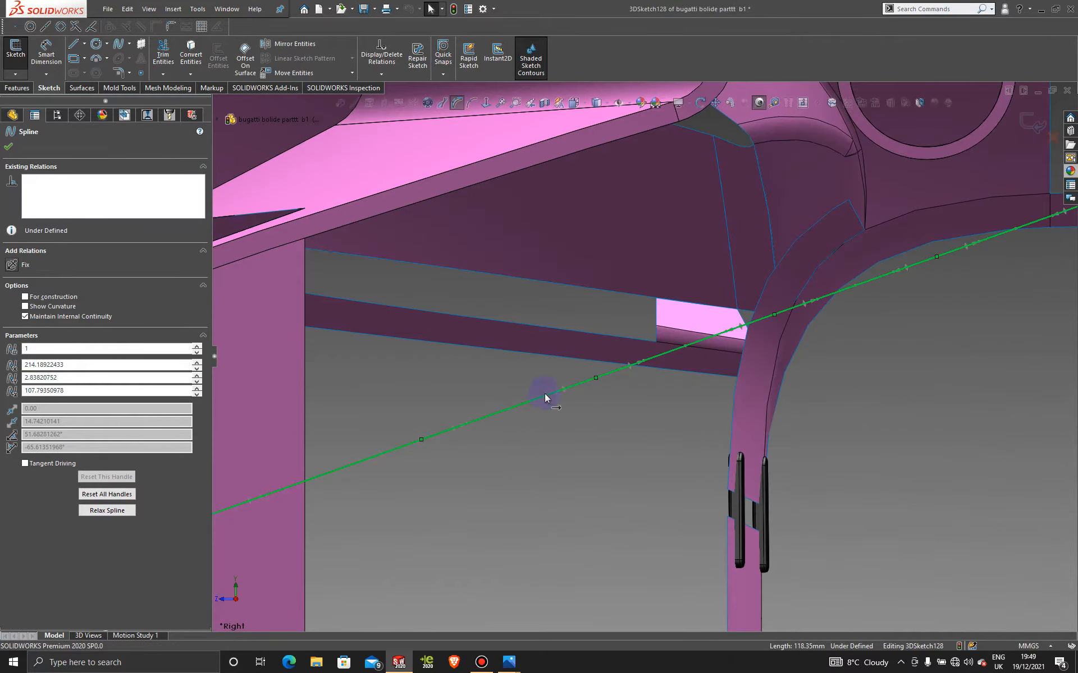
left_click(507, 408)
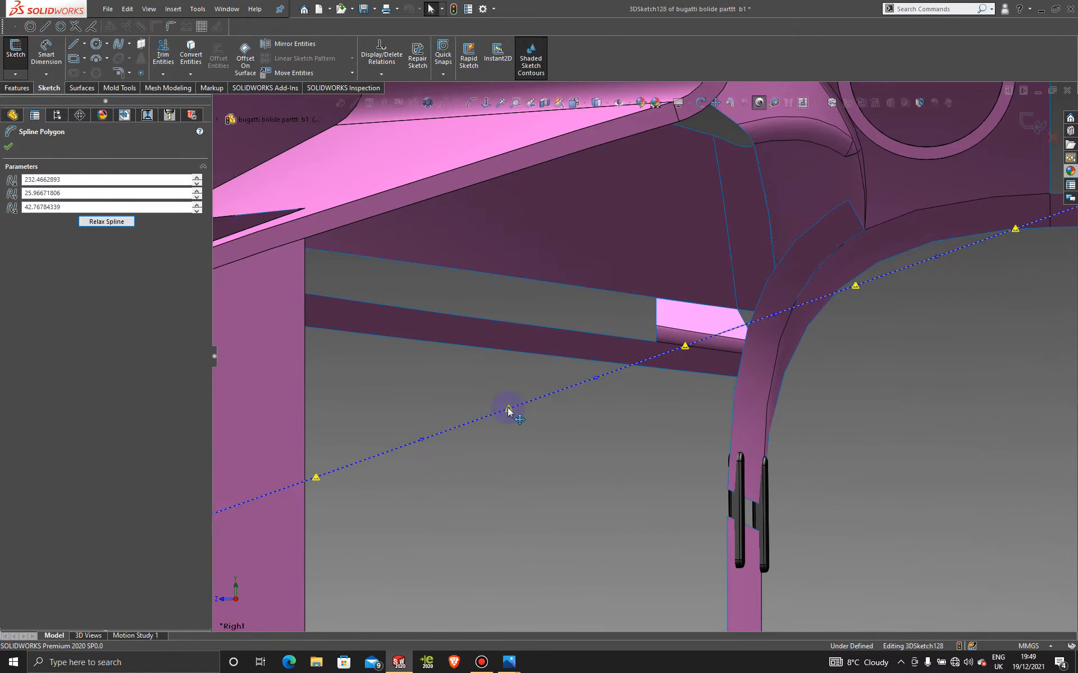
Raise the outer control point to about Y 10.8 mm, and arch those near the exhausts, the innermost three at about Y 38.3, 40.7 and 41.2 mm
scroll(570, 496, "up", 5)
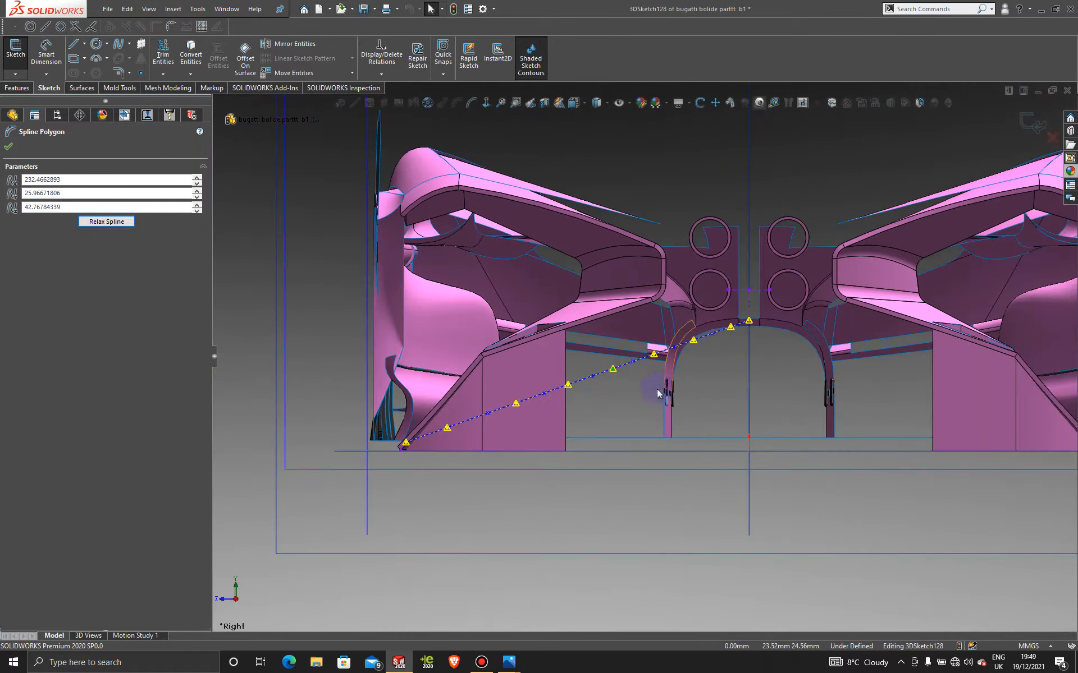
scroll(474, 444, "down", 3)
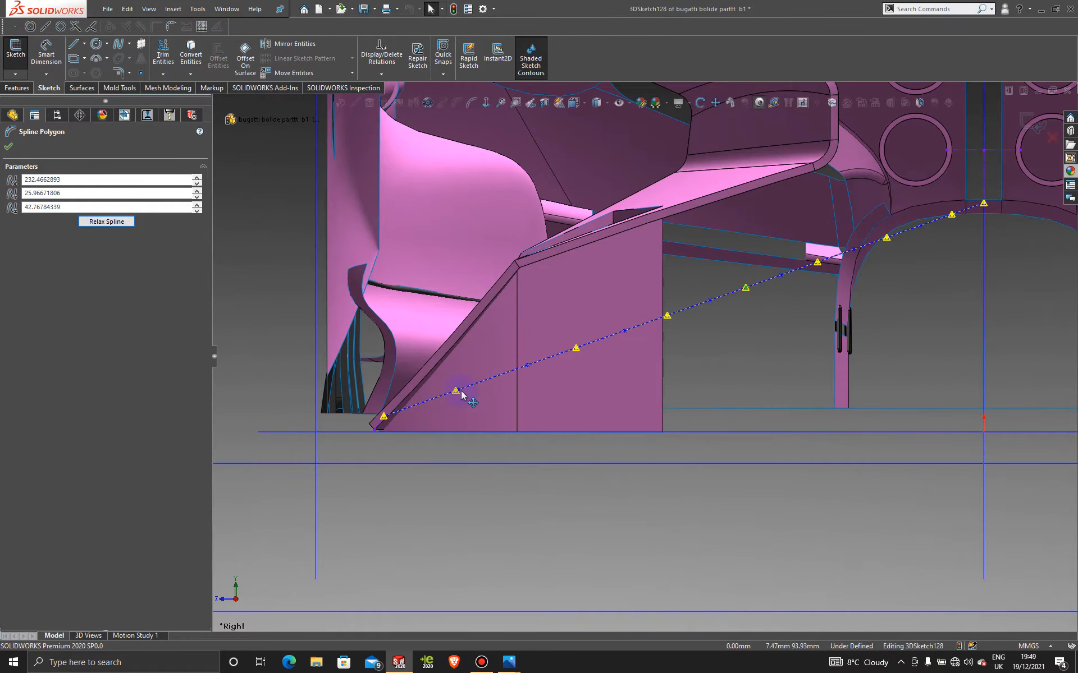
left_click_drag(462, 392, 457, 374)
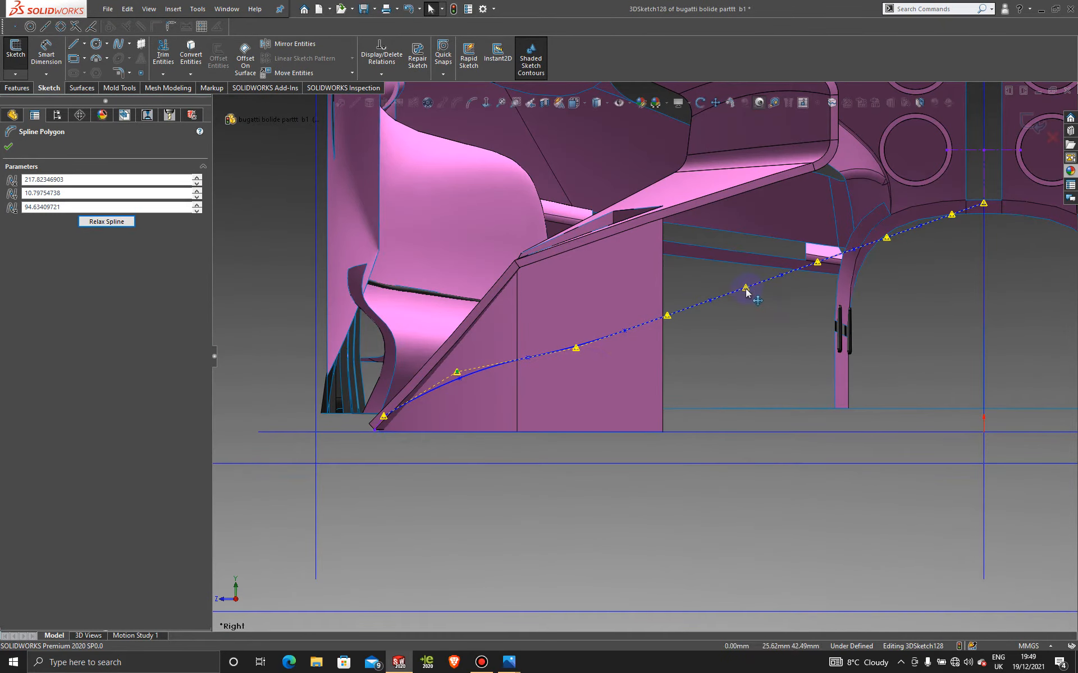
left_click_drag(745, 288, 740, 247)
left_click_drag(817, 262, 803, 218)
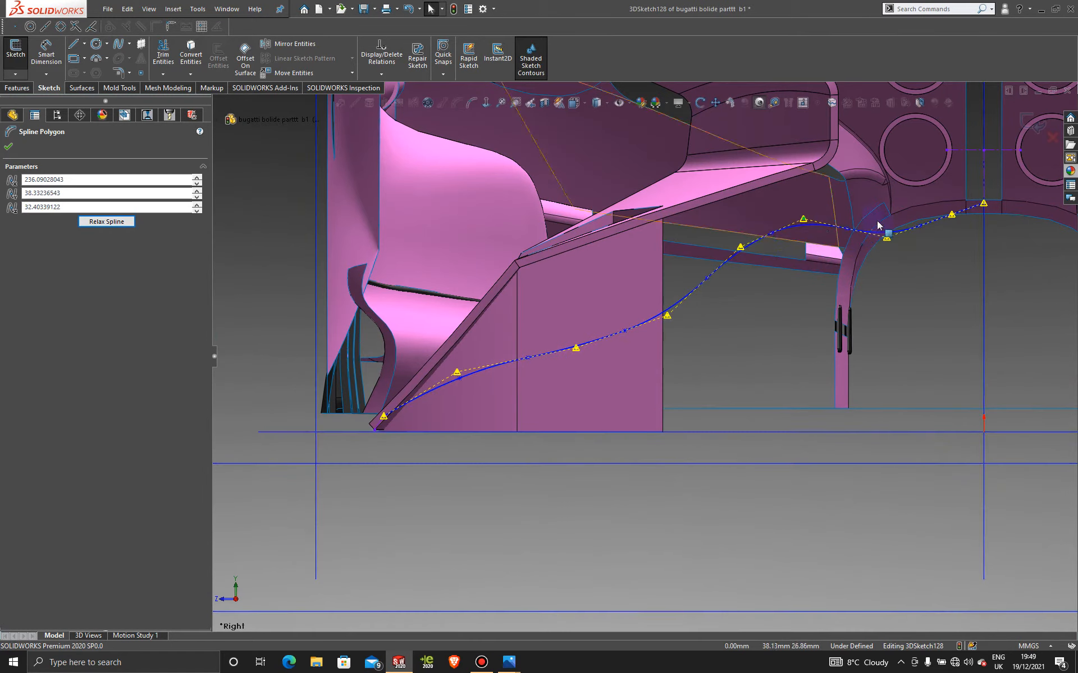
left_click_drag(886, 238, 884, 206)
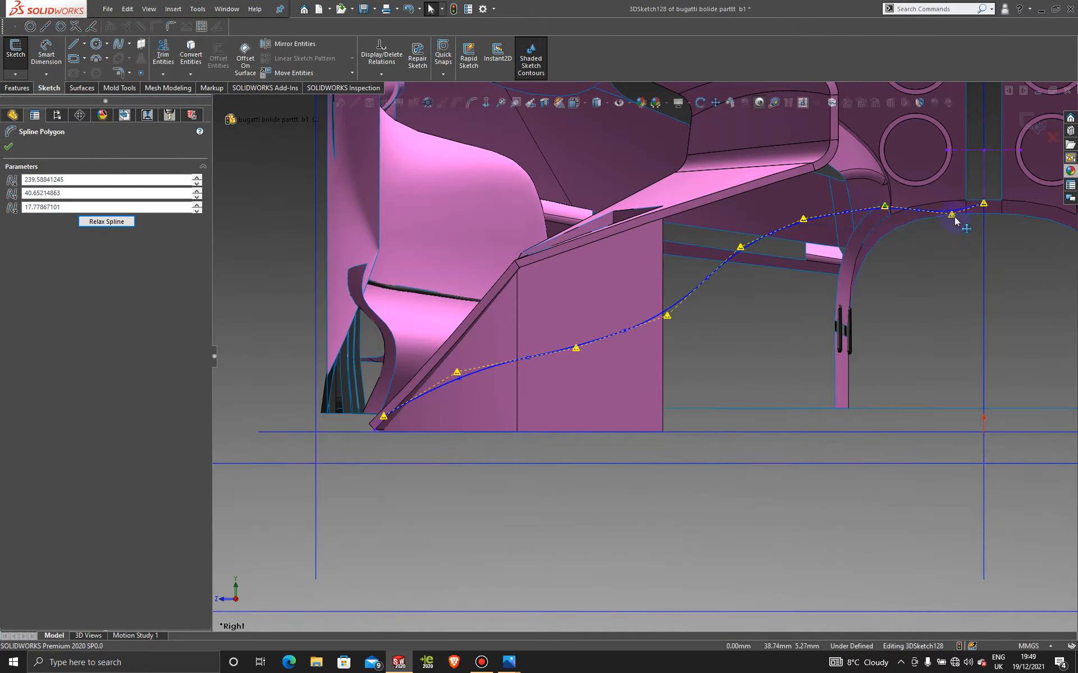
left_click_drag(951, 213, 951, 203)
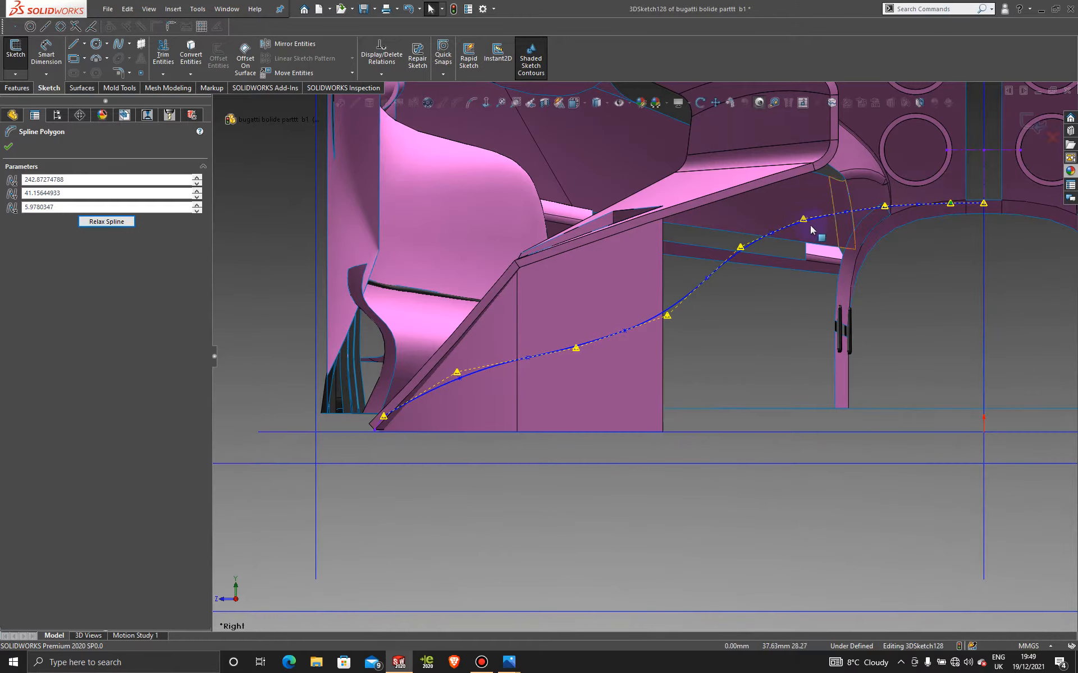
Raise the four outer control points to about Y 38.1, 32.3, 28.5 and 14.1 mm, following the fin's sloping edge
left_click_drag(741, 248, 730, 220)
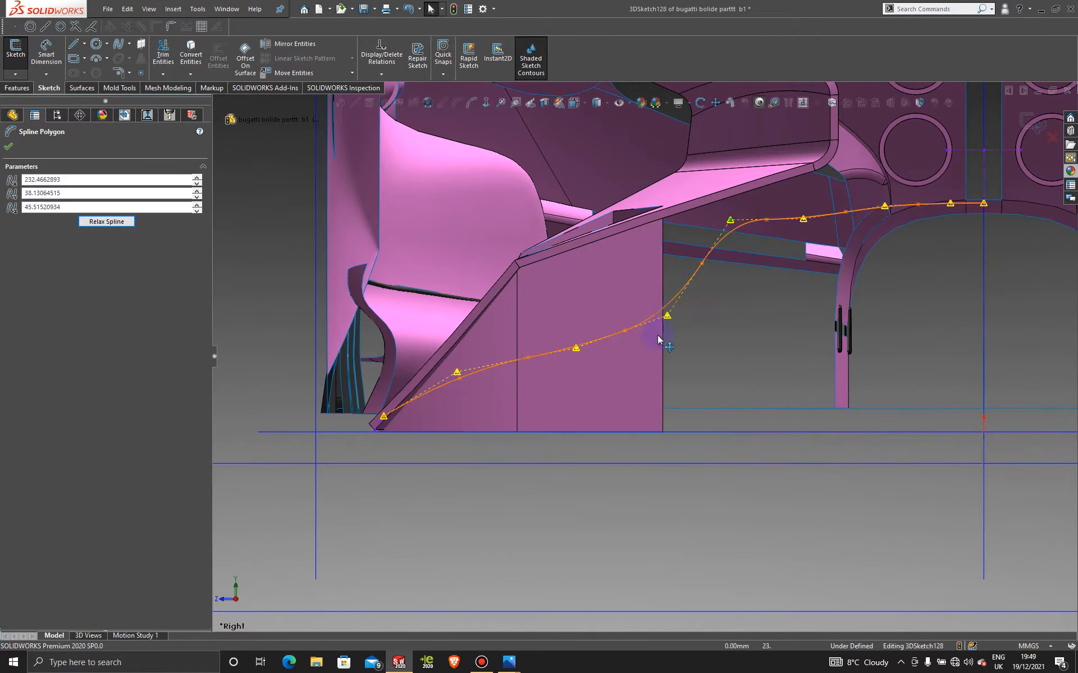
left_click_drag(667, 315, 645, 253)
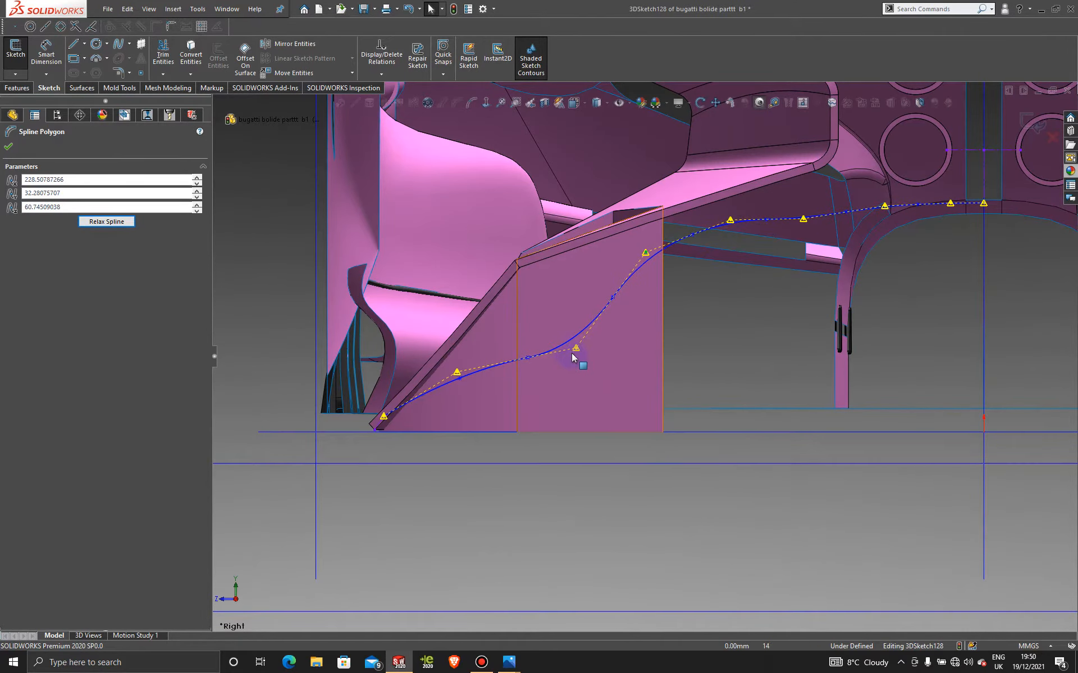
left_click_drag(572, 356, 555, 281)
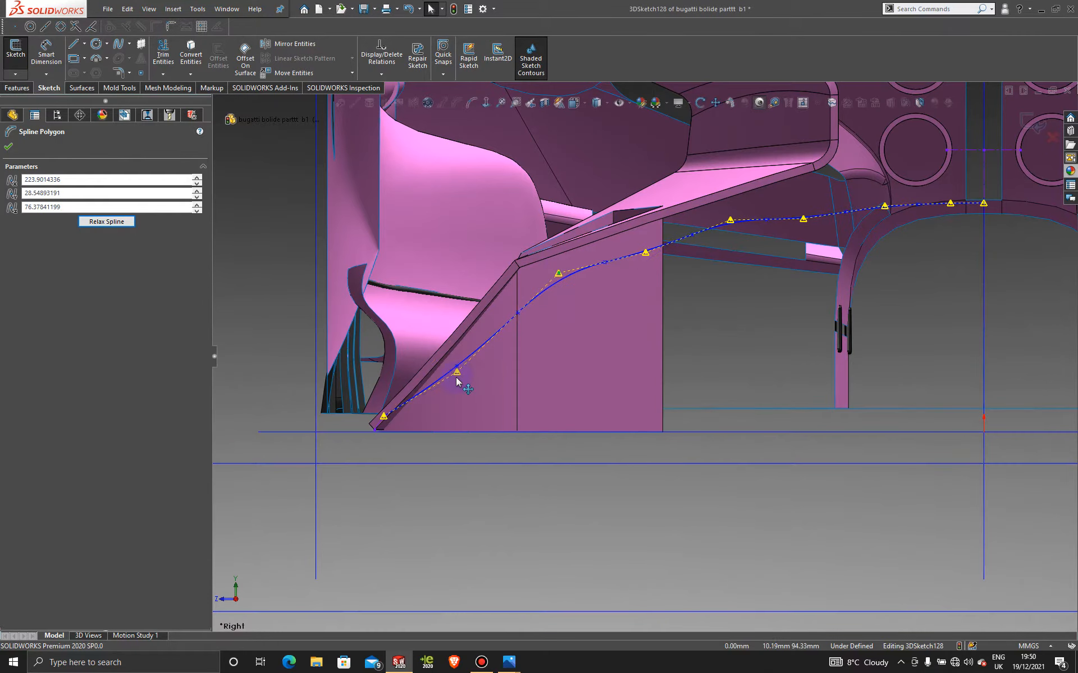
left_click_drag(456, 372, 455, 361)
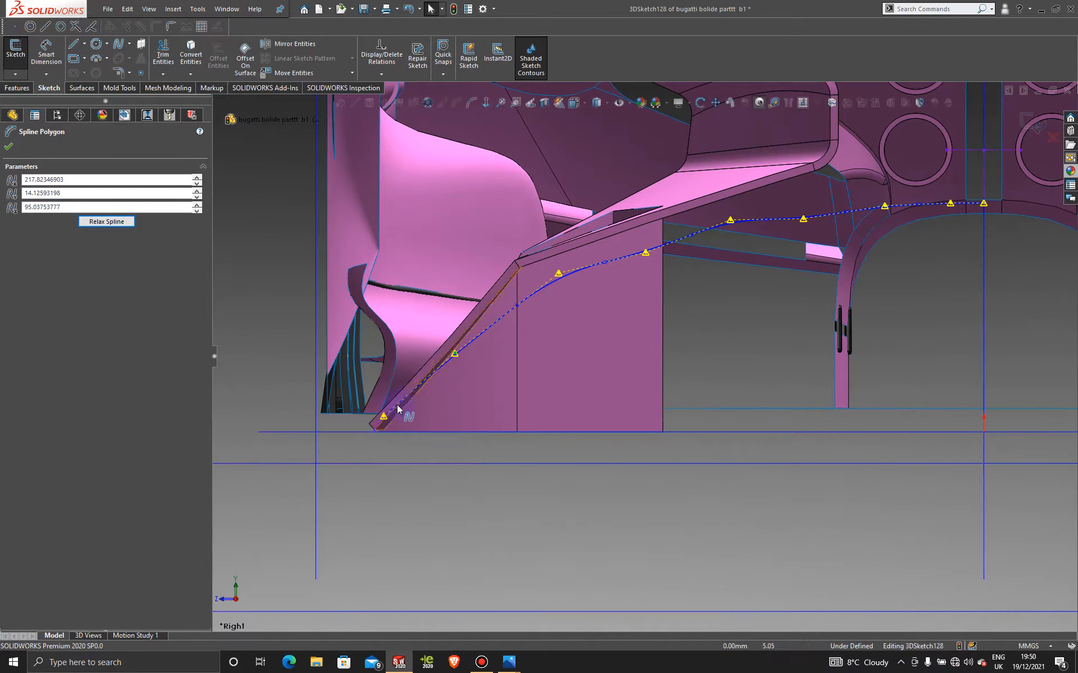
Check the spline's outer end at the fin's lower tip and try to nudge its end control point
scroll(426, 396, "down", 2)
scroll(646, 319, "up", 1)
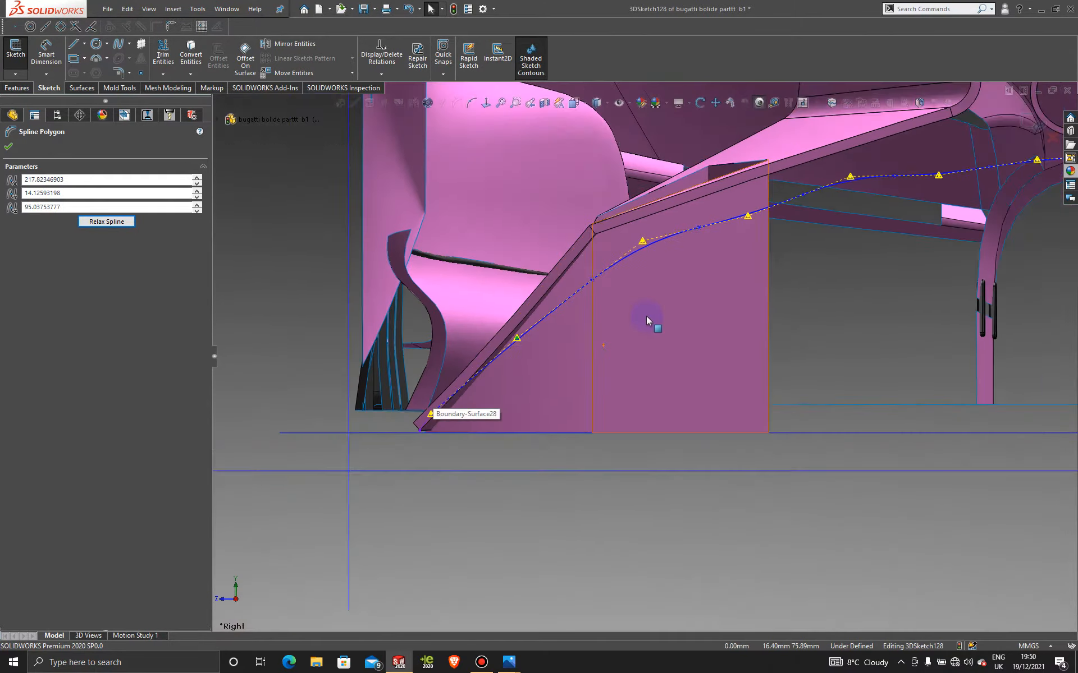
scroll(519, 387, "down", 3)
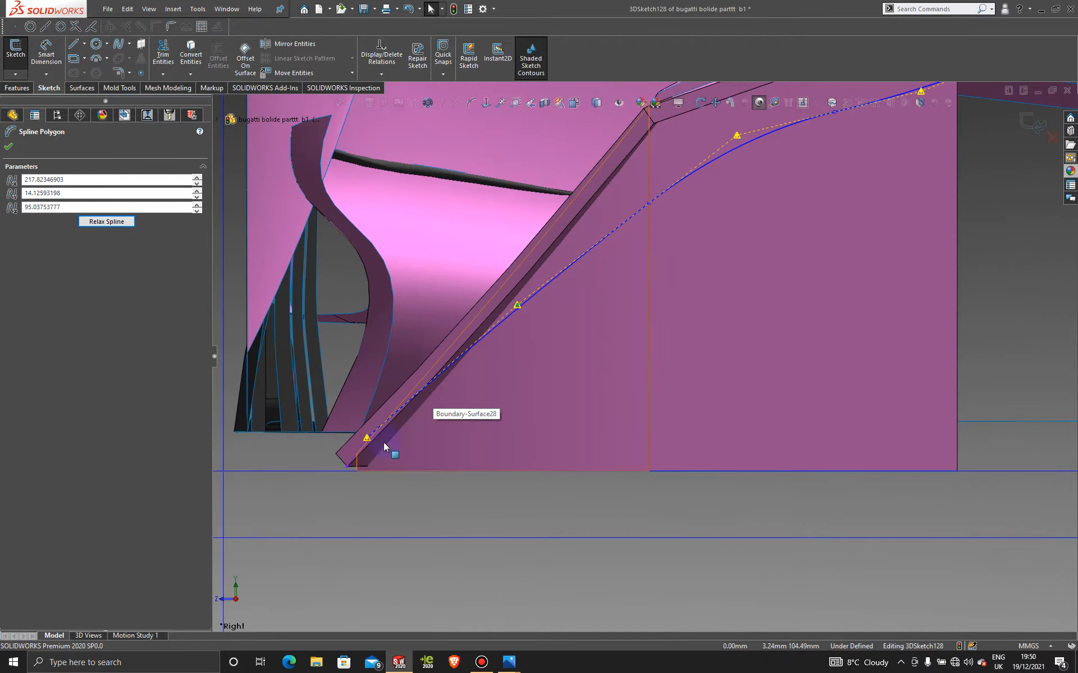
left_click_drag(367, 441, 370, 445)
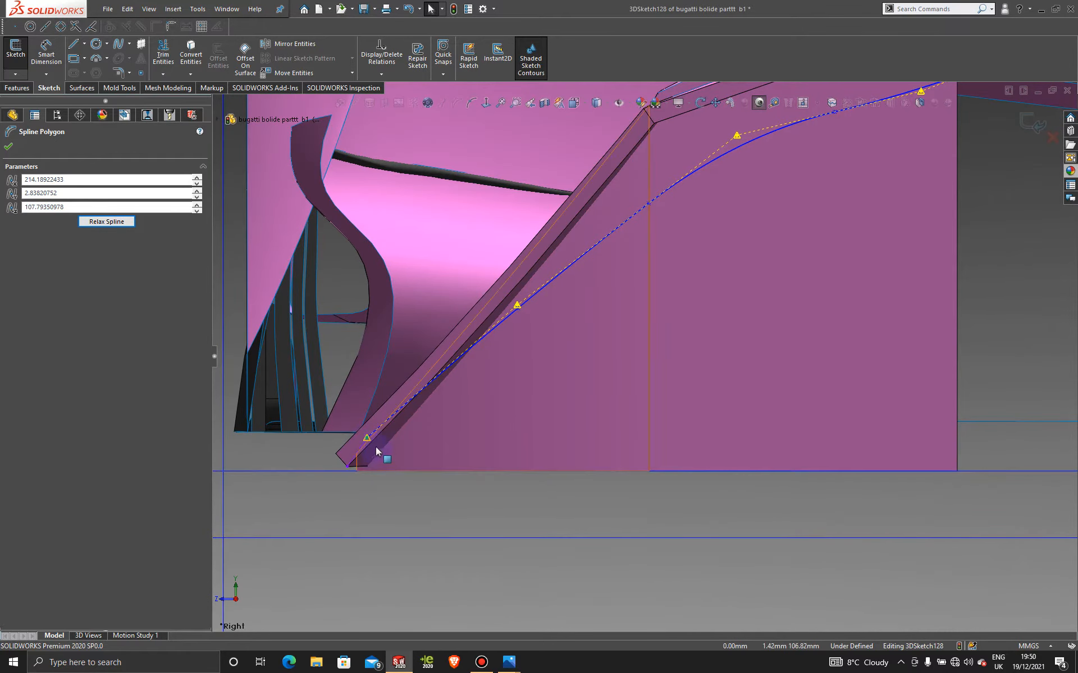
scroll(649, 350, "up", 2)
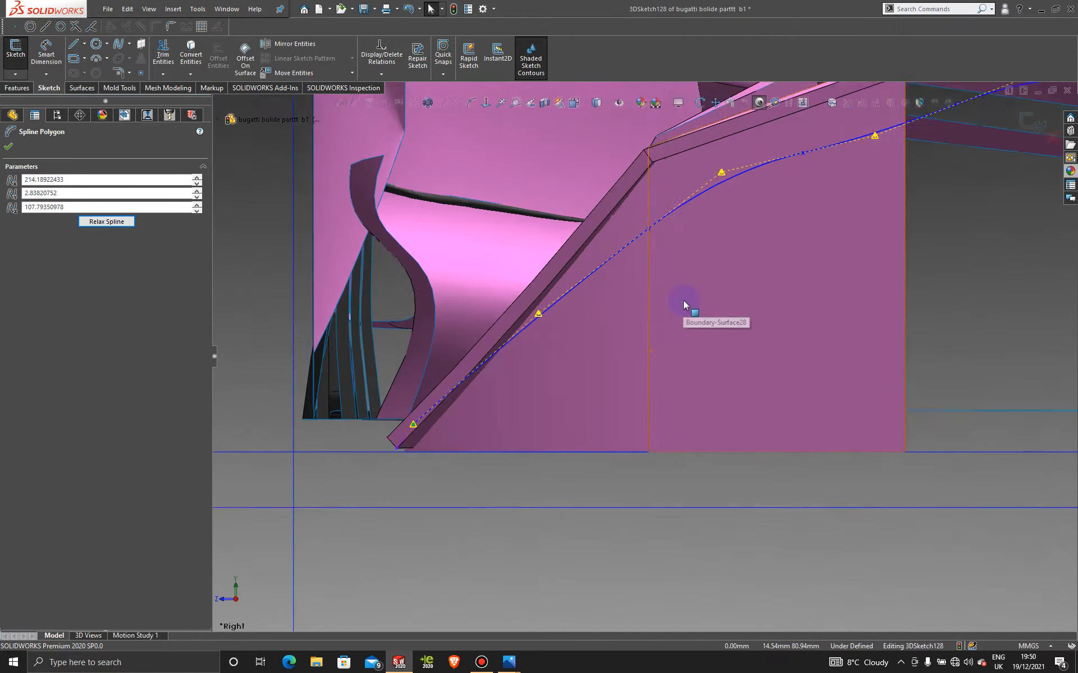
scroll(683, 304, "up", 3)
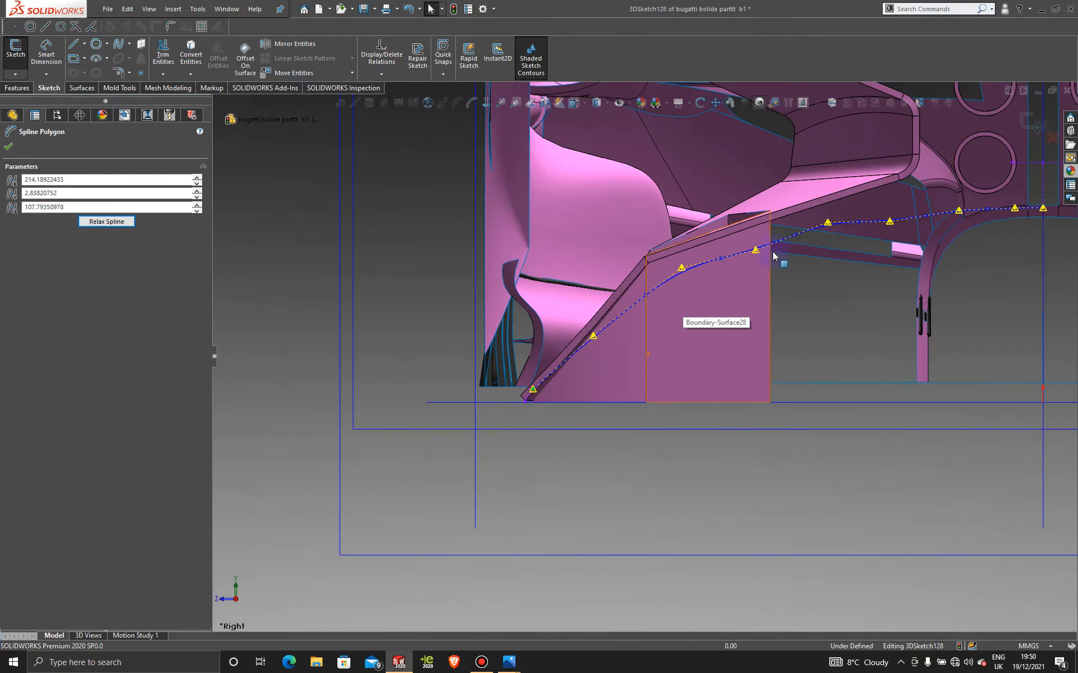
Reshape the bend below the fin's corner with control points at about Y 14.4, Z 95.5 mm, Y 27.6, Z 82 mm and Y 31.8, Z 71.4 mm
left_click_drag(756, 250, 752, 242)
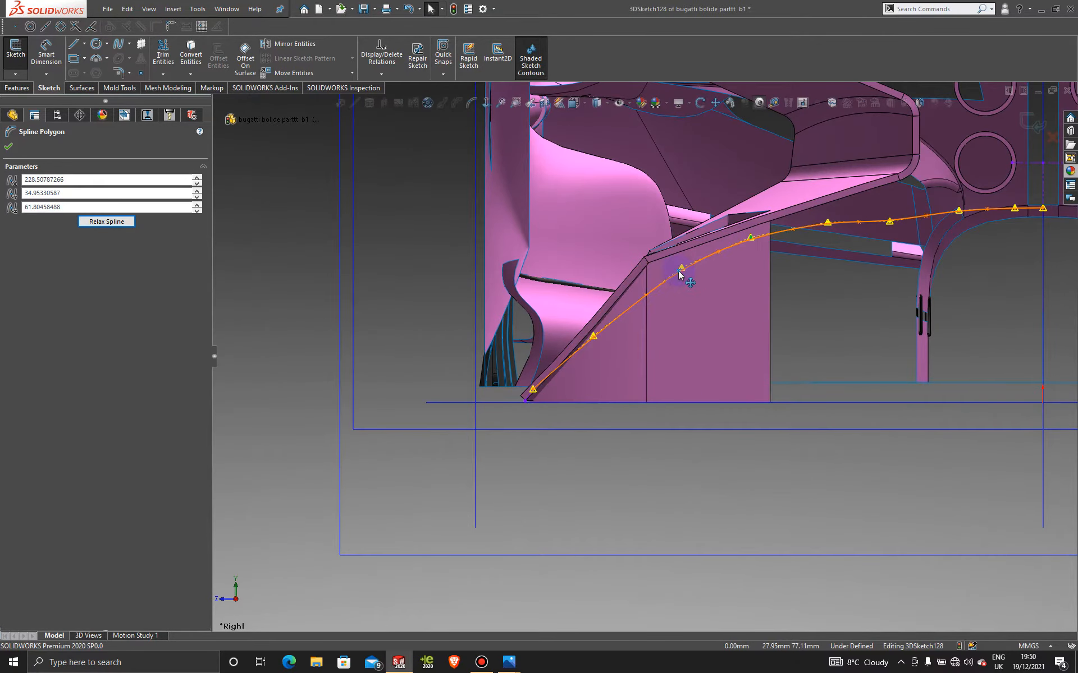
left_click_drag(681, 269, 661, 272)
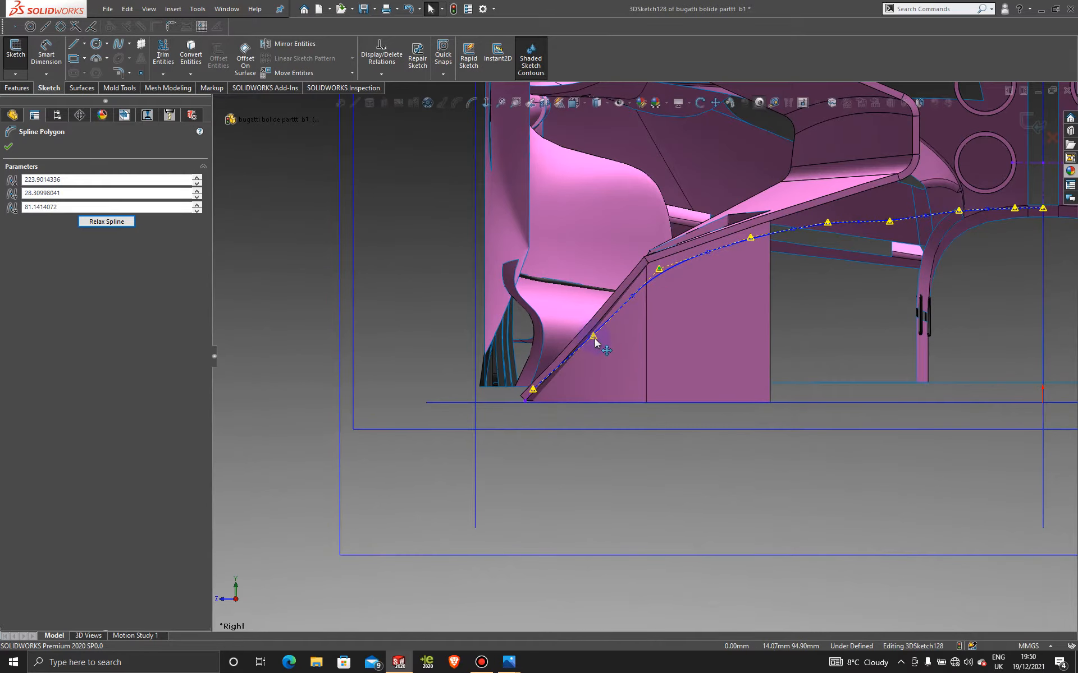
left_click_drag(595, 339, 596, 337)
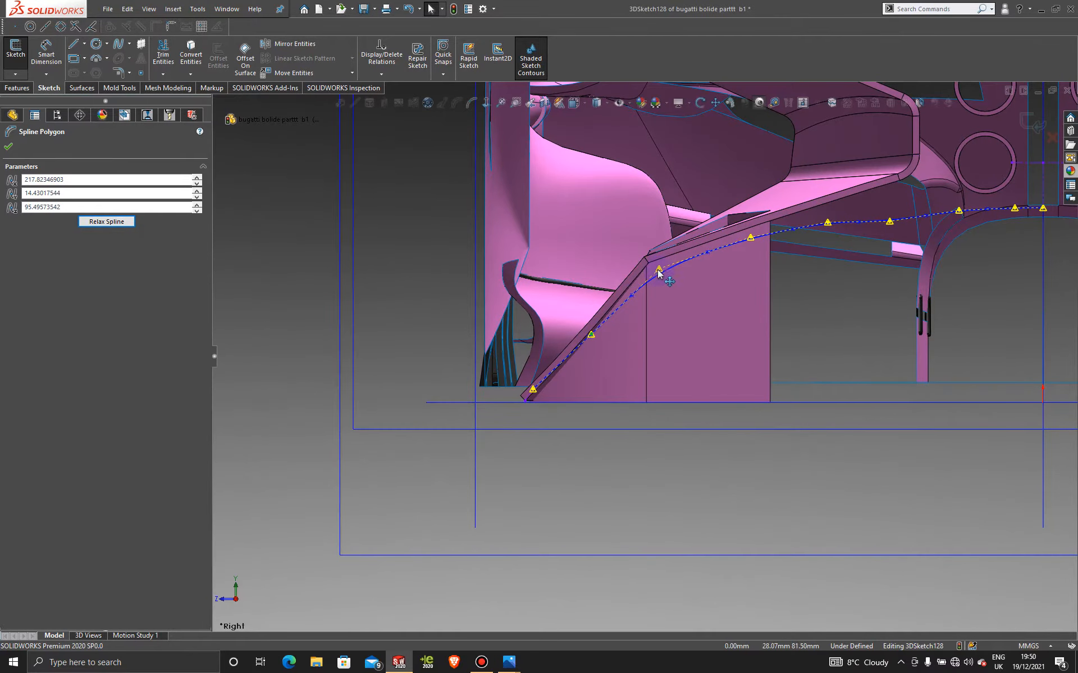
left_click_drag(654, 272, 650, 276)
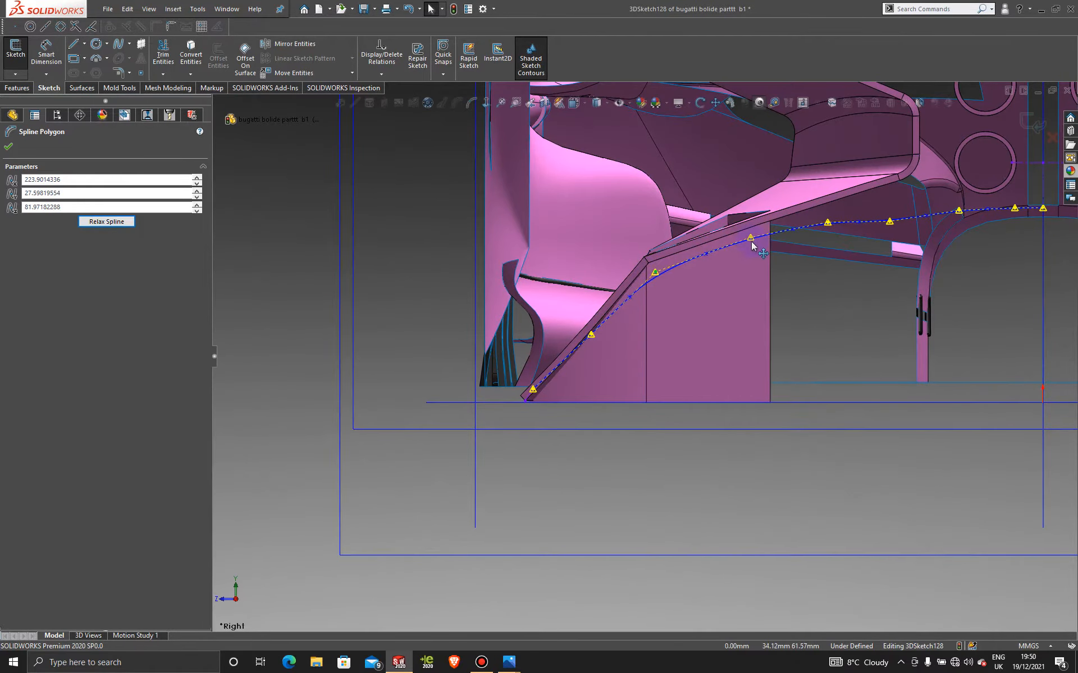
left_click_drag(749, 239, 724, 249)
left_click_drag(655, 273, 705, 254)
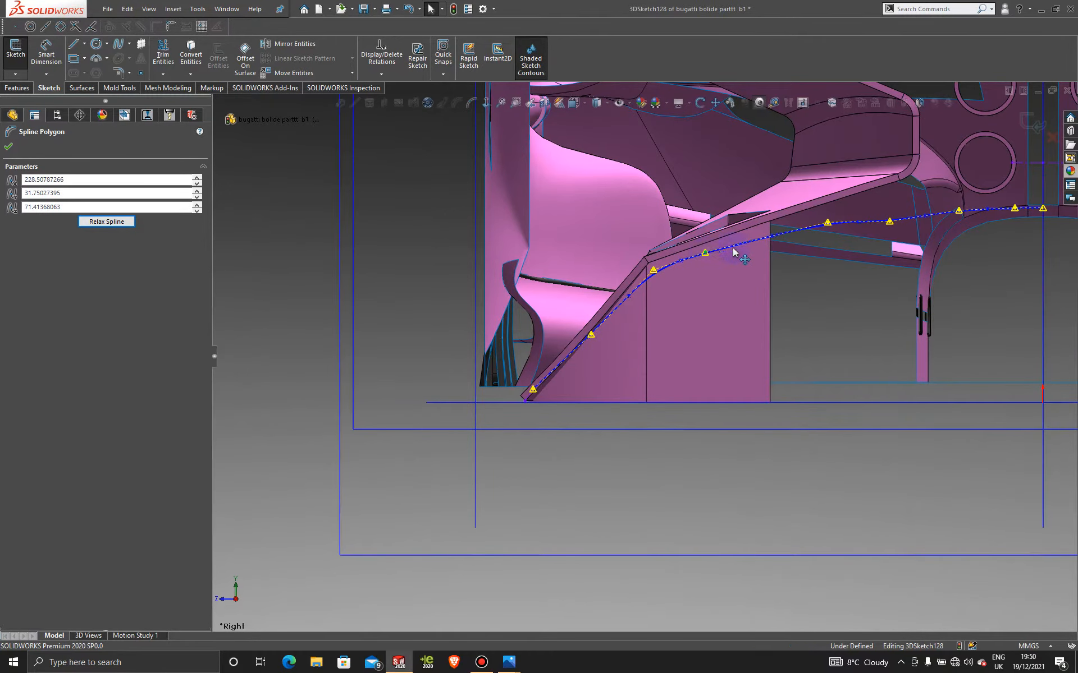
Move the three control points inboard of the bend to about Y 38.6, Z 45.9 mm, Y 41.1, Z 33 mm and Y 34, Z 63.8 mm
left_click_drag(829, 223, 825, 220)
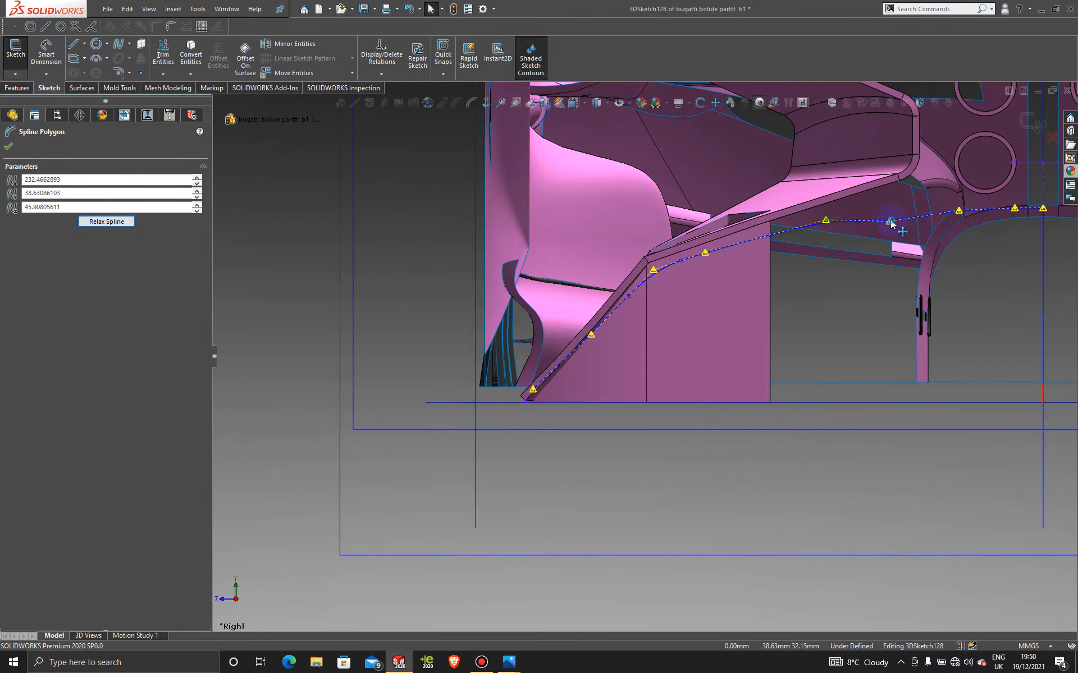
left_click_drag(890, 223, 887, 207)
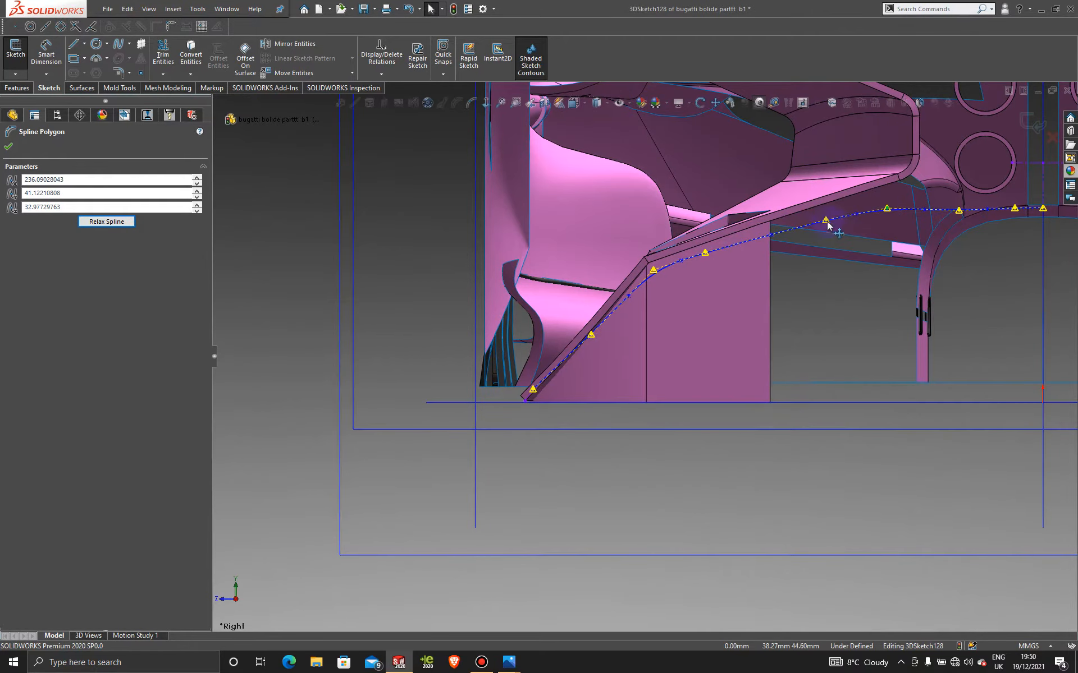
left_click_drag(706, 254, 740, 242)
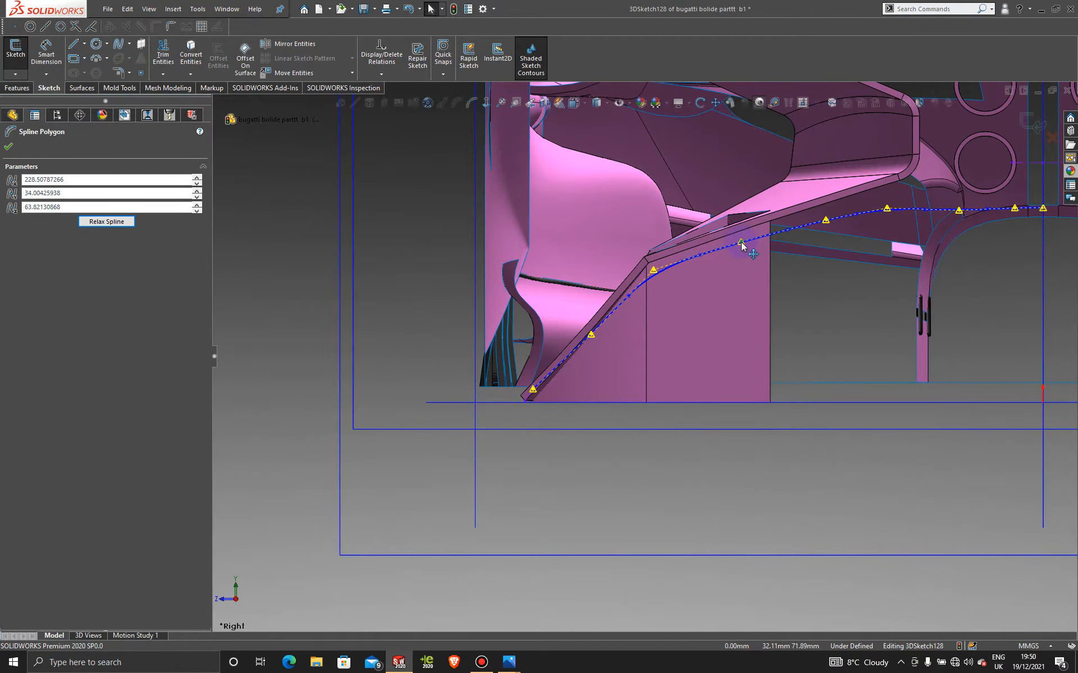
Smooth the spline's crown below the exhausts with control points at about Y 40.8, Z 17.8 mm, Y 39.8, Z 32.3 mm and Y 37.7, Z 45.9 mm
scroll(752, 281, "up", 3)
scroll(762, 327, "down", 4)
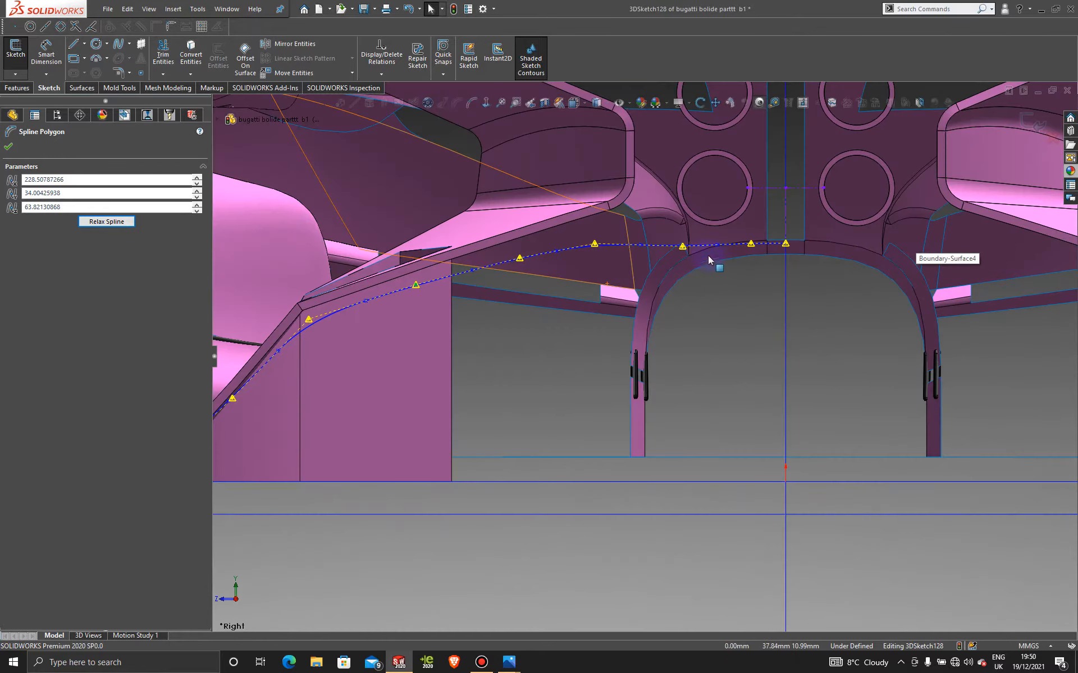
left_click_drag(682, 247, 685, 246)
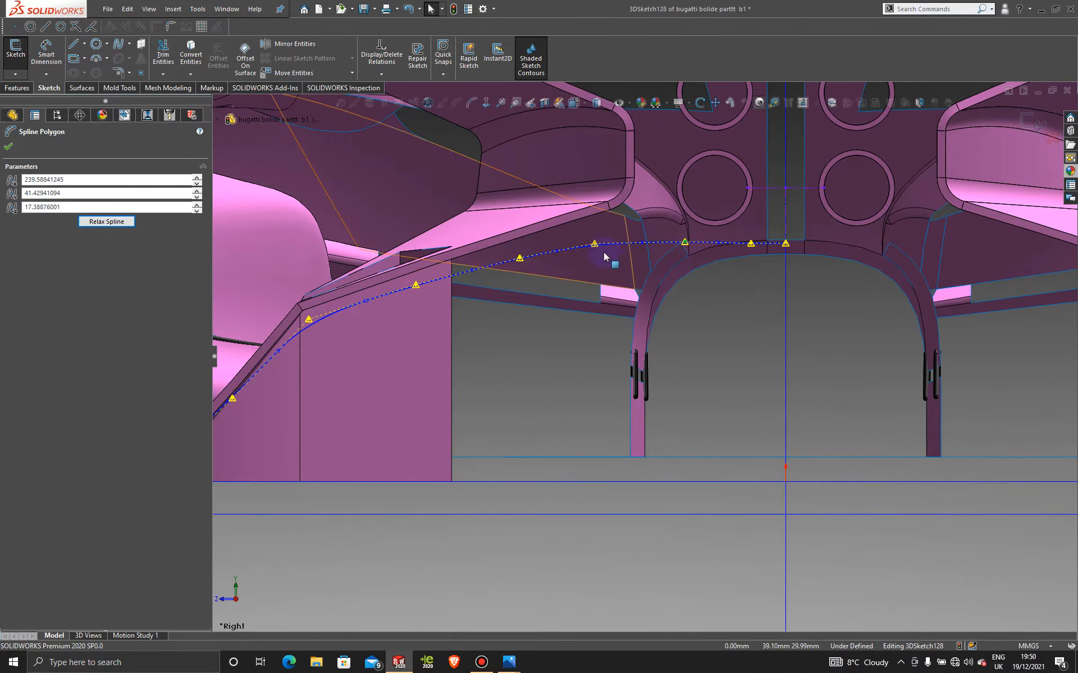
left_click_drag(598, 250, 597, 247)
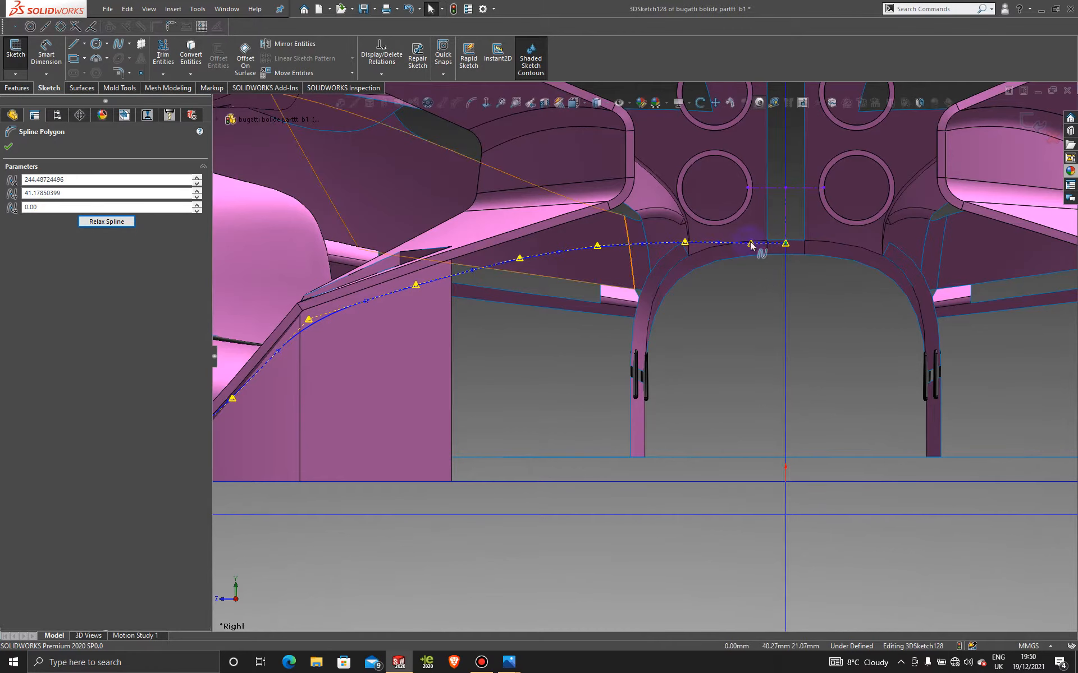
left_click_drag(685, 245, 684, 250)
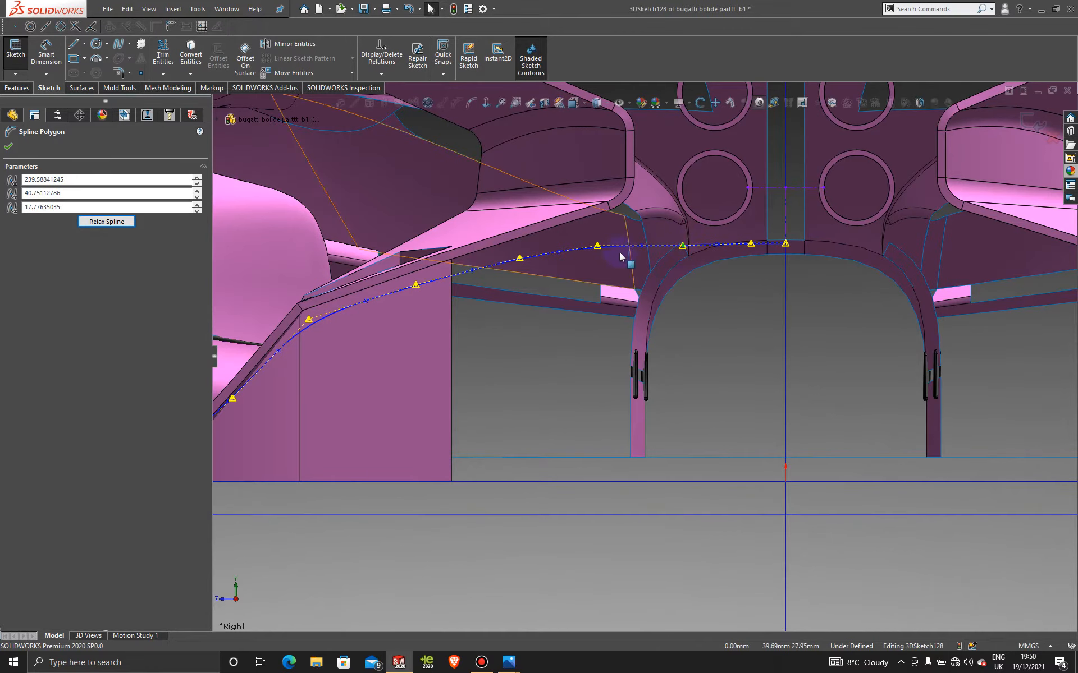
left_click_drag(599, 249, 598, 252)
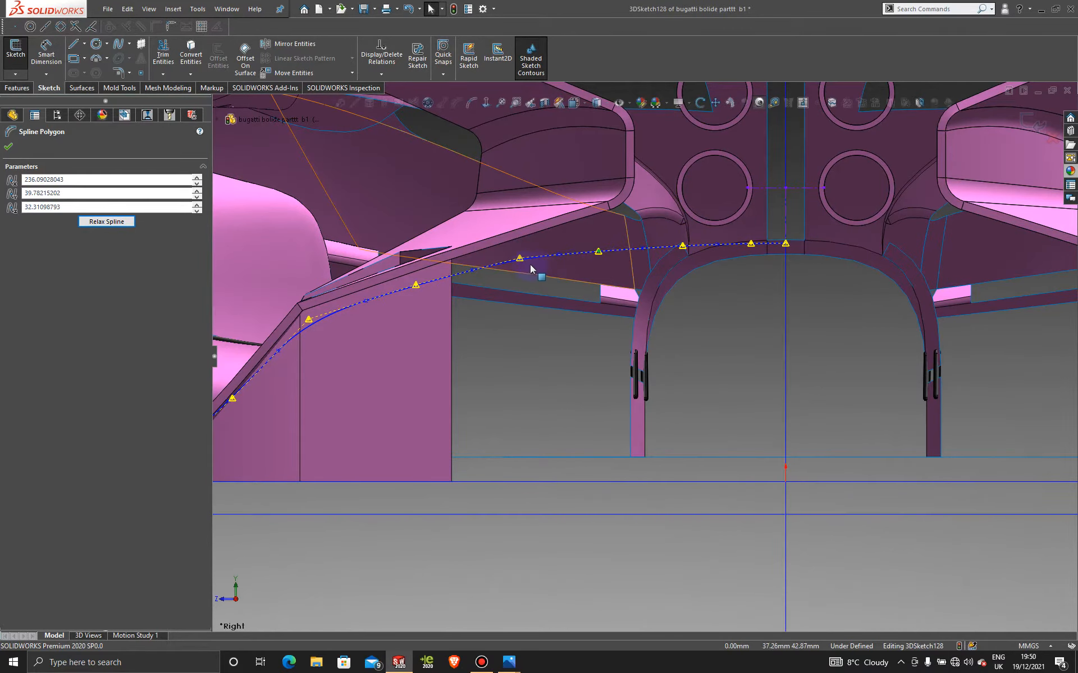
left_click_drag(519, 261, 520, 266)
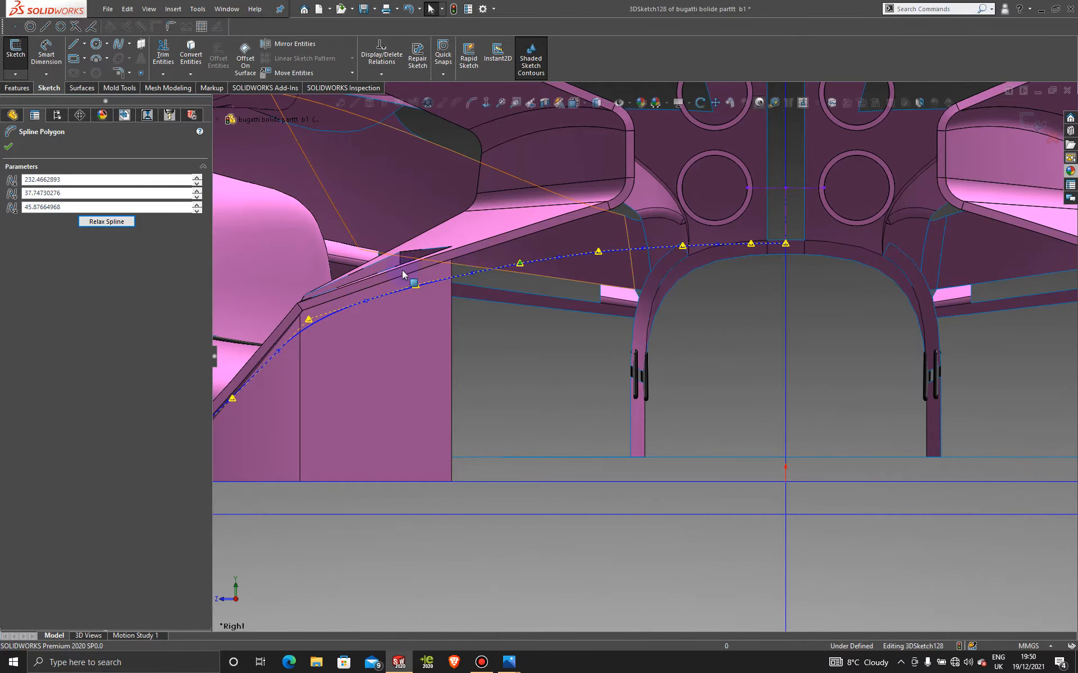
Compare the rear diffuser curve with the rear-view reference photo 06_bolide_heck.jpg in Photos, and return to SOLIDWORKS
scroll(505, 261, "up", 3)
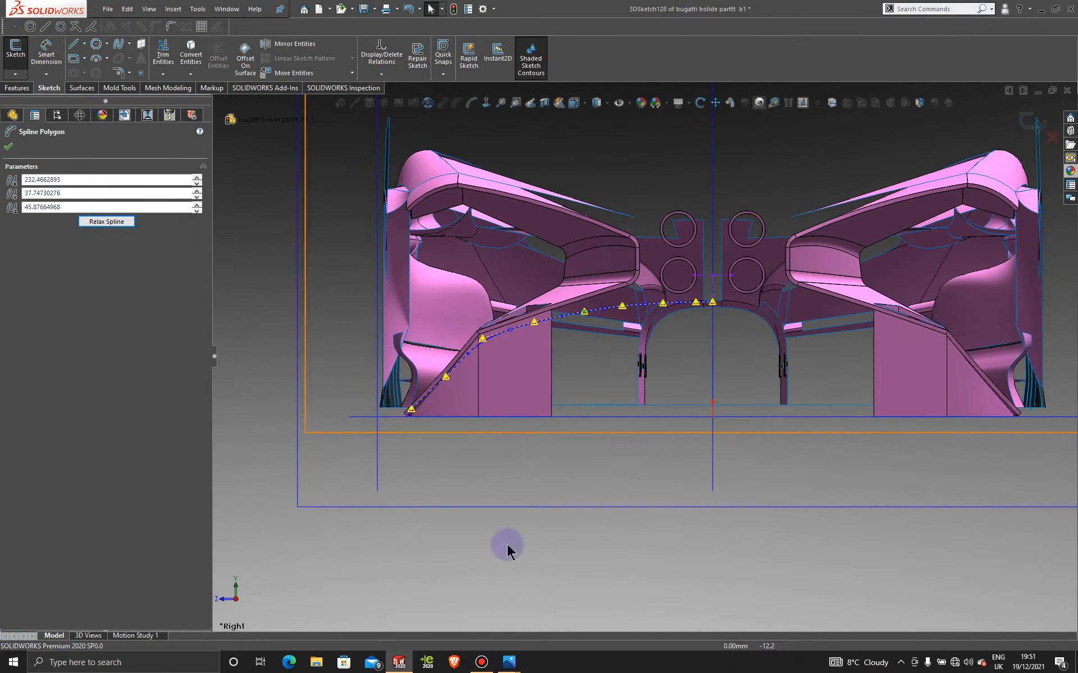
mouse_move(509, 662)
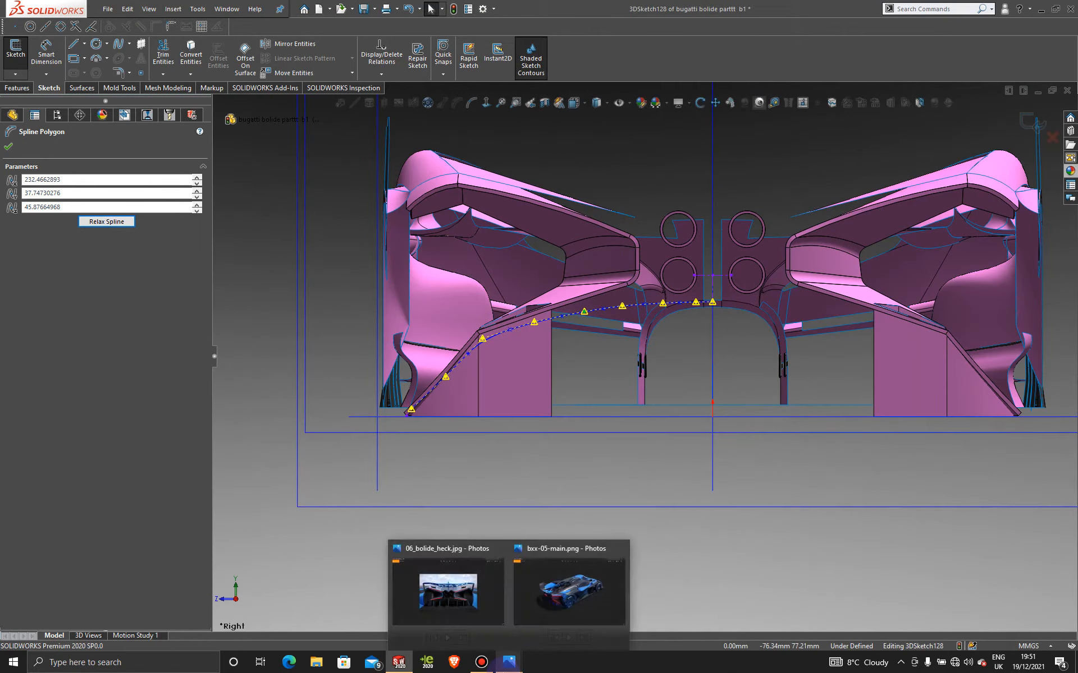
left_click(449, 595)
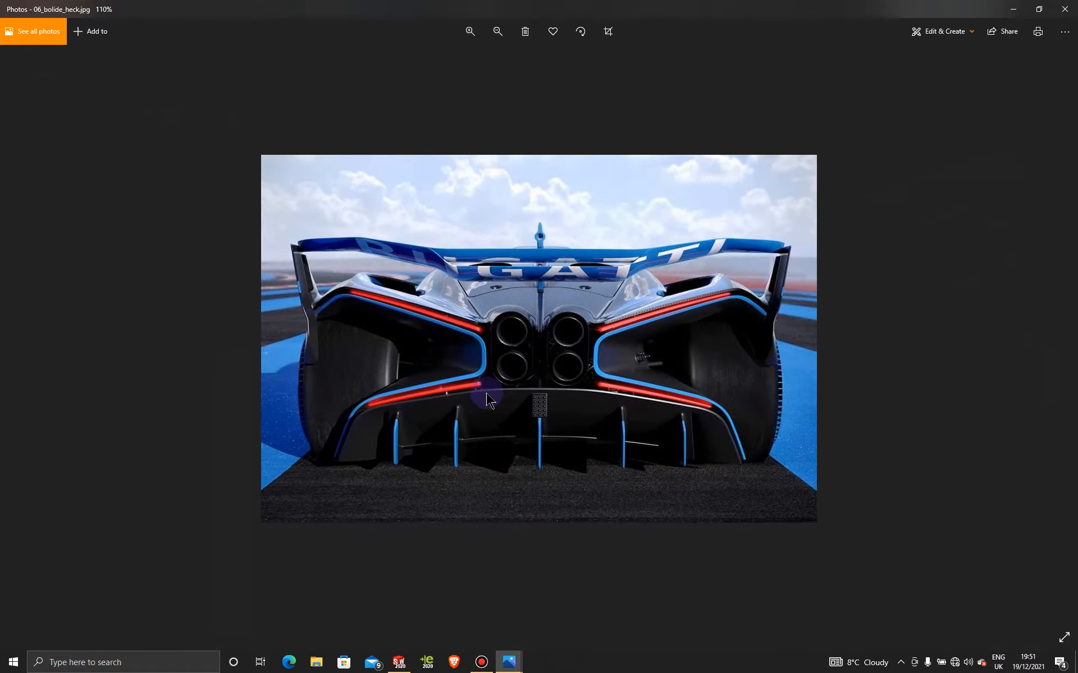
scroll(487, 399, "up", 3, "ctrl")
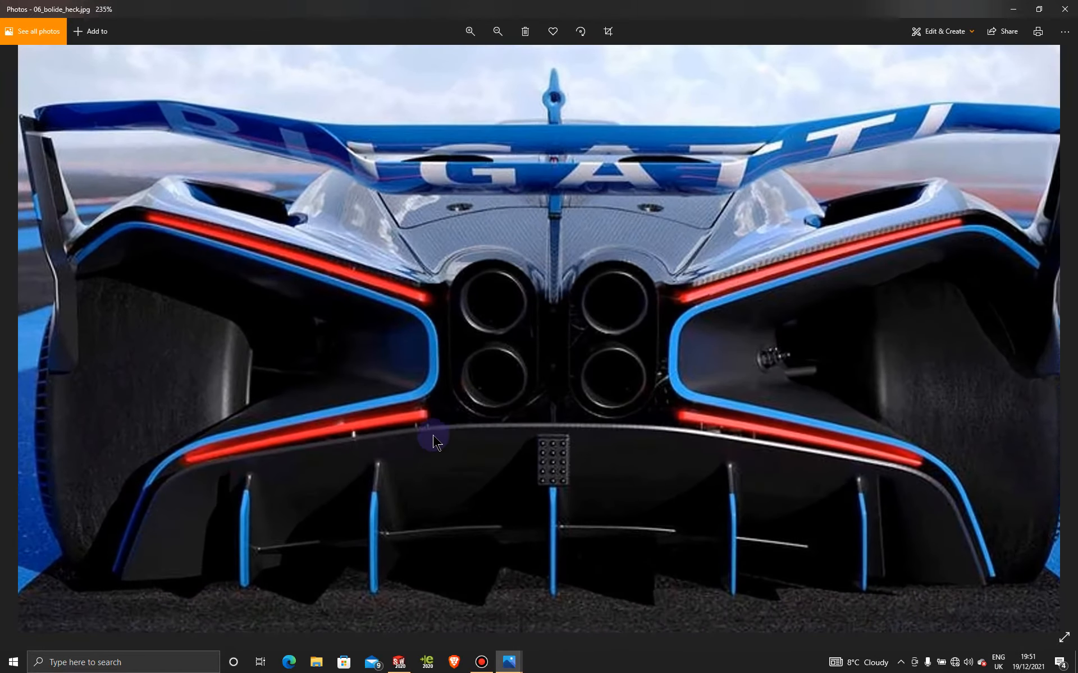
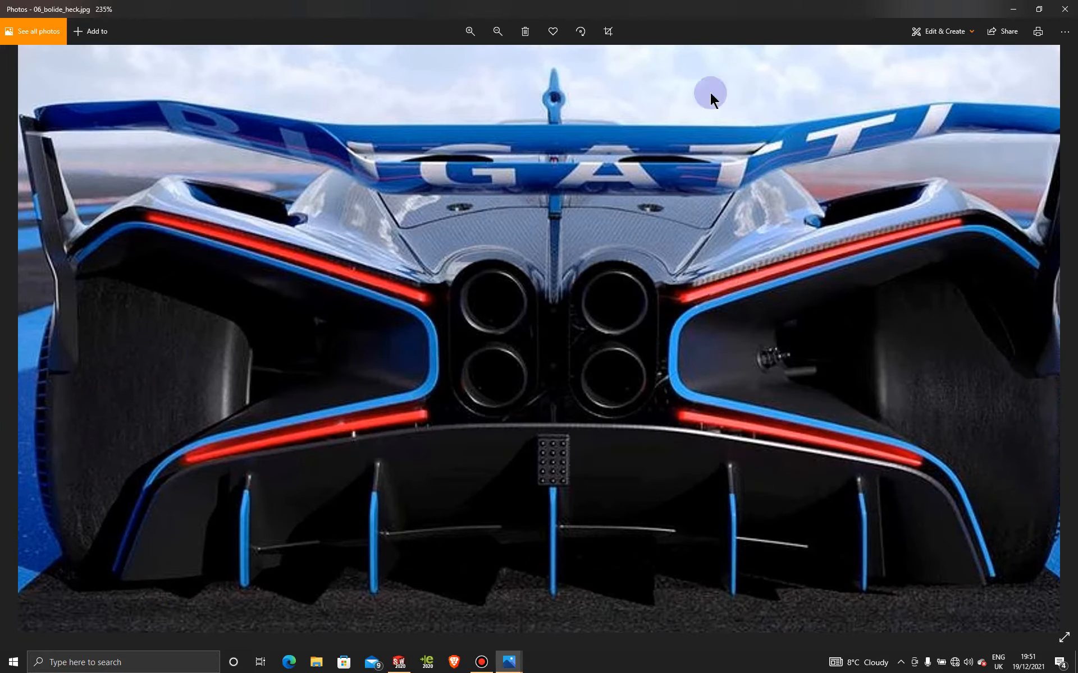
left_click(1021, 8)
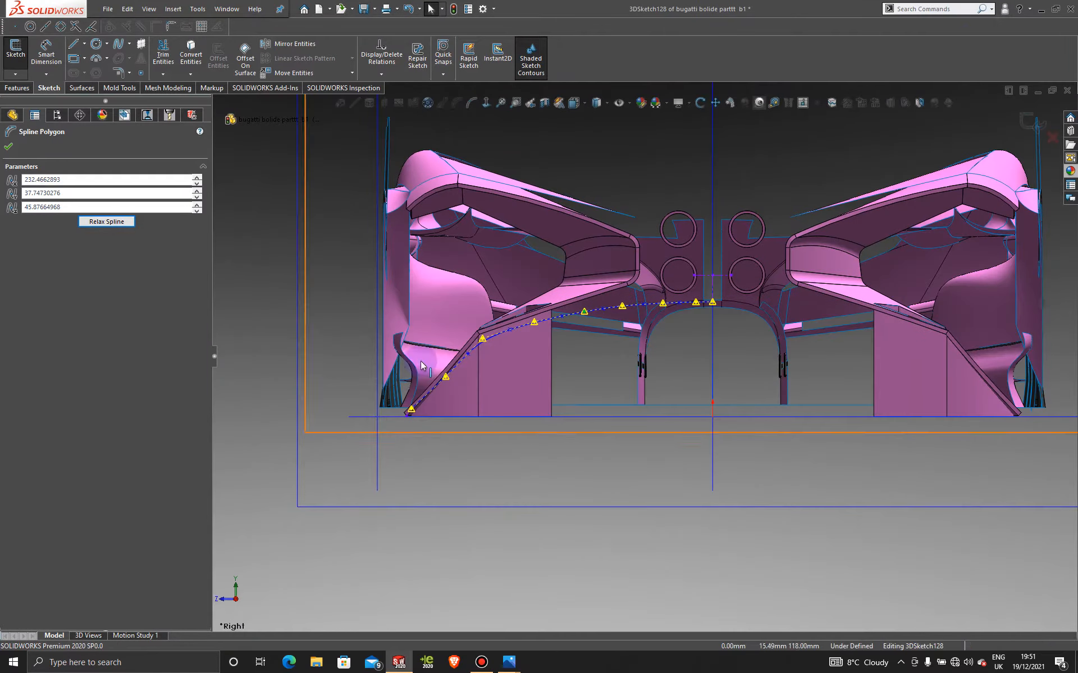
Exit the 3D sketch containing the diffuser's upper-edge spline
scroll(447, 427, "down", 2)
middle_click_drag(450, 431, 500, 464)
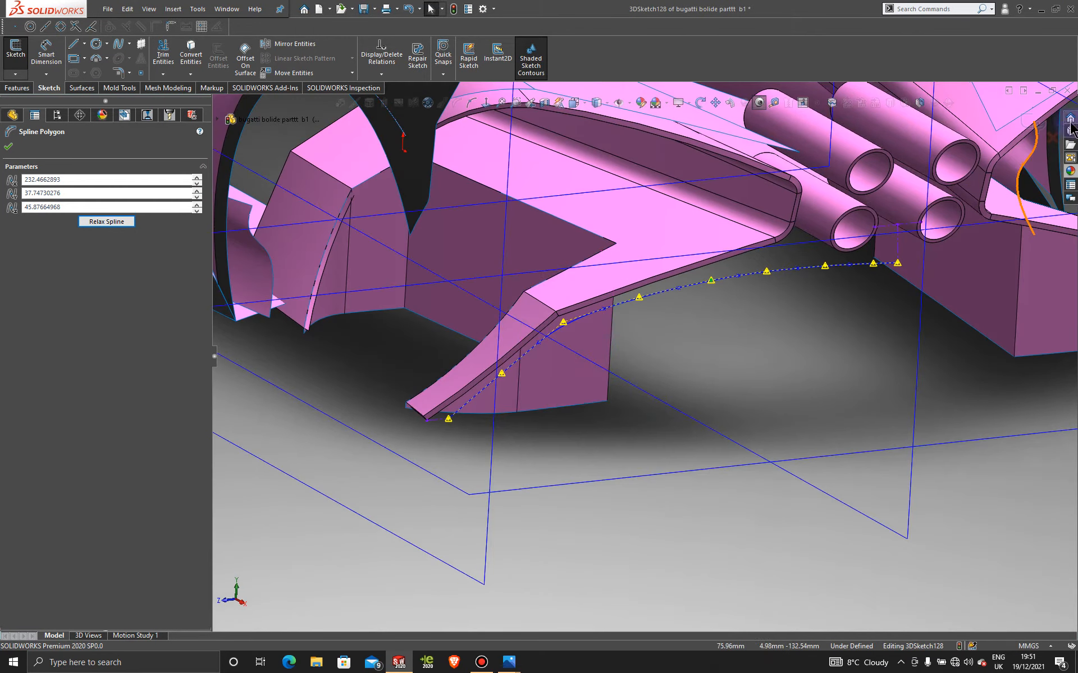
left_click(1023, 117)
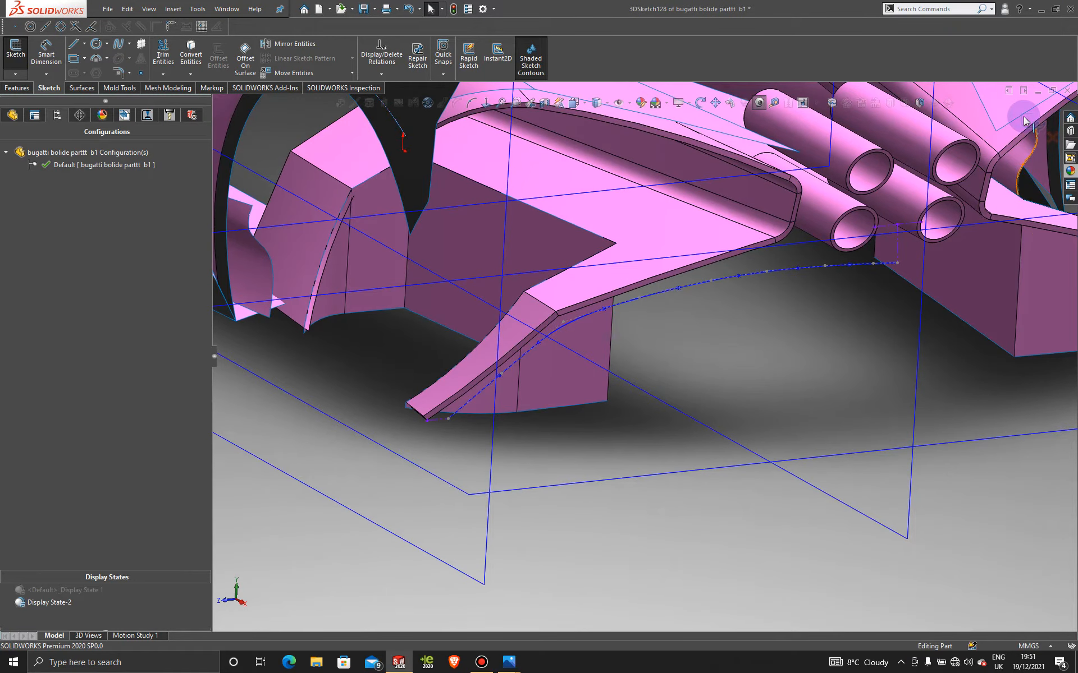
Edit 3DSketch127, moving the short line's free endpoint at the side panel's lower corner to about Y 1.41, Z 105.95 mm, and exit the sketch
left_click(437, 419)
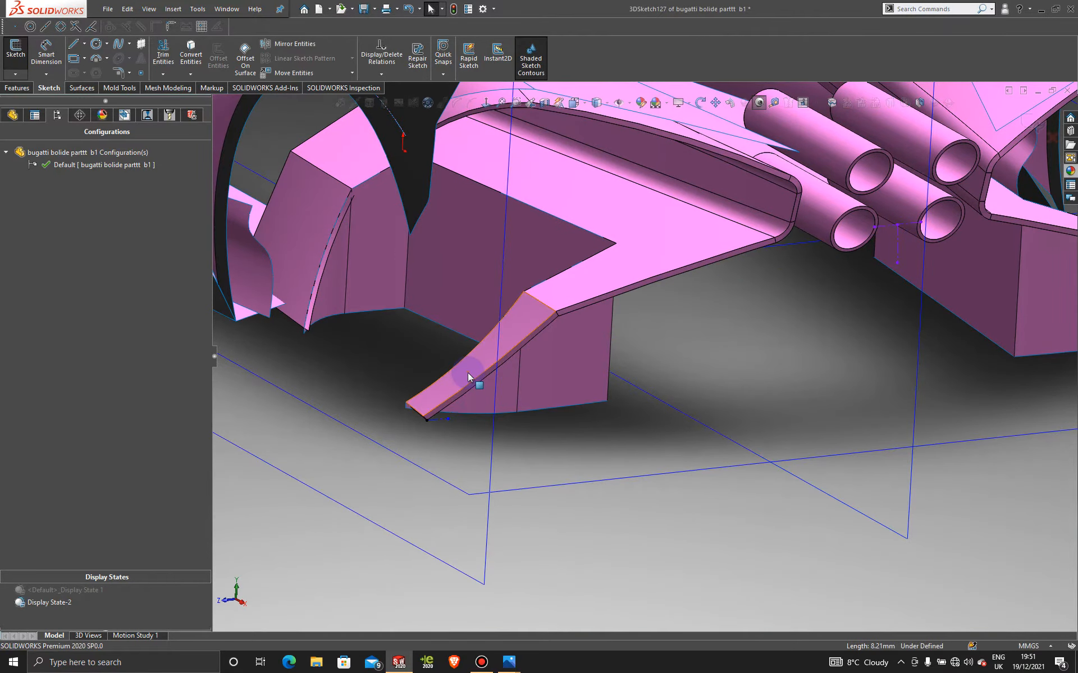
key("space")
left_click(626, 463)
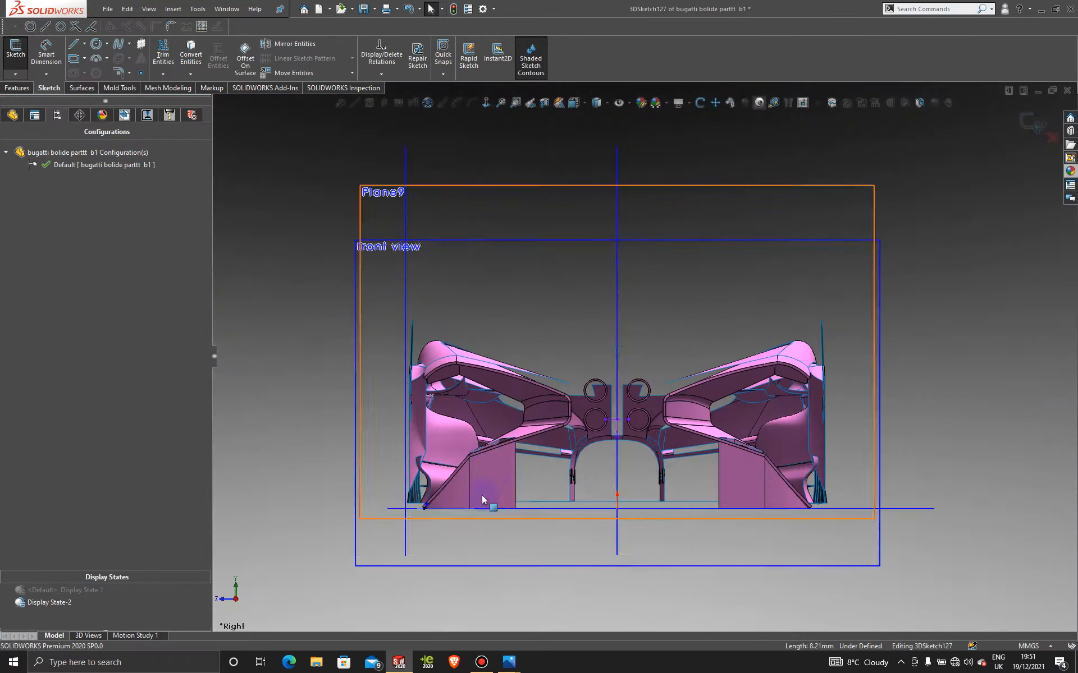
scroll(510, 450, "down", 5)
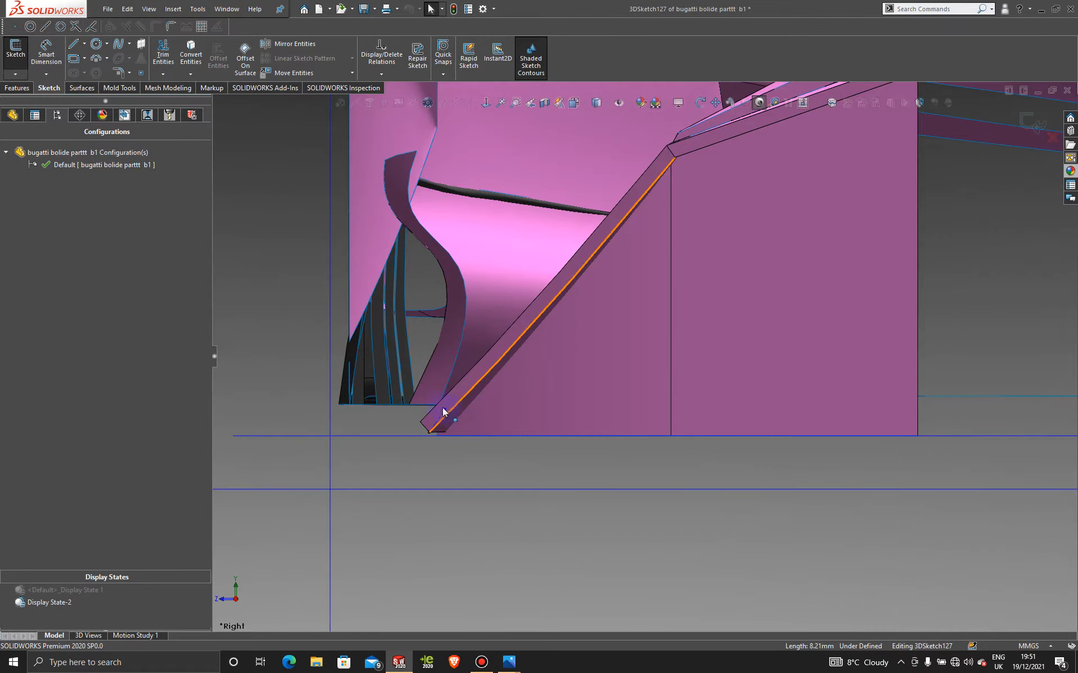
left_click(456, 430)
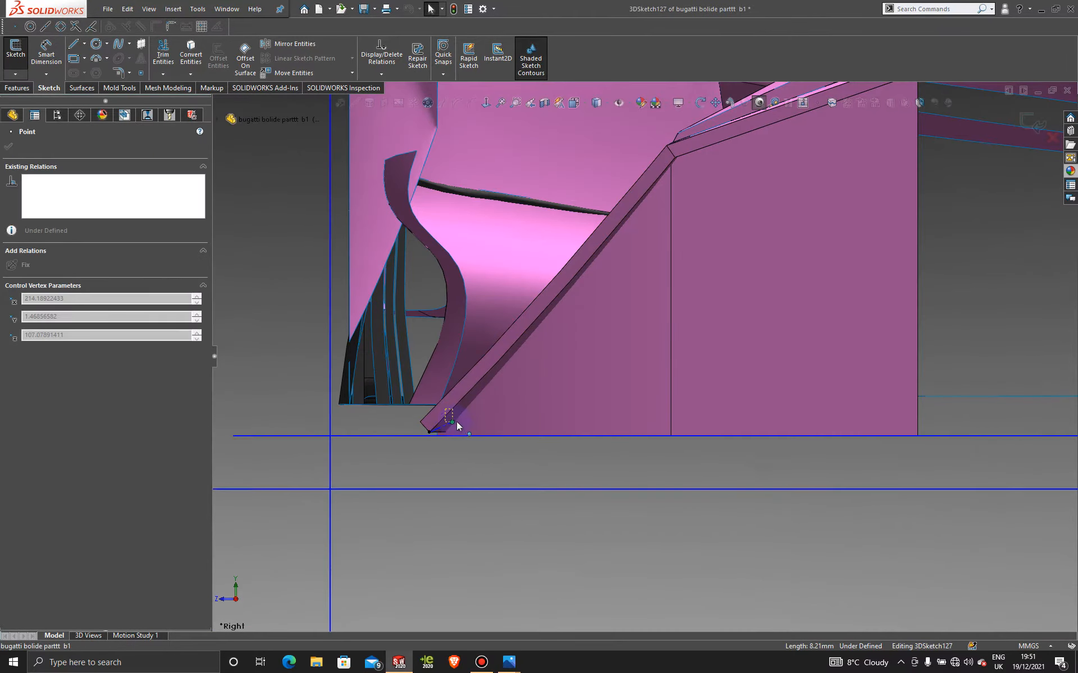
left_click_drag(456, 423, 458, 428)
left_click(463, 421)
mouse_move(465, 426)
middle_mouse_down()
mouse_move(523, 371)
mouse_move(550, 386)
mouse_move(556, 443)
mouse_move(518, 373)
mouse_move(522, 381)
middle_mouse_up()
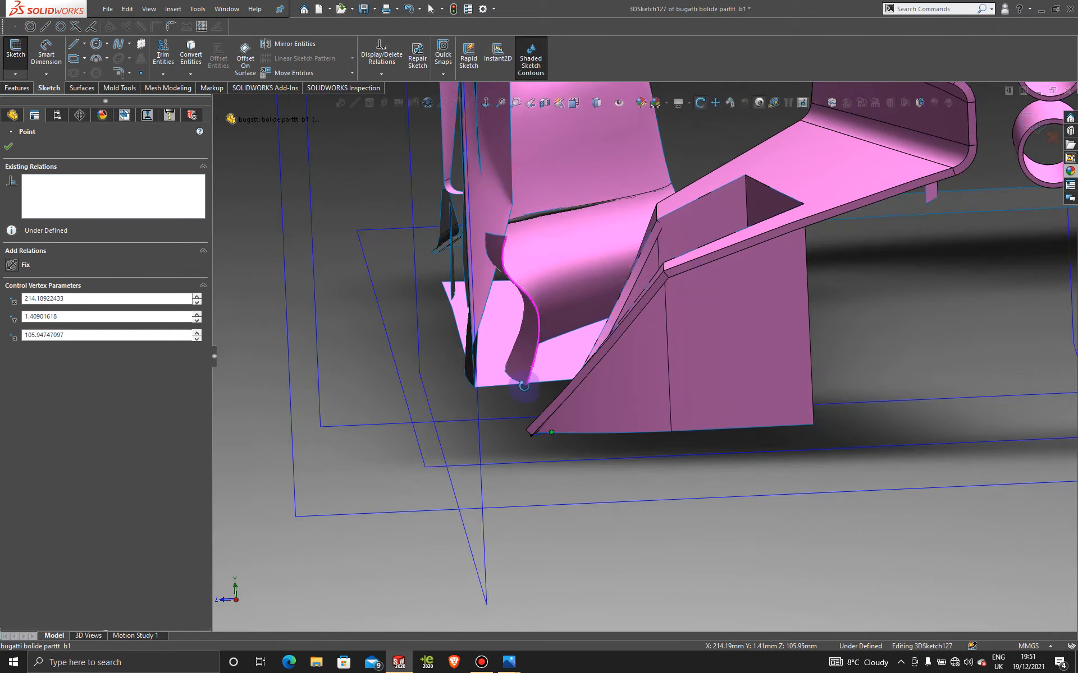
left_click(1024, 123)
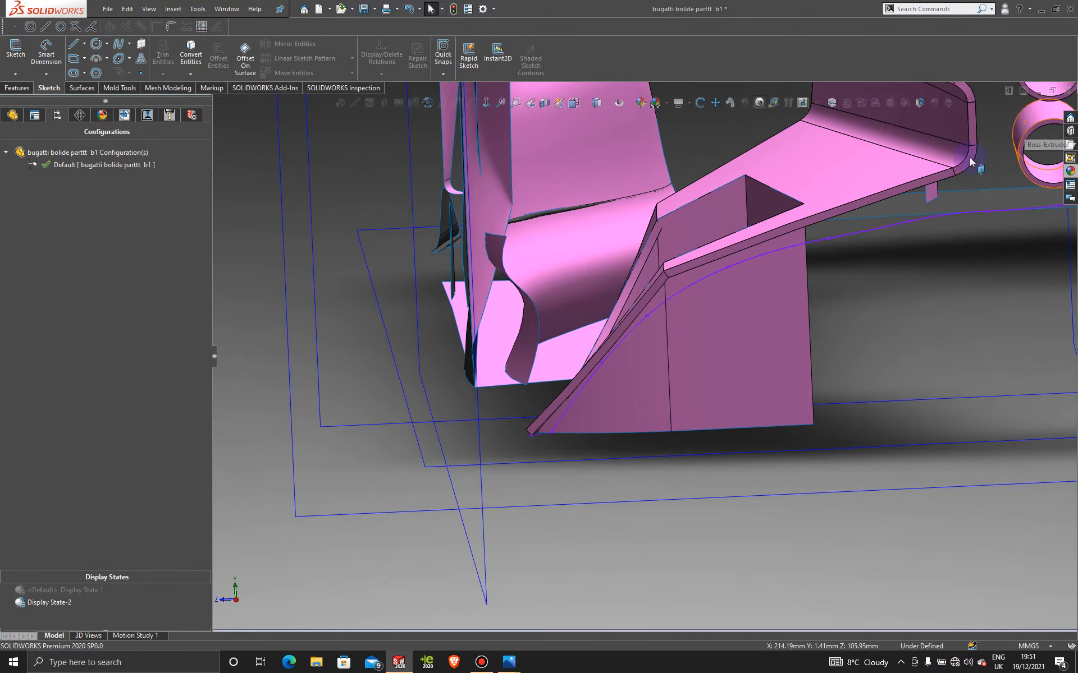
Reopen the diffuser spline's 3D sketch, 3DSketch128, for editing in the right view
key("space")
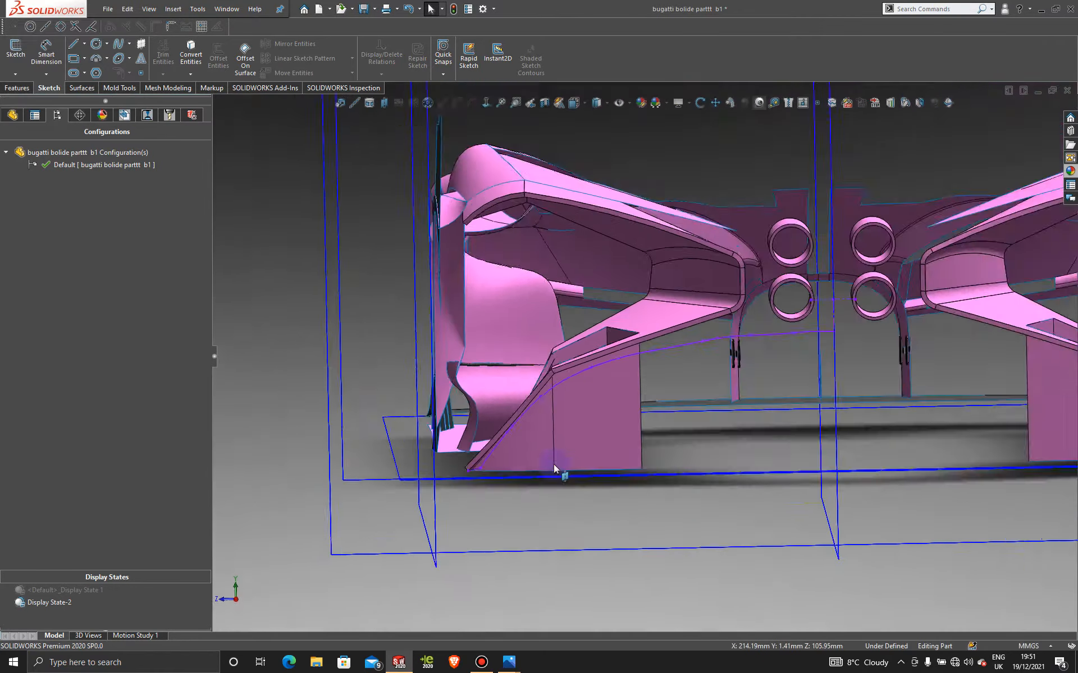
scroll(554, 463, "down", 5)
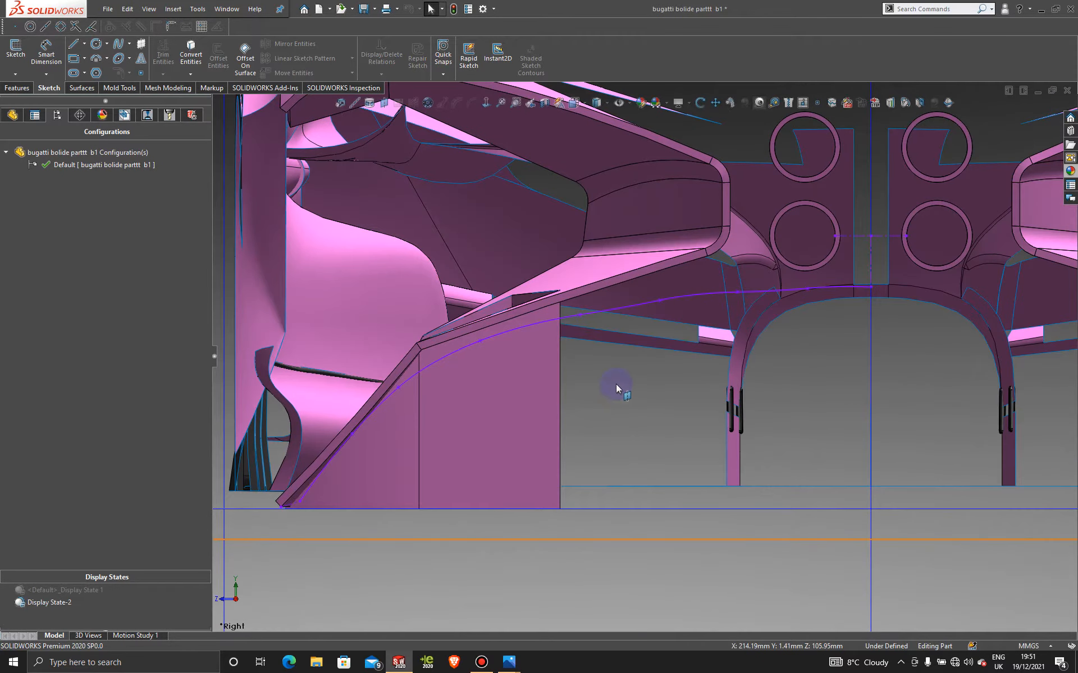
double_click(628, 302)
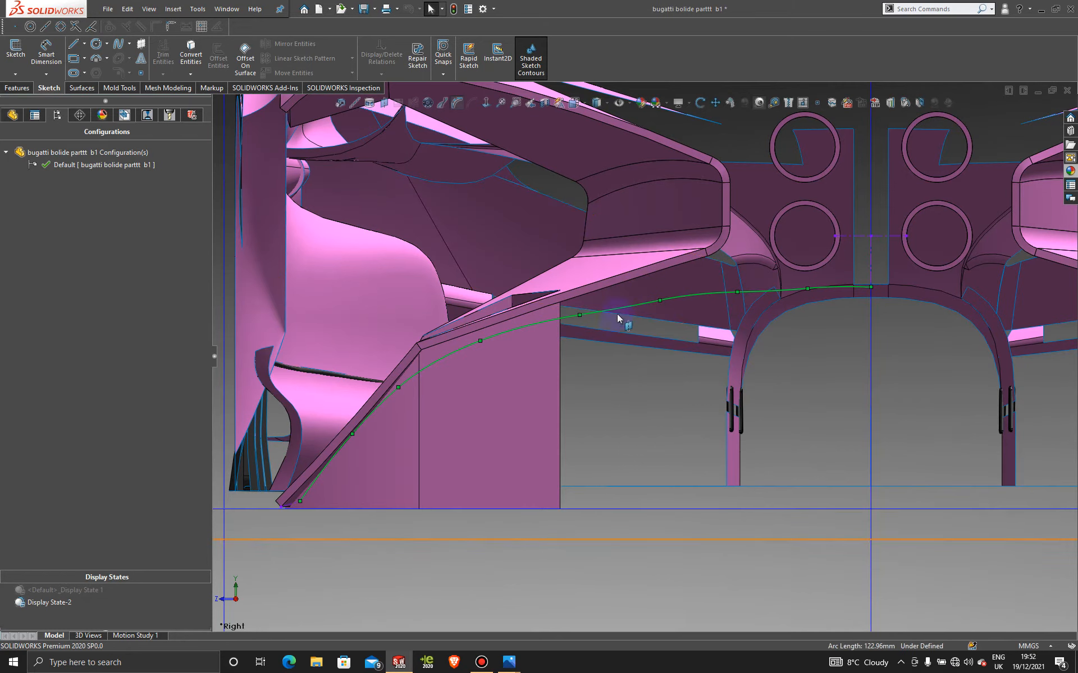
left_click(621, 308)
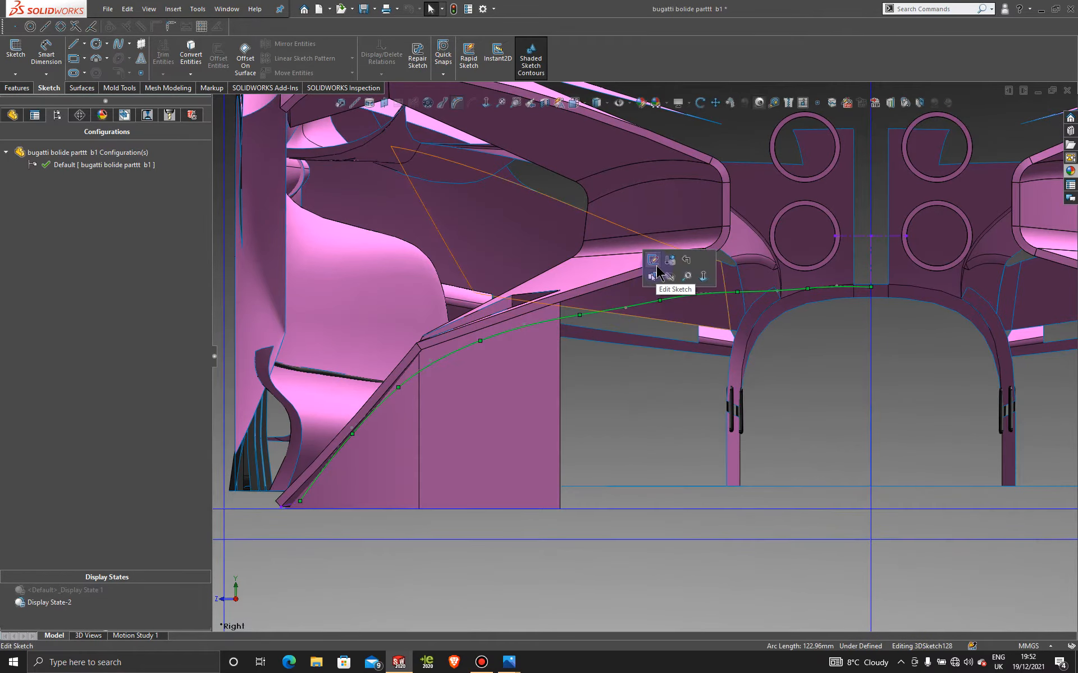
left_click(656, 266)
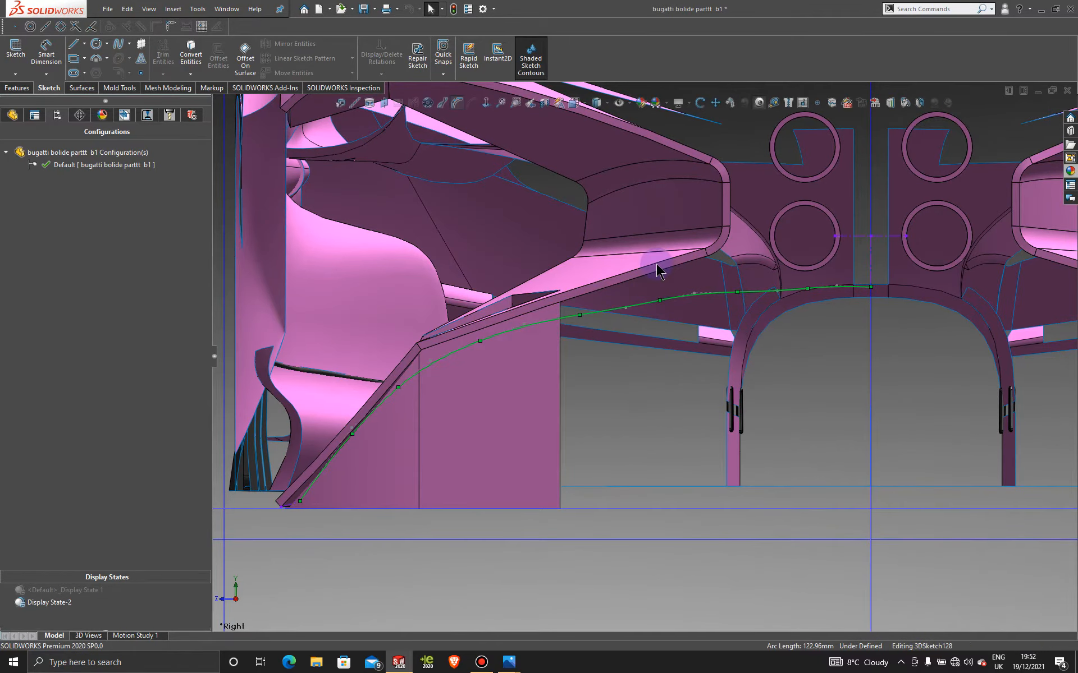
Reshape the spline's lower bend with its control polygon, placing the vertex near the panel corner at about Y 27.99, Z 82.23 mm
left_click(525, 327)
scroll(673, 400, "down", 2)
scroll(595, 373, "up", 3)
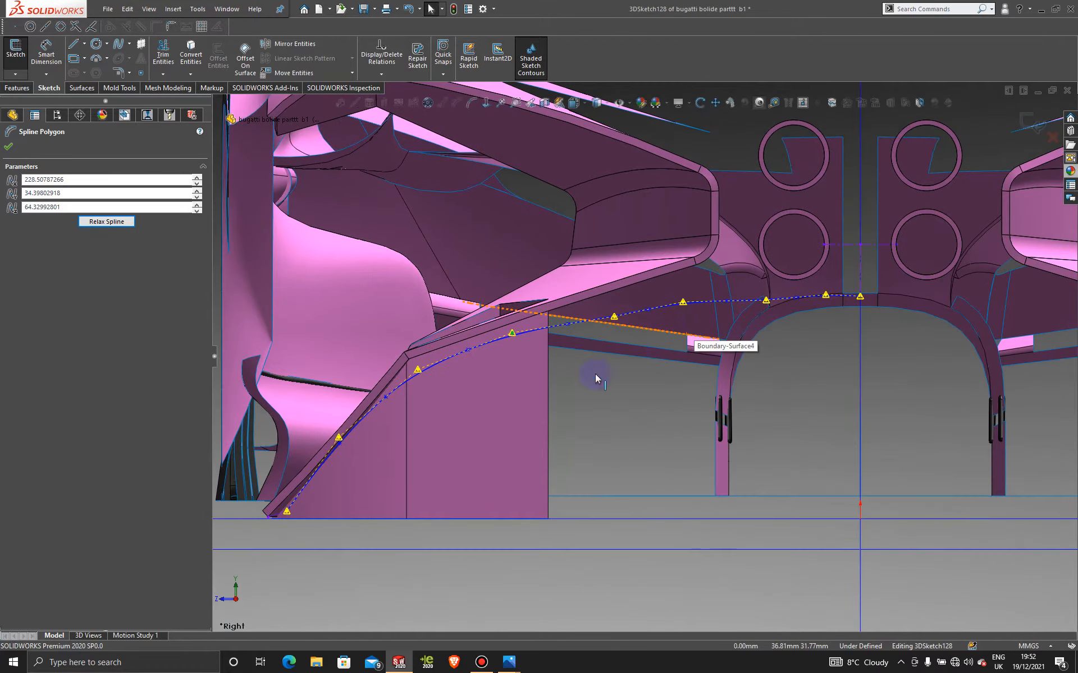
scroll(373, 435, "up", 1)
left_click(338, 437)
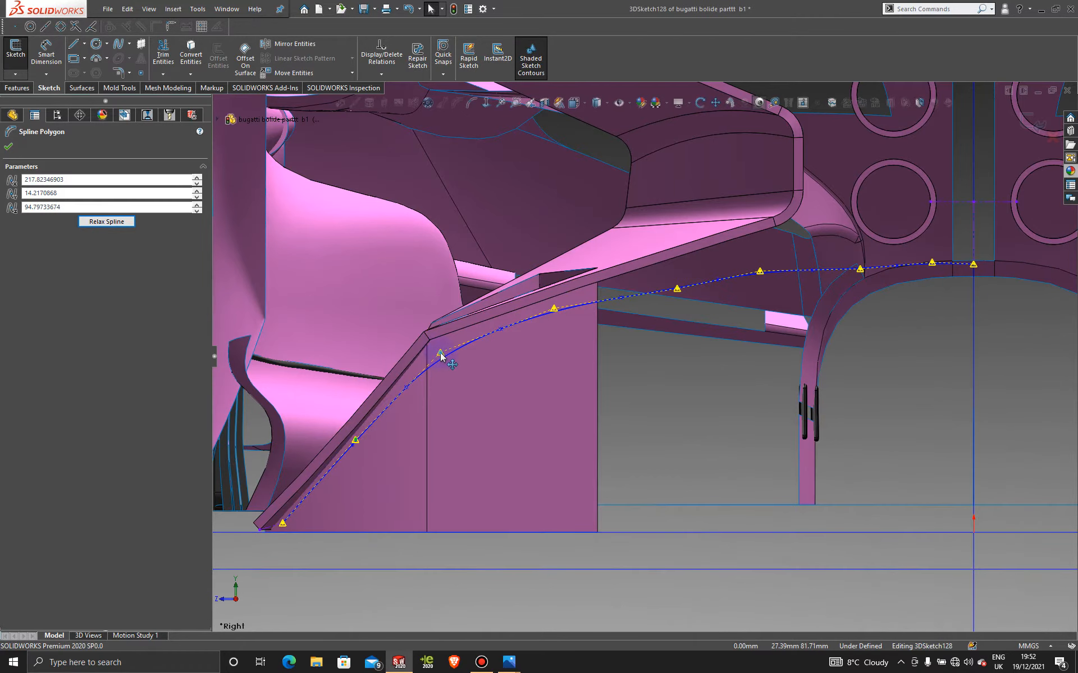
left_click_drag(440, 353, 437, 350)
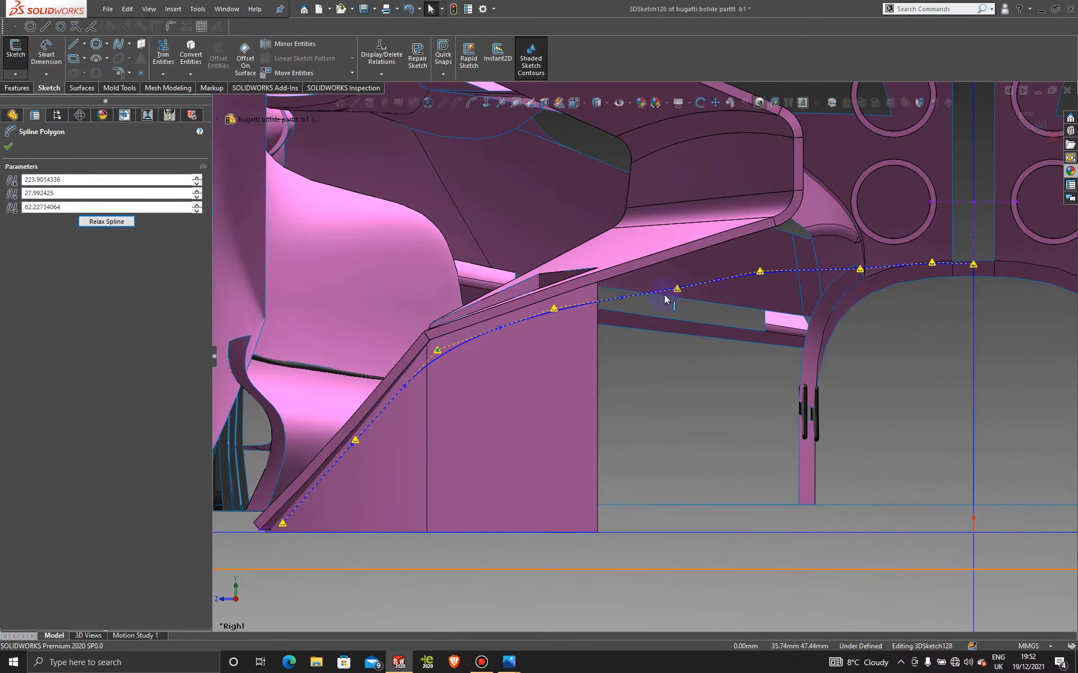
Nudge the upper control vertices toward the centre plane, placing two at about Y 40.82, Z 17.91 and Y 41.25, Z 6.64 mm
left_click_drag(677, 289, 672, 282)
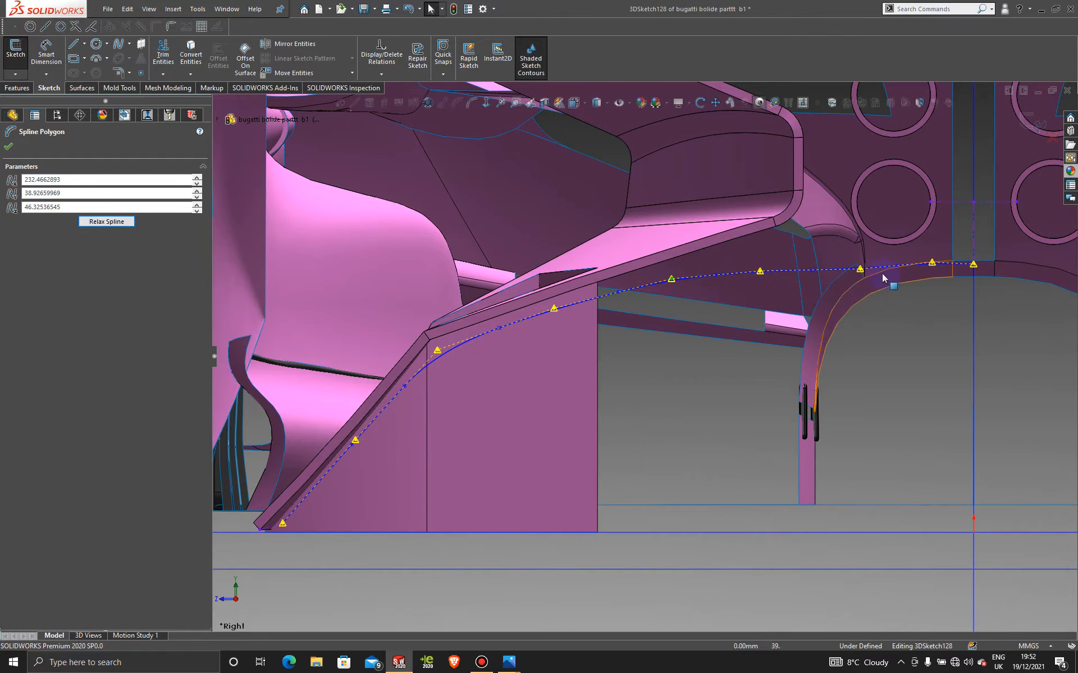
left_click_drag(860, 269, 858, 265)
left_click_drag(934, 269, 932, 273)
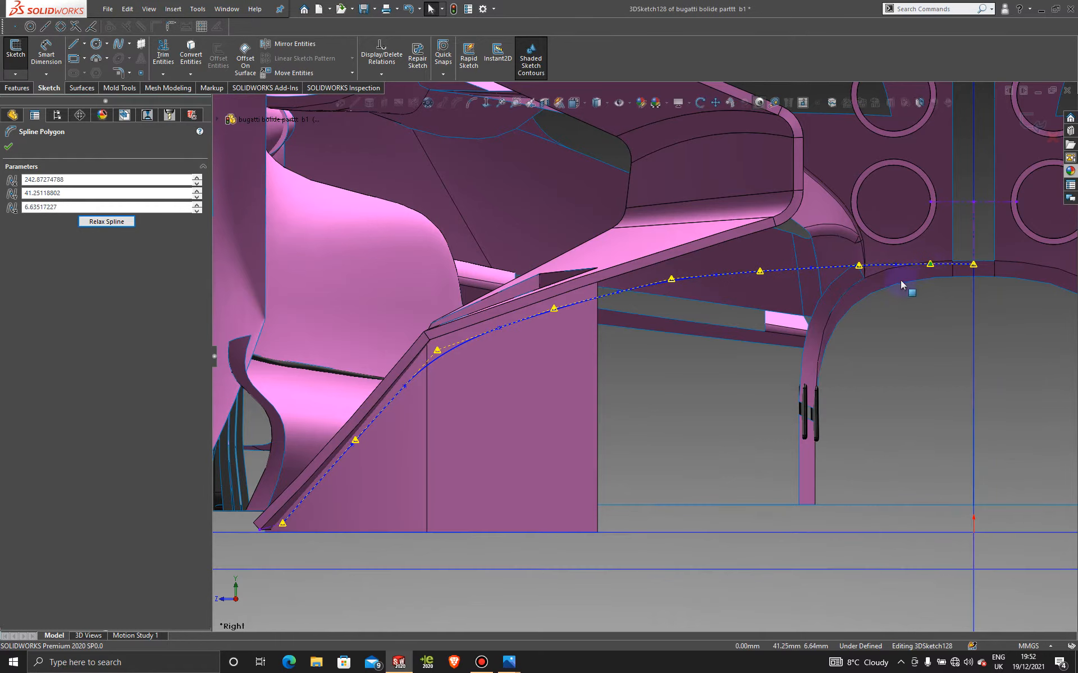
left_click_drag(858, 269, 857, 271)
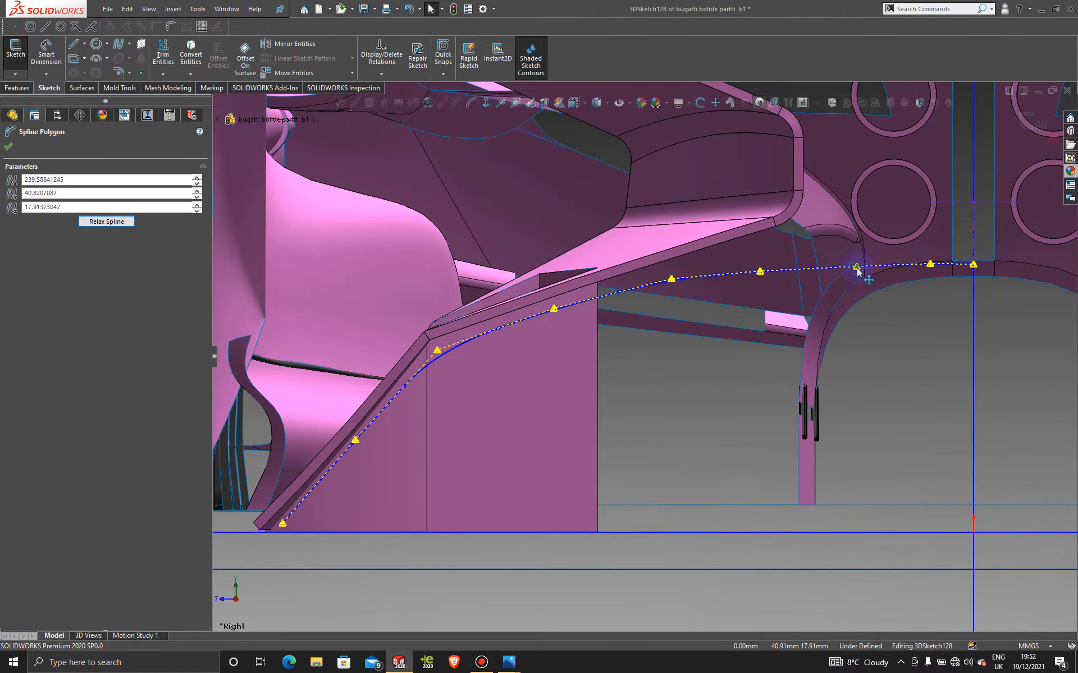
Smooth the spline's middle run by moving two control vertices to about Y 39.79, Z 32.55 and Y 38.11, Z 45.42 mm
left_click(761, 274)
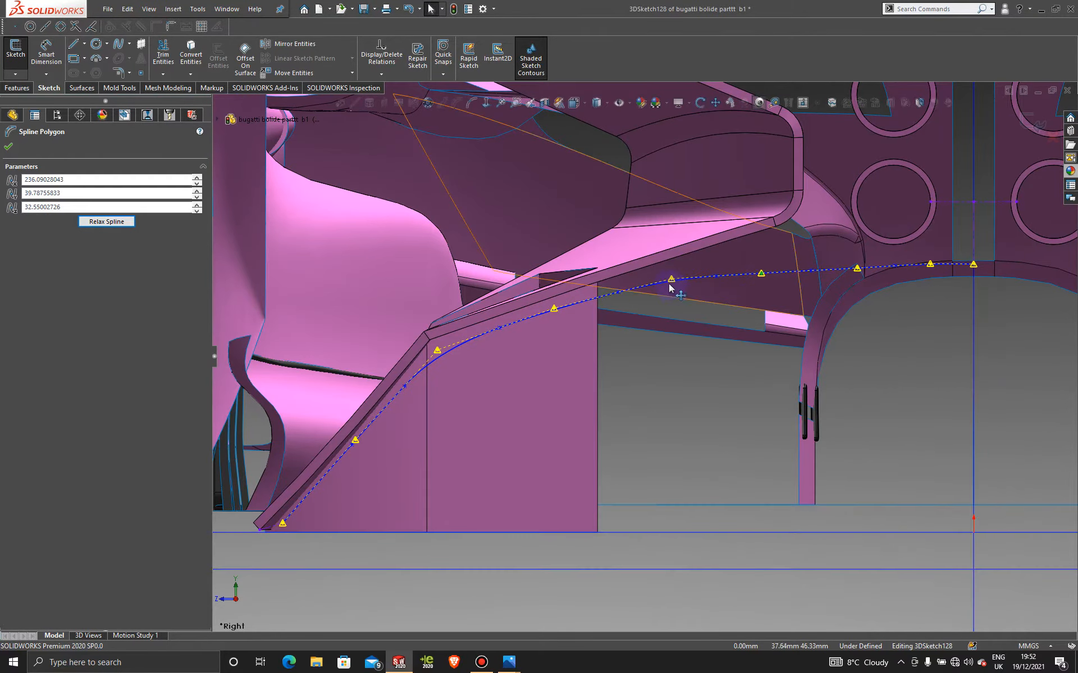
left_click_drag(671, 282, 675, 286)
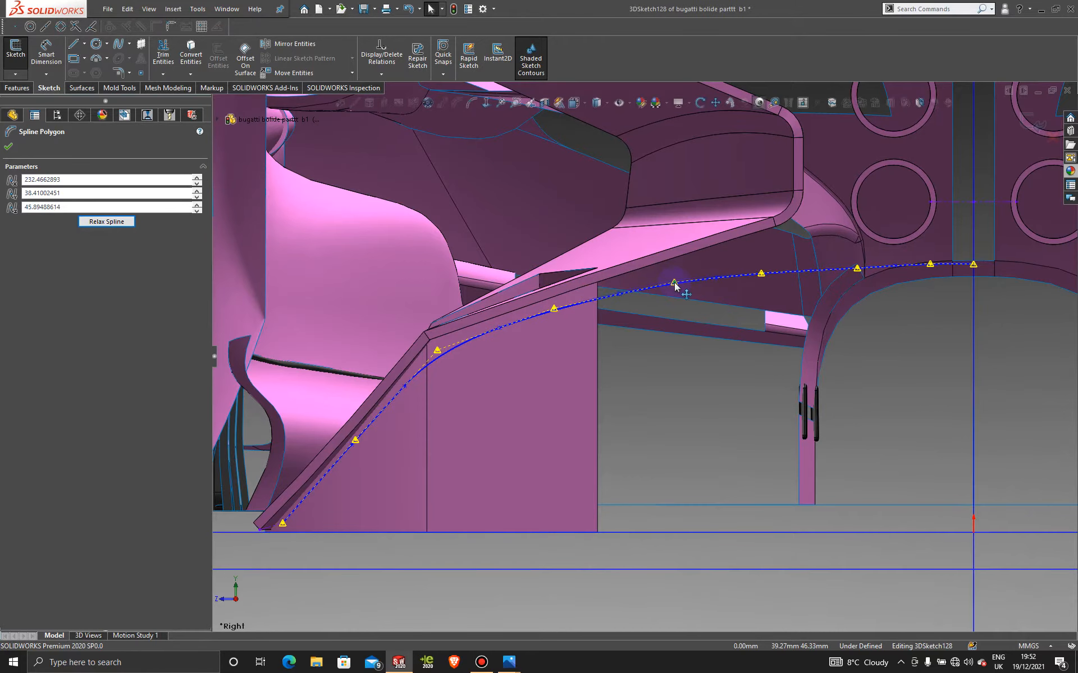
scroll(903, 278, "up", 1)
scroll(881, 279, "down", 1)
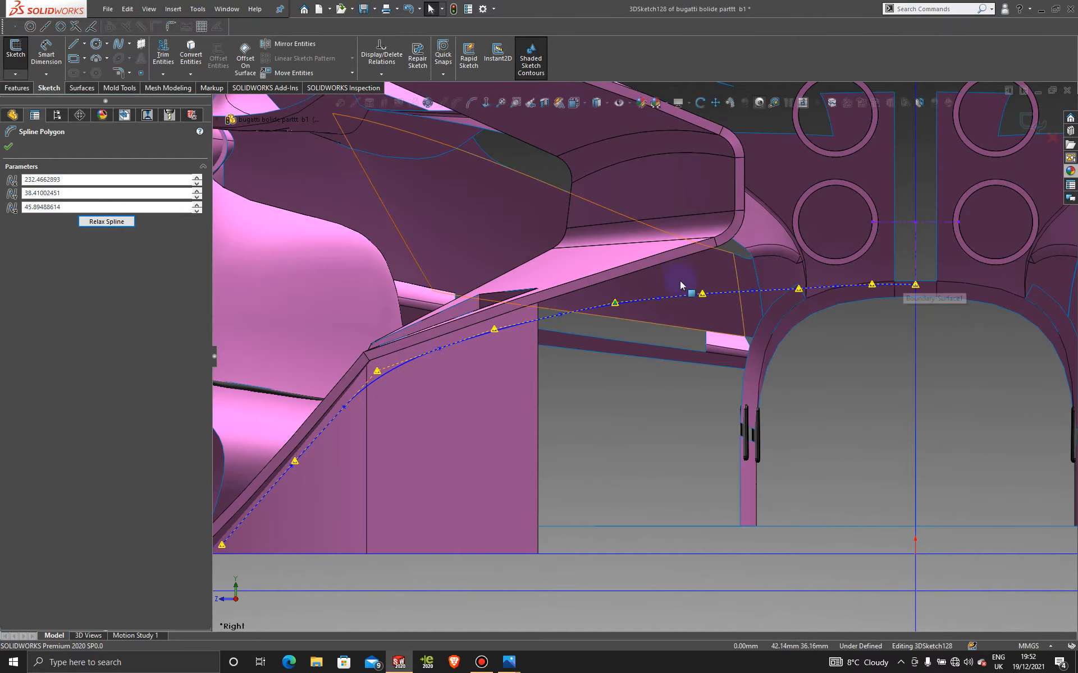
left_click_drag(616, 307, 617, 309)
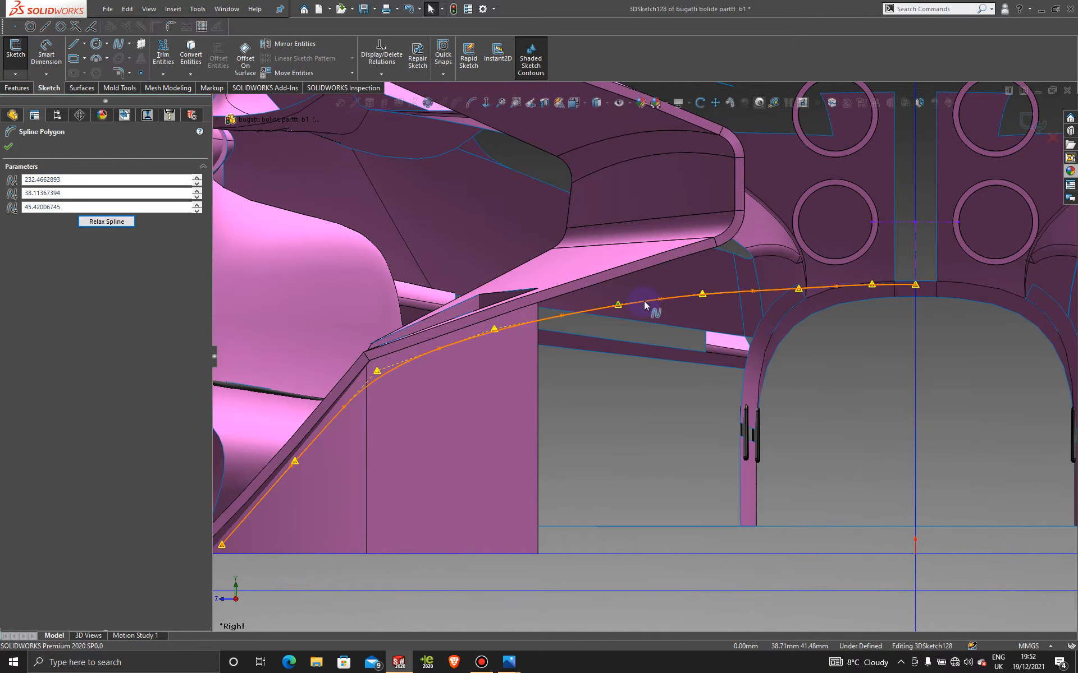
Constrain the tangent handle at the spline's centre-plane end with an Along Z relation
left_click(896, 286)
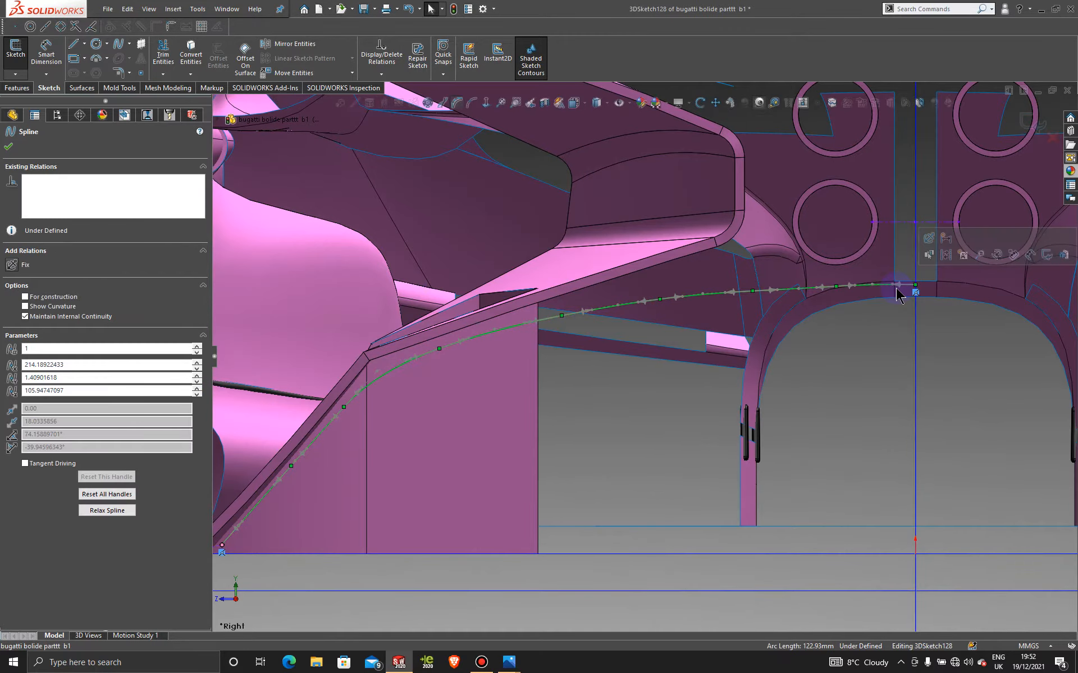
scroll(896, 288, "down", 2)
scroll(536, 348, "up", 3)
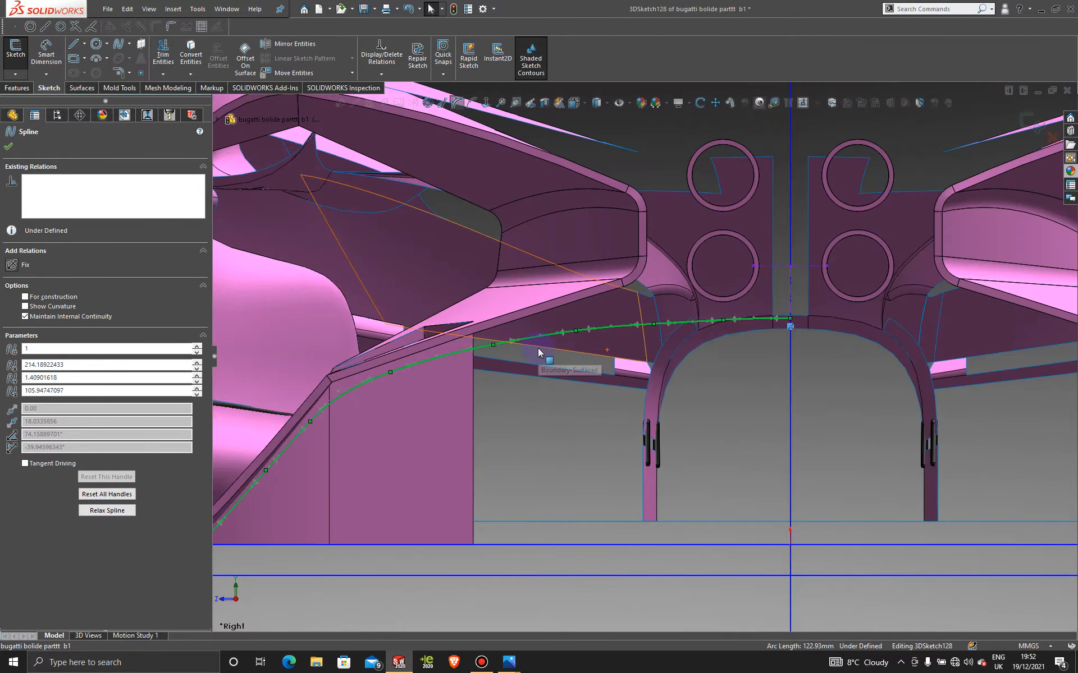
left_click(437, 357)
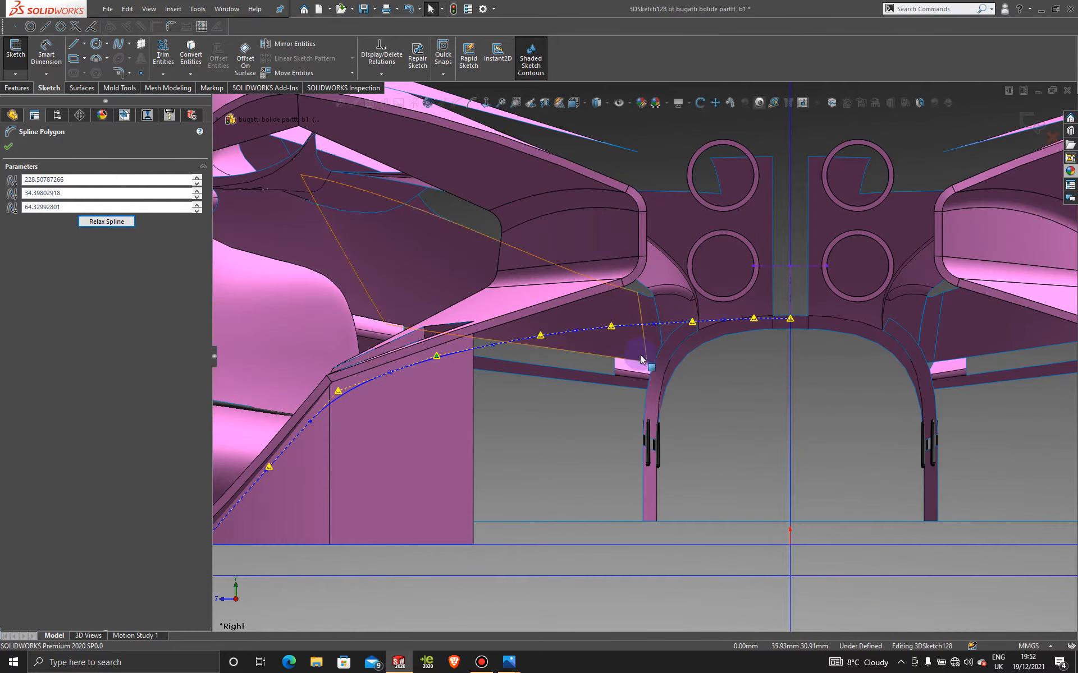
scroll(710, 347, "down", 2)
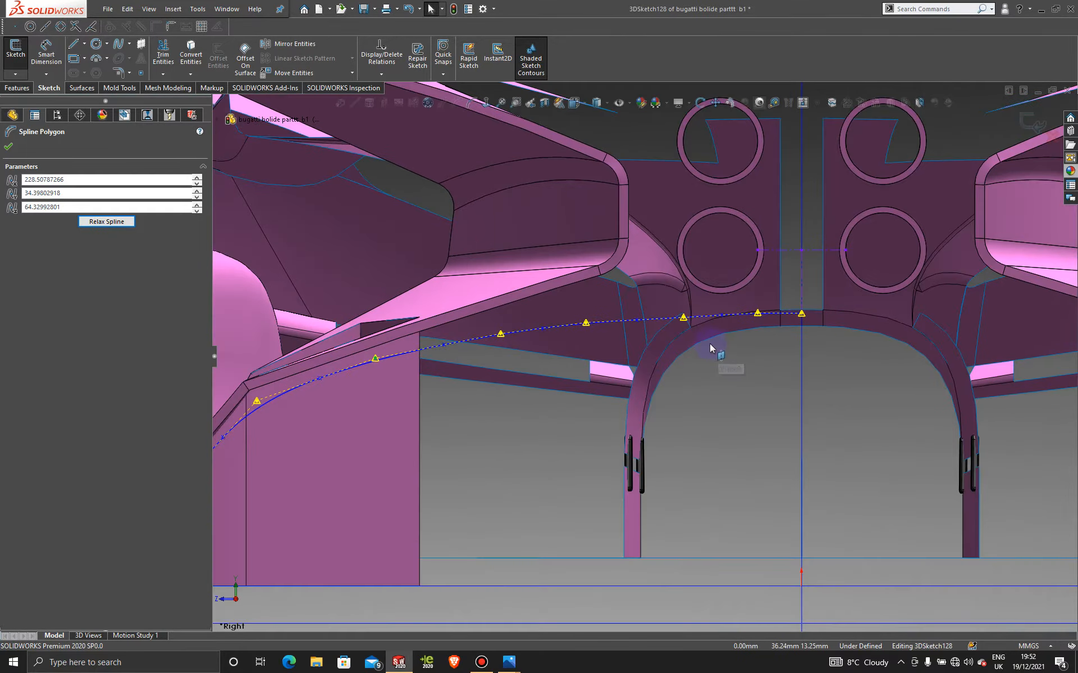
left_click(782, 314)
scroll(786, 331, "down", 3)
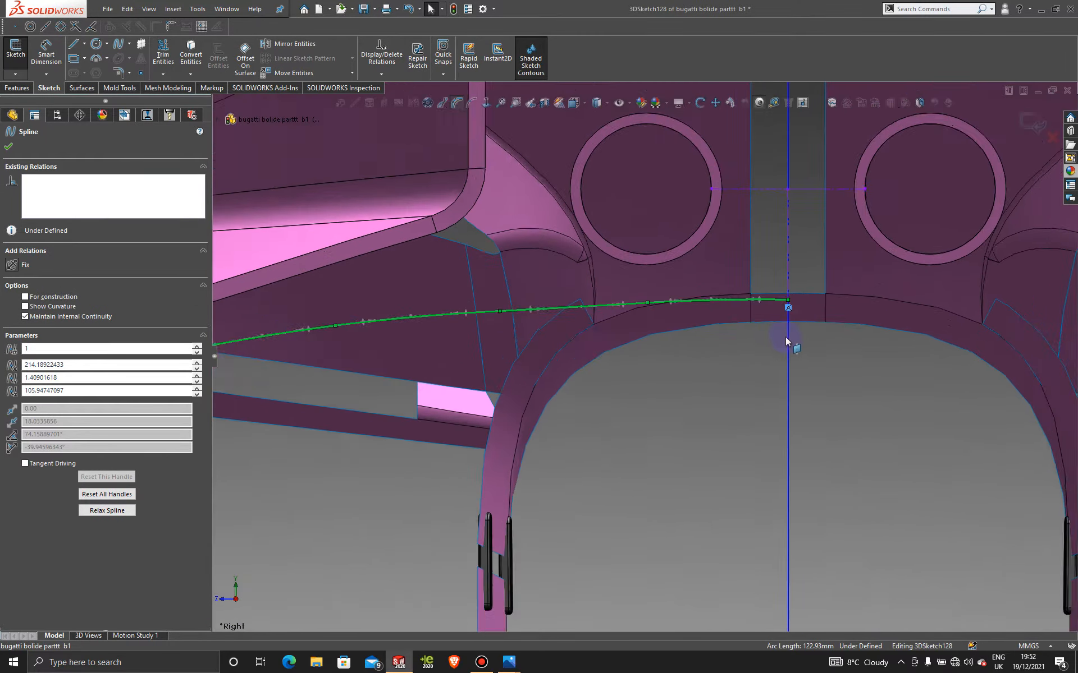
left_click(749, 292)
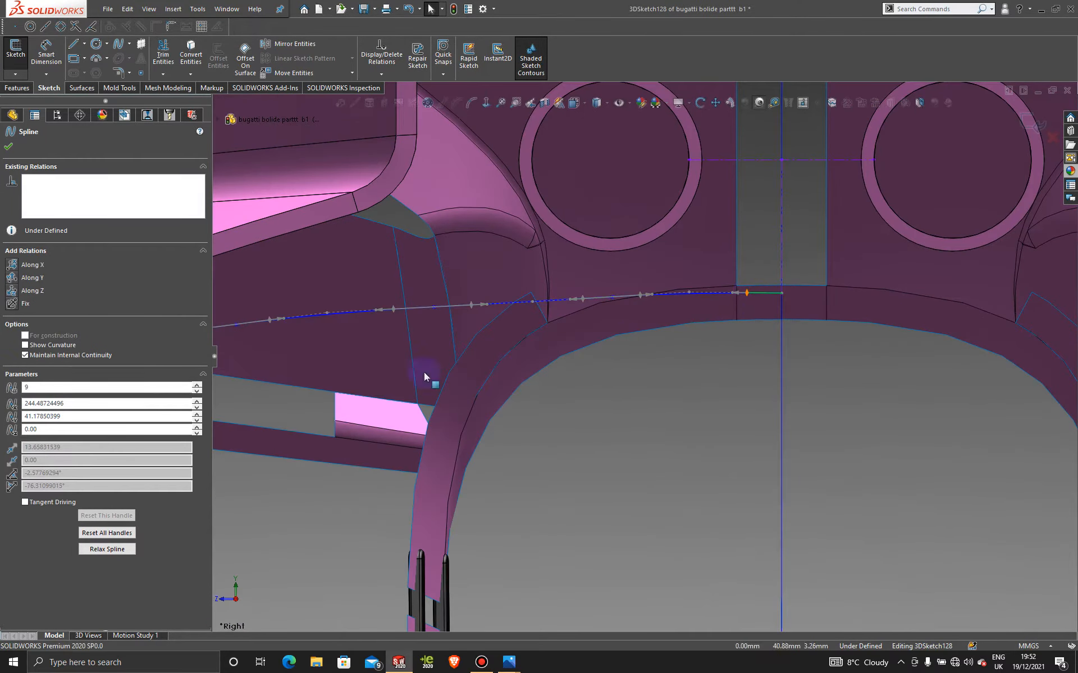
left_click(12, 292)
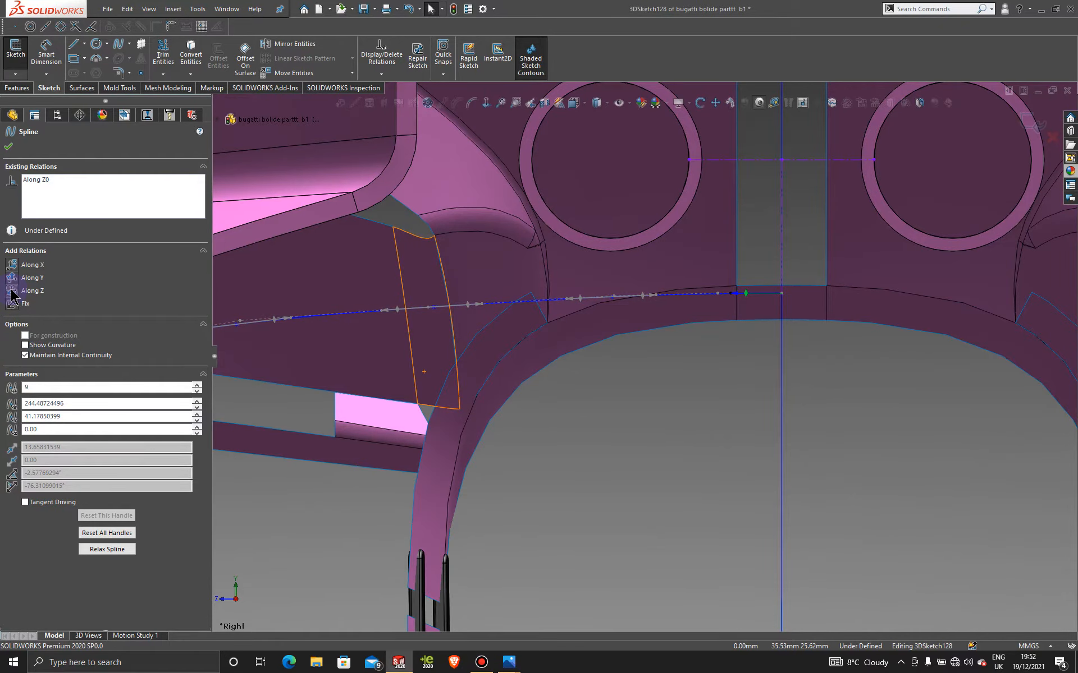
left_click(8, 148)
scroll(631, 379, "up", 2)
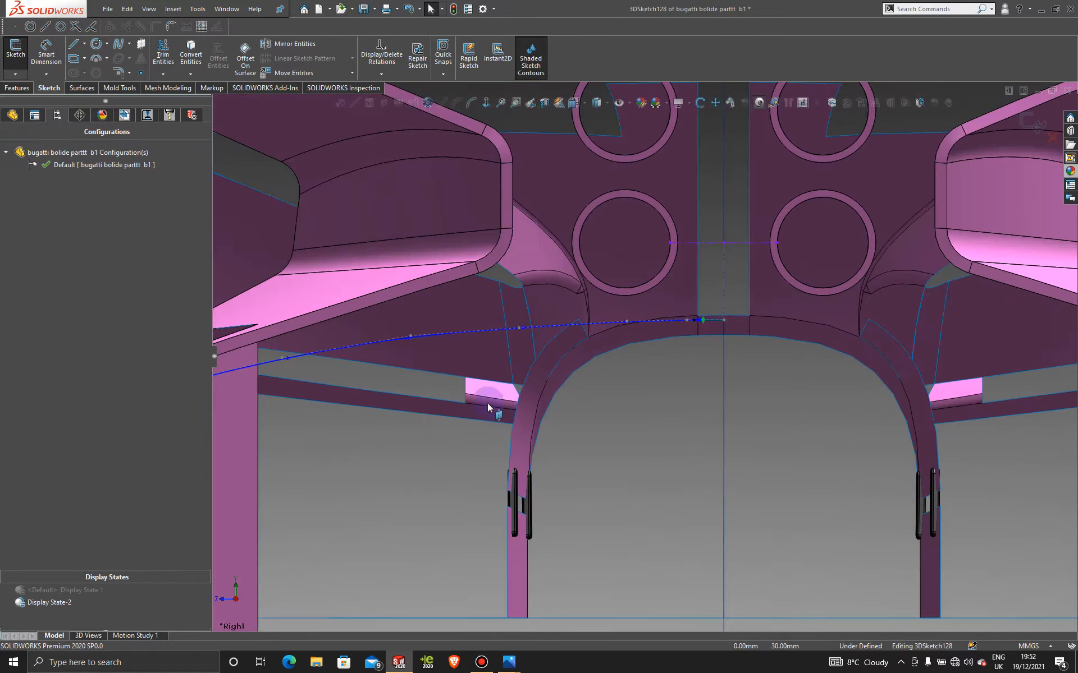
Respace the spline's upper control vertices away from the centre plane, placing the third one from the end at about Y 40.07, Z 29.35 mm
left_click(409, 335)
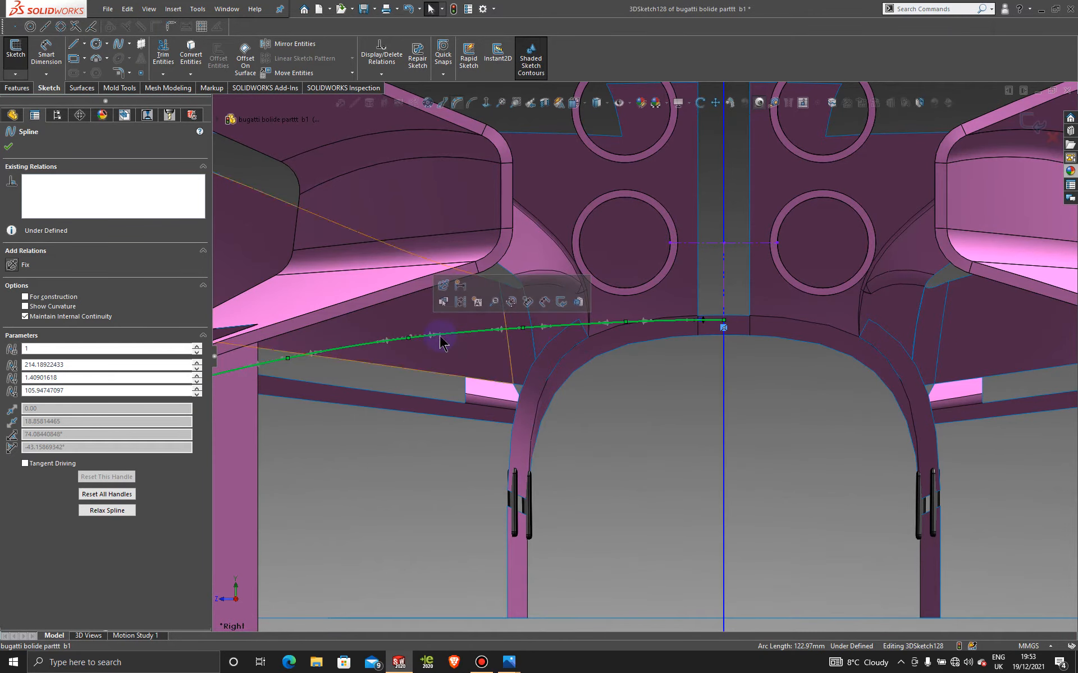
left_click(282, 359)
key("Escape")
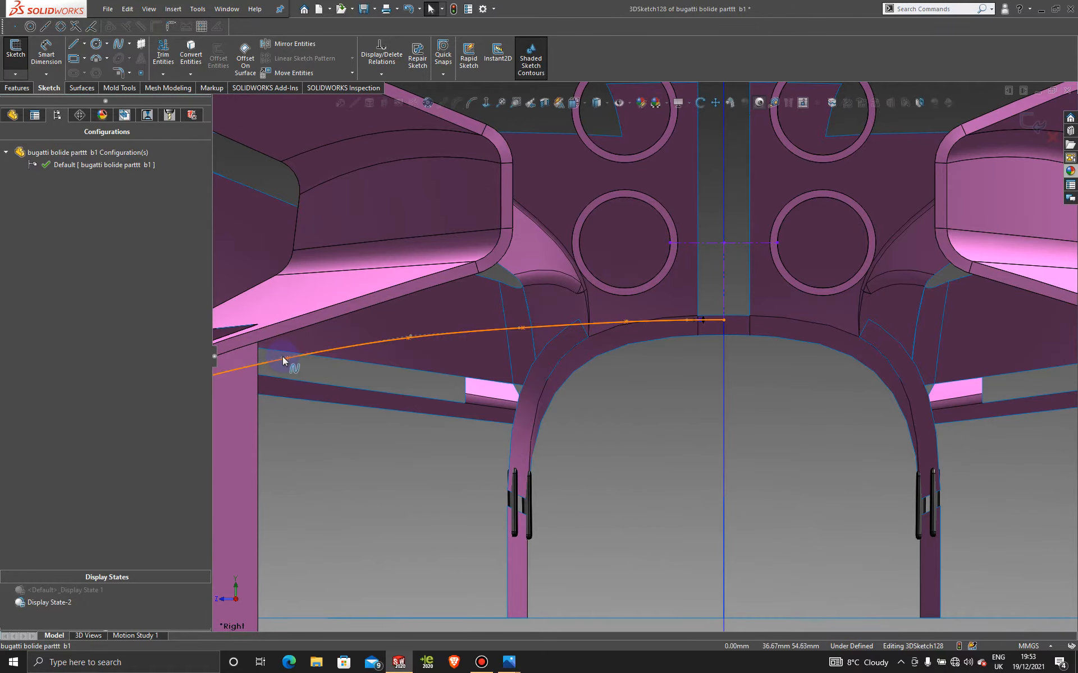
left_click(282, 358)
scroll(431, 372, "up", 3)
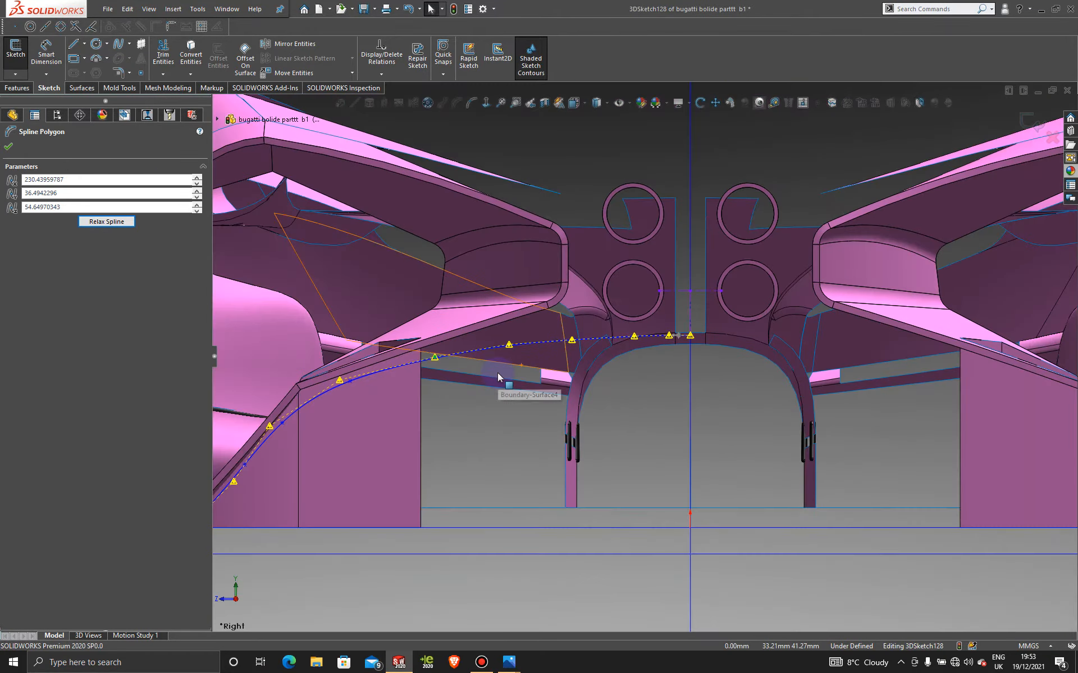
scroll(496, 377, "down", 2)
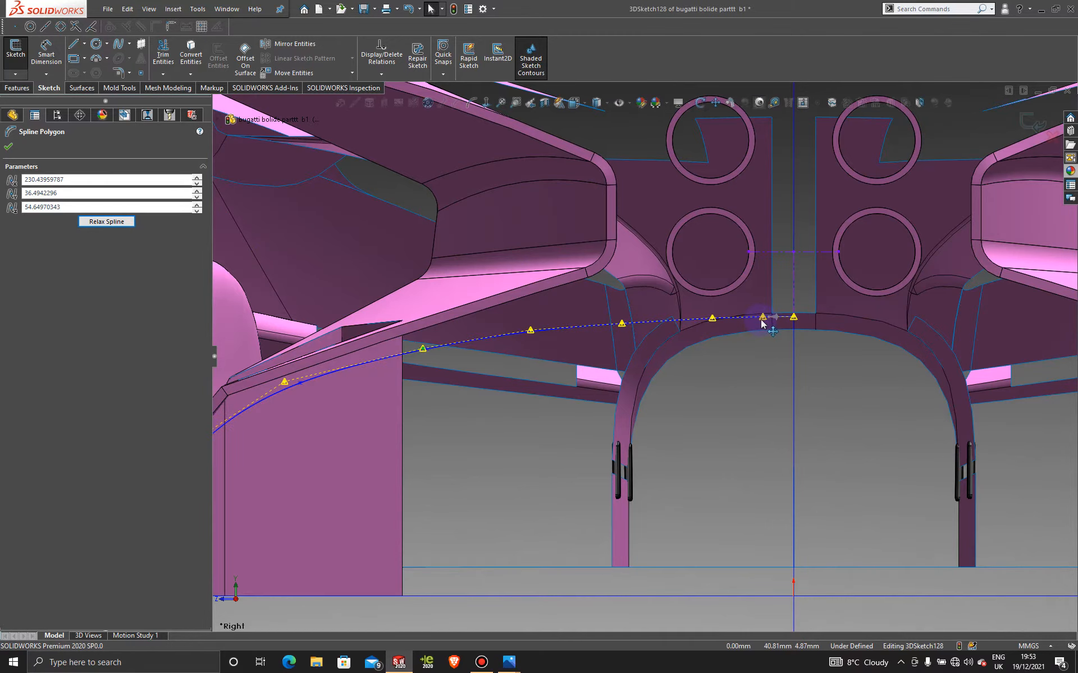
left_click_drag(763, 324, 582, 332)
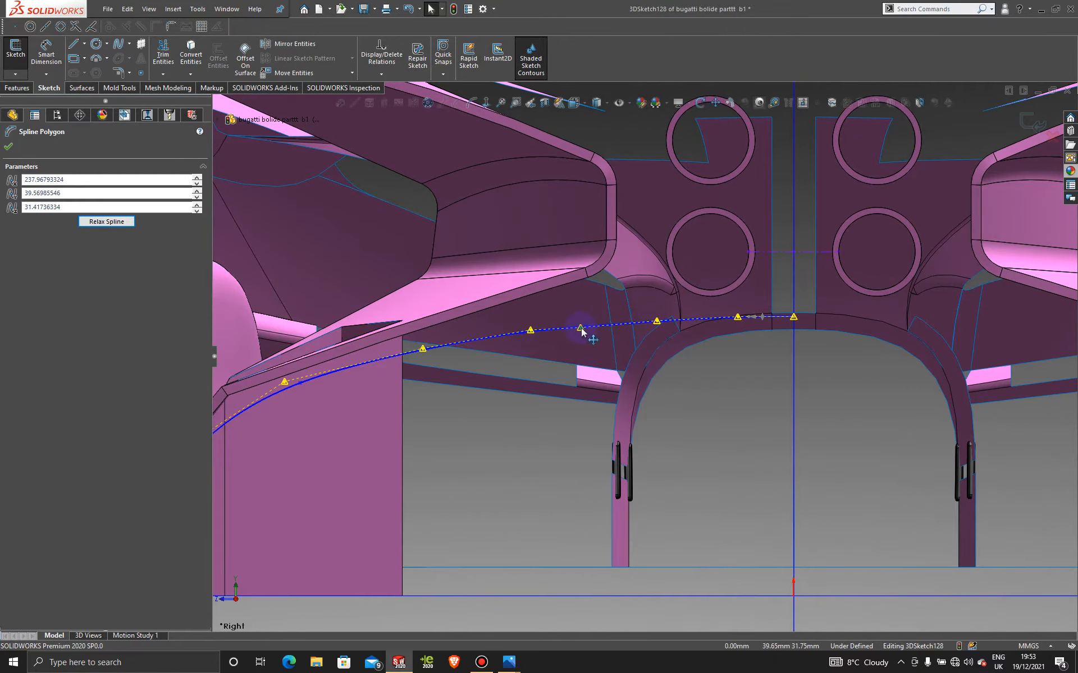
Nudge the control vertex near the lower panel's inner edge to about Y 36.46, Z 54.52 mm
scroll(510, 380, "up", 5)
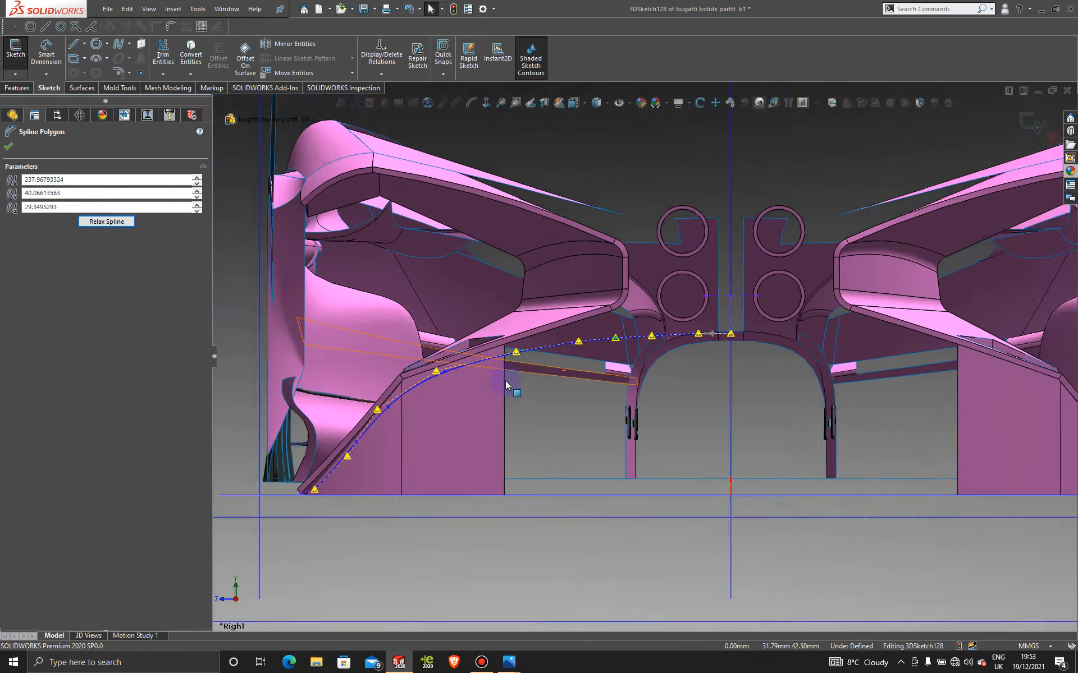
scroll(519, 362, "down", 3)
left_click(528, 350)
left_click_drag(527, 351, 525, 348)
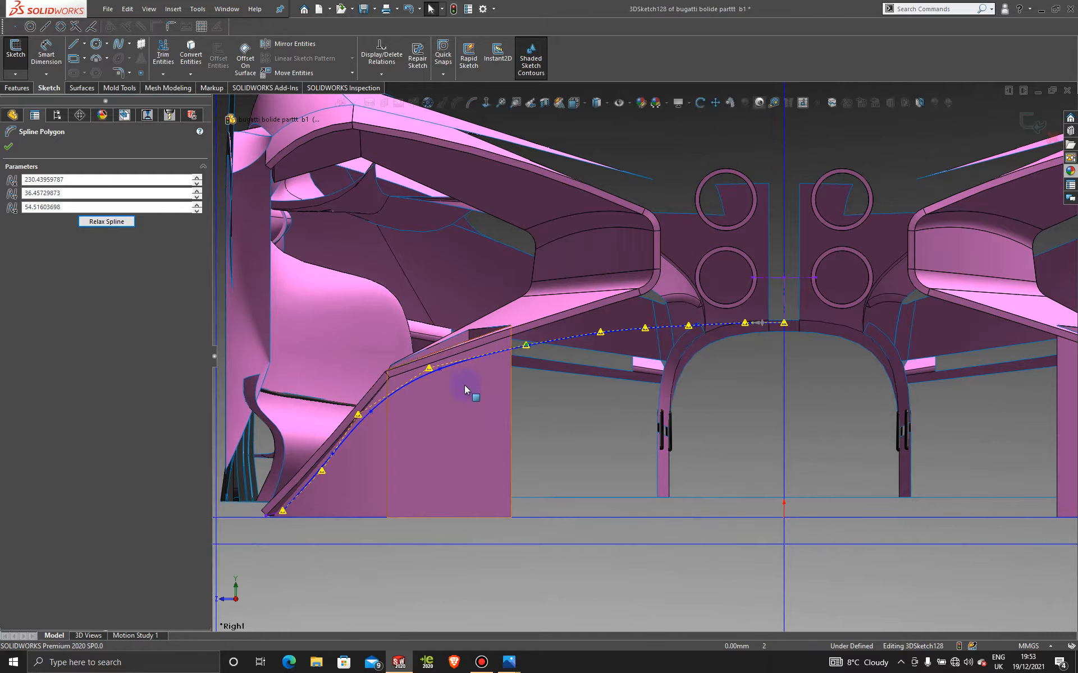
Shape the lower bend with control vertices at about Y 10.24, Z 98.17; Y 21.43, Z 88.85; and Y 28.95, Z 81.01 mm, checking the rear-view photo
left_click(322, 471)
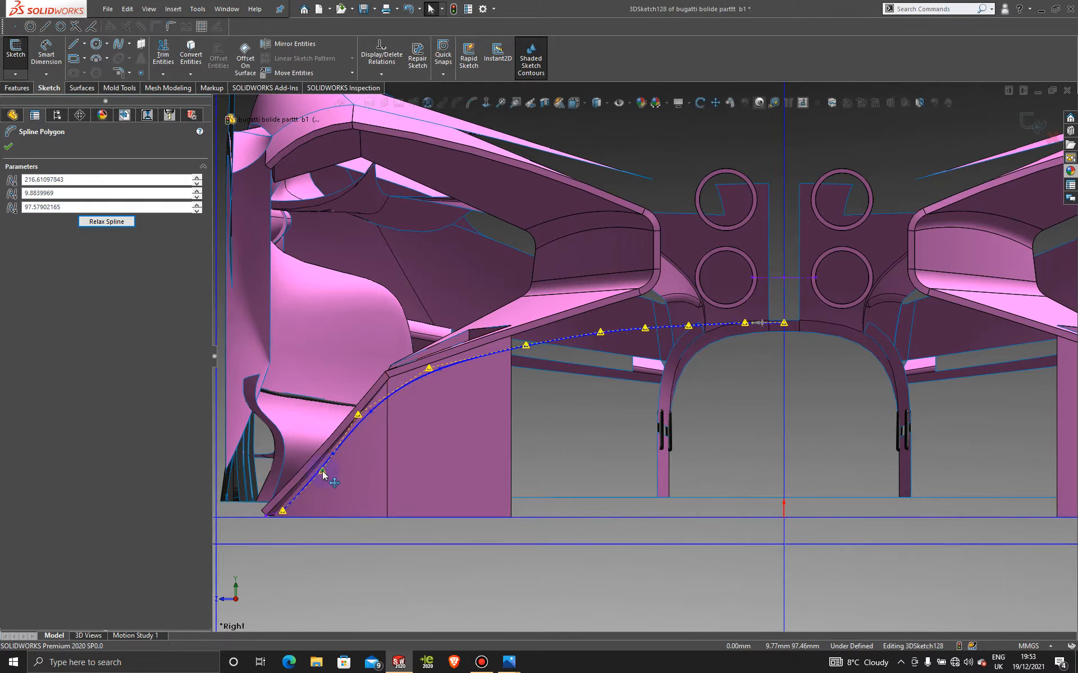
left_click_drag(356, 416, 366, 418)
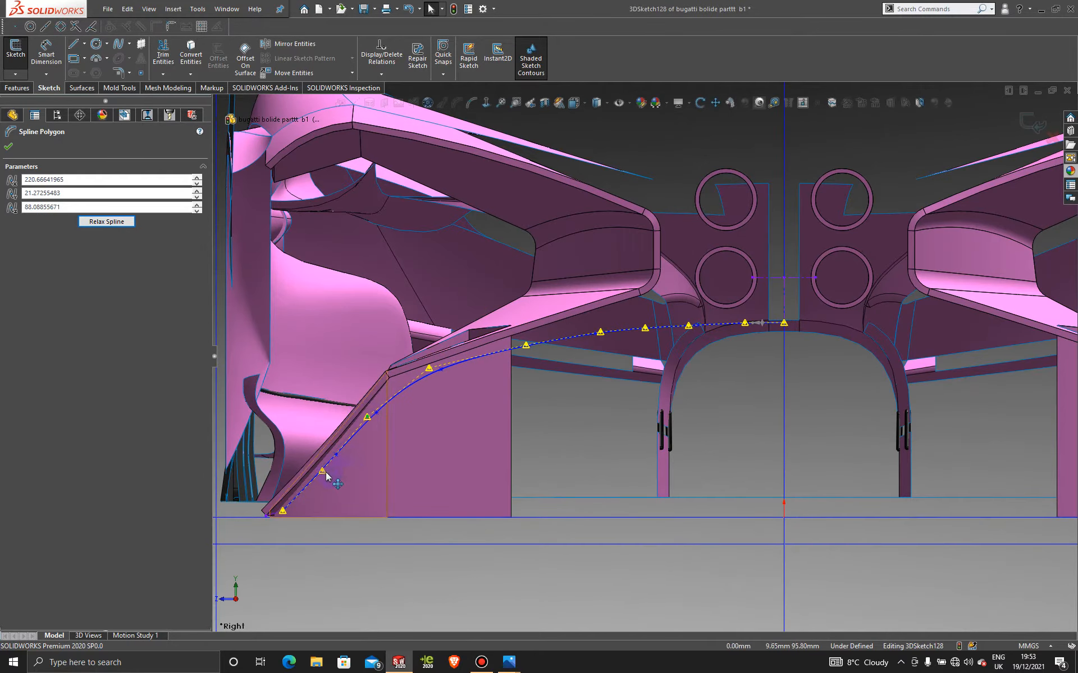
left_click_drag(322, 472, 320, 473)
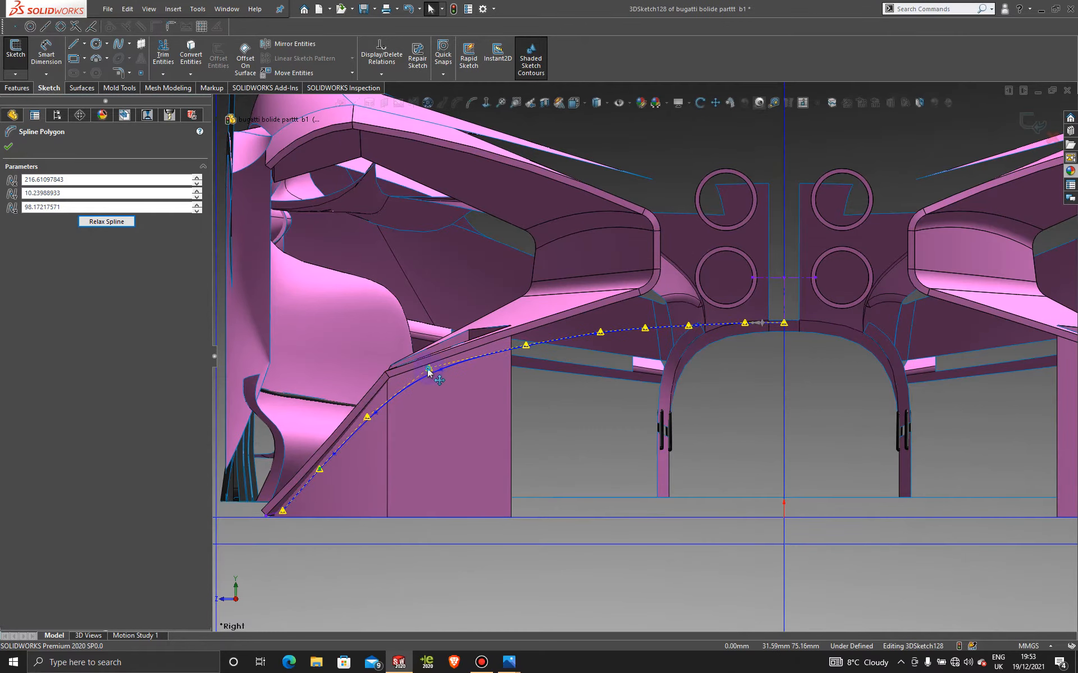
left_click_drag(428, 369, 399, 381)
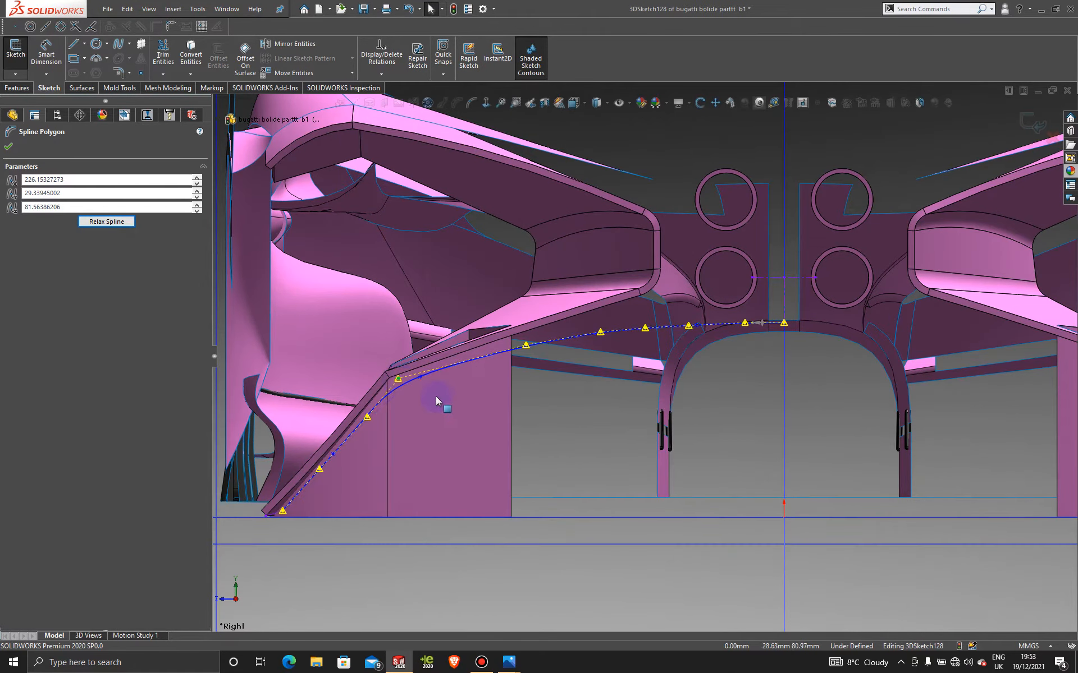
scroll(440, 399, "down", 2)
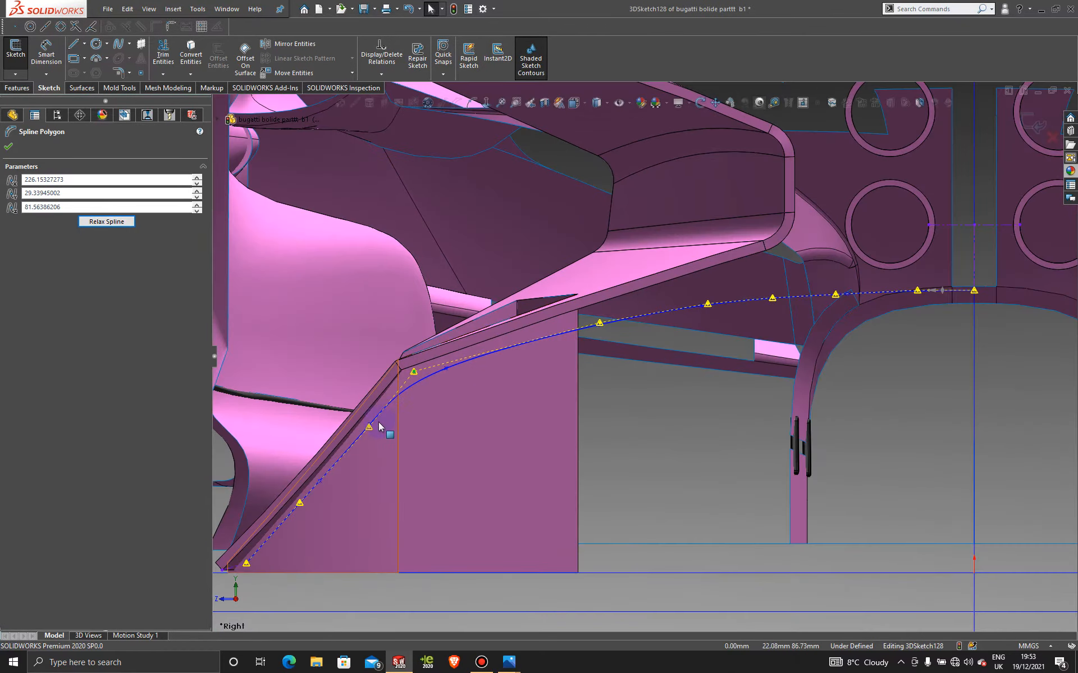
left_click_drag(365, 429, 363, 427)
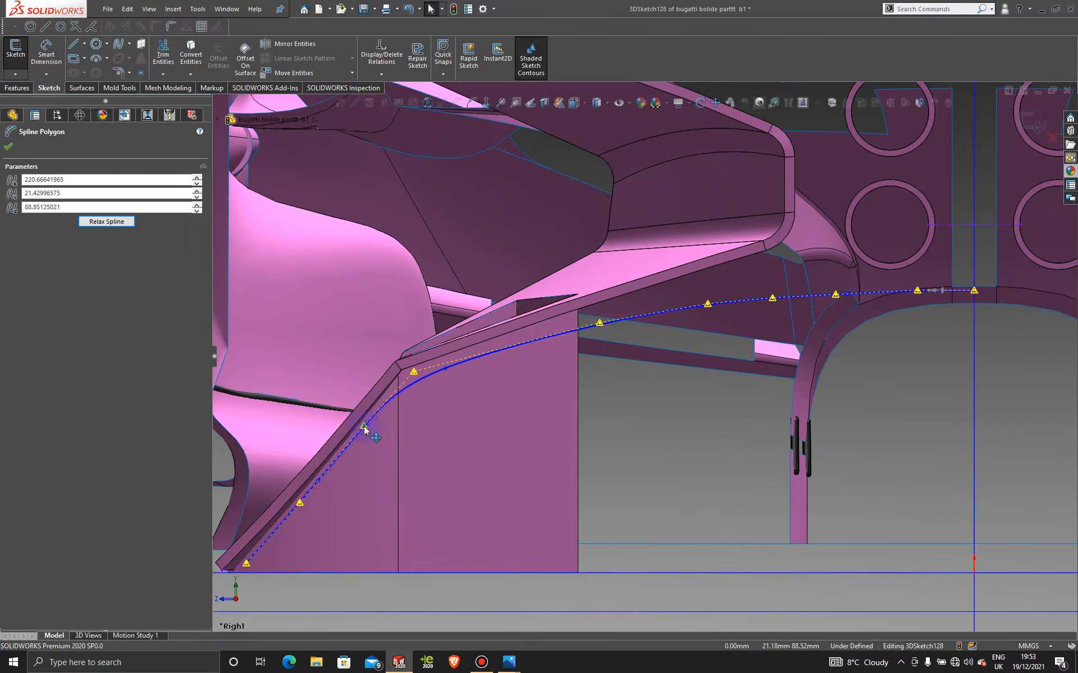
left_click_drag(415, 374, 418, 378)
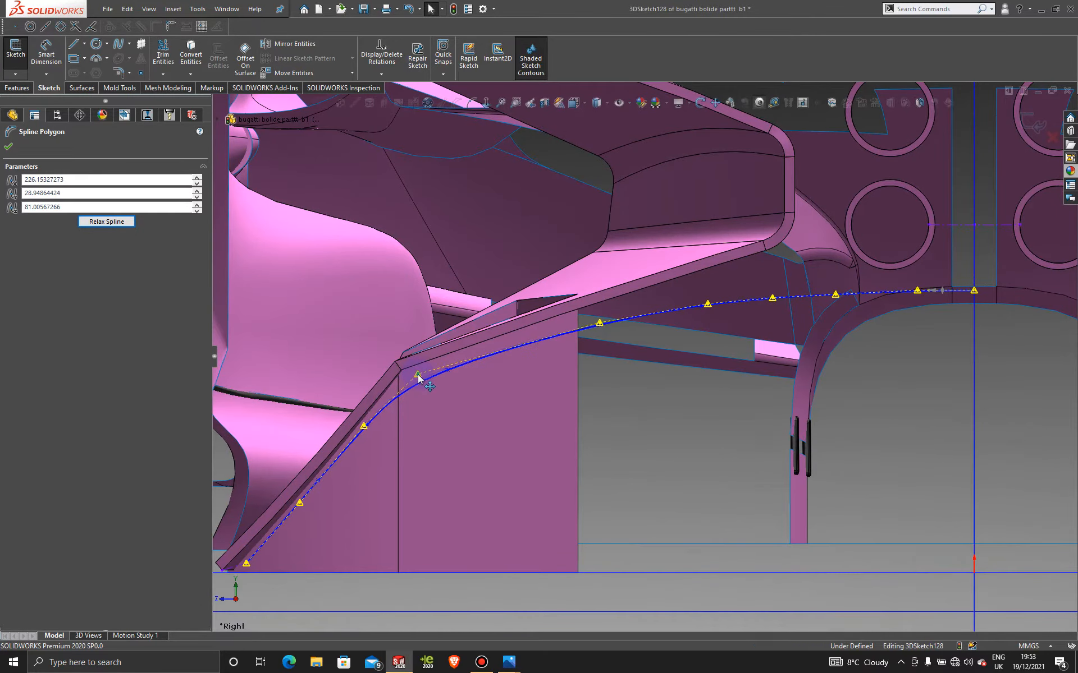
mouse_move(508, 668)
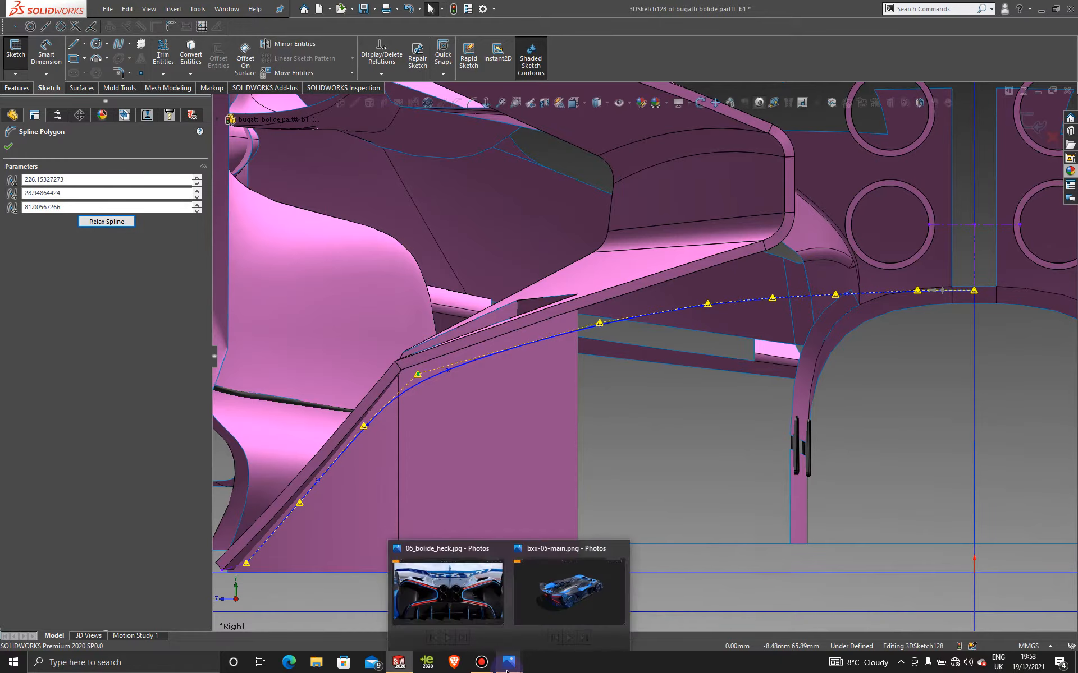
mouse_move(486, 605)
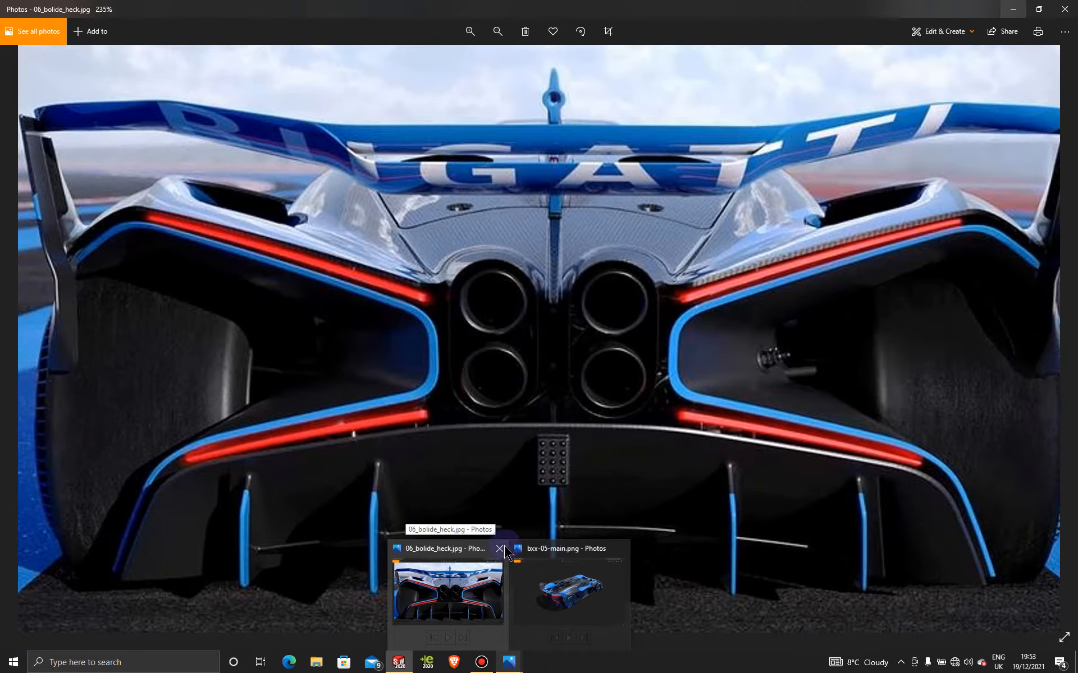
In the front view, move a control vertex near the spline's upper end rearward and down to about X 243.97, Y 38.56 mm
scroll(874, 342, "up", 9)
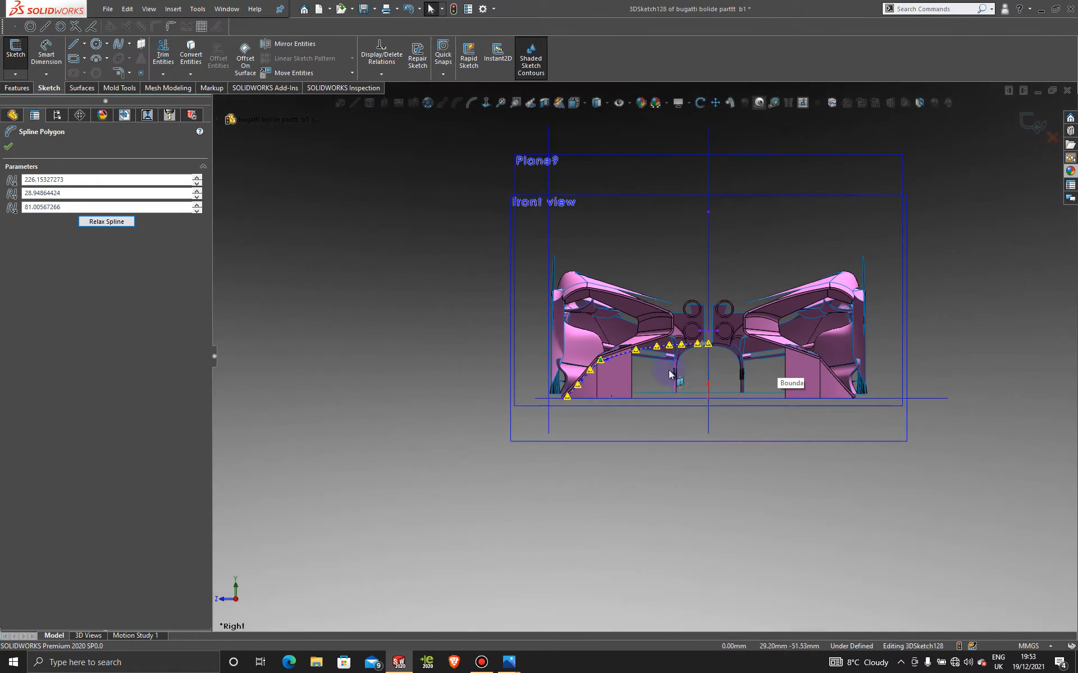
middle_click_drag(600, 384, 728, 377)
key("space")
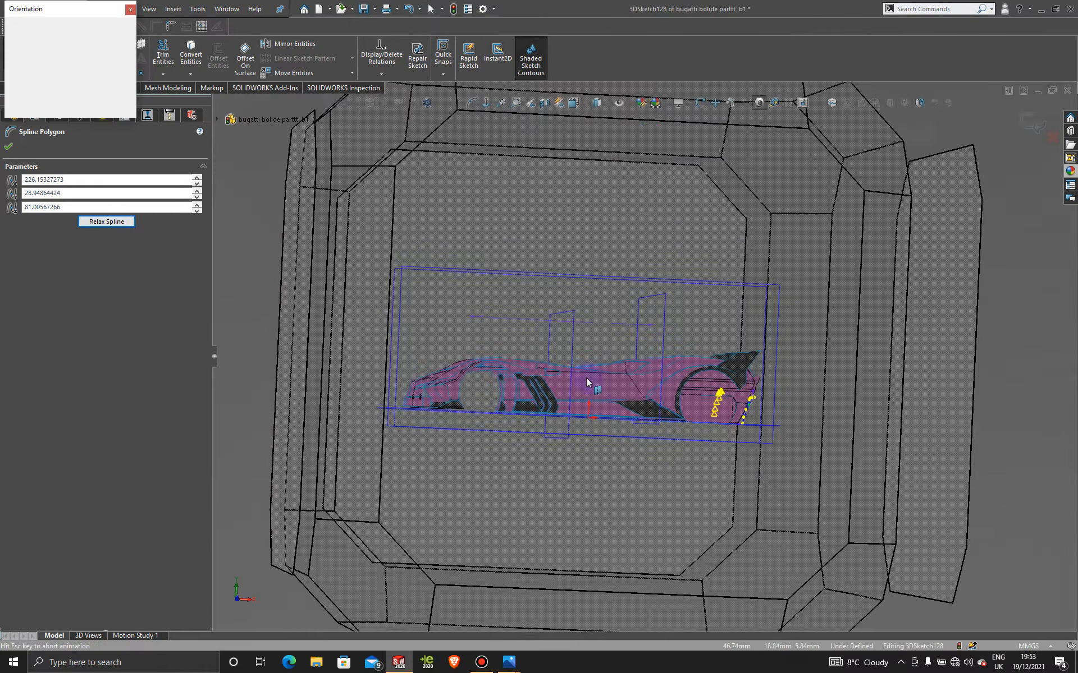
left_click(533, 395)
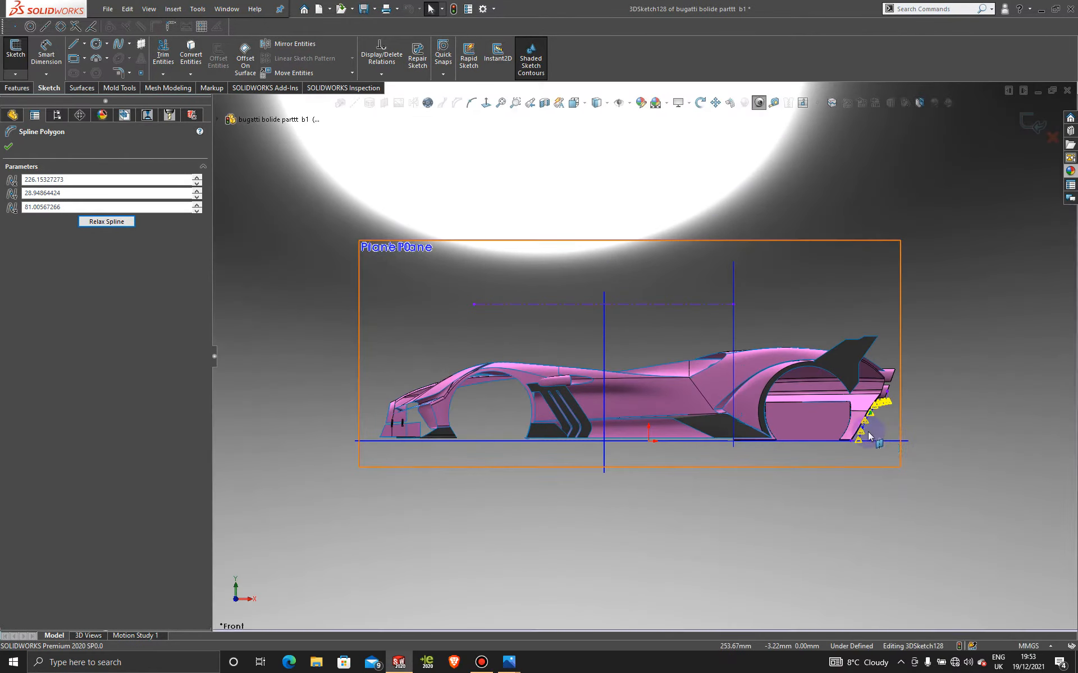
scroll(852, 416, "down", 8)
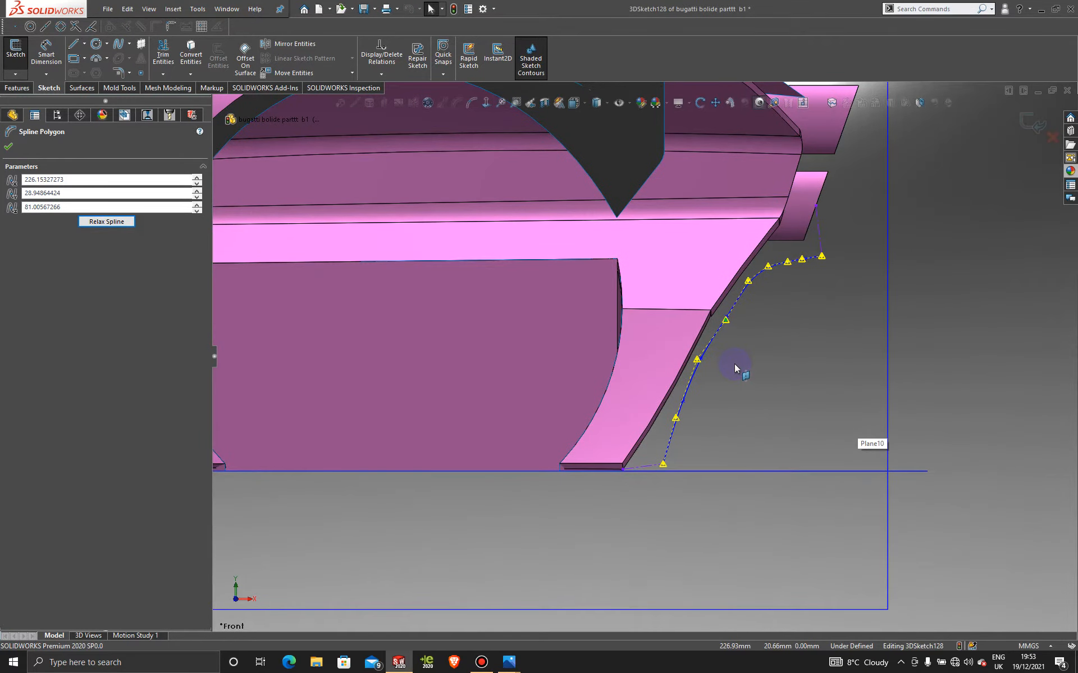
scroll(734, 364, "down", 2)
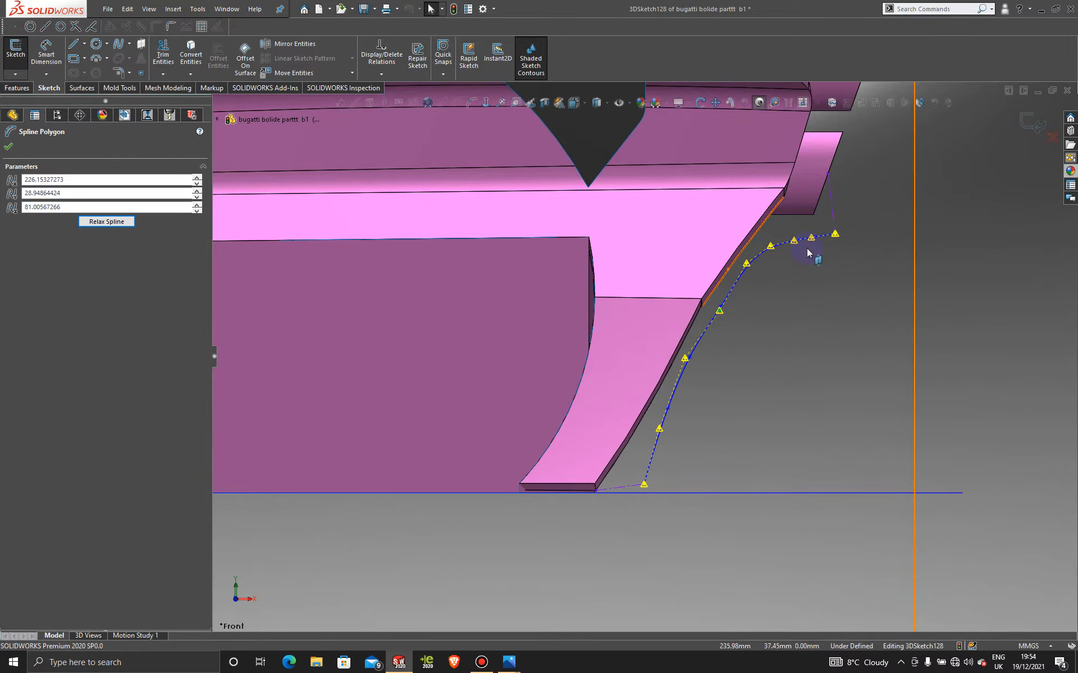
scroll(813, 252, "down", 2)
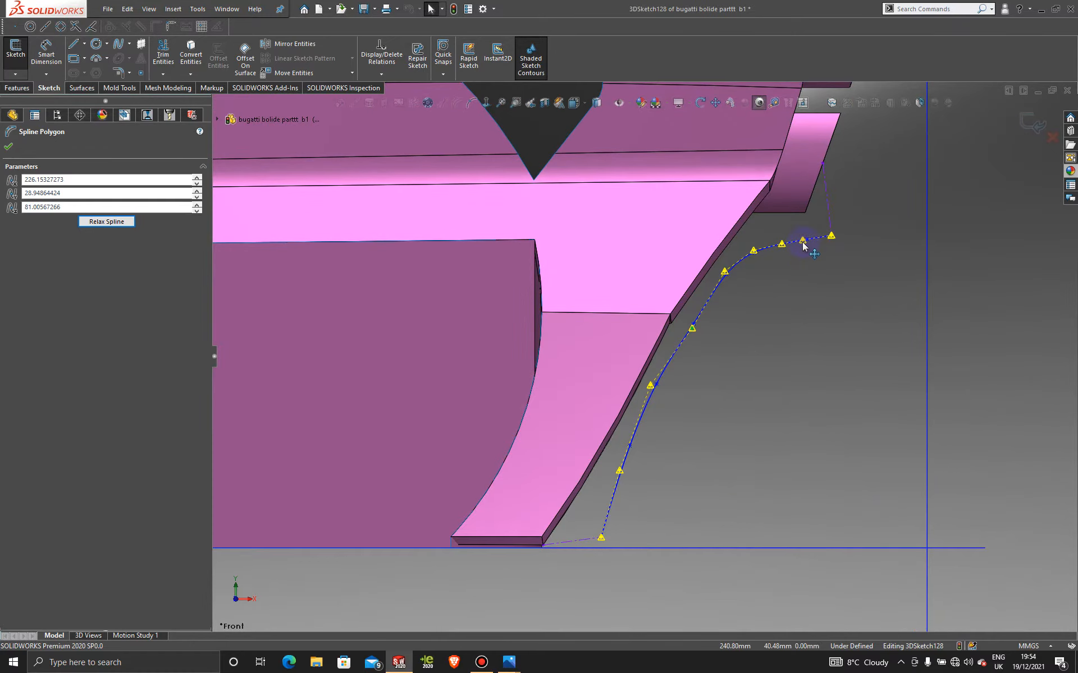
left_click_drag(802, 240, 829, 253)
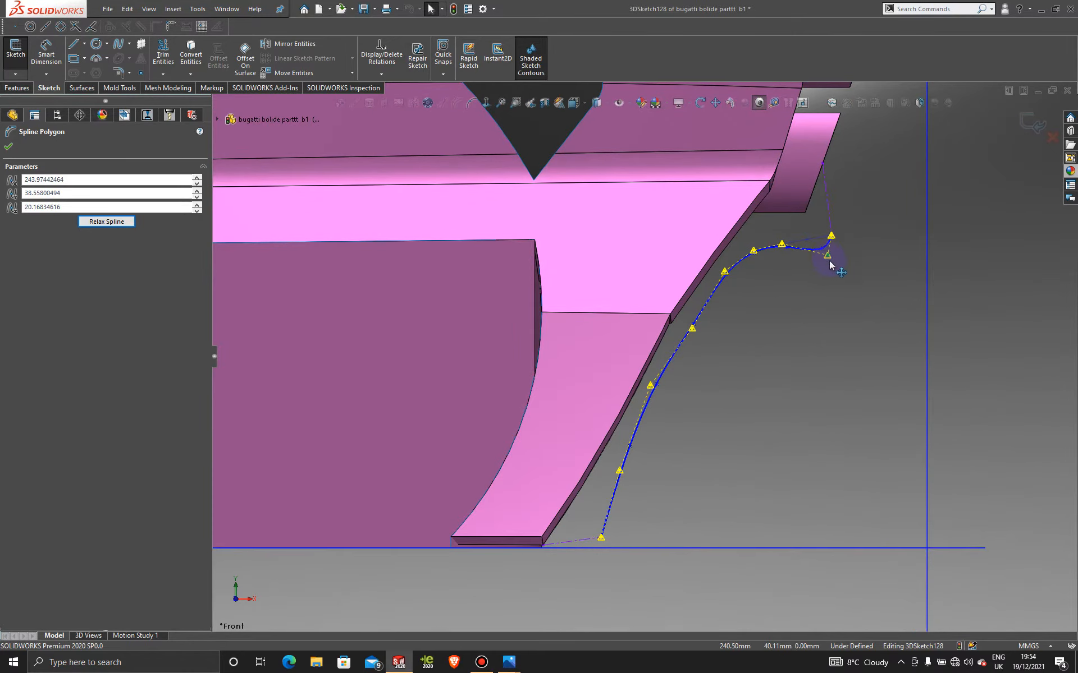
In the front view, move three upper control vertices rearward and down, two of them to about X 241.81, Y 34.47 and X 239.90, Y 31.50 mm
scroll(831, 253, "down", 3)
scroll(724, 325, "up", 3)
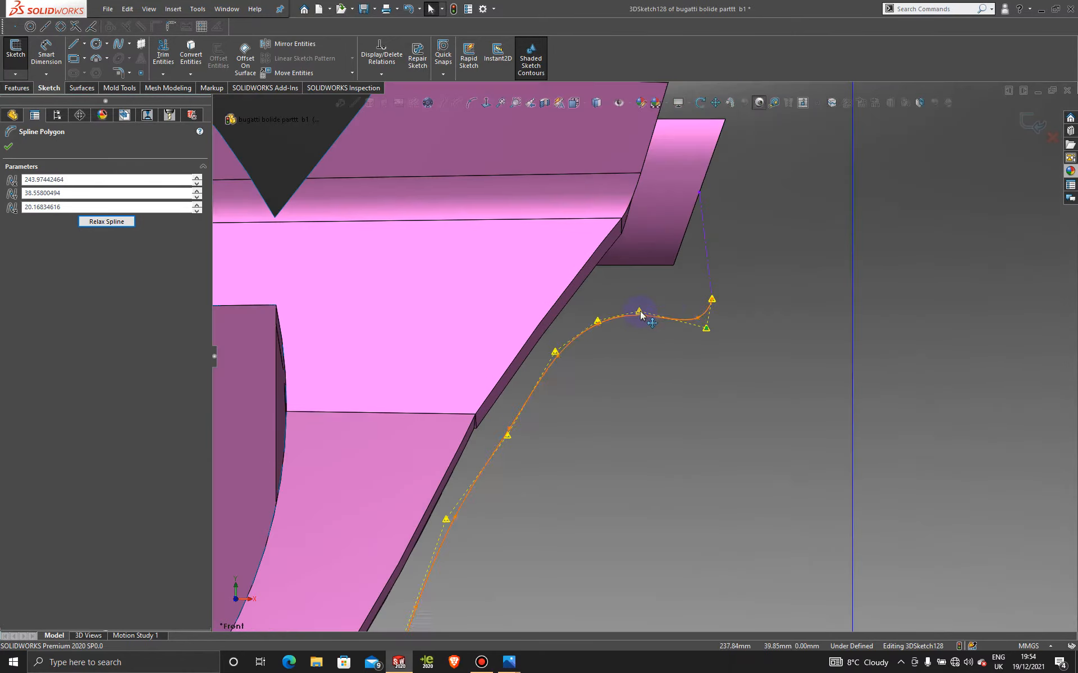
left_click_drag(639, 312, 679, 343)
left_click_drag(597, 320, 682, 373)
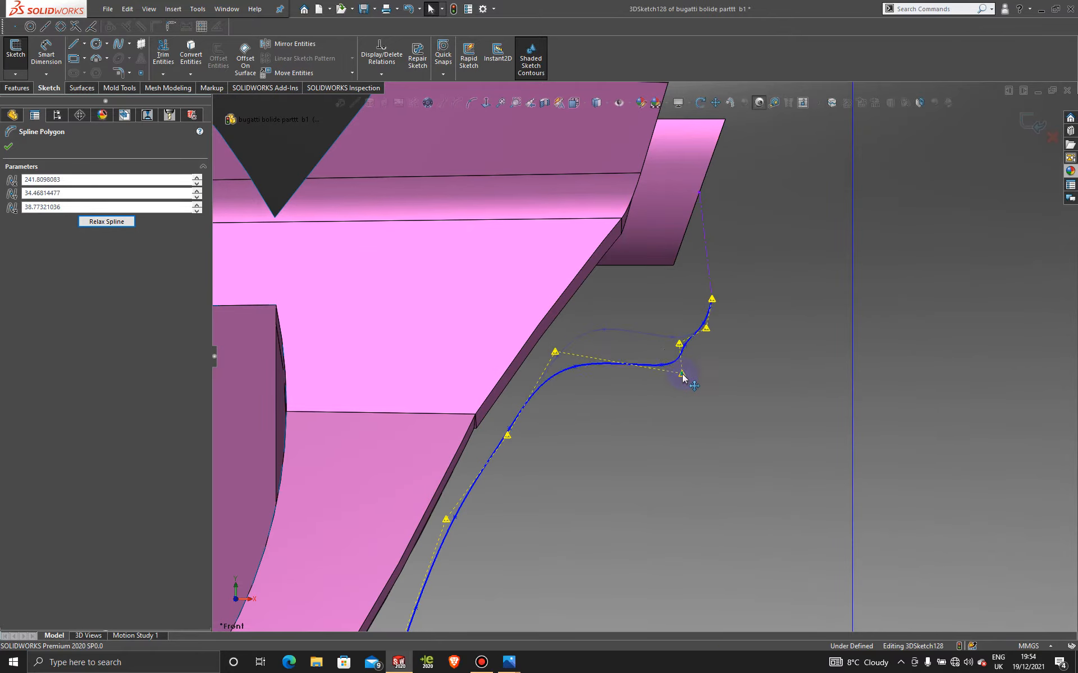
left_click_drag(554, 352, 660, 407)
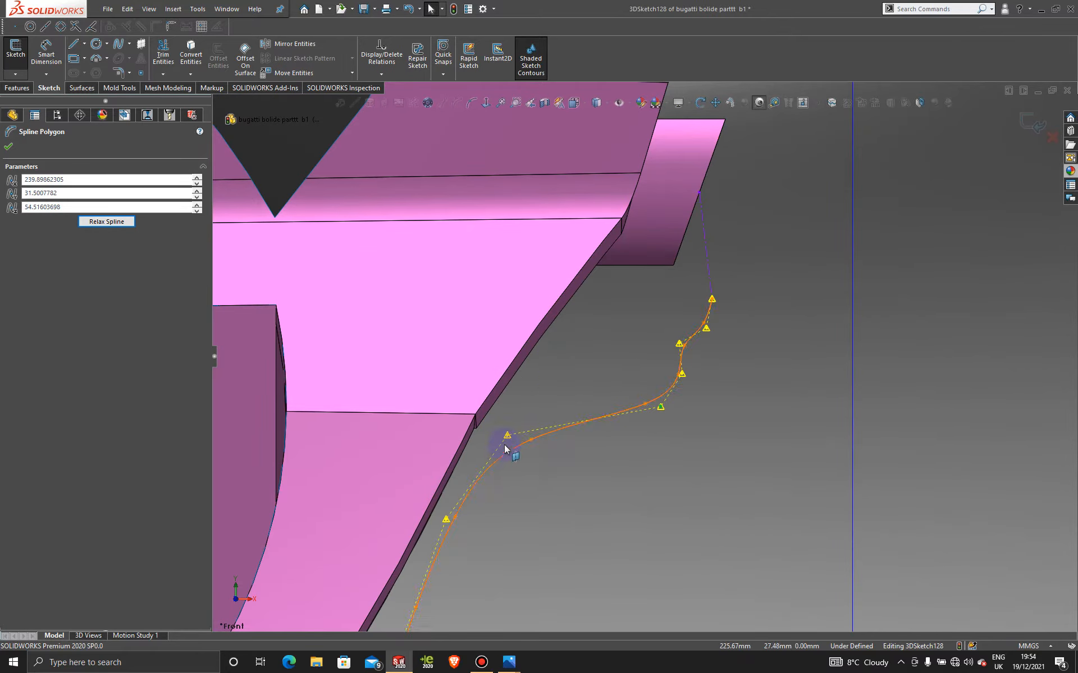
Move the spline's lower control vertices rearward, placing the last two above the lower end at about X 234.06, Y 19.13 and X 221.46, Y 8.03 mm
left_click_drag(507, 436, 643, 487)
left_click_drag(445, 519, 595, 545)
scroll(569, 517, "up", 6)
scroll(584, 465, "down", 4)
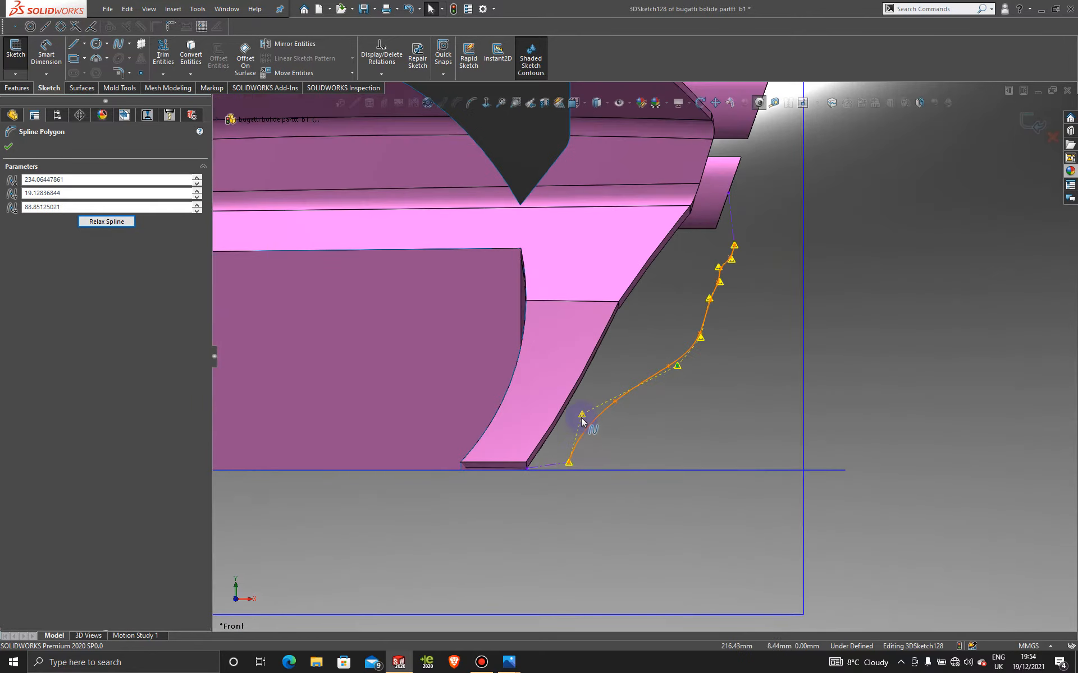
left_click_drag(580, 416, 612, 428)
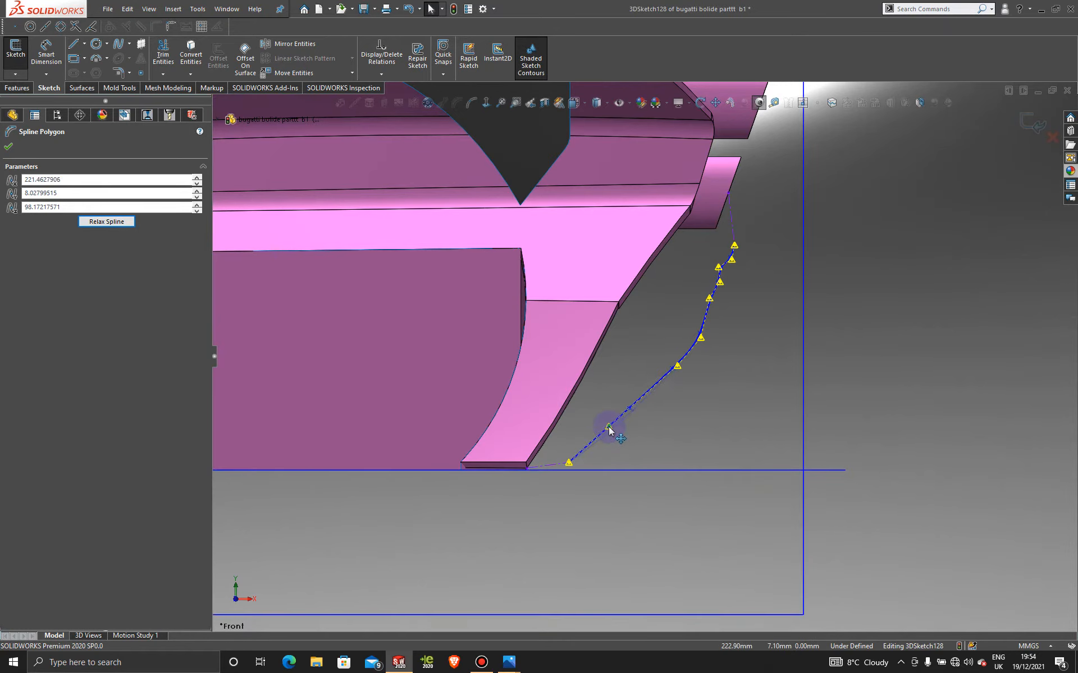
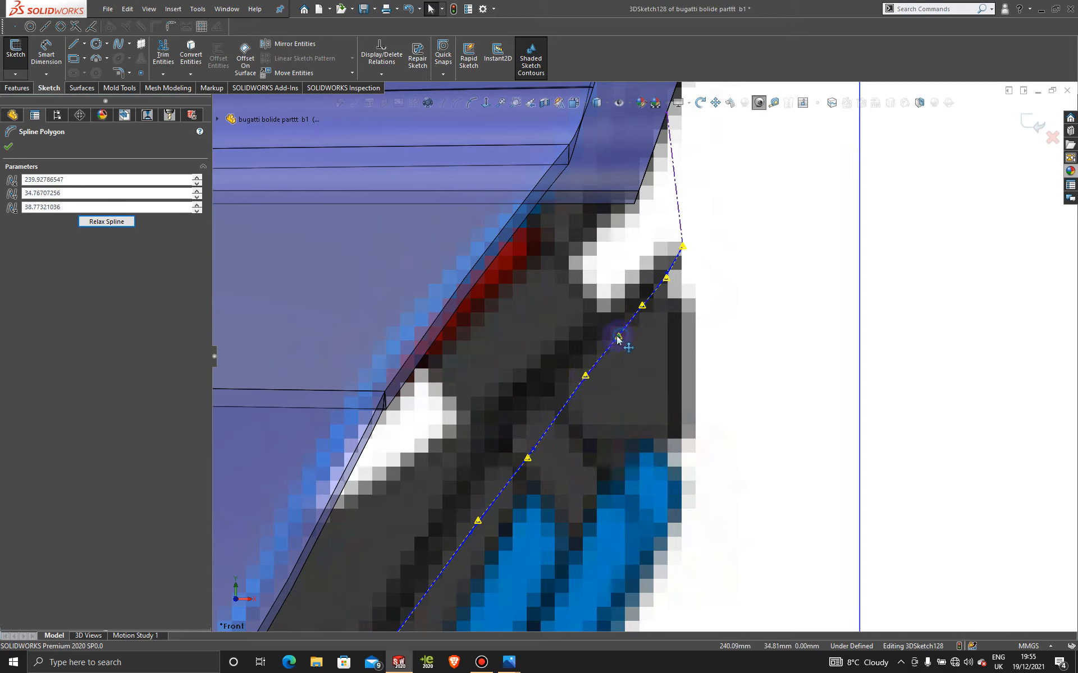
Align control vertices with the diffuser edge in the side photo at about X 241.53, Y 36.96 and X 230.31, Y 21.95 mm
left_click_drag(618, 337, 617, 335)
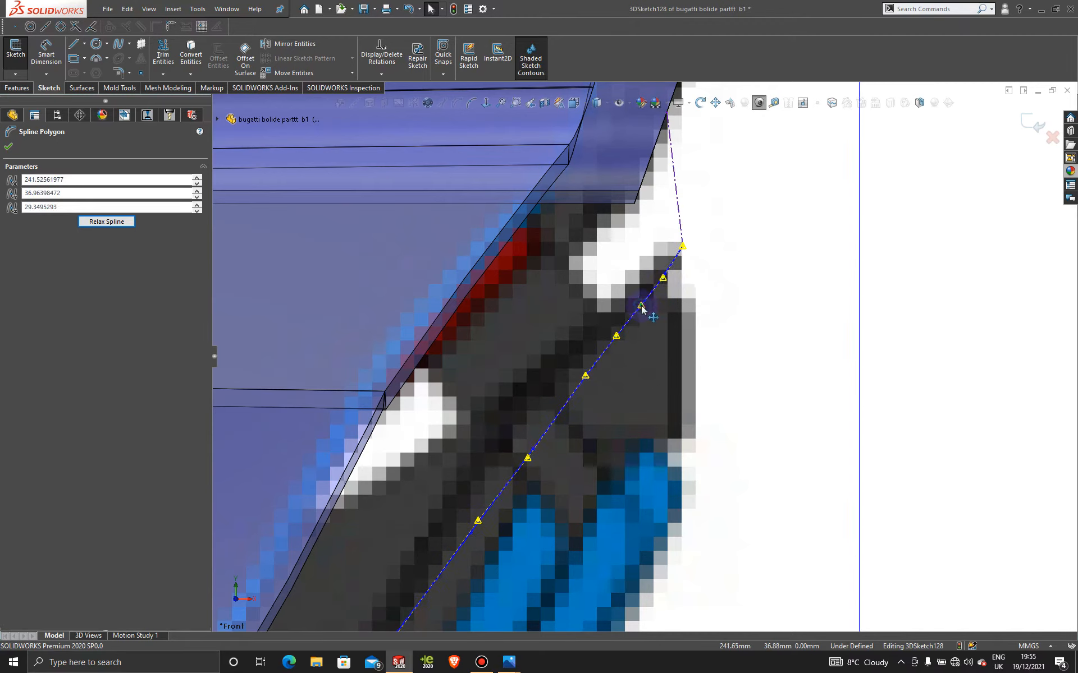
scroll(582, 478, "up", 3)
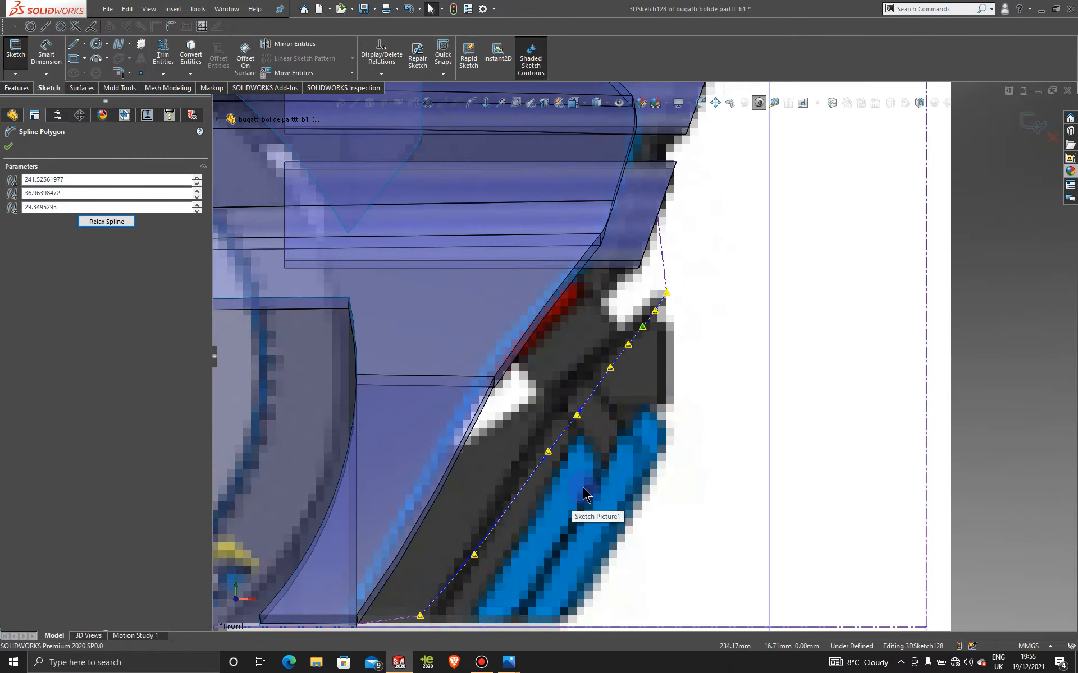
left_click(548, 451)
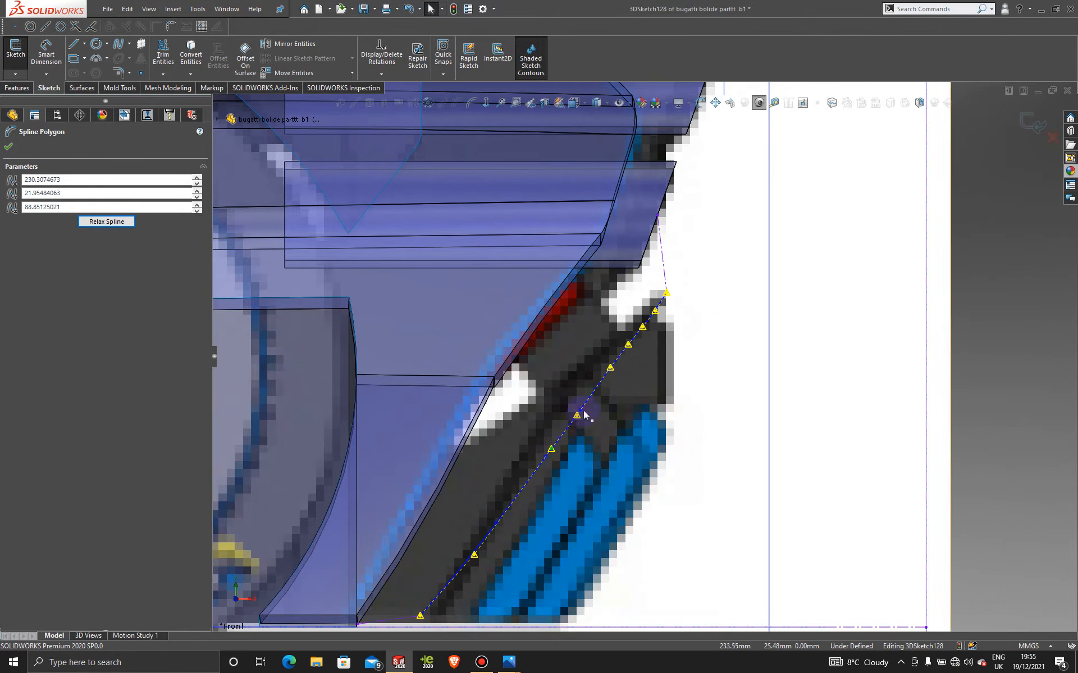
scroll(554, 467, "up", 3)
scroll(552, 464, "down", 2)
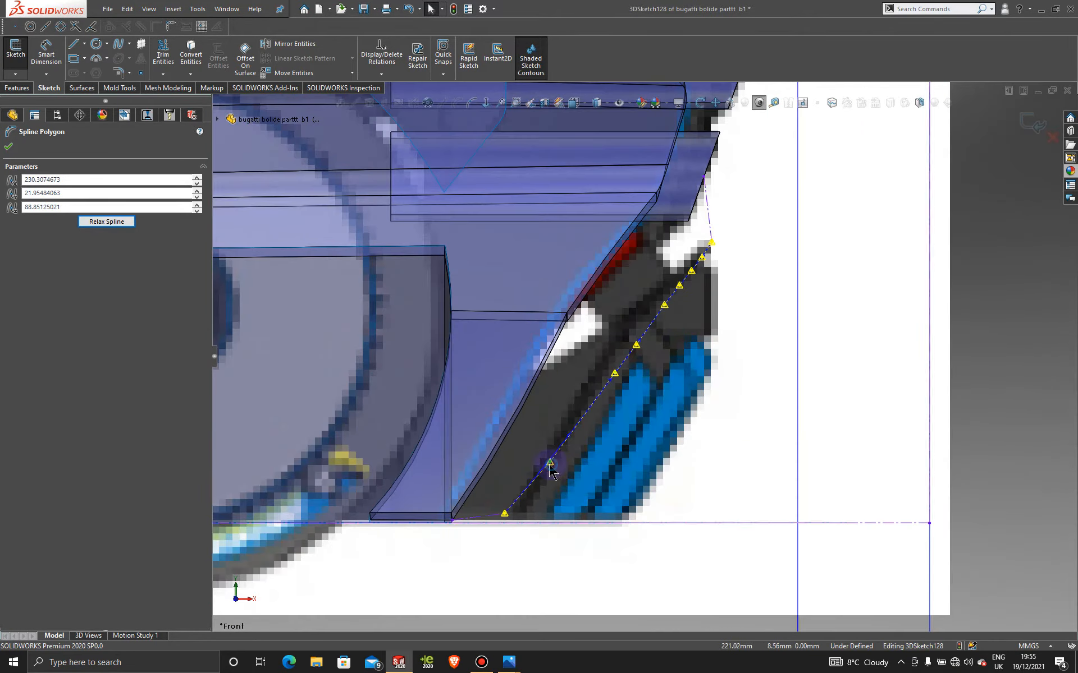
Straighten the spline's lower stretch in side view with control vertices at about X 220.28, Y 8.72 and X 233.26, Y 26.14 mm
left_click(546, 465)
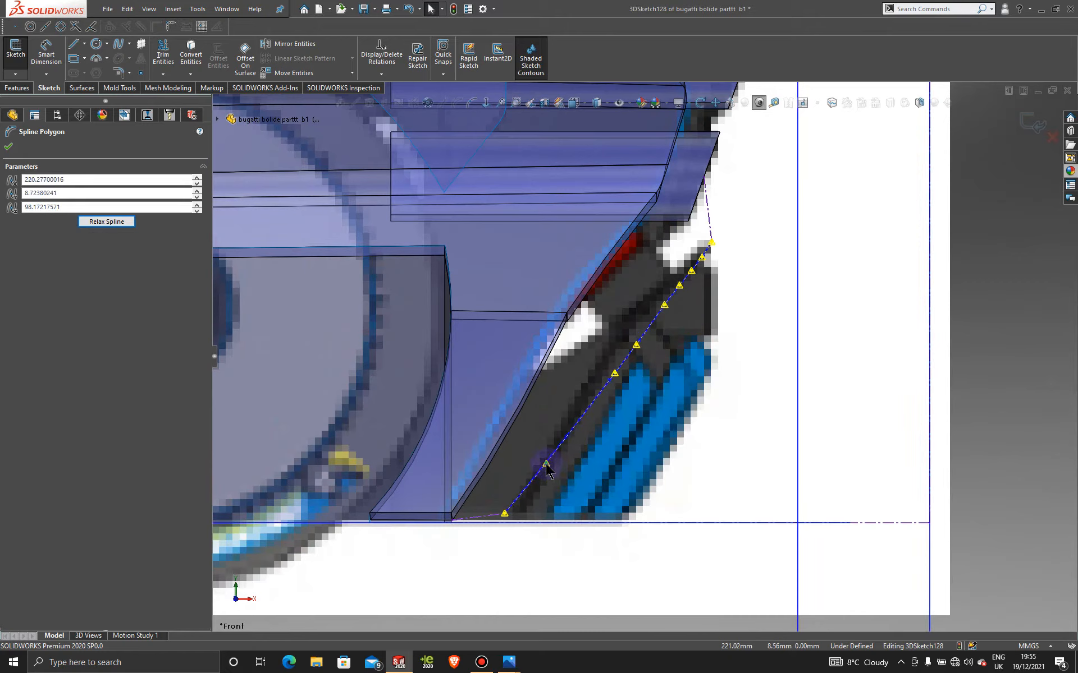
left_click(635, 347)
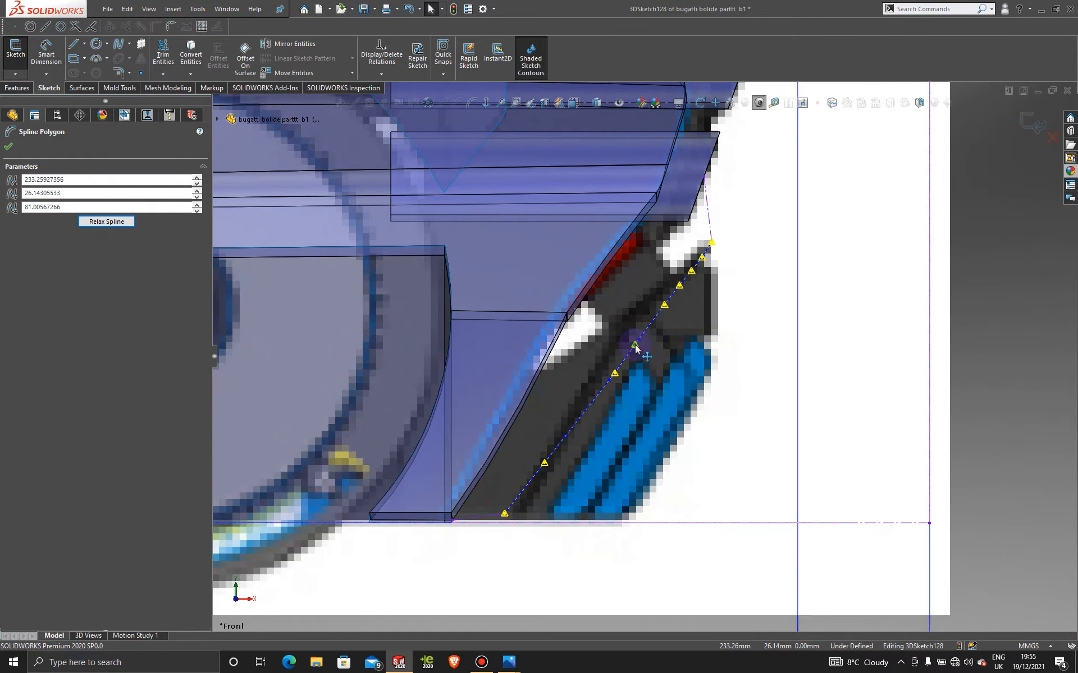
scroll(635, 348, "up", 2)
scroll(528, 390, "down", 4)
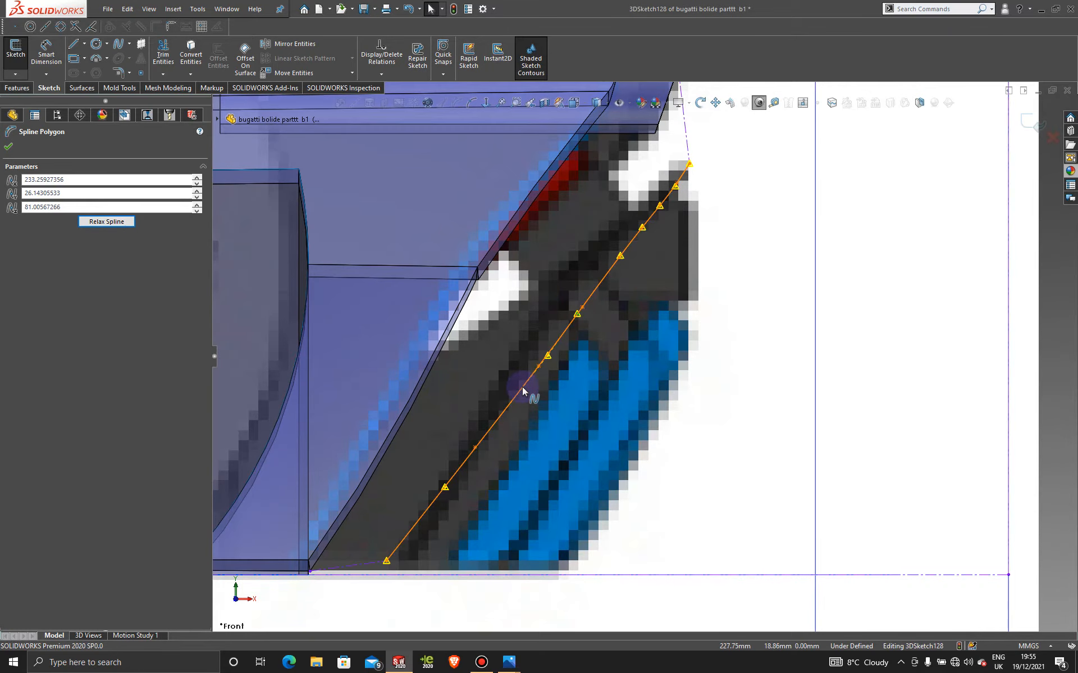
scroll(583, 413, "up", 7)
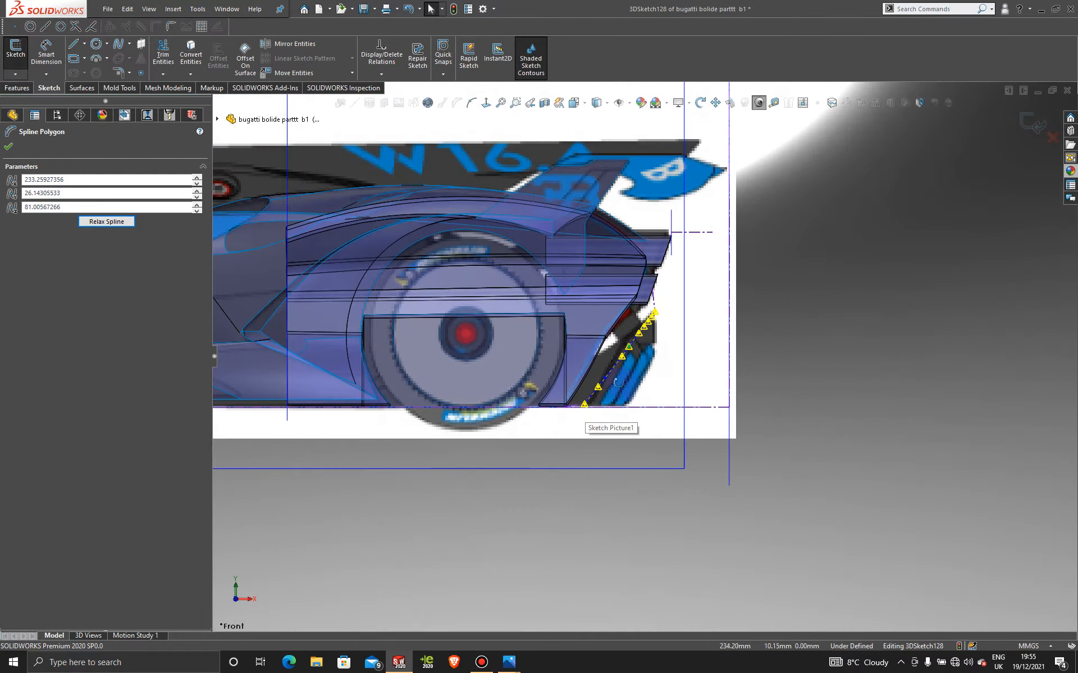
Activate Display State-2 to show the body opaque without the reference photos
middle_click_drag(640, 395, 623, 516)
left_click(57, 116)
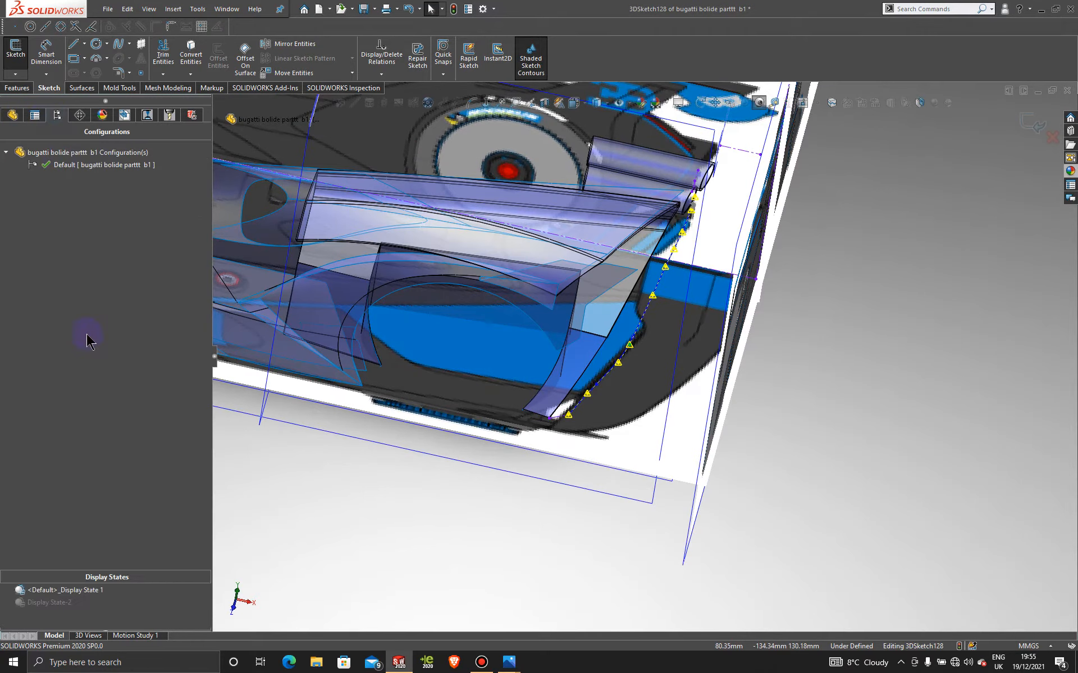
left_click(59, 604)
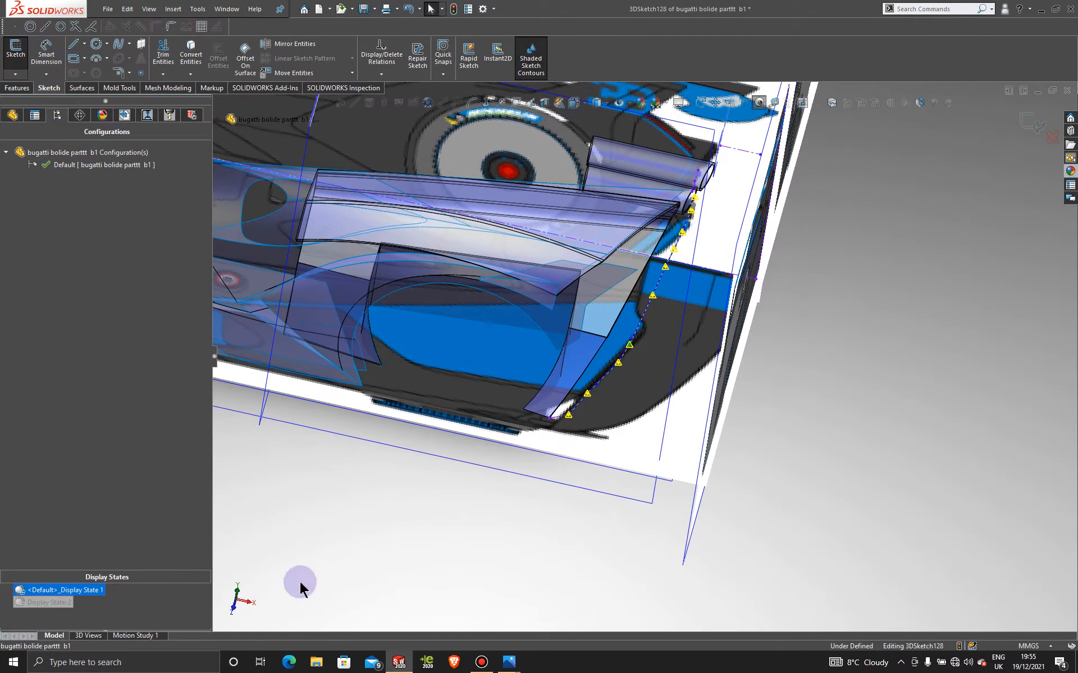
left_click(481, 662)
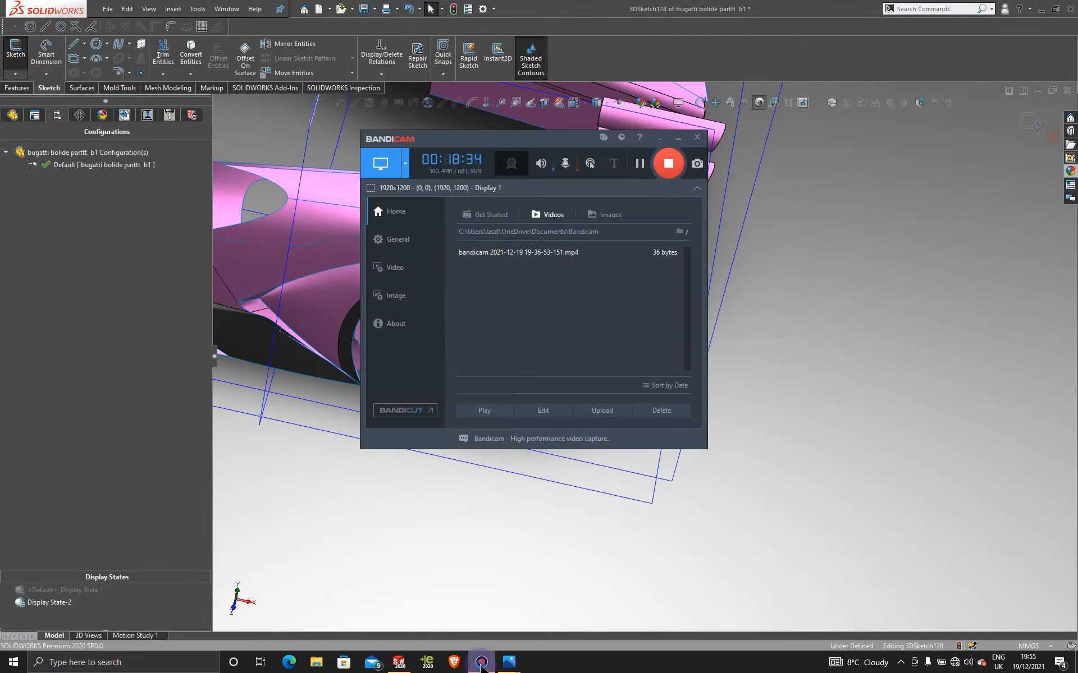
left_click(481, 662)
From the top view, shift the control vertex next to the spline's lower end outward to about X 221.06, Z 99.05 mm
key("space")
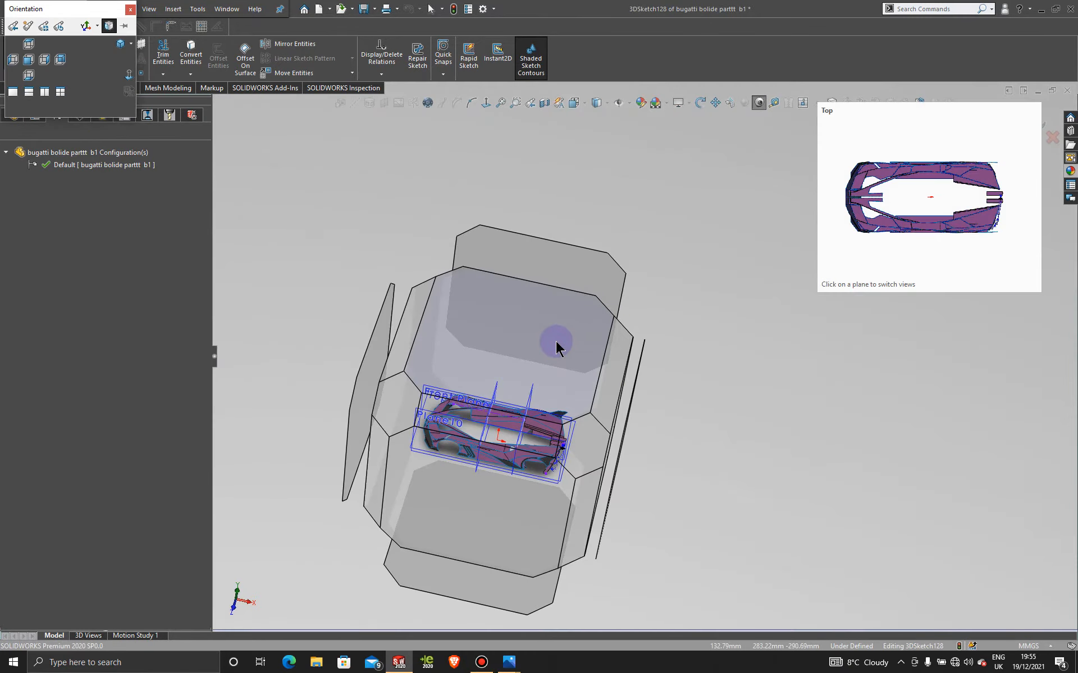
left_click(556, 342)
scroll(890, 457, "down", 8)
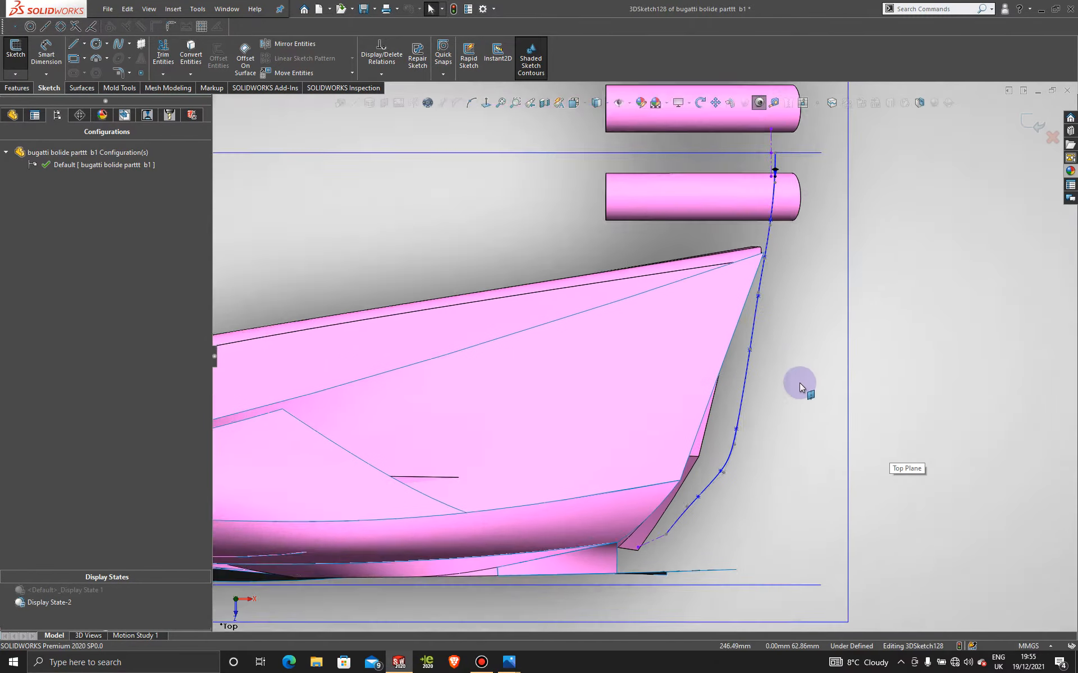
middle_click_drag(799, 383, 708, 453)
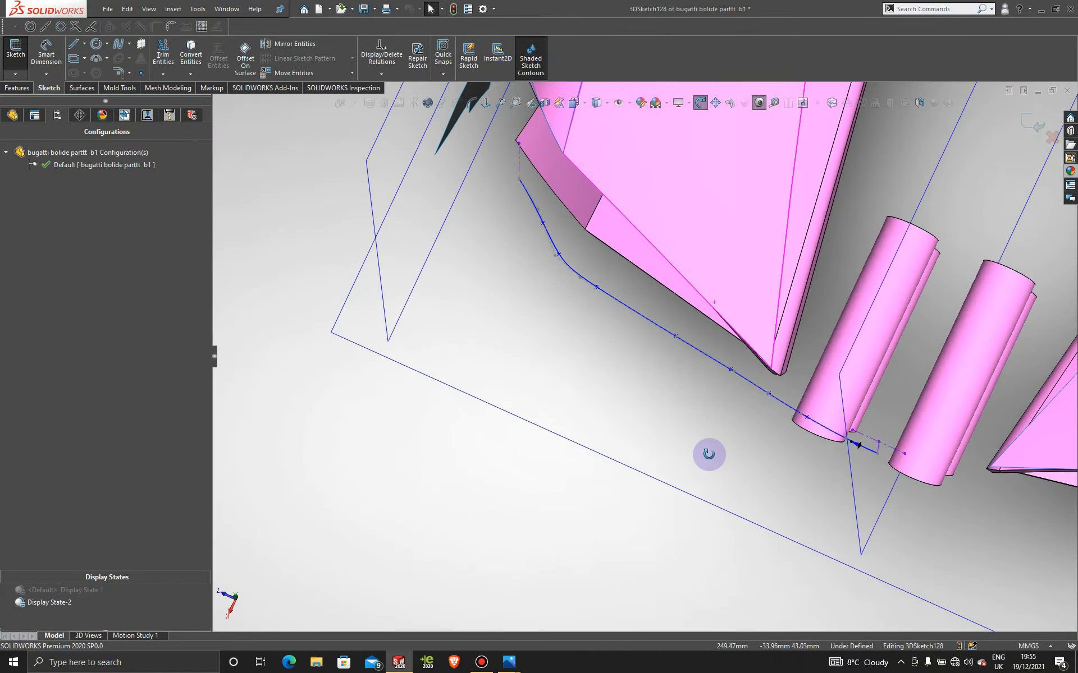
key("space")
left_click(554, 443)
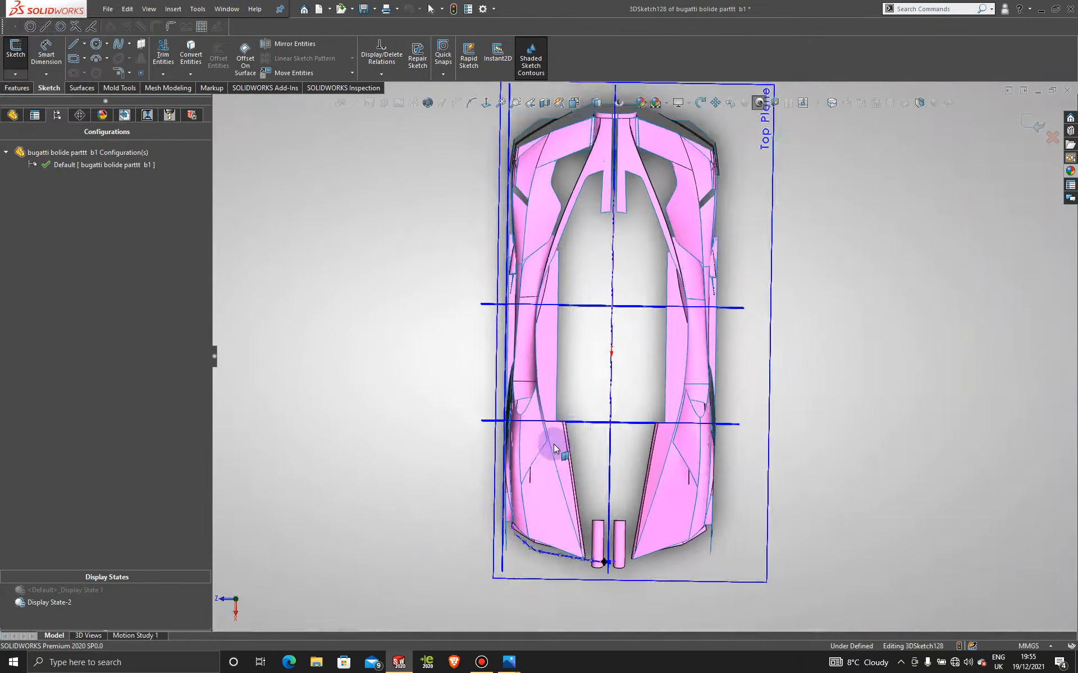
scroll(596, 548, "down", 10)
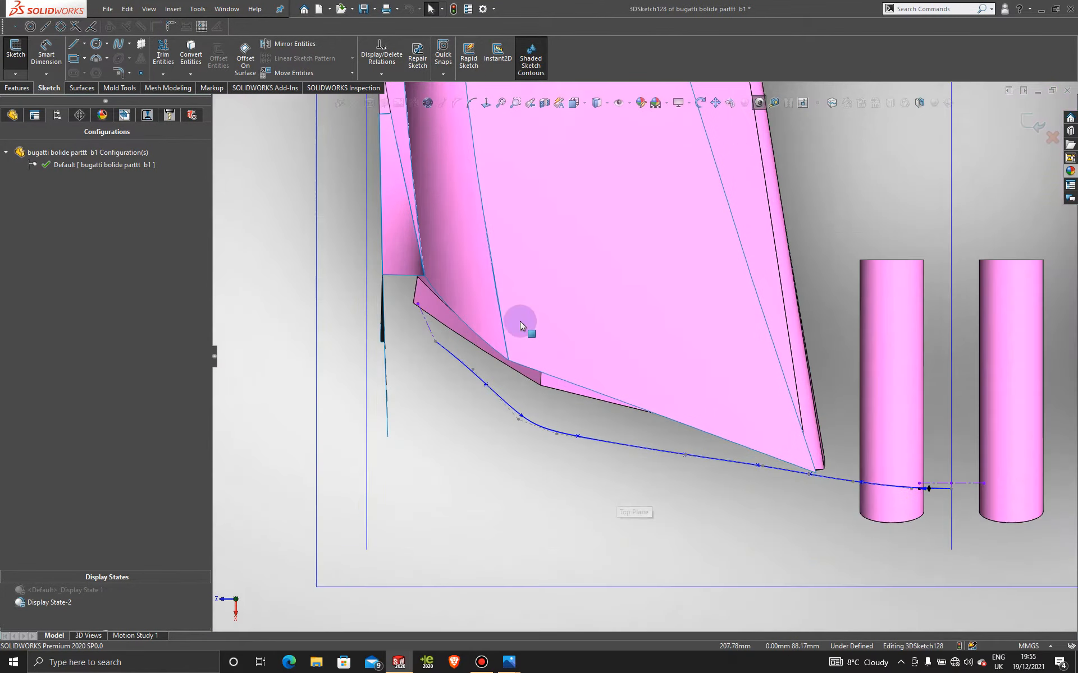
left_click(518, 422)
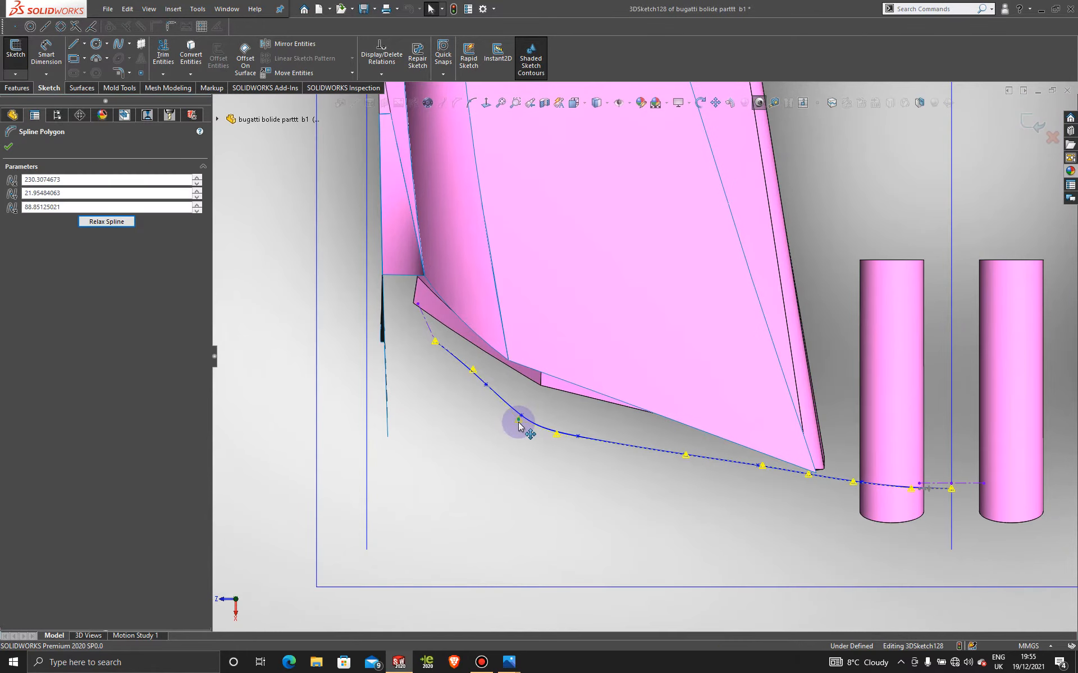
scroll(840, 487, "down", 2)
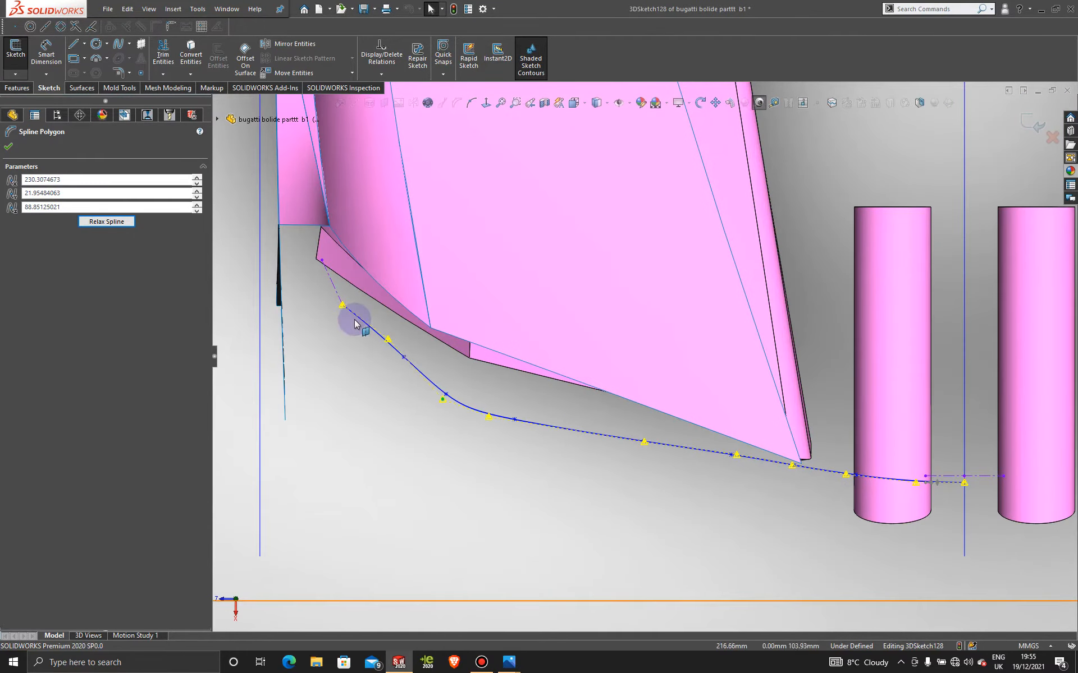
mouse_move(388, 342)
left_mouse_down()
mouse_move(392, 356)
mouse_move(382, 345)
left_mouse_up()
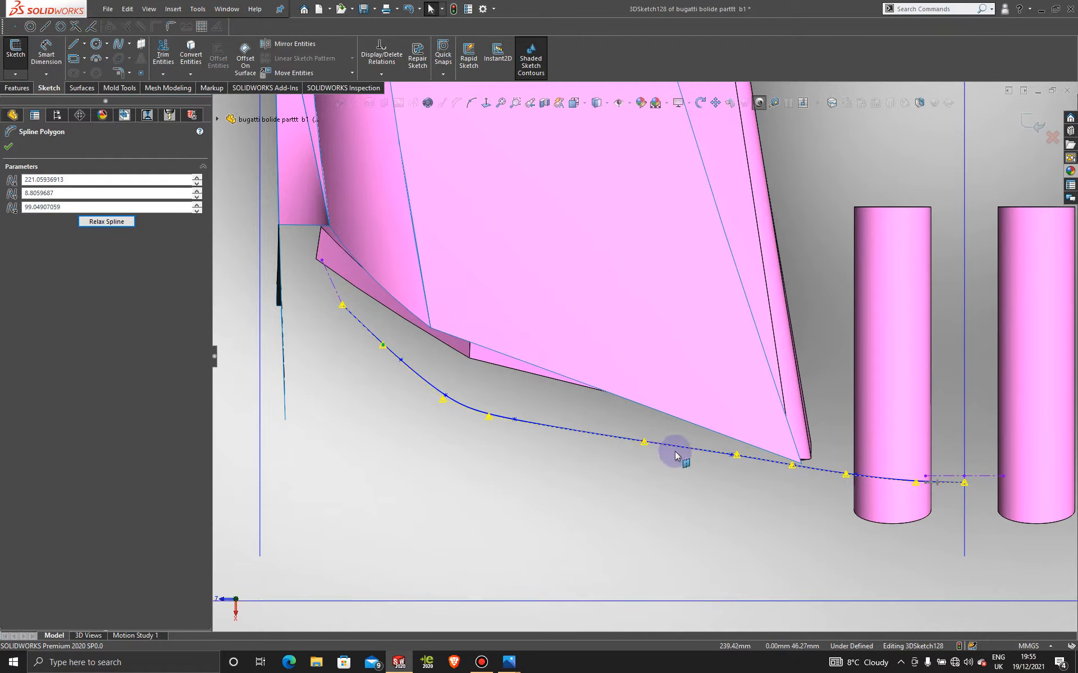
Move the upper control vertices rearward in plan for a smoother sweep, placing the one beside the exhaust pipe at about X 243.53, Z 19.97 mm
left_click(645, 447)
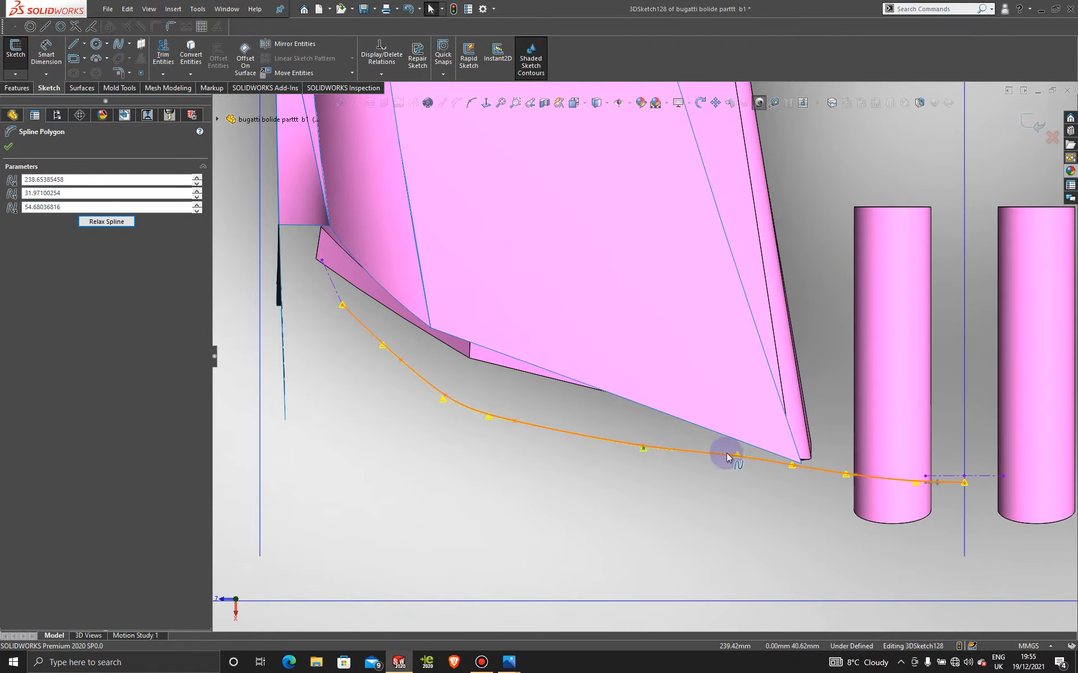
left_click_drag(643, 448, 849, 482)
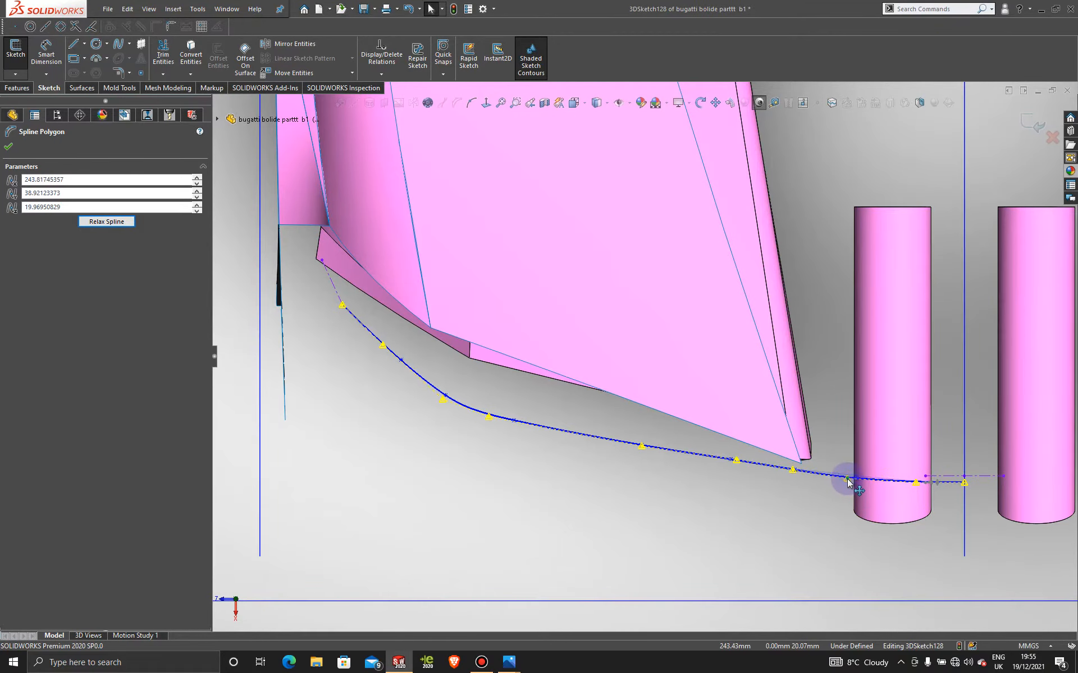
scroll(742, 510, "up", 5)
In the right view, raise the control vertex near the central arch to about Y 40.05, Z 21.26 mm
middle_click_drag(742, 509, 733, 356)
key("space")
left_click(525, 524)
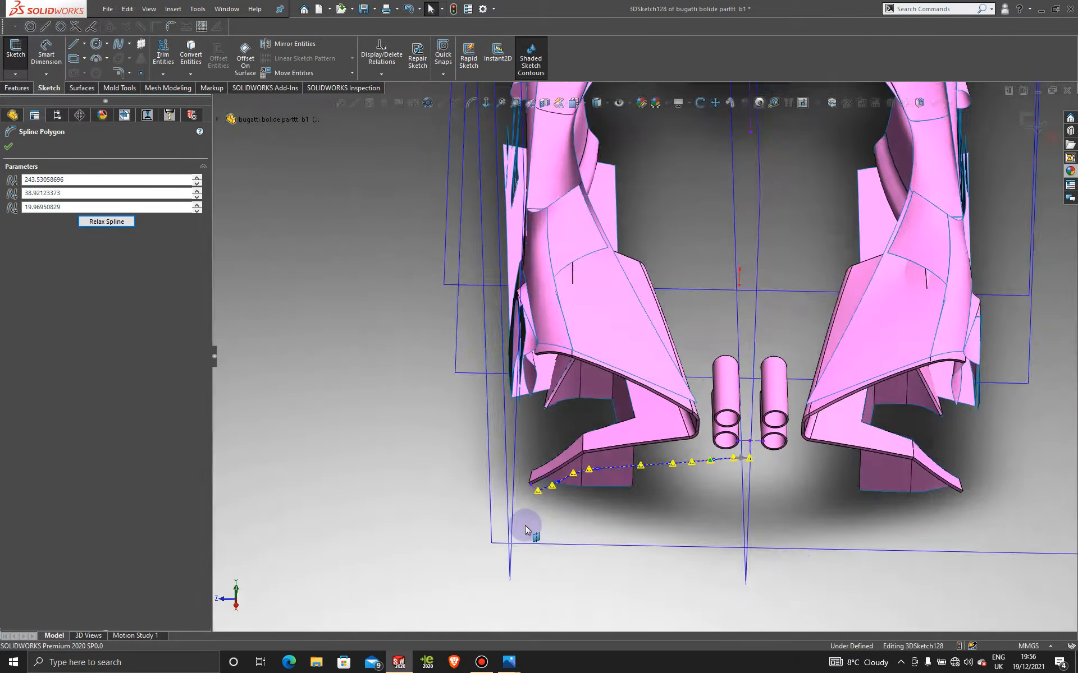
scroll(534, 450, "down", 5)
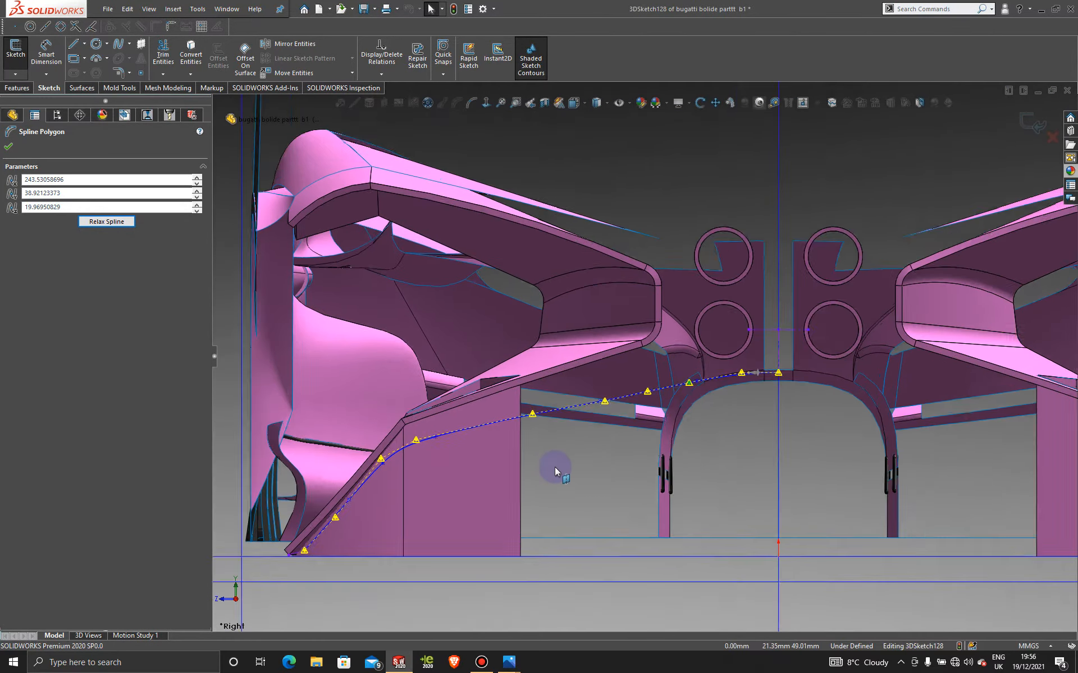
scroll(343, 496, "down", 2)
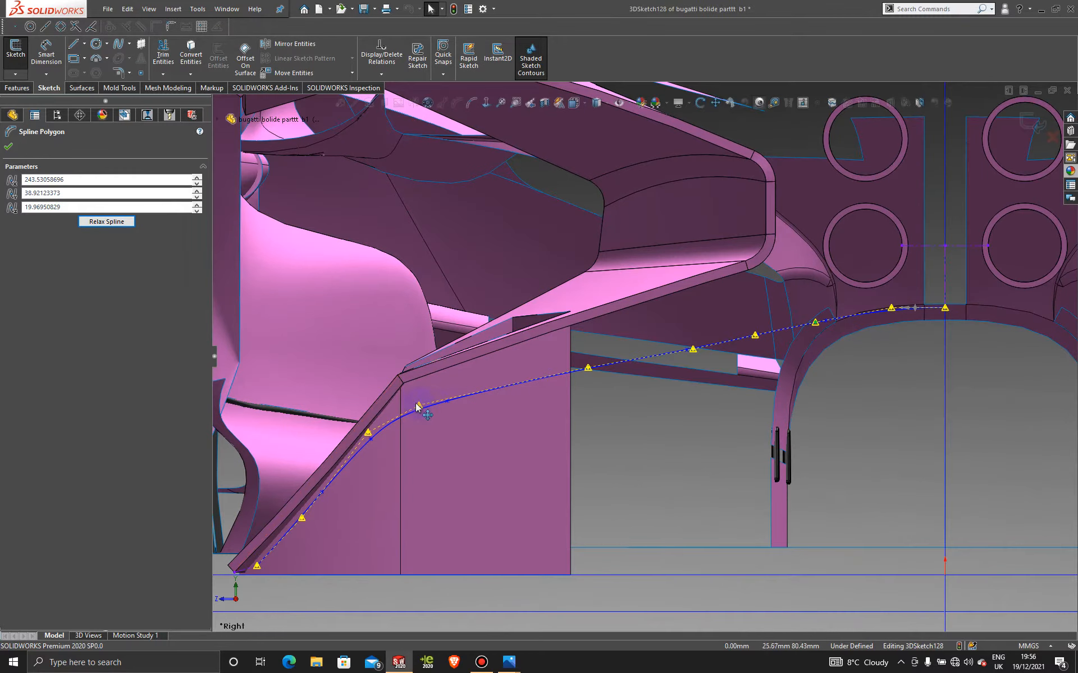
scroll(688, 425, "up", 2)
scroll(783, 350, "down", 4)
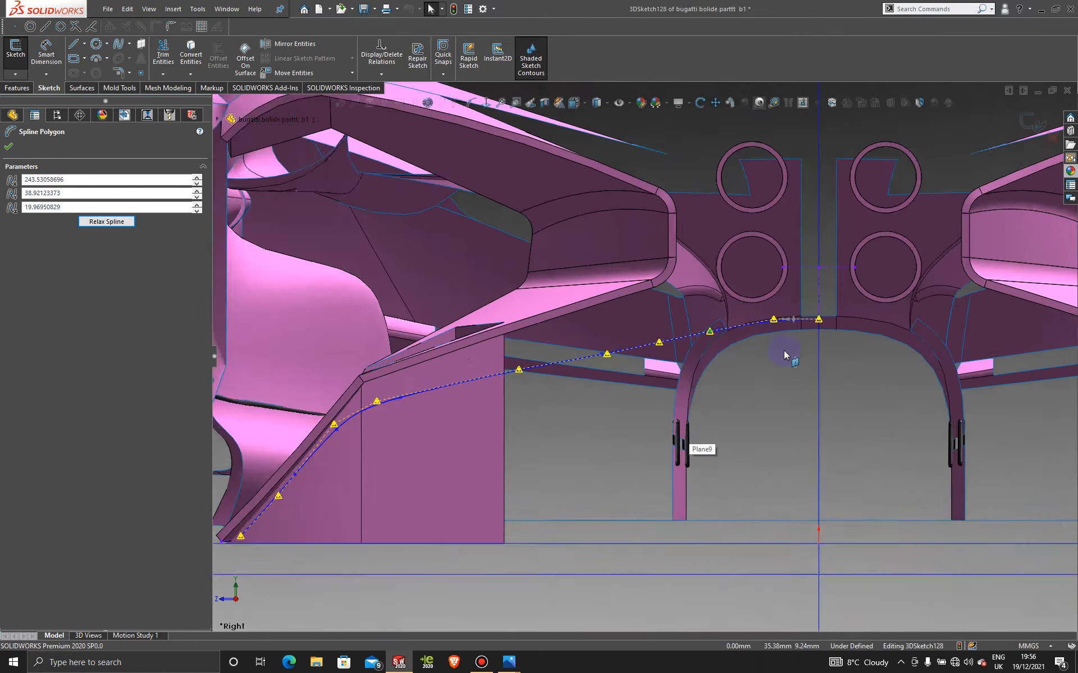
scroll(639, 362, "up", 2)
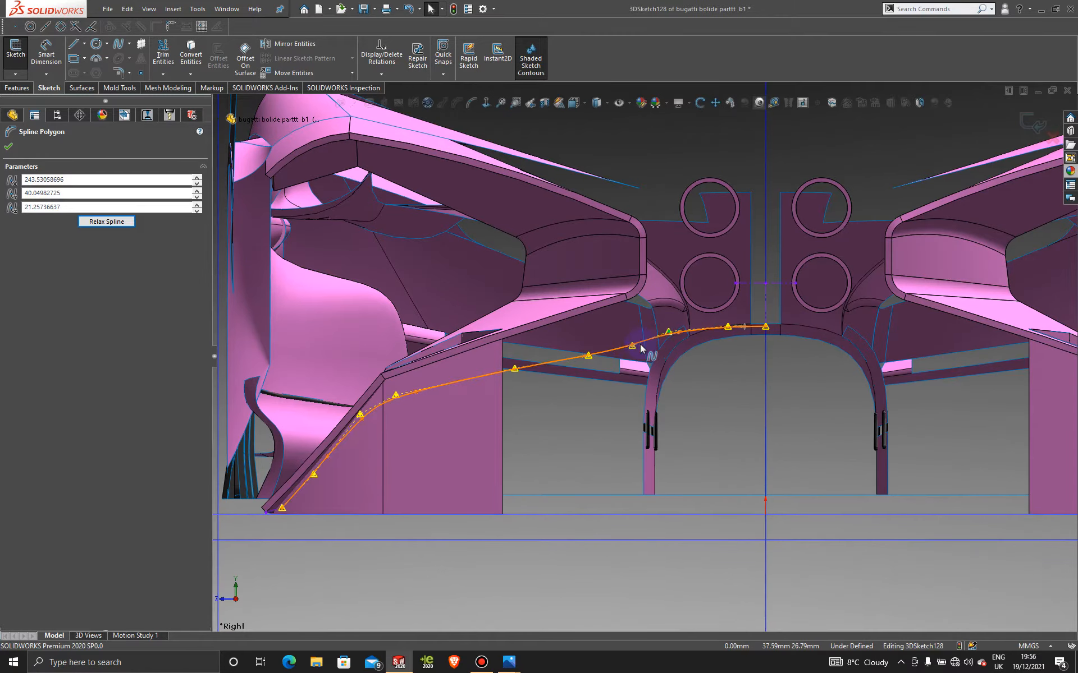
Raise the spline toward the body panel's lower edge with control vertices at about Y 36.48, Z 40.07; Y 33.78, Z 56.19; and Y 25.54, Z 84.60 mm
left_click_drag(631, 350, 582, 350)
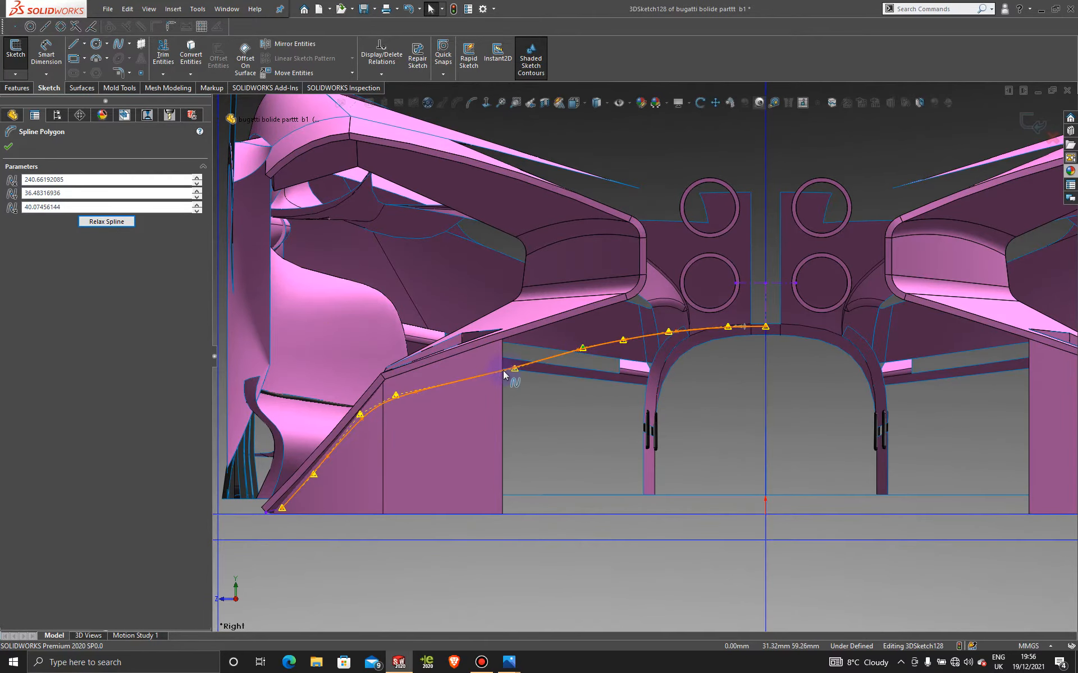
left_click_drag(513, 370, 509, 363)
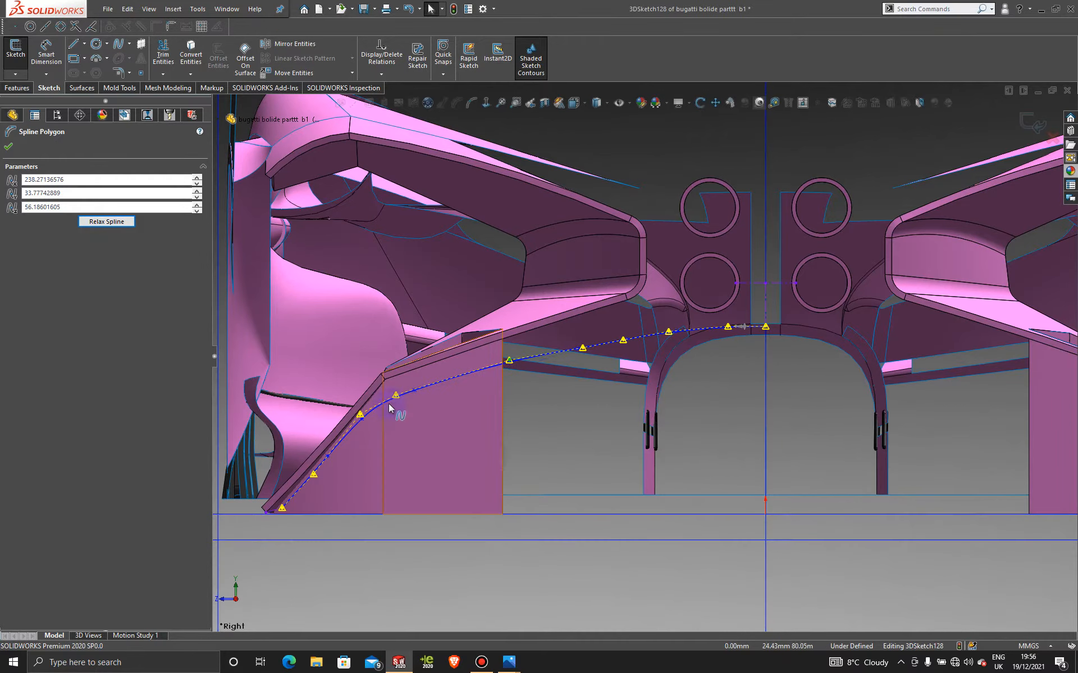
left_click_drag(397, 395, 373, 405)
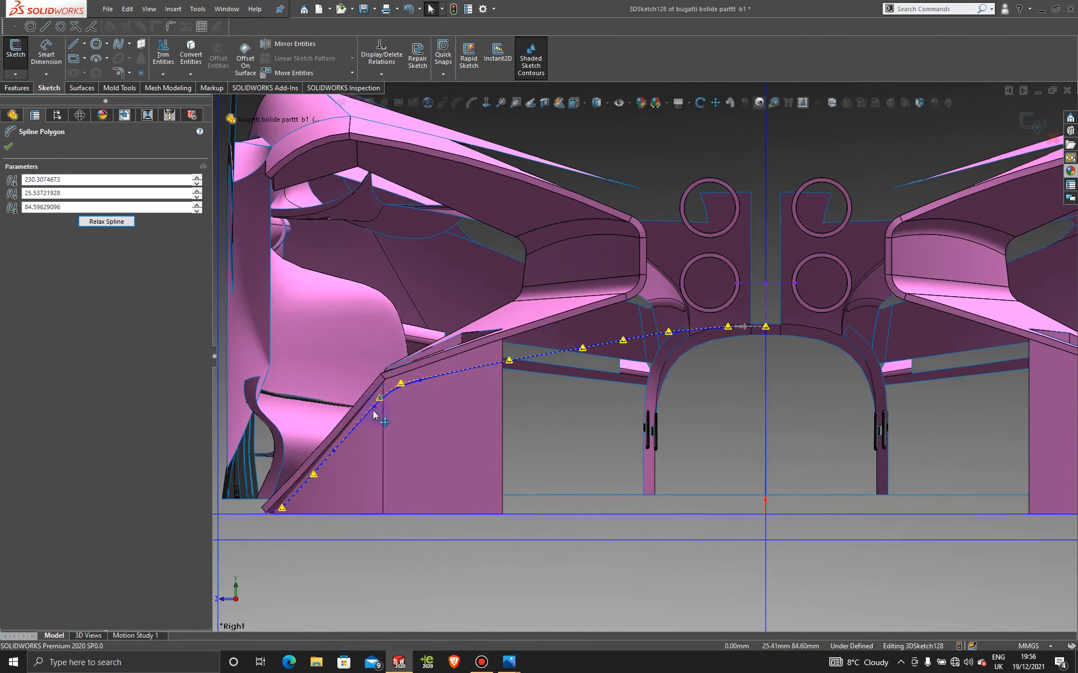
In the right view, nudge three upper control vertices to about Y 37.10, Z 40.69; Y 34.15, Z 56.68; and Y 38.70, Z 31.47 mm
left_click_drag(583, 354, 580, 351)
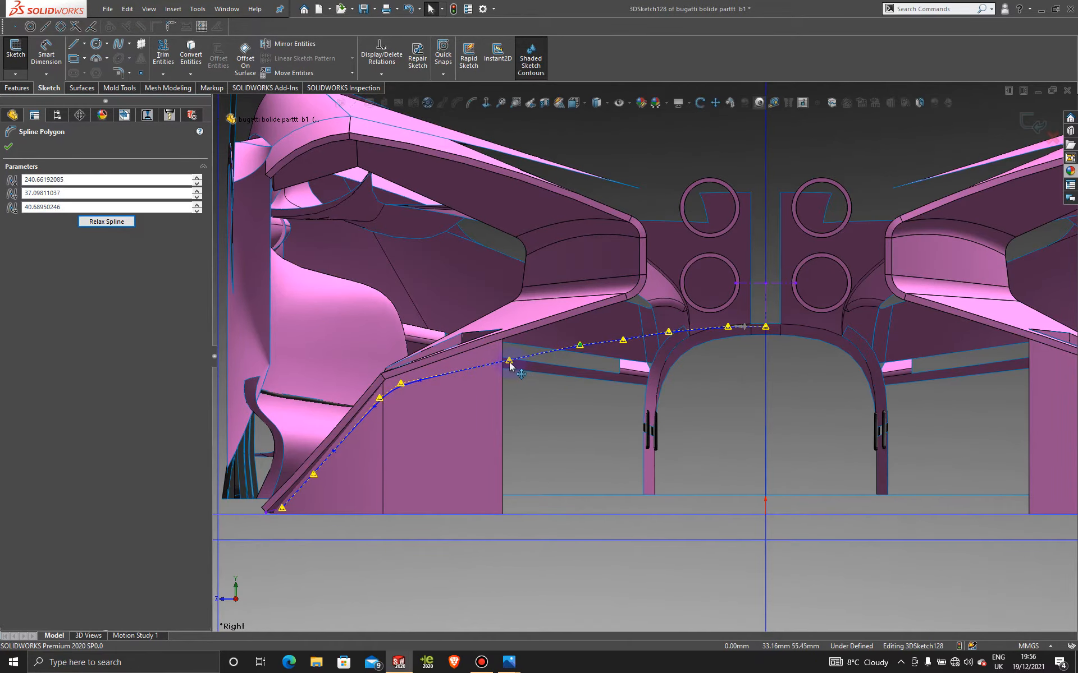
left_click_drag(509, 364, 507, 363)
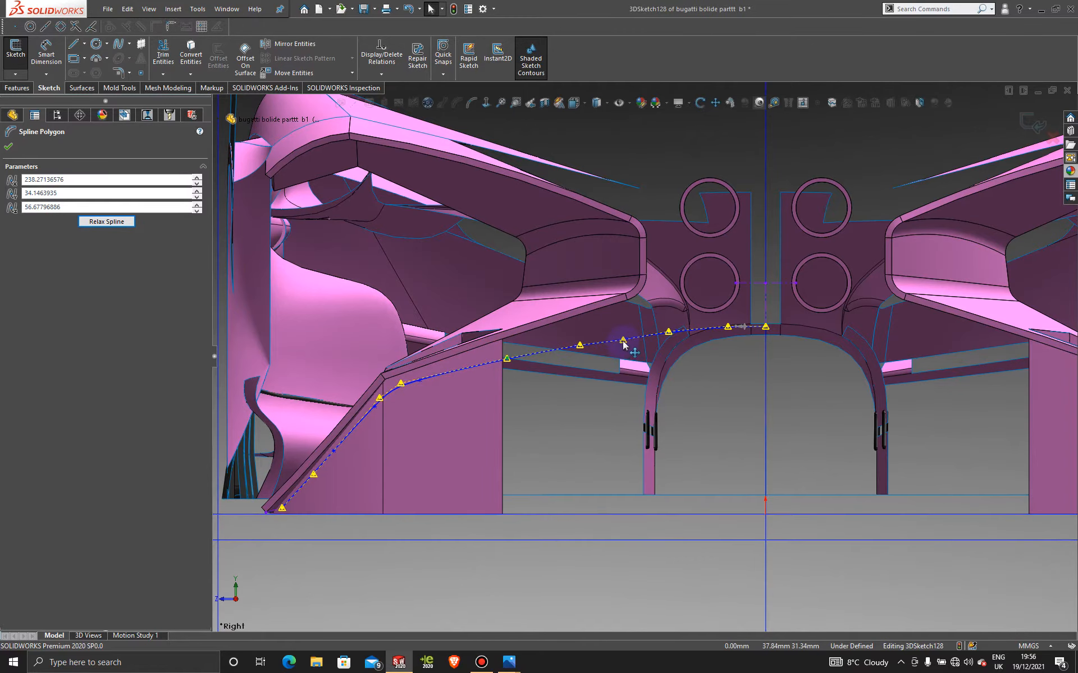
left_click_drag(624, 345, 622, 340)
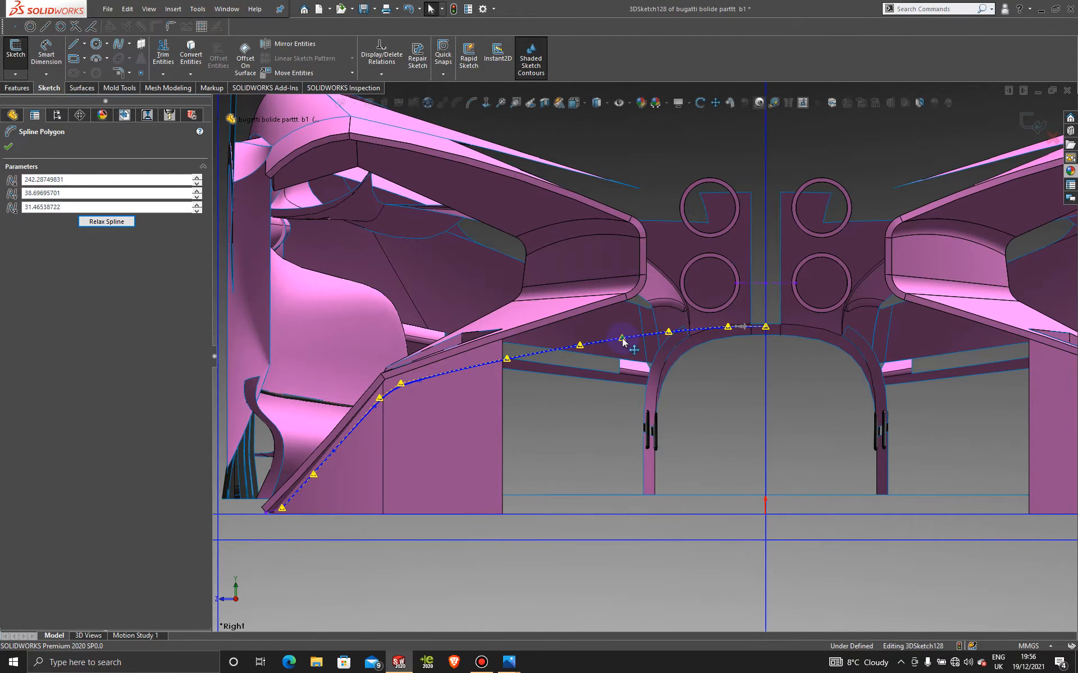
In the front view, shift the control vertex at the spline's bend to about X 231.72, Y 25.34 mm
scroll(712, 391, "up", 5)
mouse_move(624, 437)
middle_mouse_down()
mouse_move(648, 443)
mouse_move(635, 452)
middle_mouse_up()
key("space")
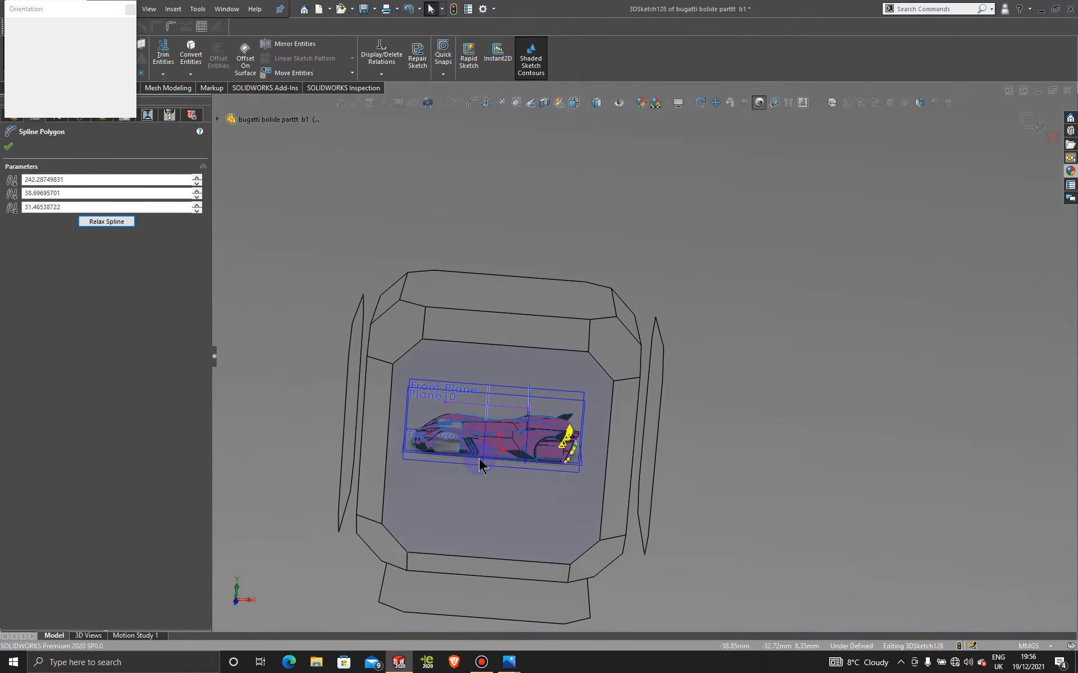
left_click(480, 464)
scroll(749, 392, "down", 5)
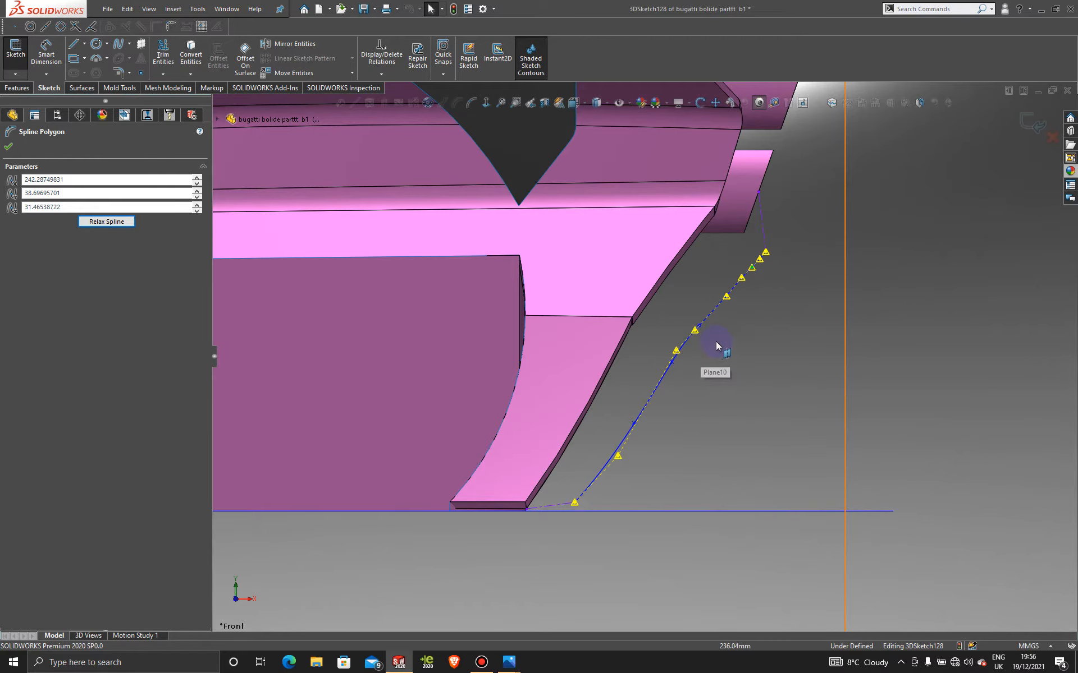
scroll(716, 343, "down", 1)
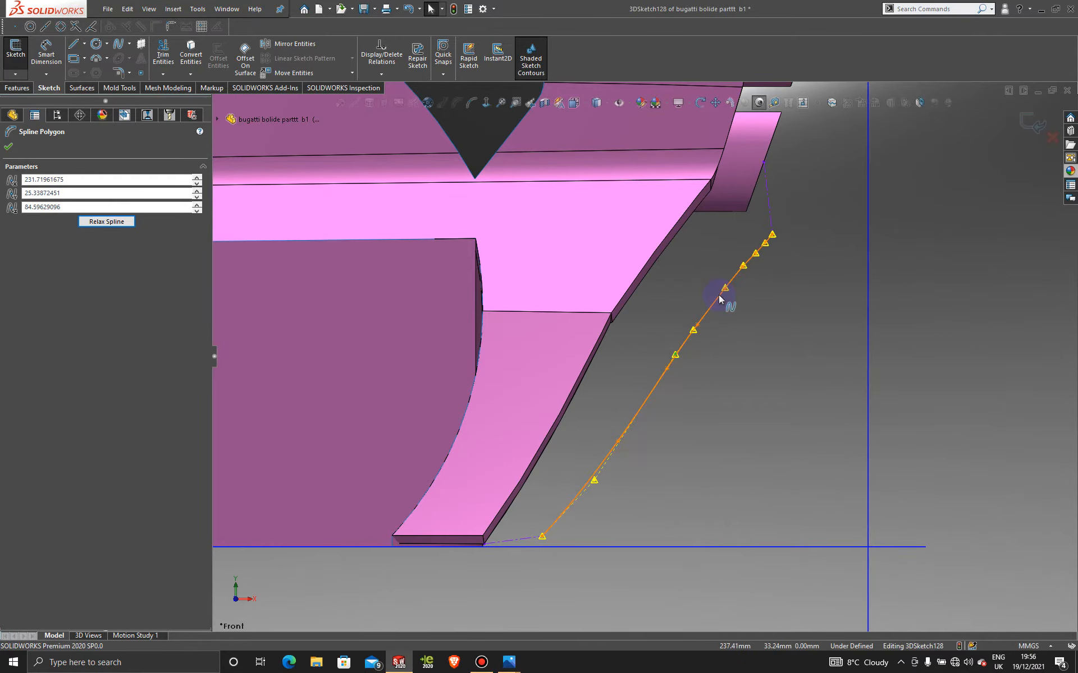
Examine the reshaped spline's flow in the right view, the top view and an angled rear view
middle_click_drag(748, 390, 522, 414)
key("space")
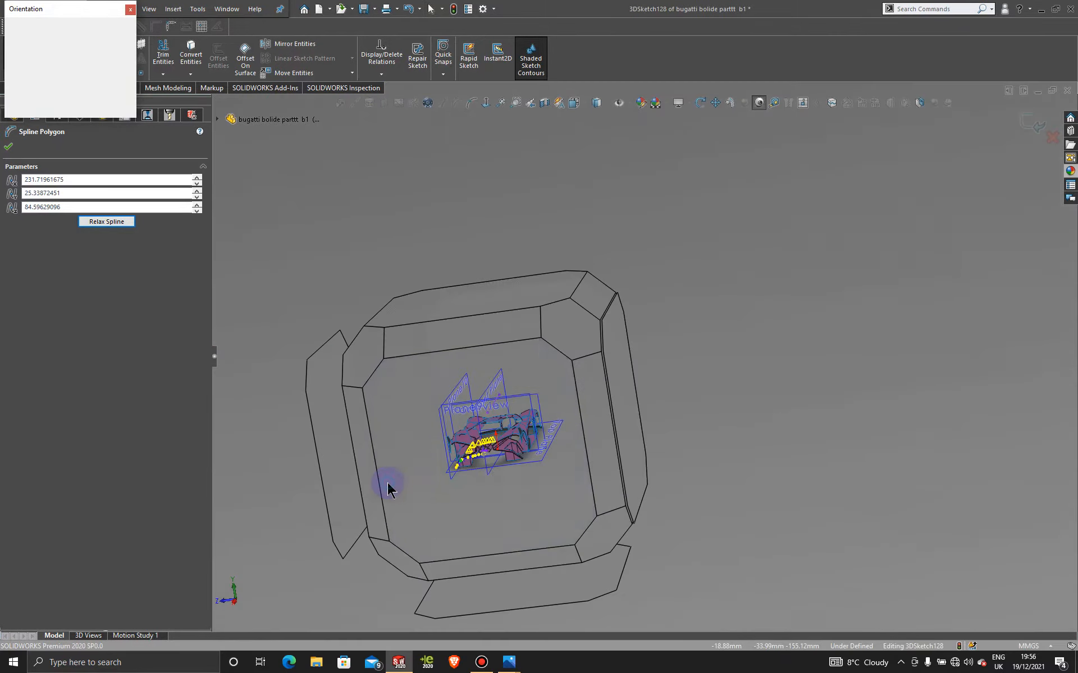
left_click(387, 483)
scroll(490, 454, "down", 5)
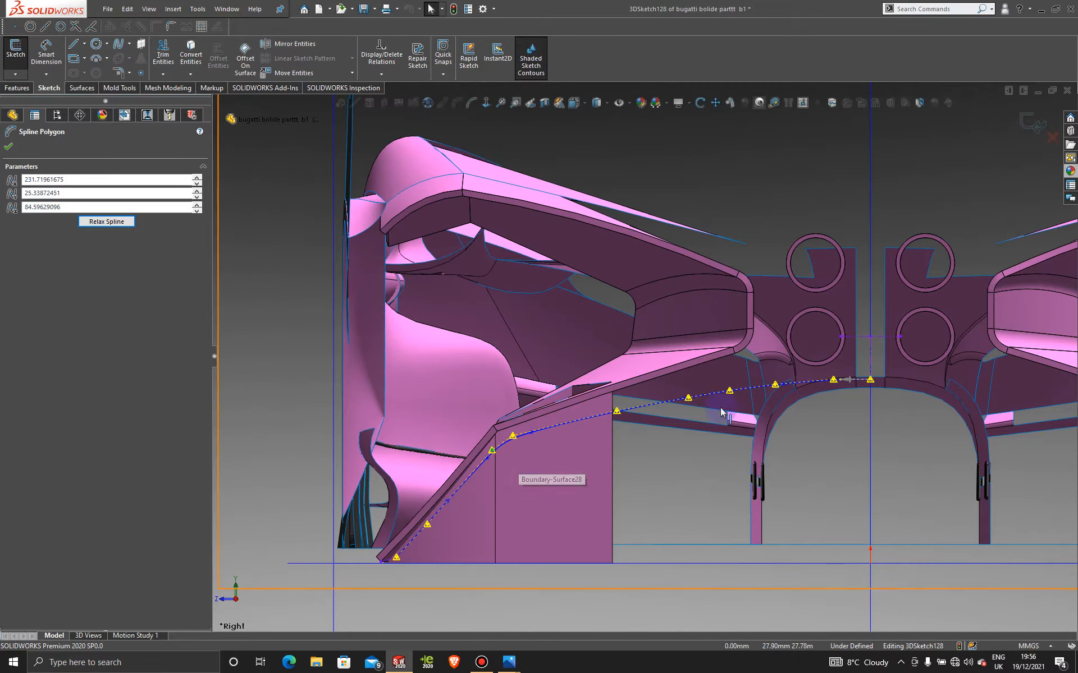
key("f")
key("space")
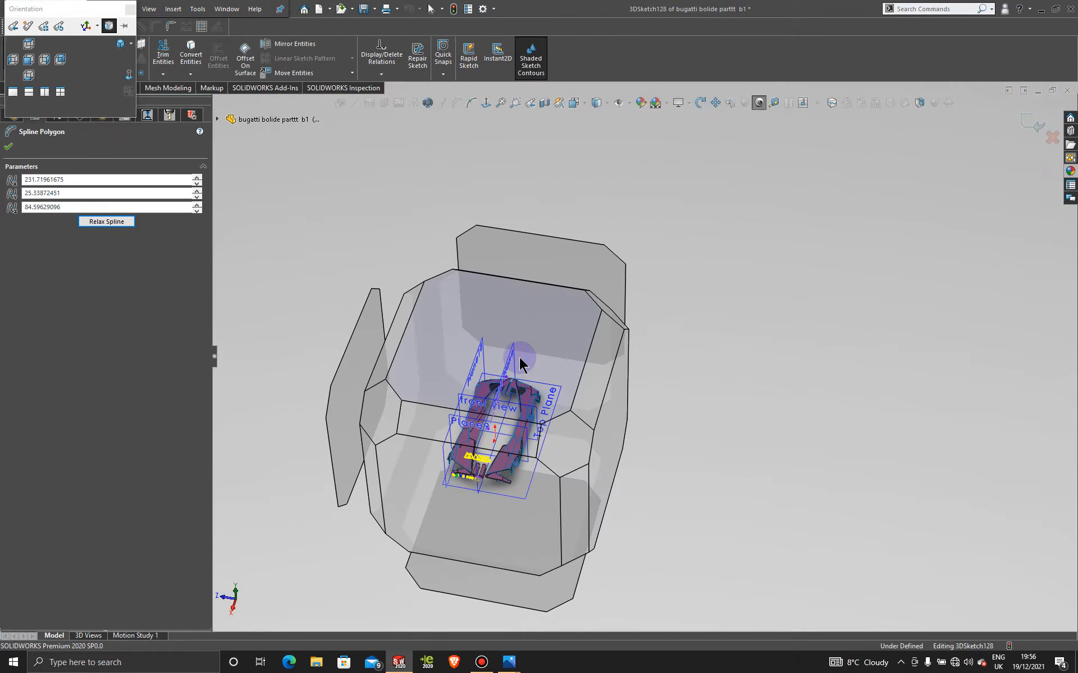
left_click(520, 364)
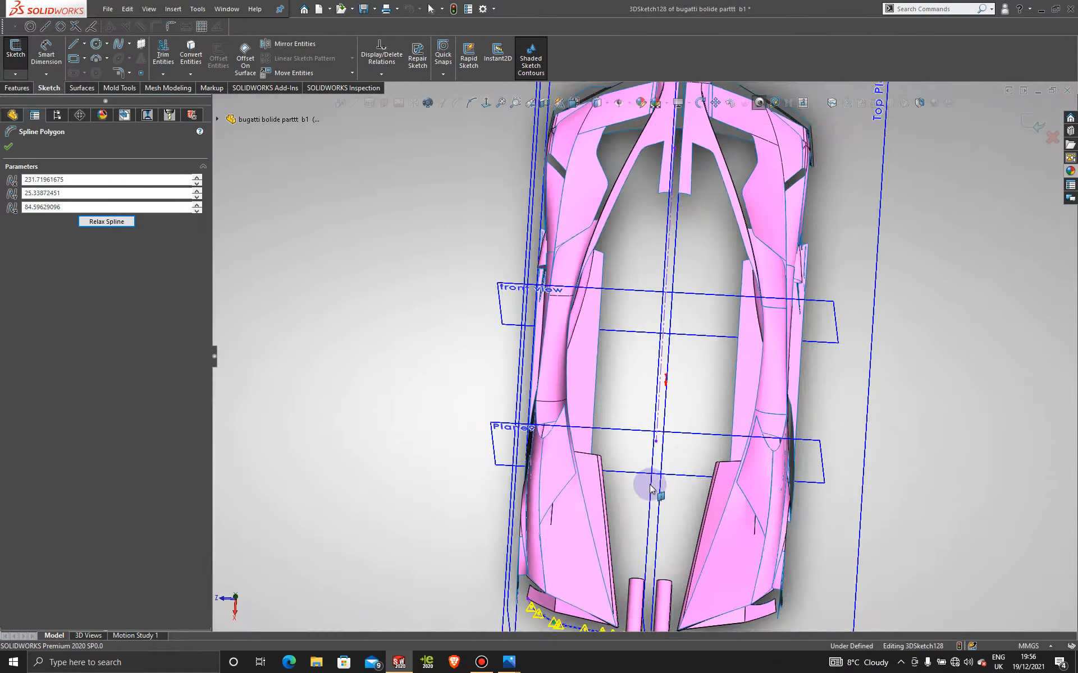
scroll(633, 459, "down", 6)
scroll(632, 458, "down", 2)
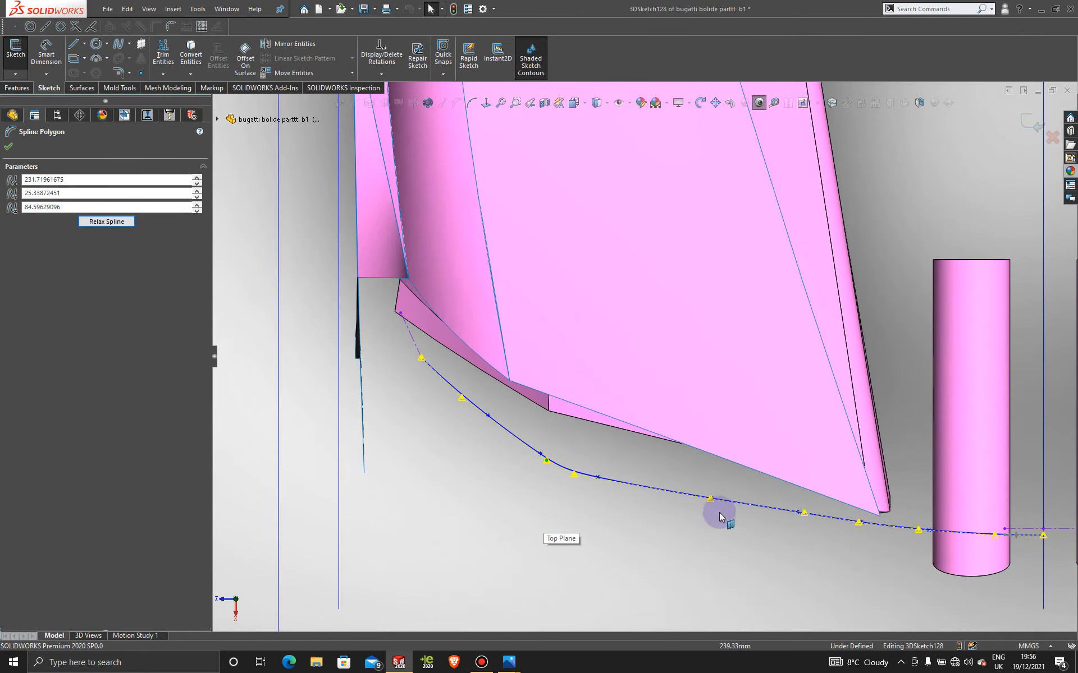
scroll(773, 543, "up", 5)
middle_click_drag(748, 503, 811, 359)
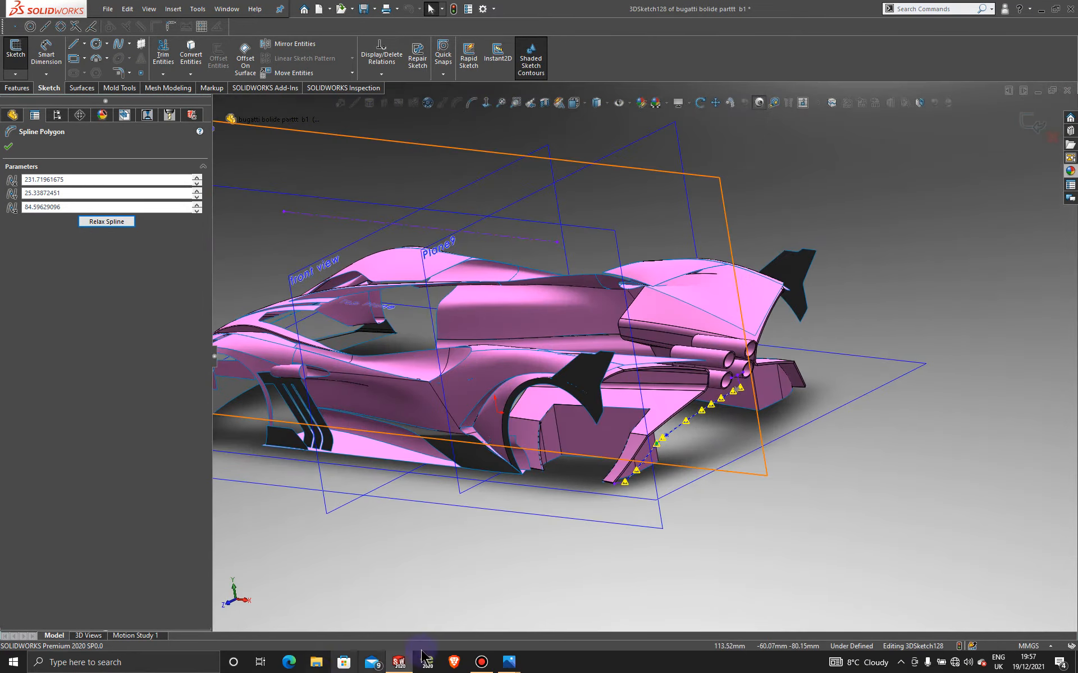
left_click(482, 663)
left_click(482, 664)
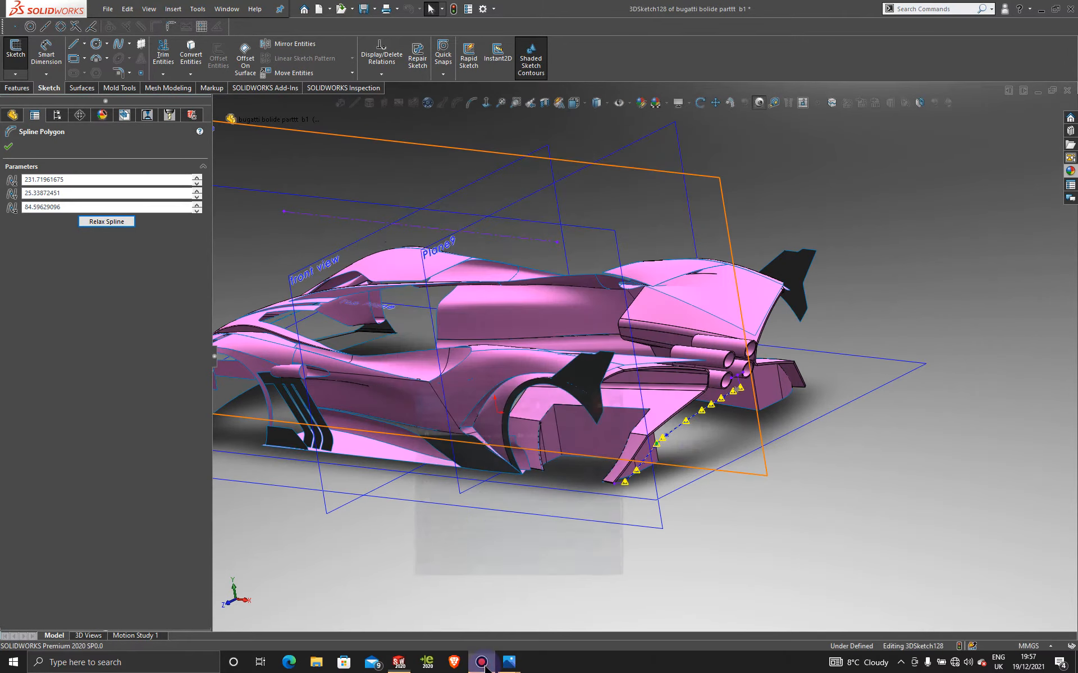
Check the spline from a rear three-quarter view and close its 3D sketch
scroll(695, 430, "down", 5)
mouse_move(719, 445)
middle_mouse_down()
mouse_move(753, 372)
mouse_move(767, 402)
mouse_move(733, 354)
mouse_move(712, 402)
mouse_move(727, 436)
mouse_move(713, 418)
mouse_move(675, 424)
mouse_move(685, 388)
mouse_move(713, 434)
middle_mouse_up()
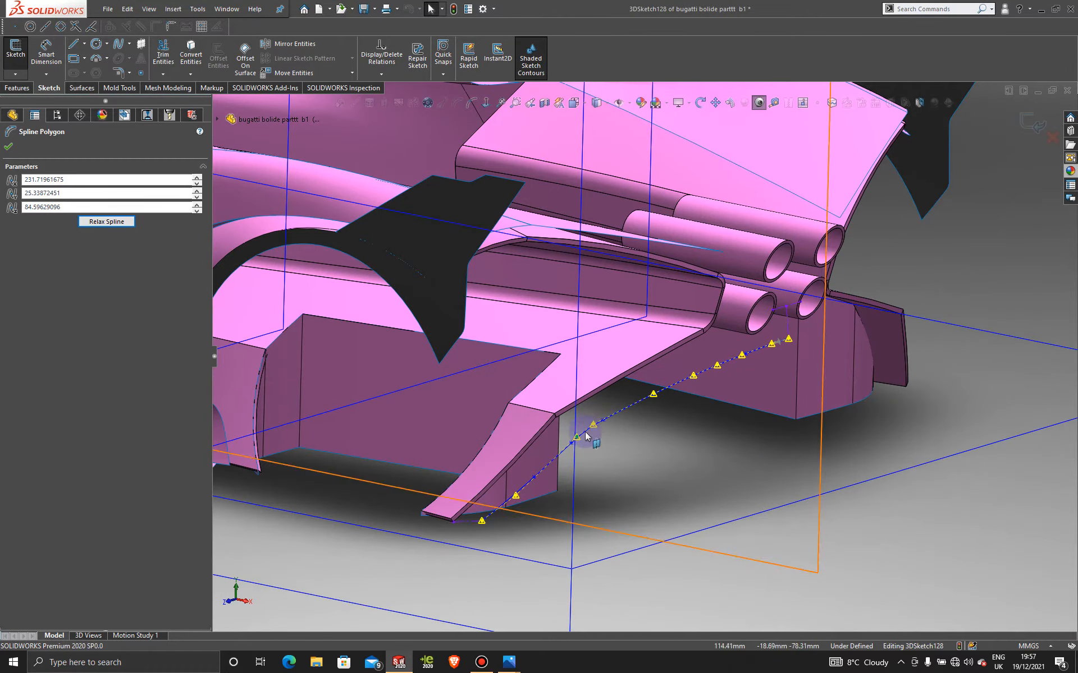
middle_click_drag(720, 431, 711, 477)
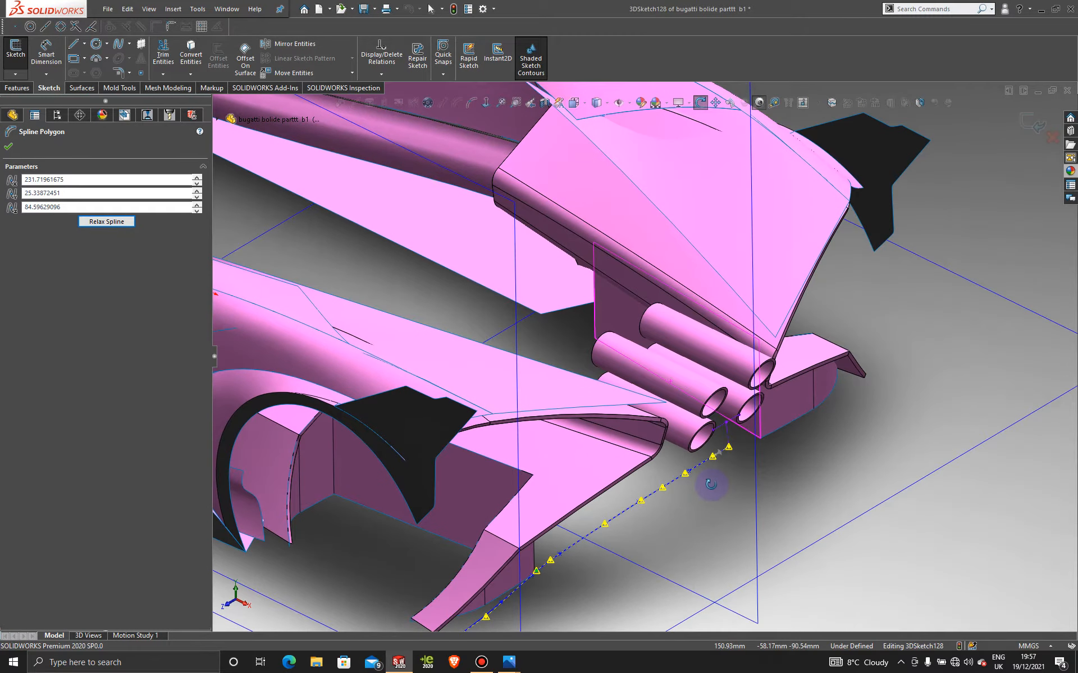
left_click(1028, 126)
left_click(1029, 132)
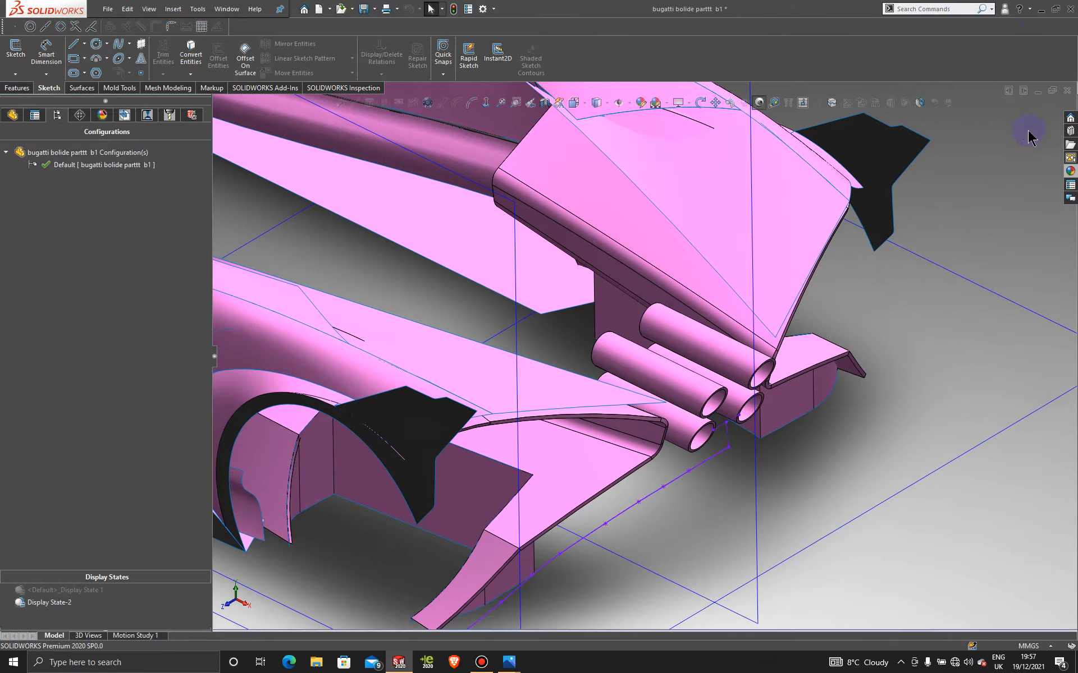
In a new 3D sketch, draw a centerline forward along X from the reference line's upper endpoint beside the exhaust pipes, and close the sketch
left_click(15, 74)
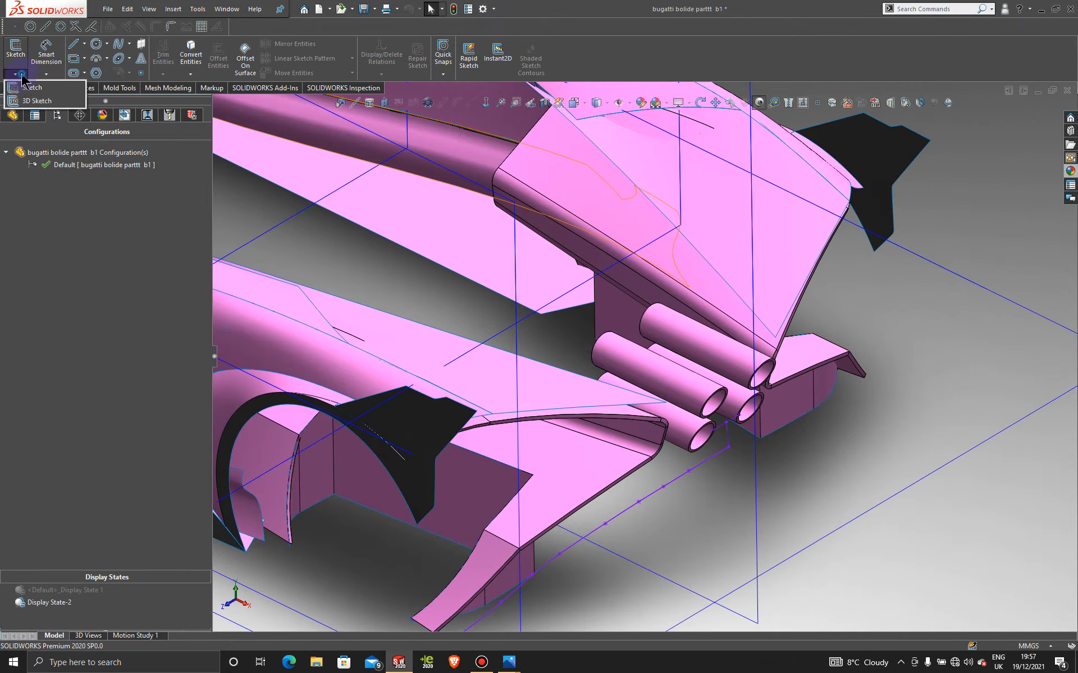
left_click(25, 96)
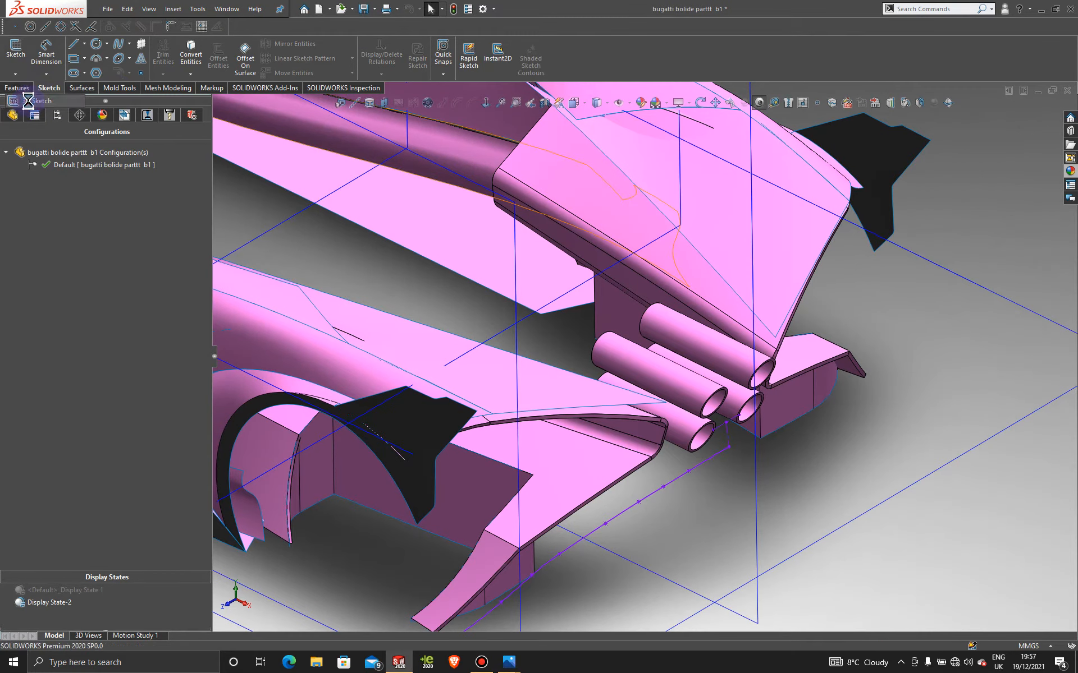
left_click(96, 44)
left_click(84, 44)
left_click(95, 72)
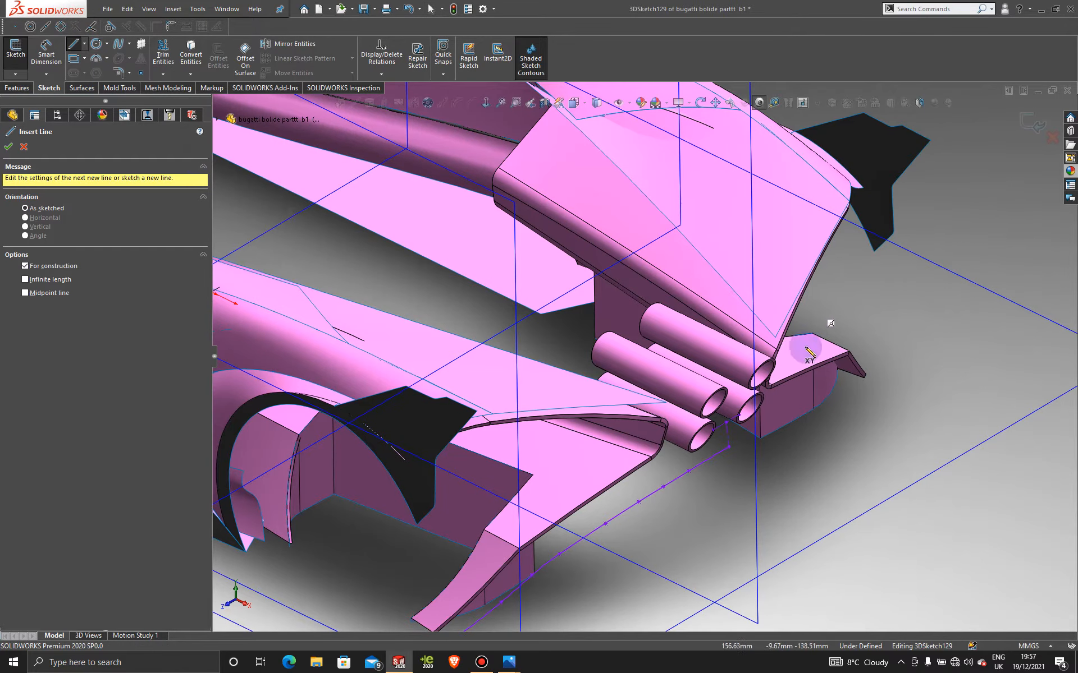
left_click(726, 431)
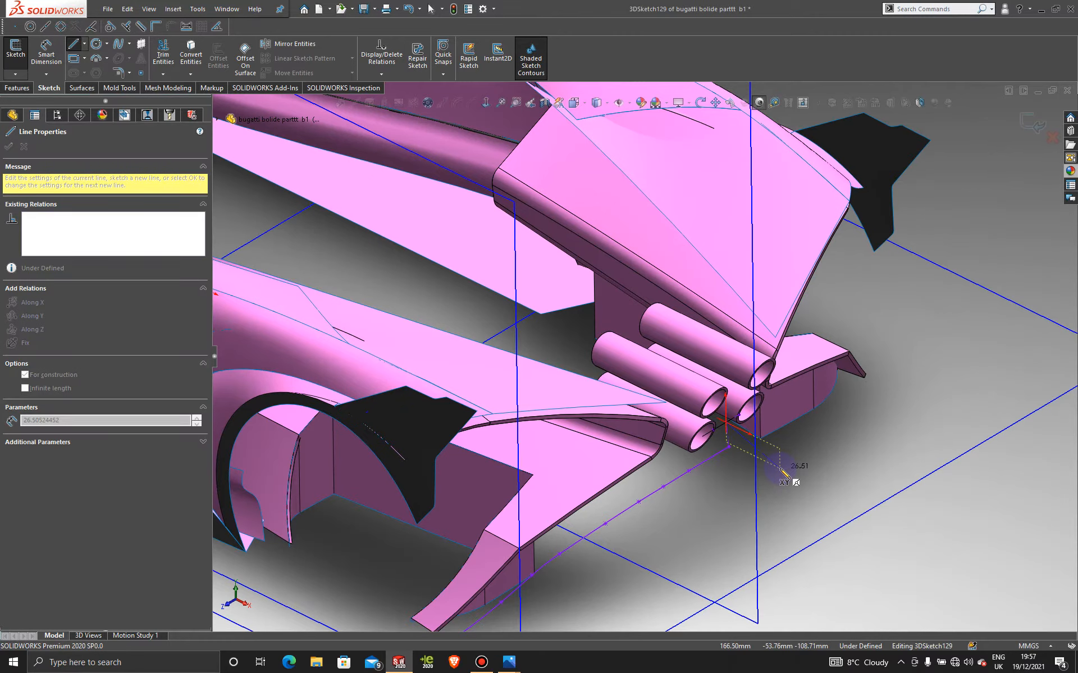
left_click(449, 287)
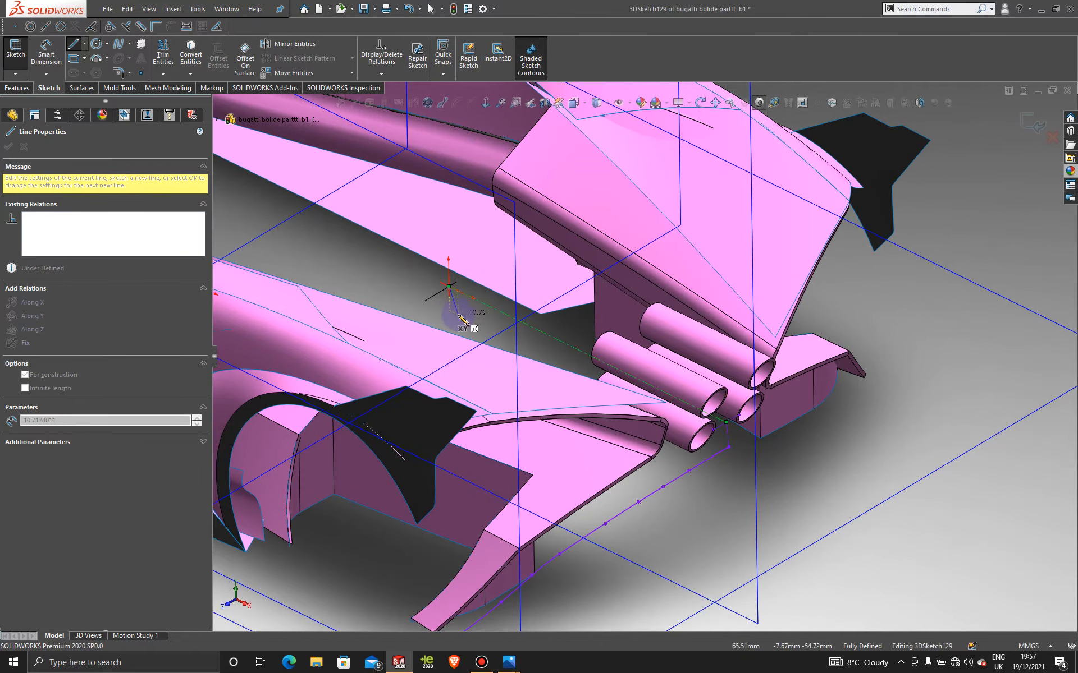
key("Escape")
middle_click_drag(462, 319, 547, 359)
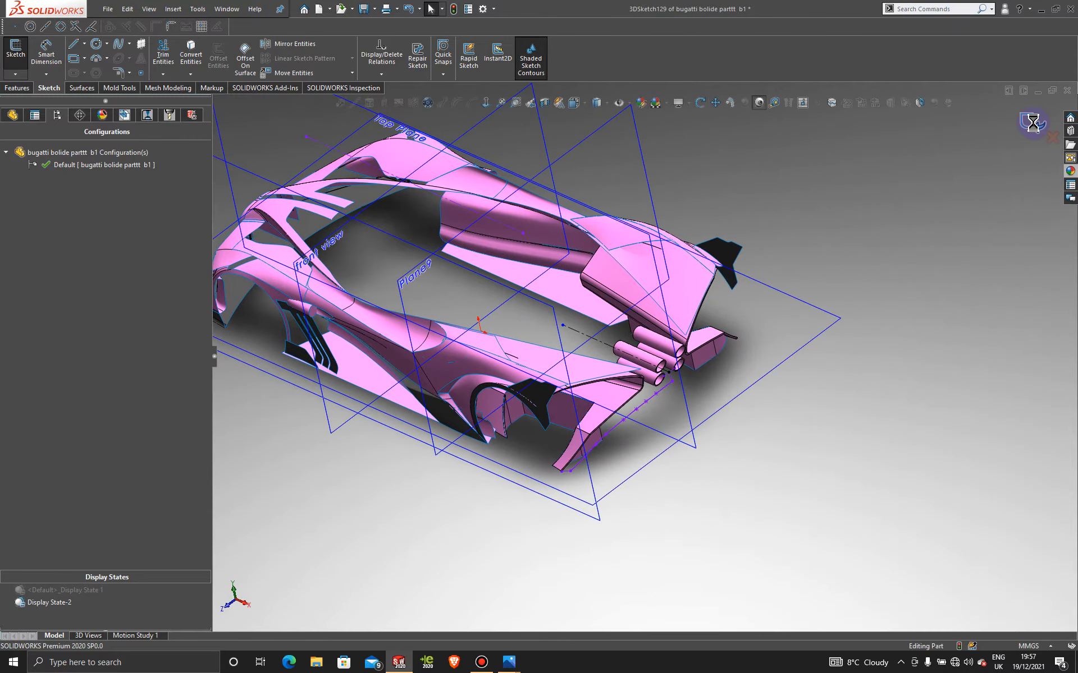
In another 3D sketch, draw a vertical centerline about 128 mm long, downward along Y from the horizontal centerline
left_click(15, 73)
left_click(28, 115)
left_click(84, 43)
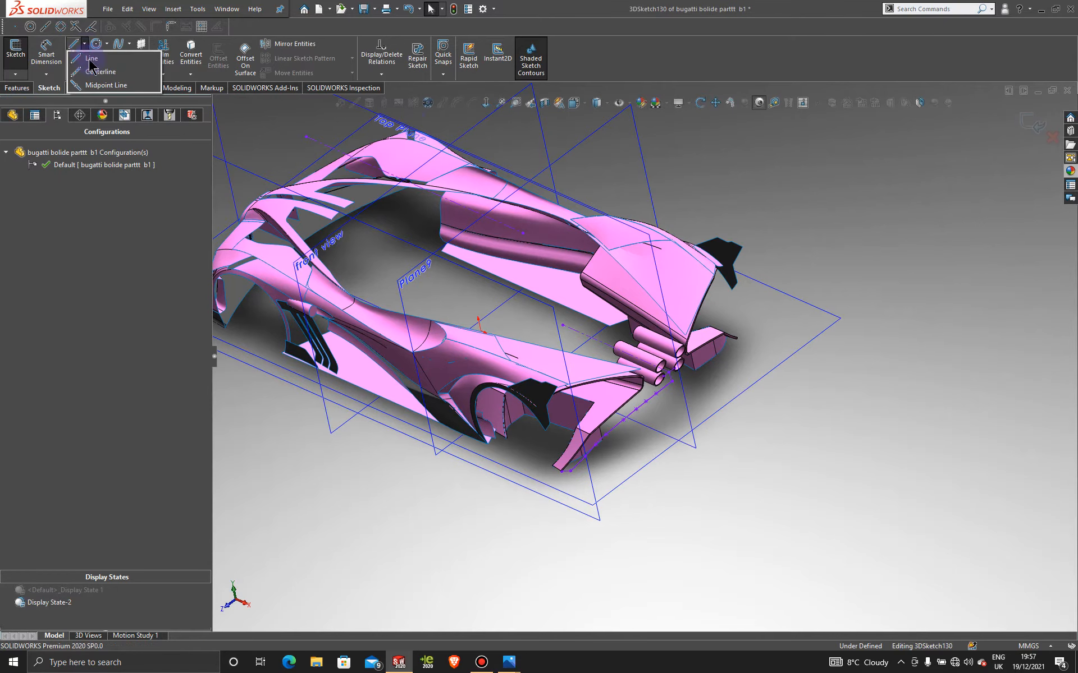
left_click(96, 71)
scroll(556, 332, "down", 4)
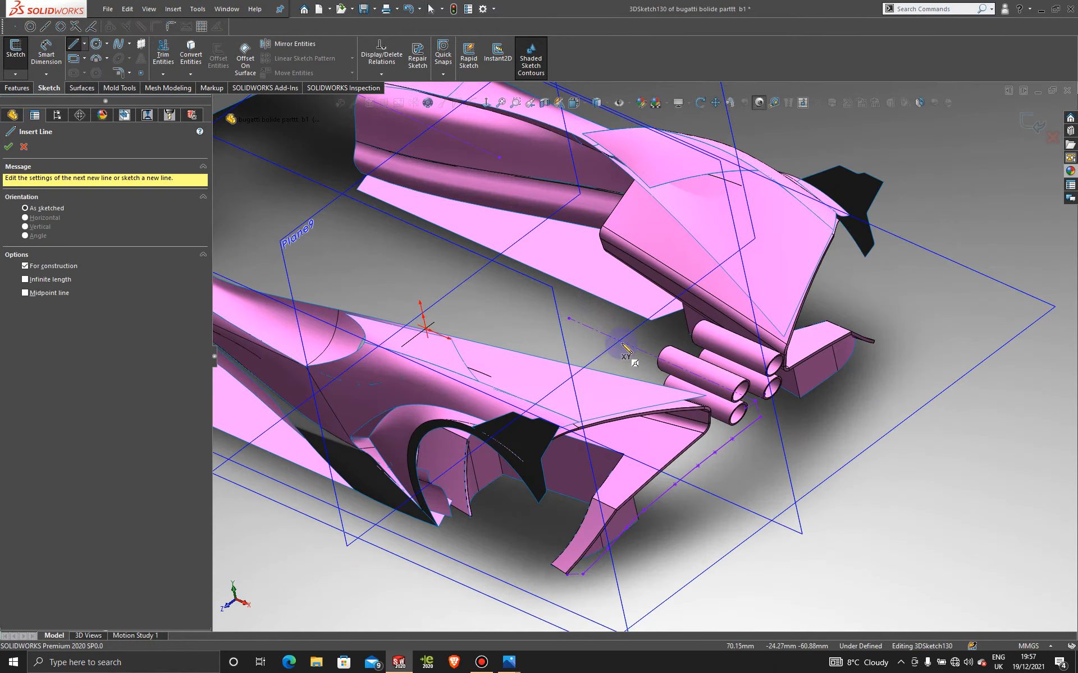
left_click(620, 341)
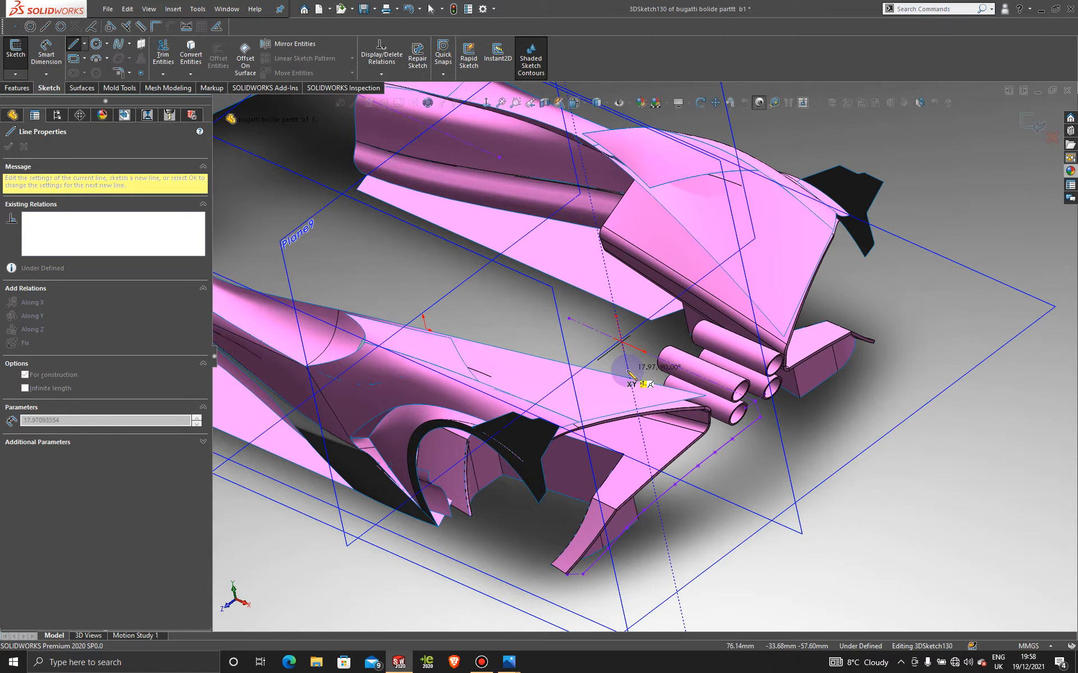
left_click(667, 548)
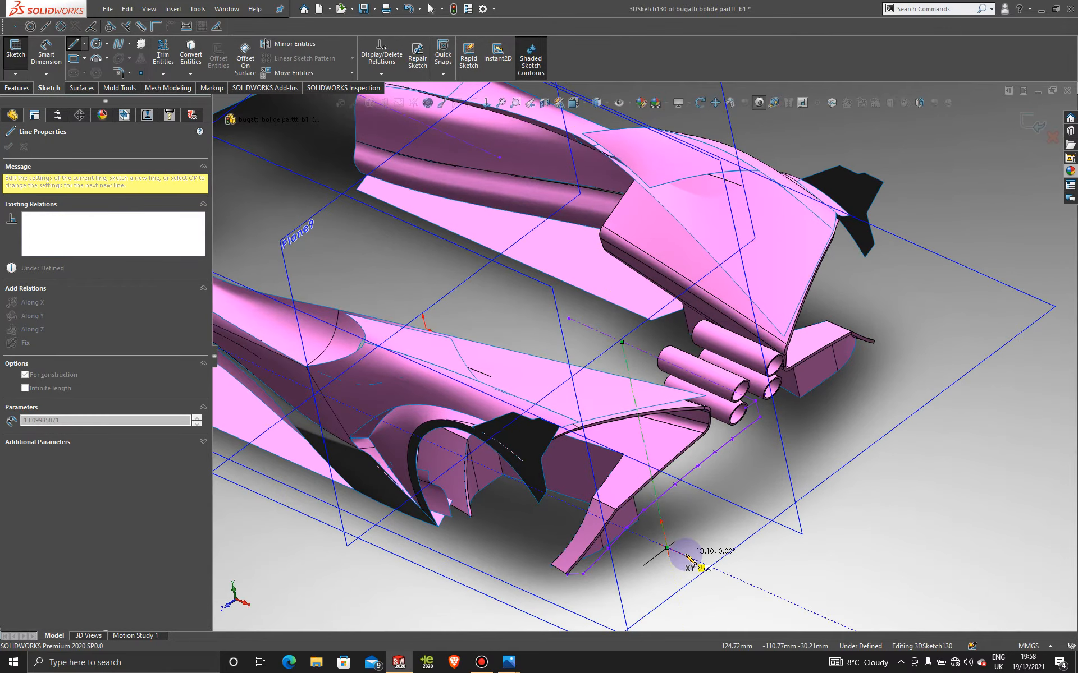
key("Escape")
In the front view, slide the vertical centerline rearward along the horizontal one so it crosses the rear half of the wheel opening
middle_click_drag(690, 556, 741, 445)
key("space")
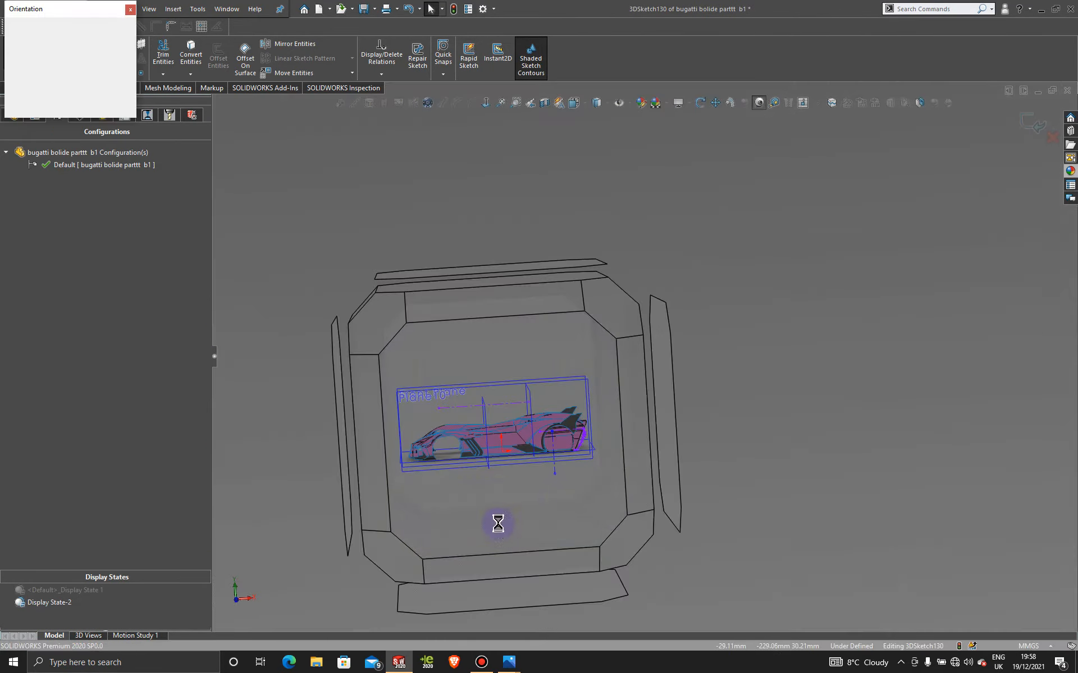
left_click(520, 499)
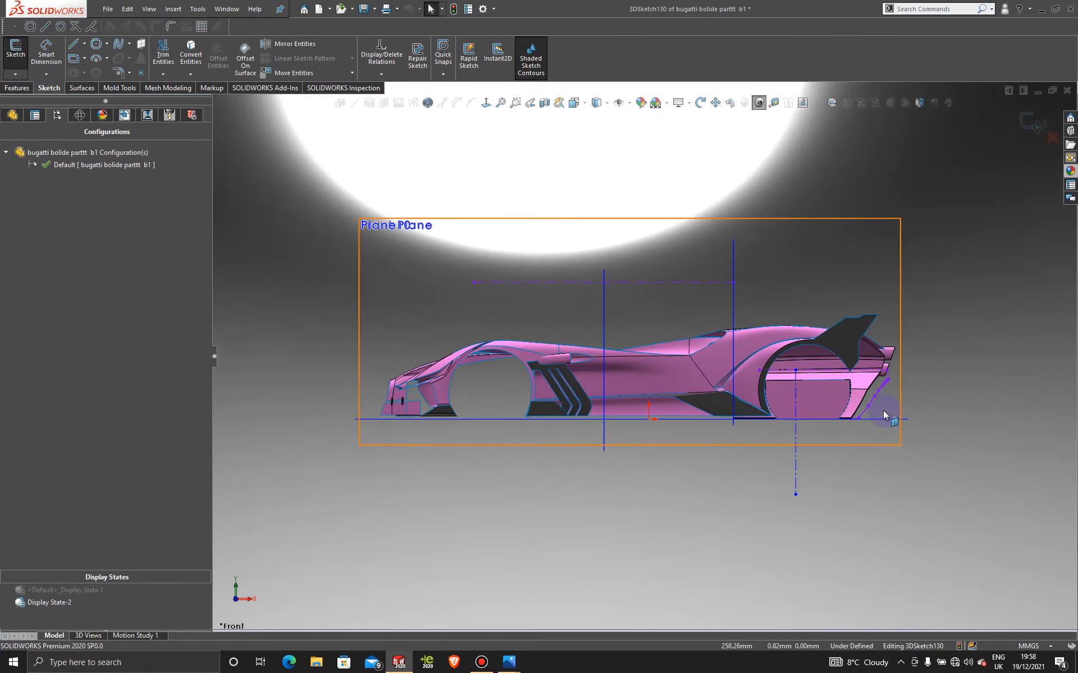
scroll(876, 416, "down", 5)
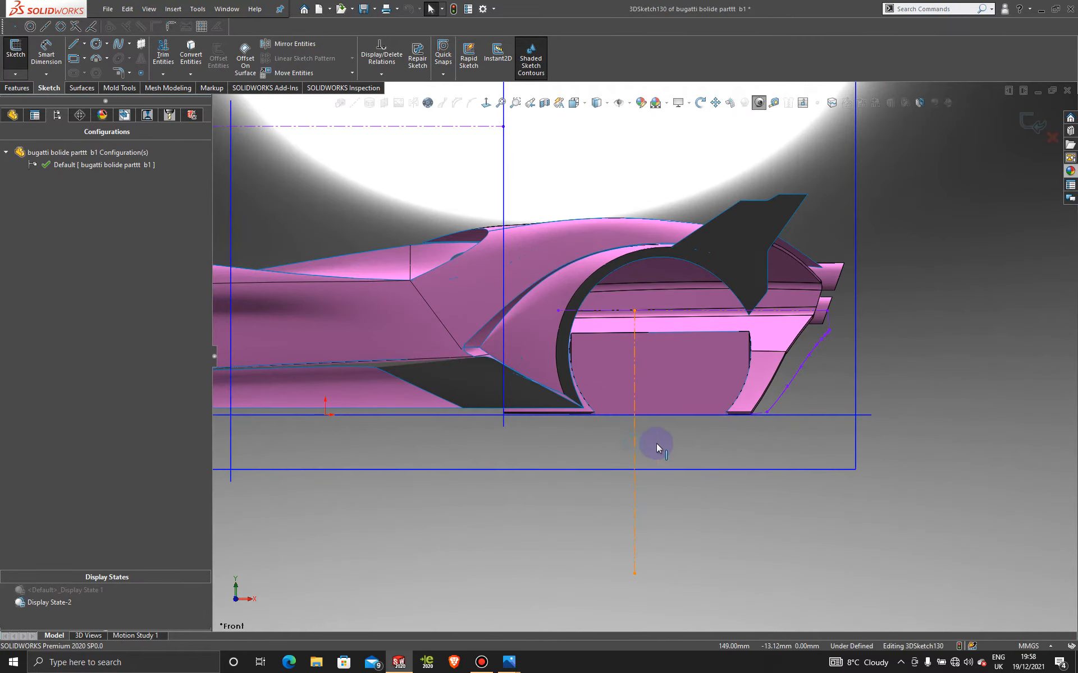
left_click_drag(656, 444, 745, 443)
left_click_drag(664, 447, 698, 449)
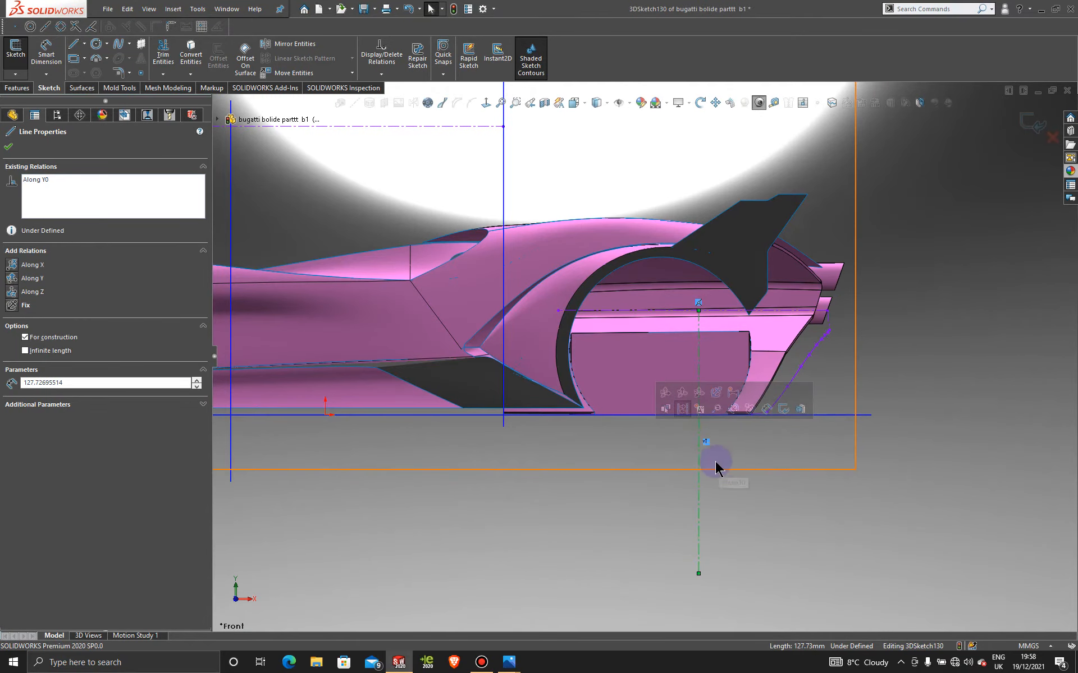
left_click_drag(696, 464, 714, 449)
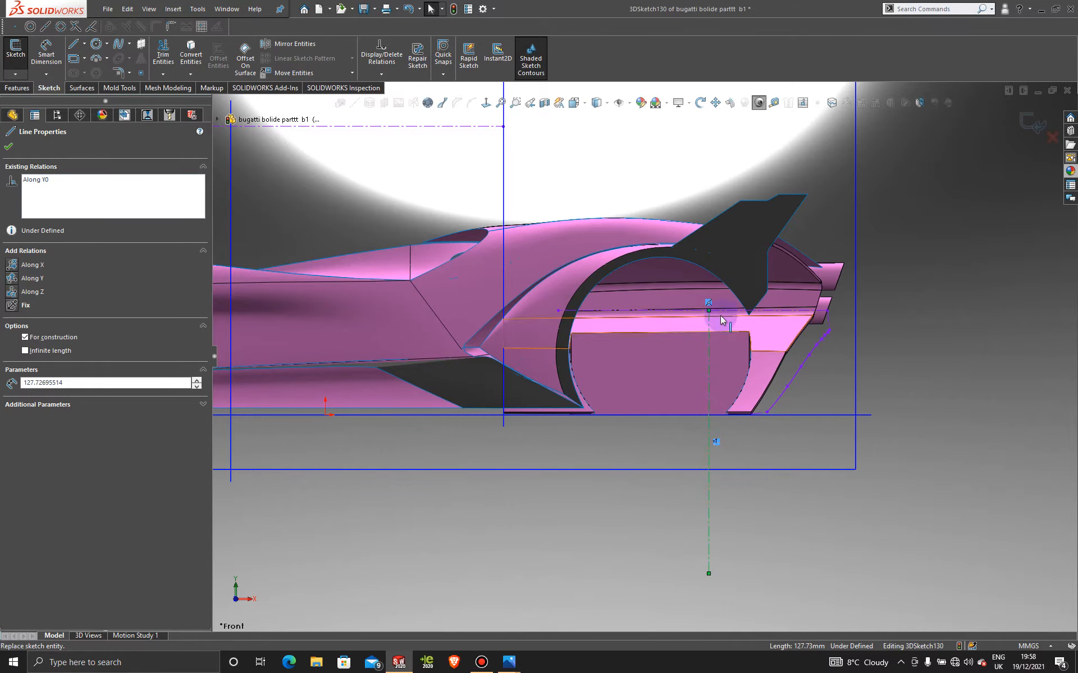
mouse_move(704, 313)
left_mouse_down()
mouse_move(693, 311)
mouse_move(705, 315)
left_mouse_up()
left_click(974, 301)
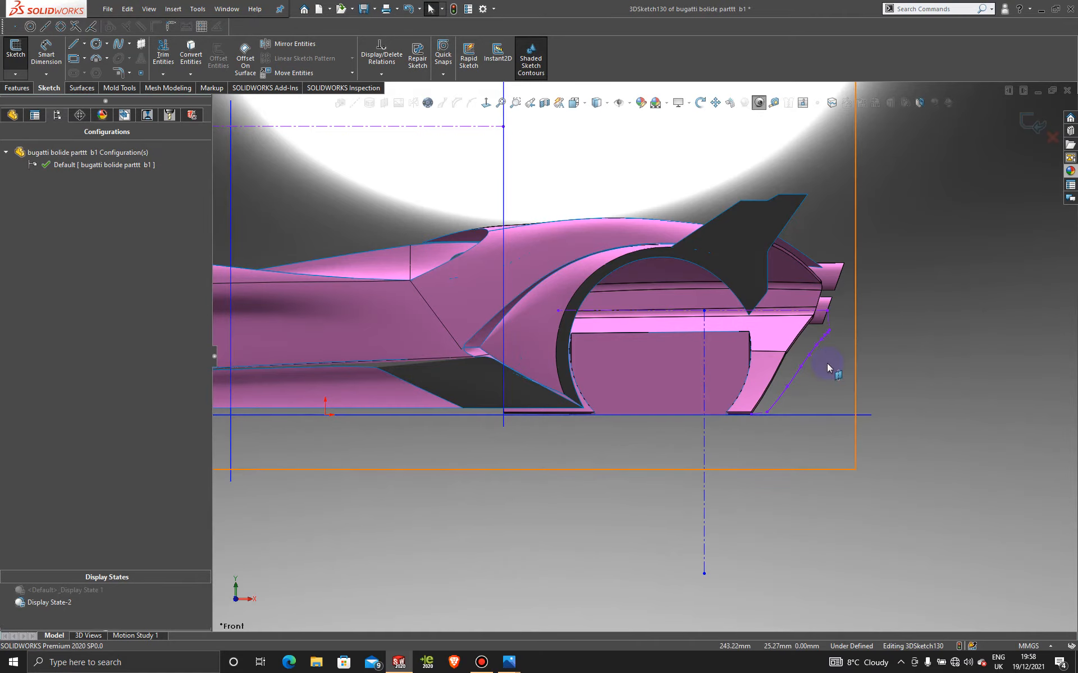
Check the vertical centerline against the diffuser spline in the front view and close its 3D sketch
mouse_move(826, 364)
middle_mouse_down()
mouse_move(793, 362)
mouse_move(828, 358)
mouse_move(832, 370)
middle_mouse_up()
key("space")
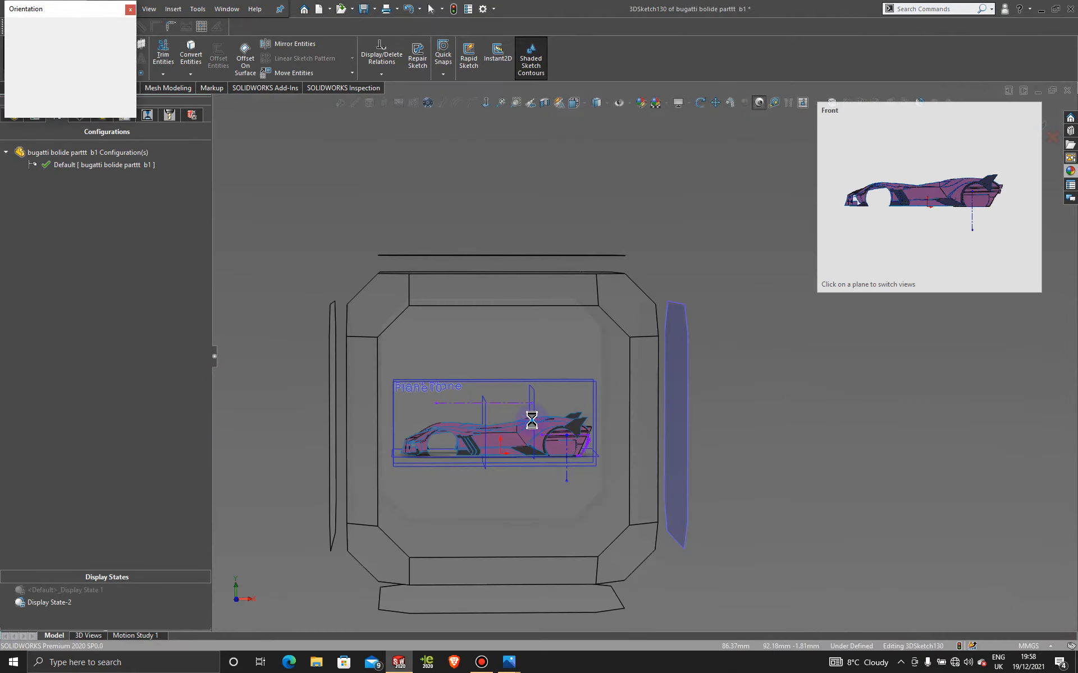
left_click(532, 425)
scroll(878, 380, "down", 7)
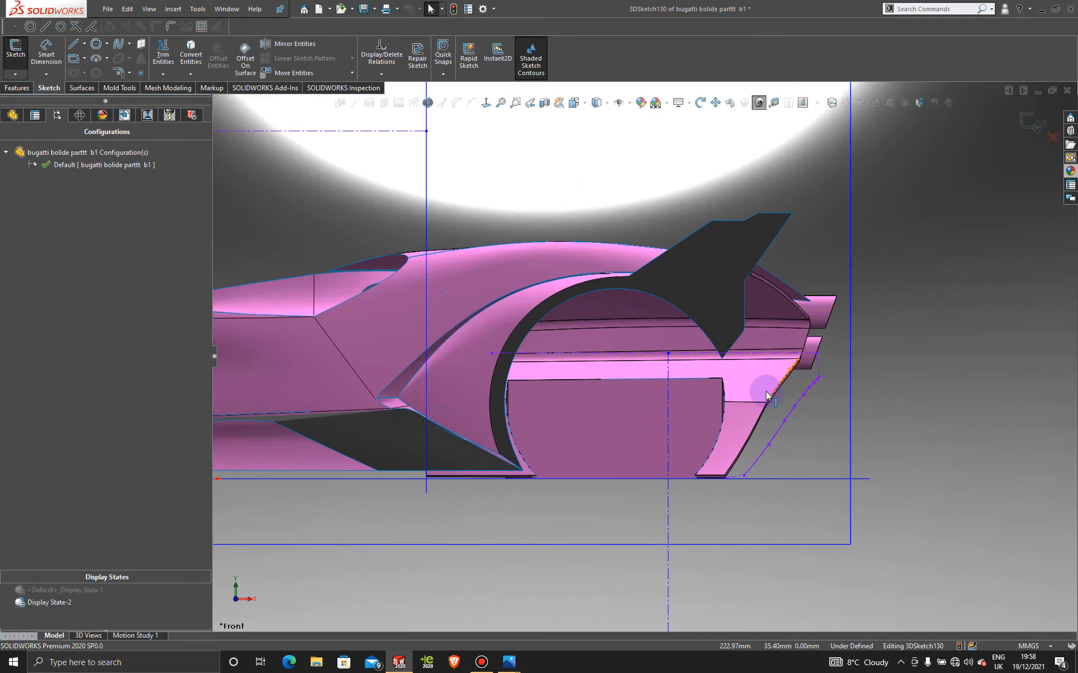
left_click(1024, 124)
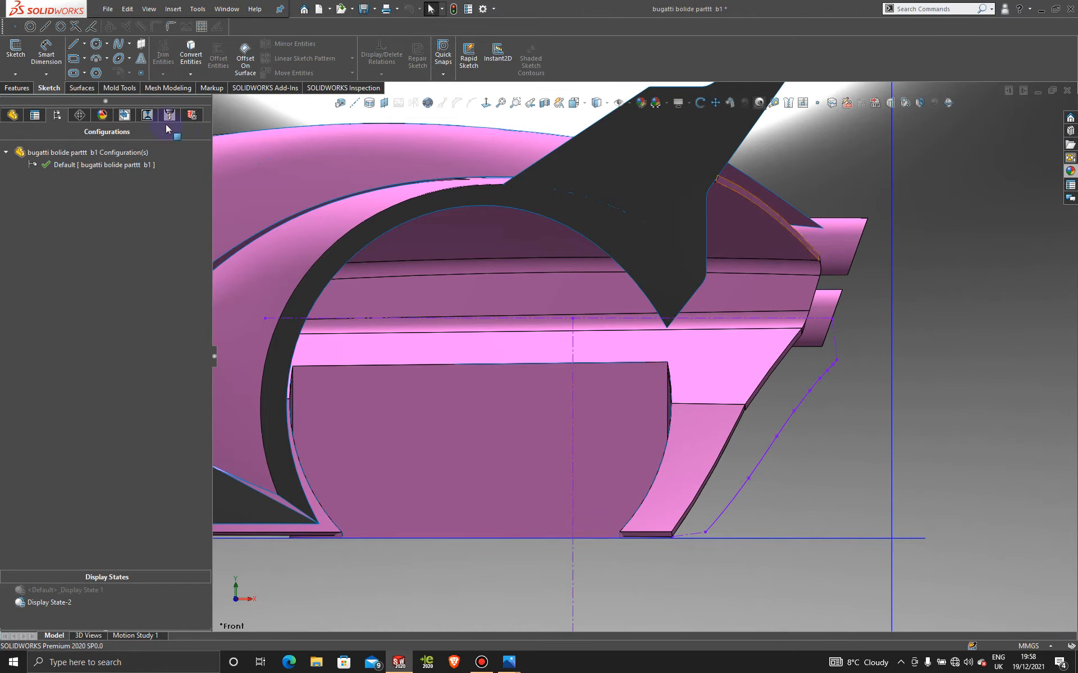
In a new 3D sketch, draw a two-point spline about 73 mm long from the diffuser spline's upper end to the vertical centerline near ground level
left_click(15, 73)
left_click(34, 104)
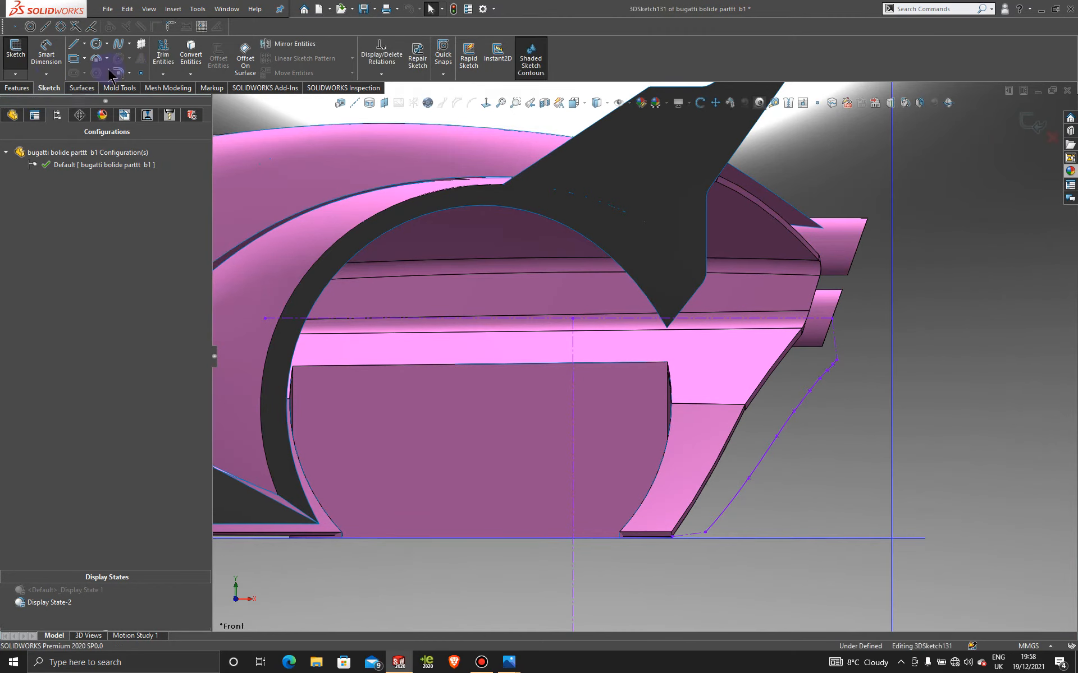
left_click(119, 46)
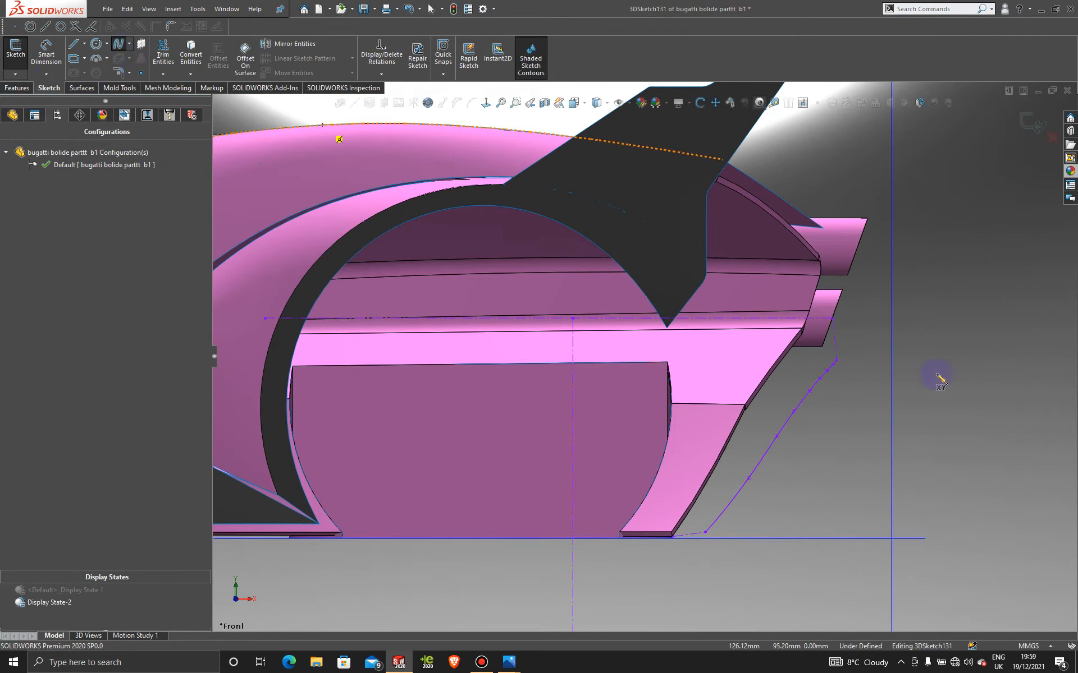
left_click(836, 362)
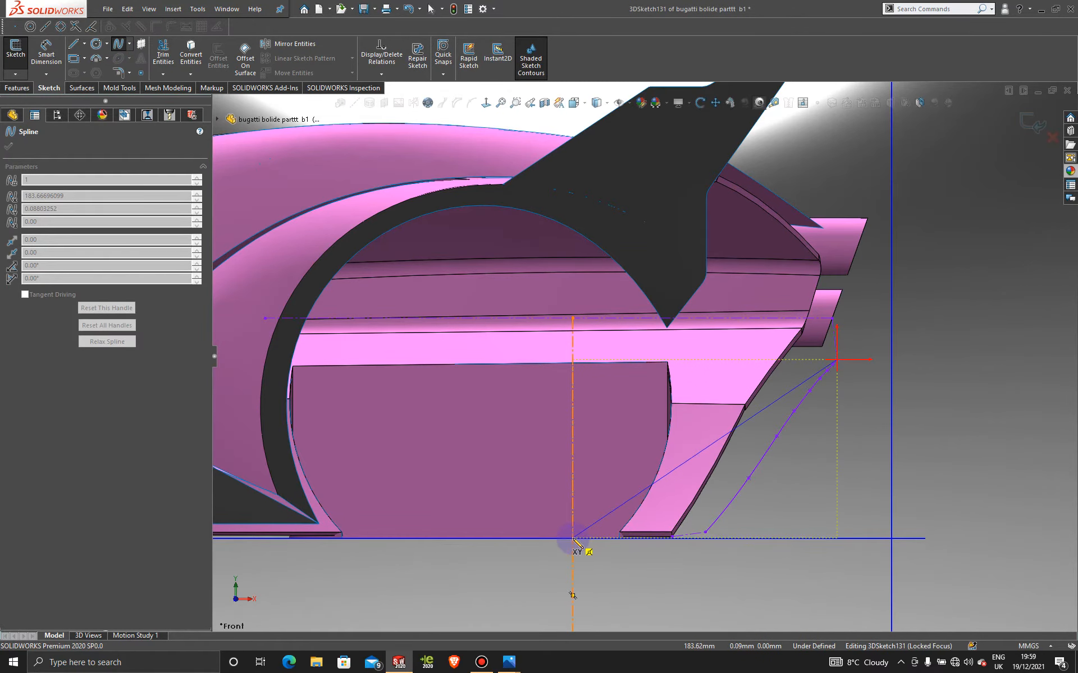
left_click(573, 534)
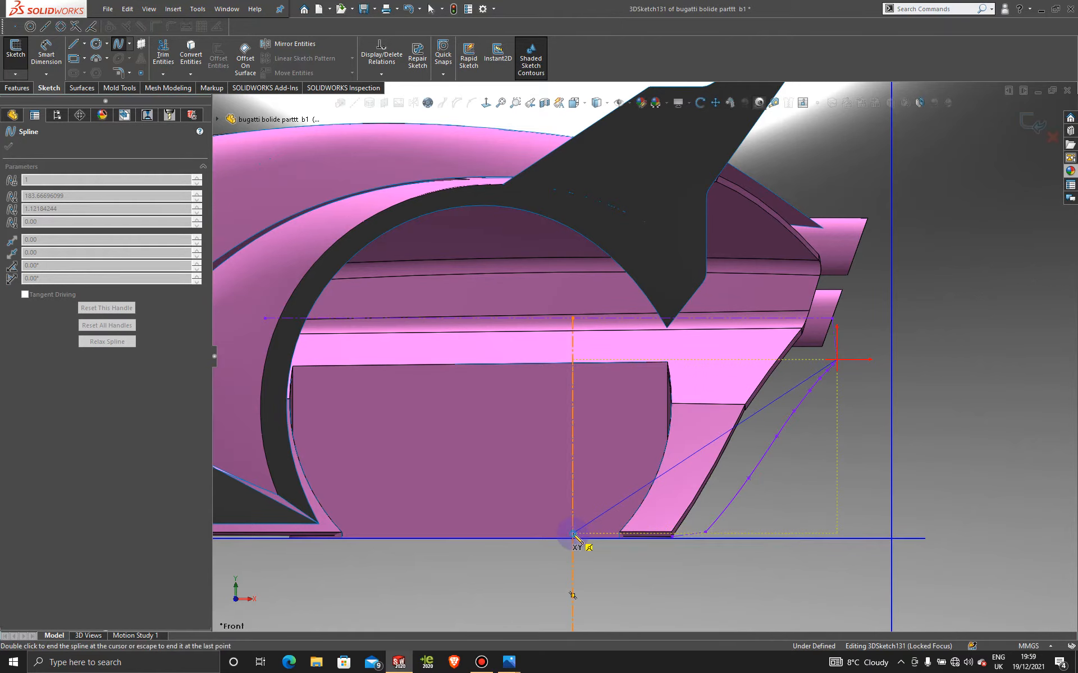
key("Escape")
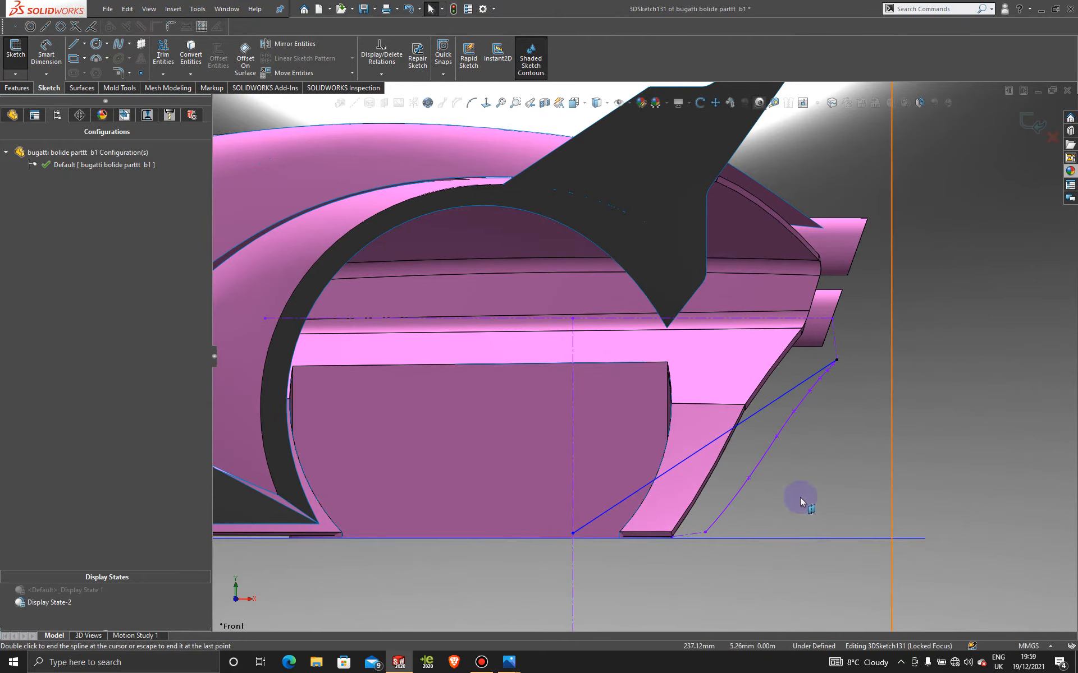
Bend the new spline with its end tangent handles into a curve sweeping from the ground up to the diffuser's rear end
left_click(755, 415)
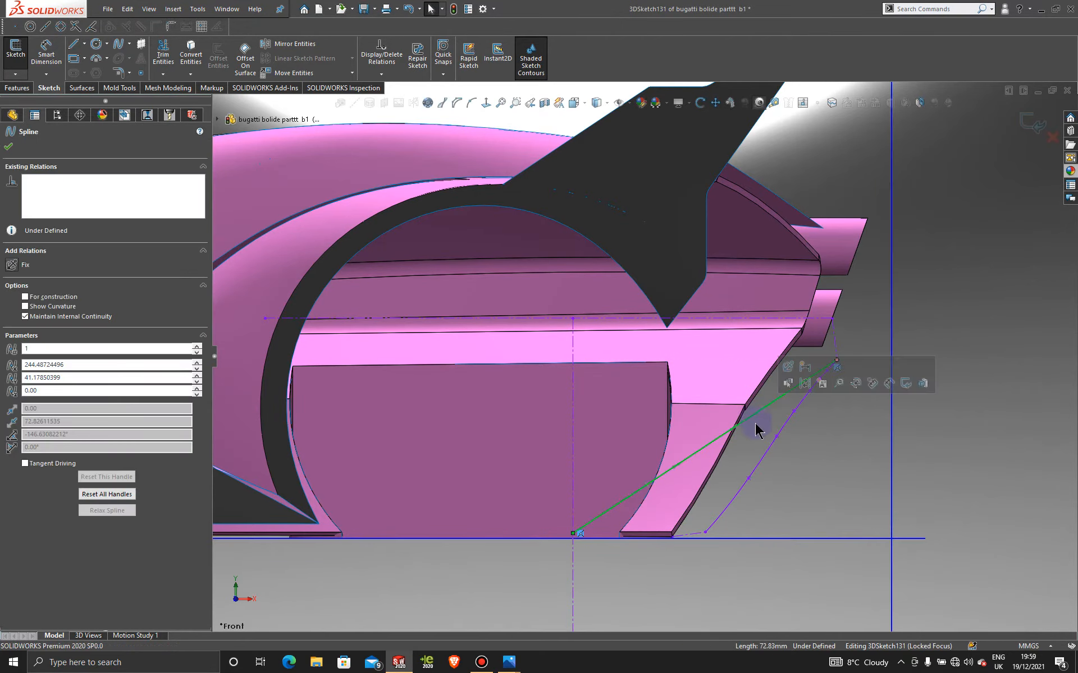
left_click_drag(731, 435, 793, 497)
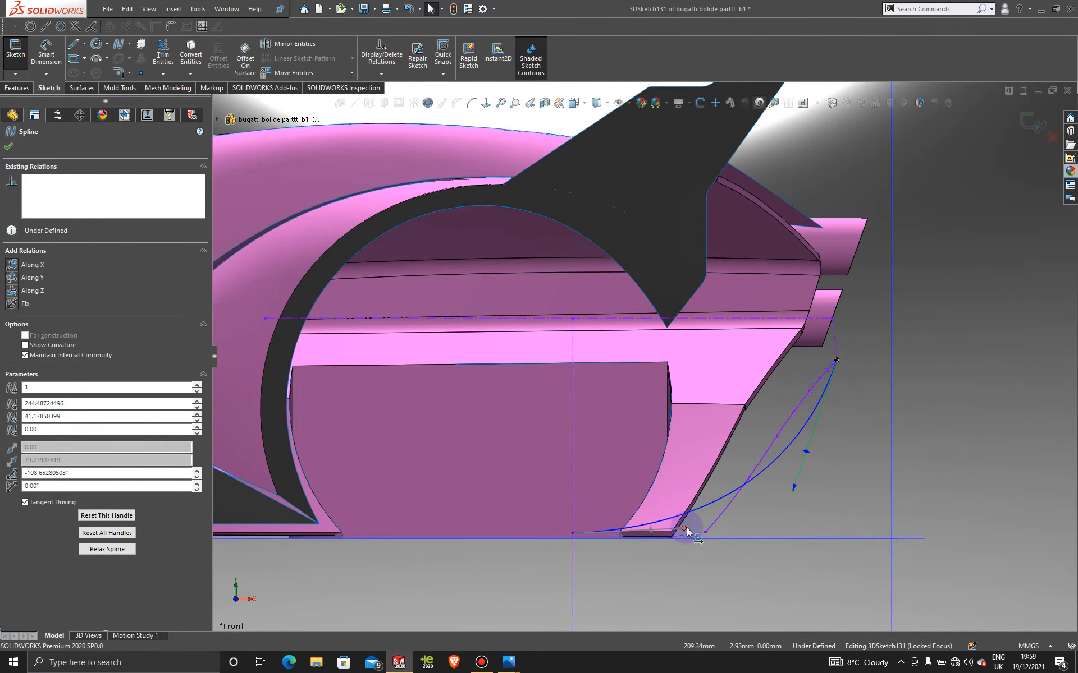
left_click_drag(685, 529, 782, 540)
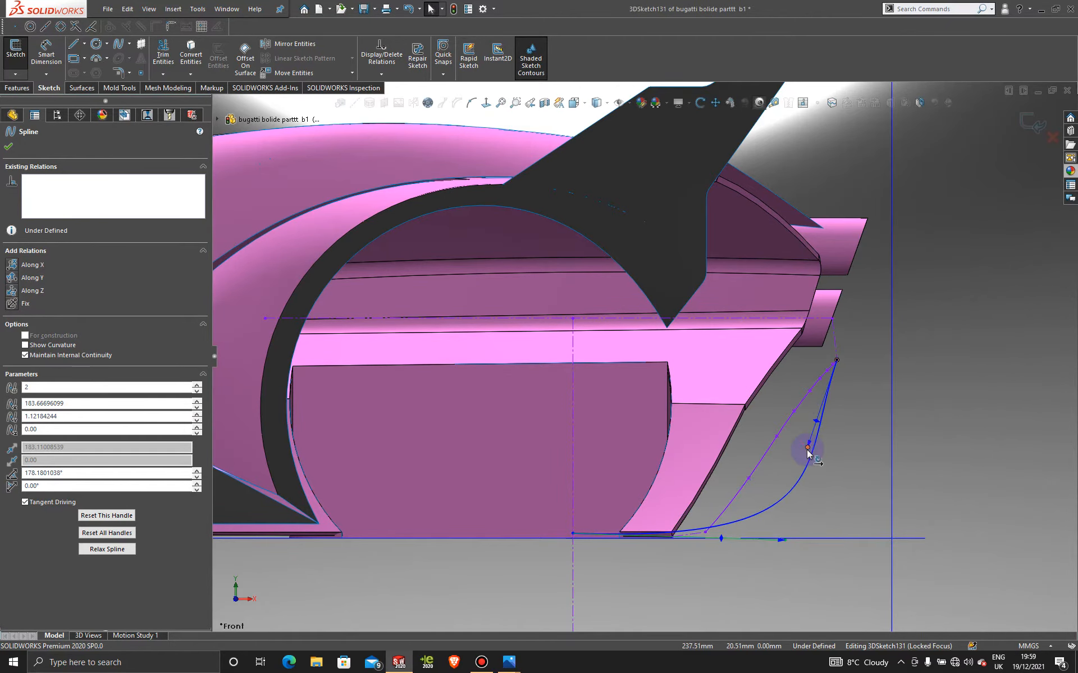
left_click_drag(806, 446, 822, 454)
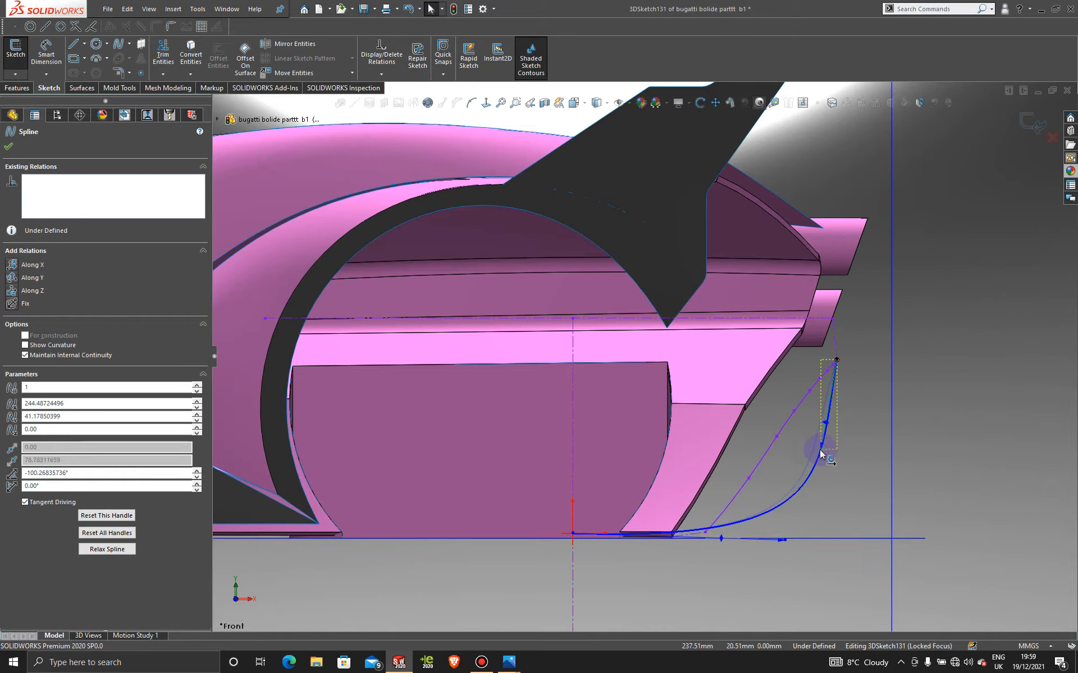
left_click_drag(722, 534, 671, 555)
left_click_drag(820, 455, 779, 473)
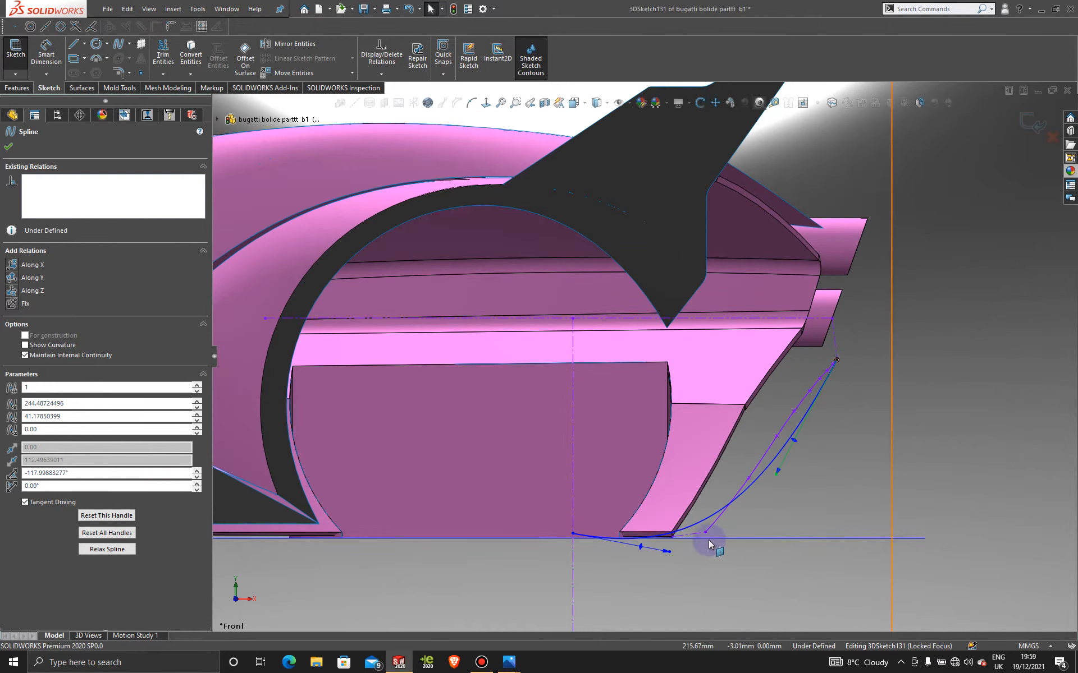
Constrain the spline's lower tangent handle along X, lengthen it slightly, and angle the upper handle along the existing diffuser spline
left_click_drag(668, 552, 674, 530)
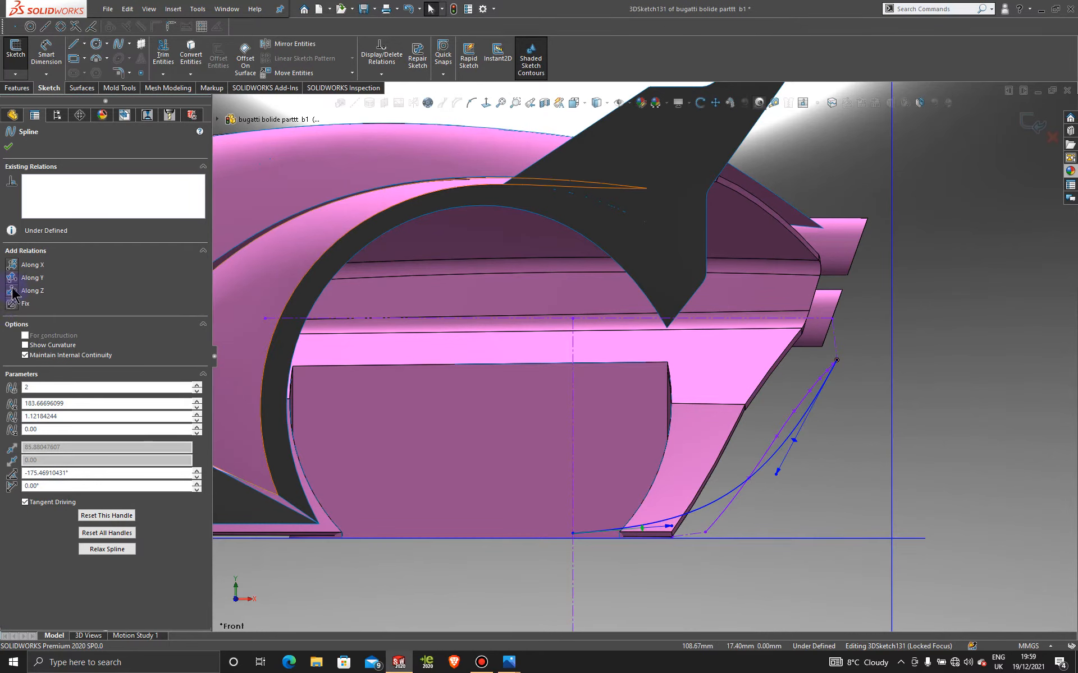
left_click(11, 265)
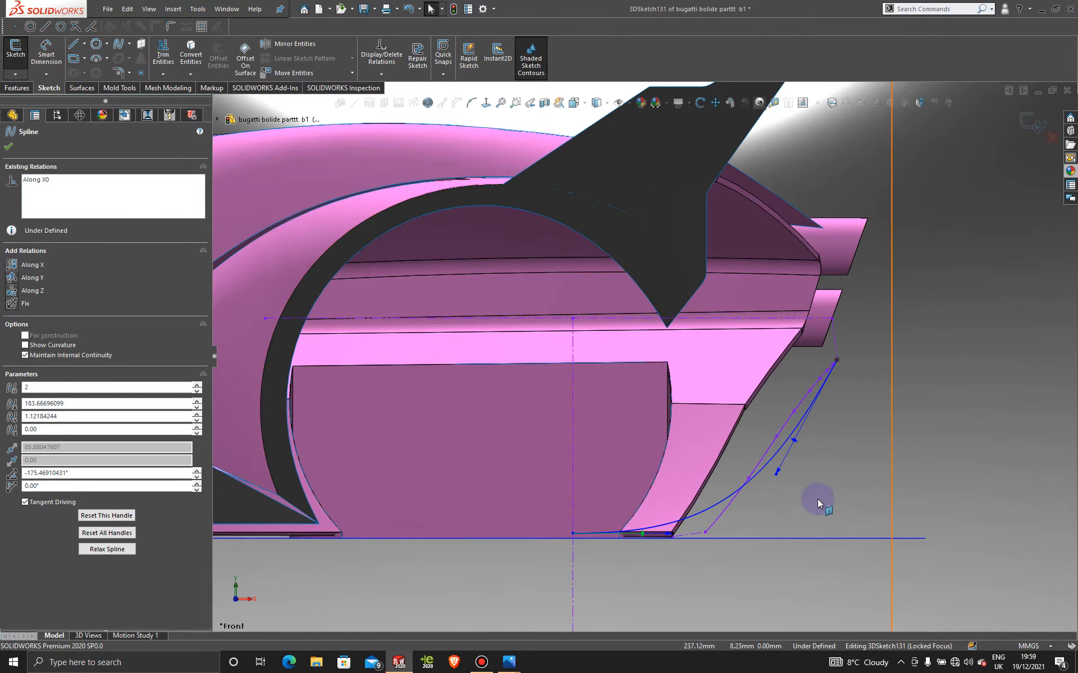
left_click_drag(672, 534, 685, 542)
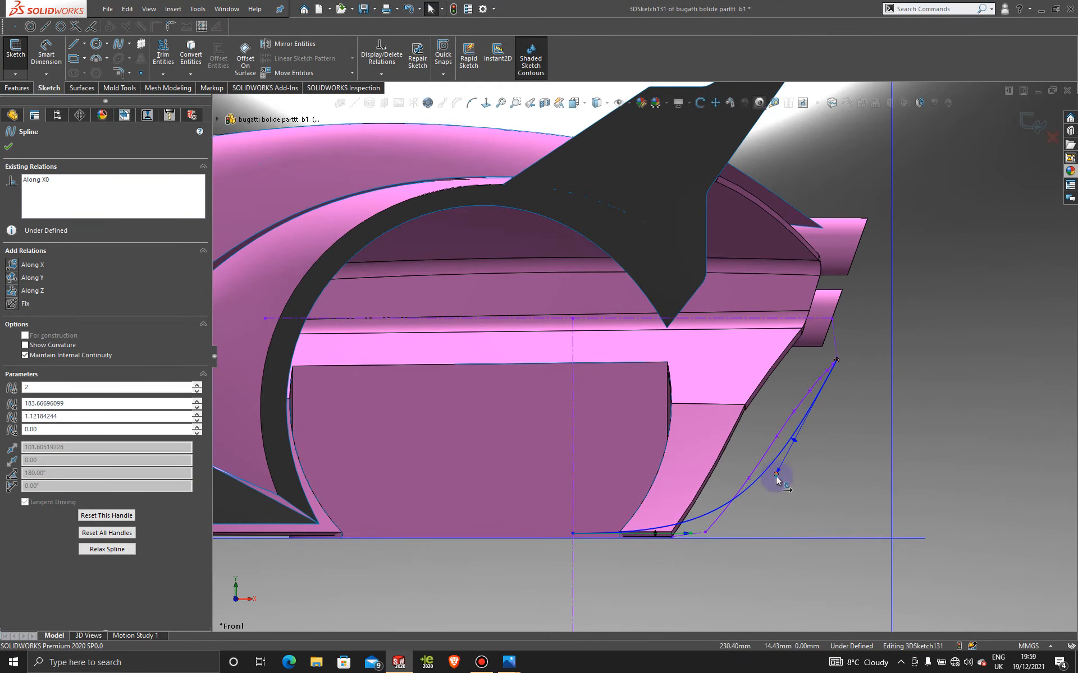
left_click_drag(776, 475, 753, 466)
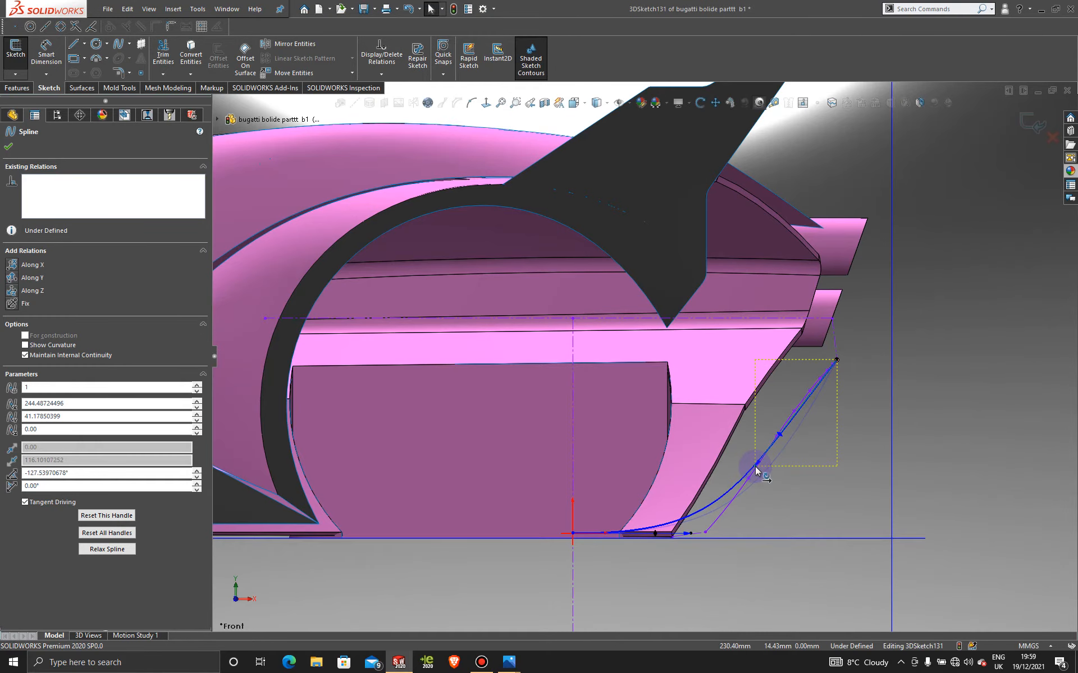
In the front view, lower the spline's front endpoint on the vertical centerline to a Y position of about 0.46 mm
key("z")
middle_click_drag(689, 486, 623, 472)
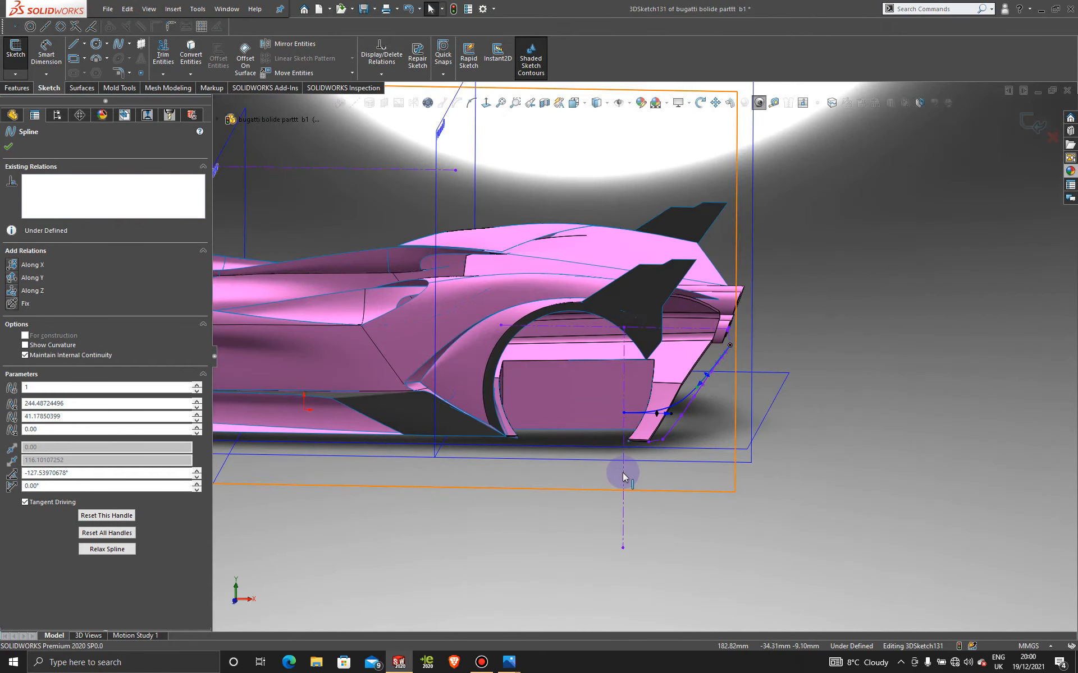
key("space")
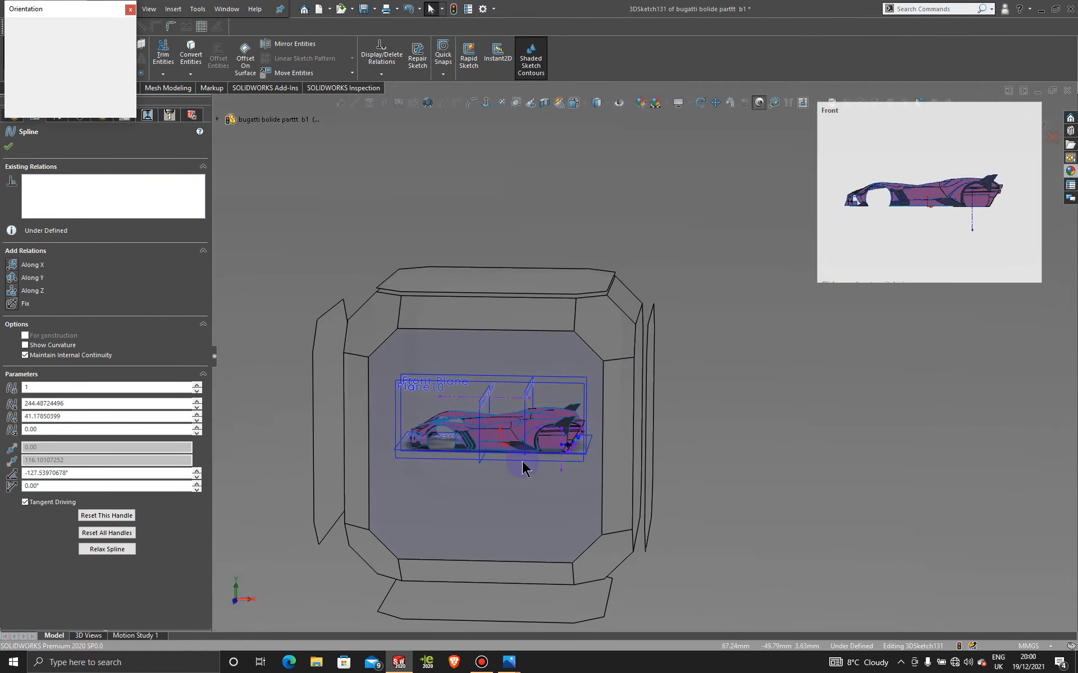
left_click(523, 466)
scroll(821, 421, "down", 10)
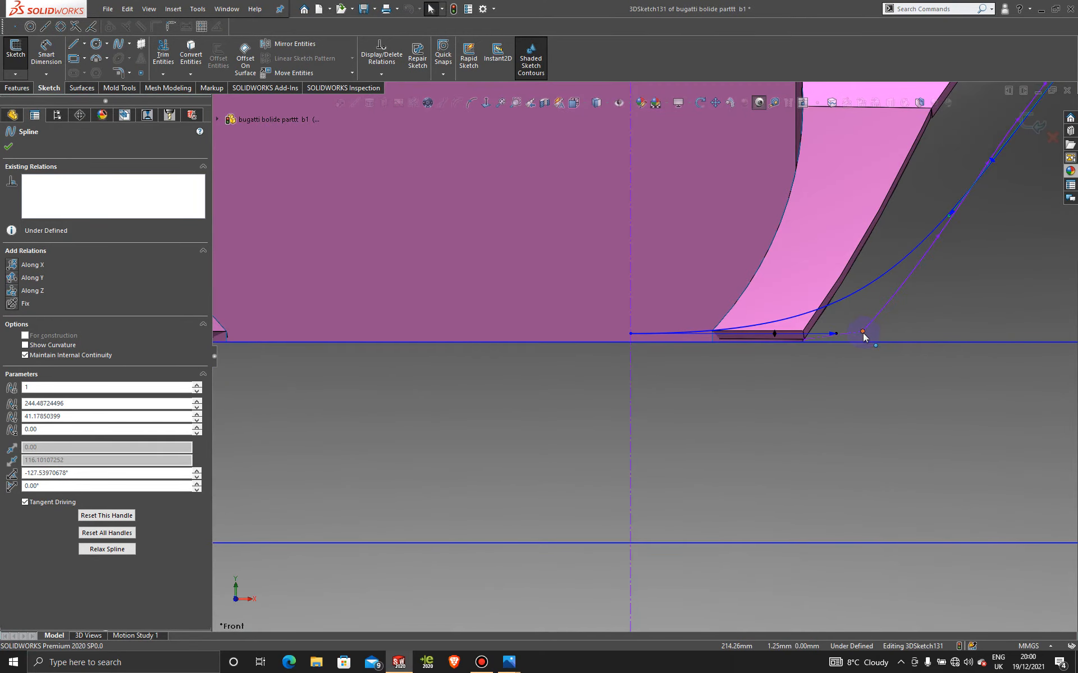
mouse_move(811, 372)
middle_mouse_down()
mouse_move(801, 395)
mouse_move(818, 405)
middle_mouse_up()
key("space")
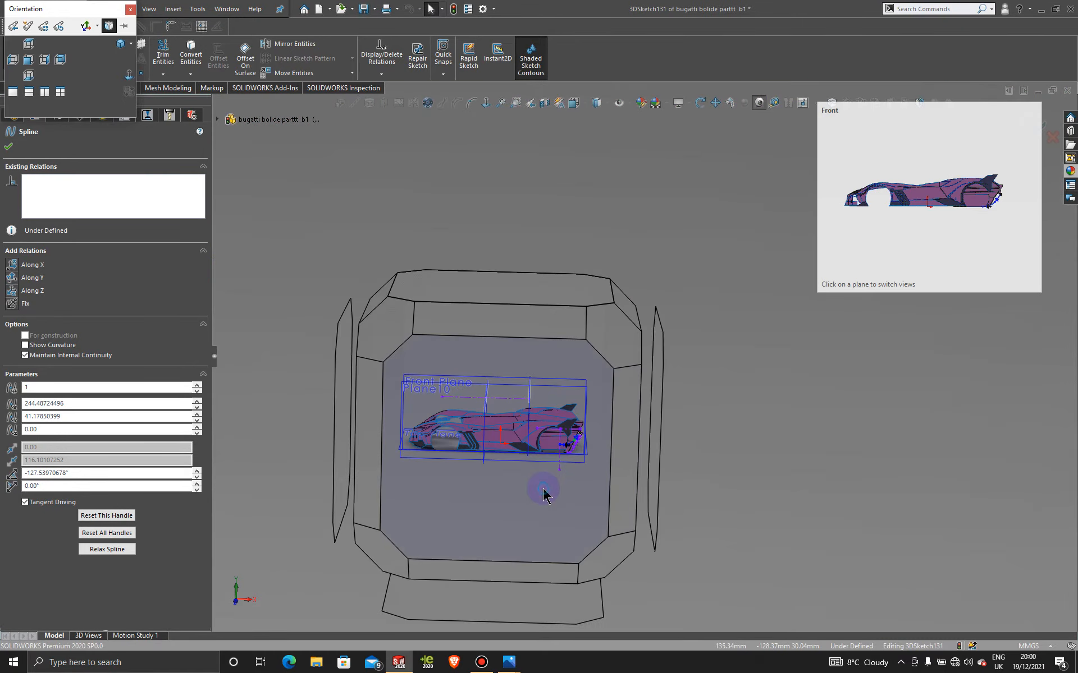
left_click(543, 489)
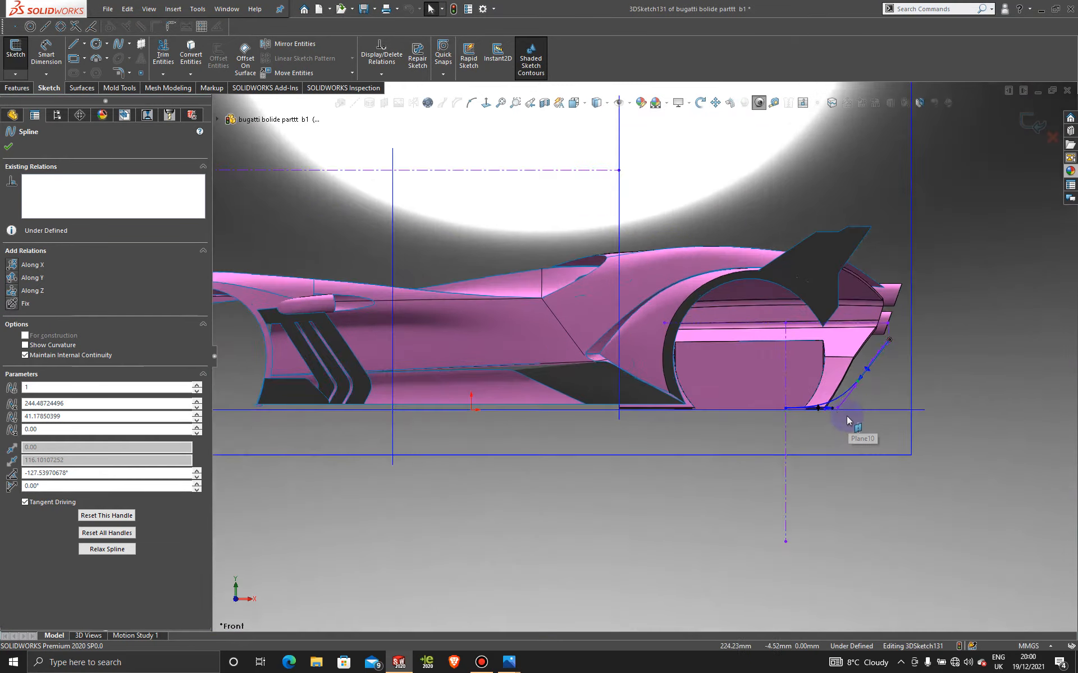
scroll(848, 421, "down", 3)
scroll(786, 421, "down", 3)
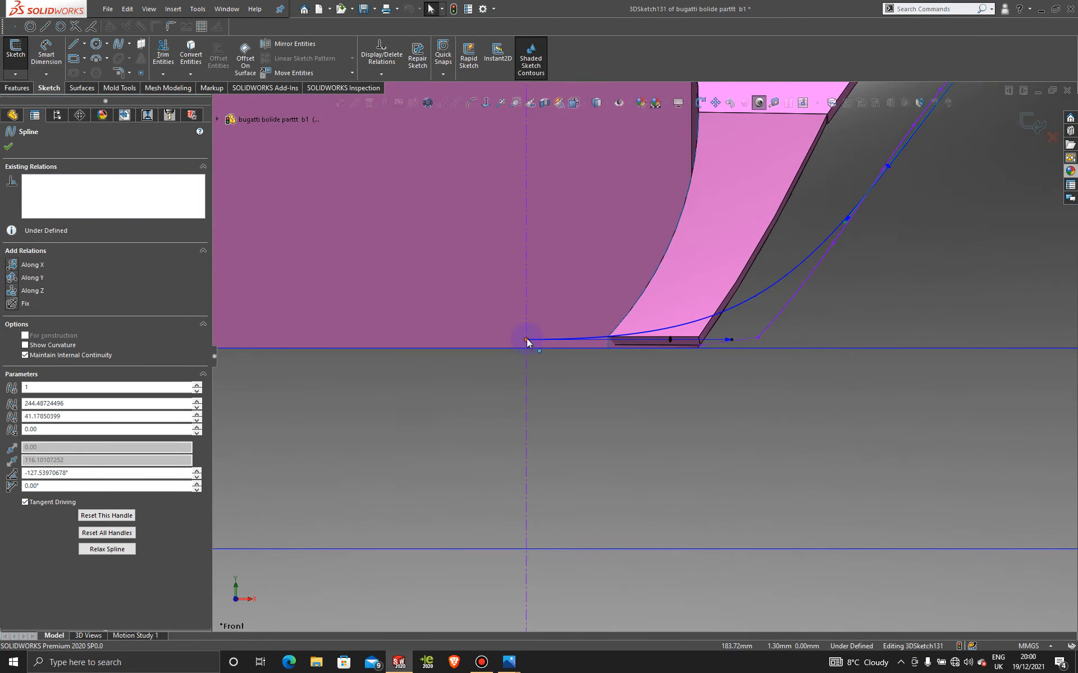
mouse_move(527, 340)
left_mouse_down()
mouse_move(526, 354)
mouse_move(527, 344)
left_mouse_up()
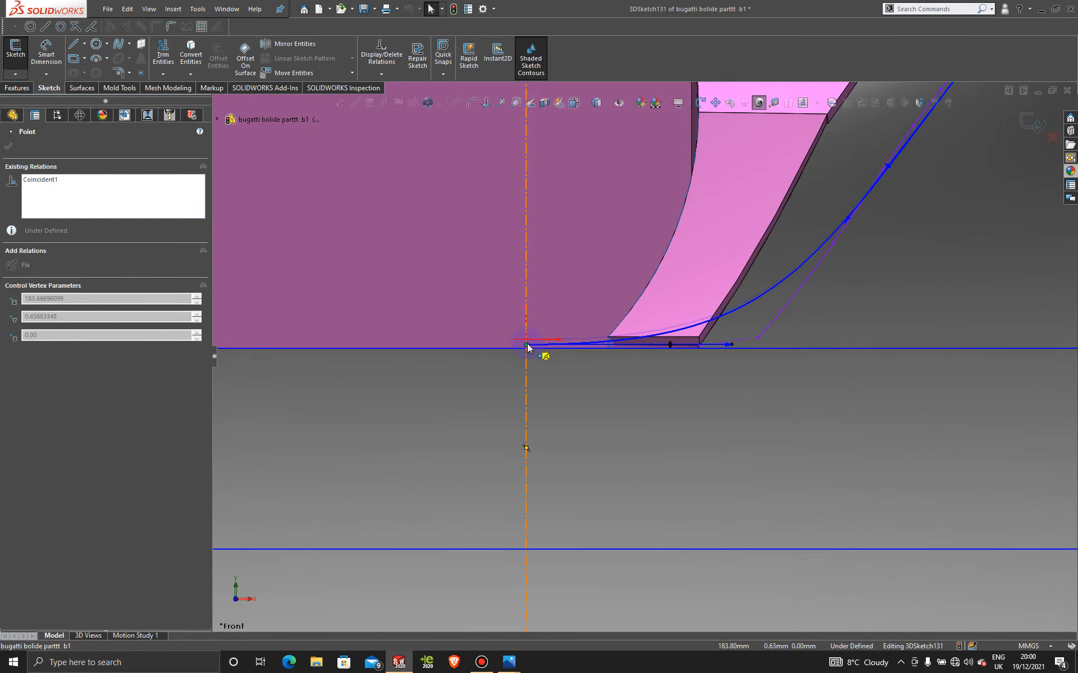
left_click(914, 271)
Check the curved diffuser profile from an angled rear view and close its 3D sketch
scroll(661, 340, "up", 5)
middle_click_drag(659, 340, 616, 367)
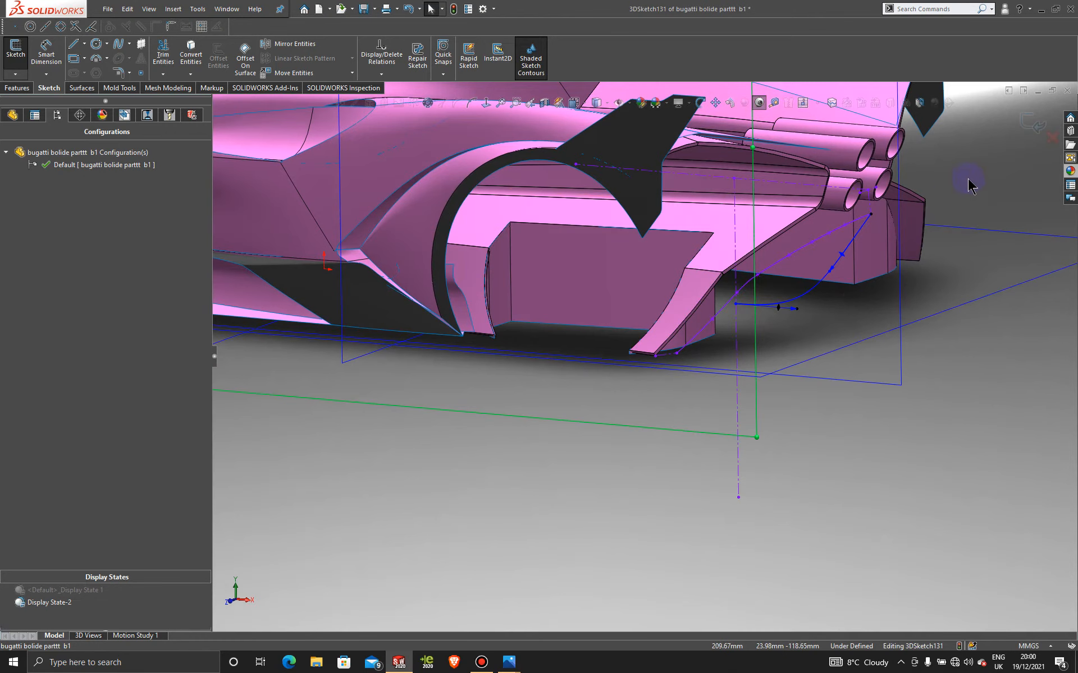
left_click(1037, 122)
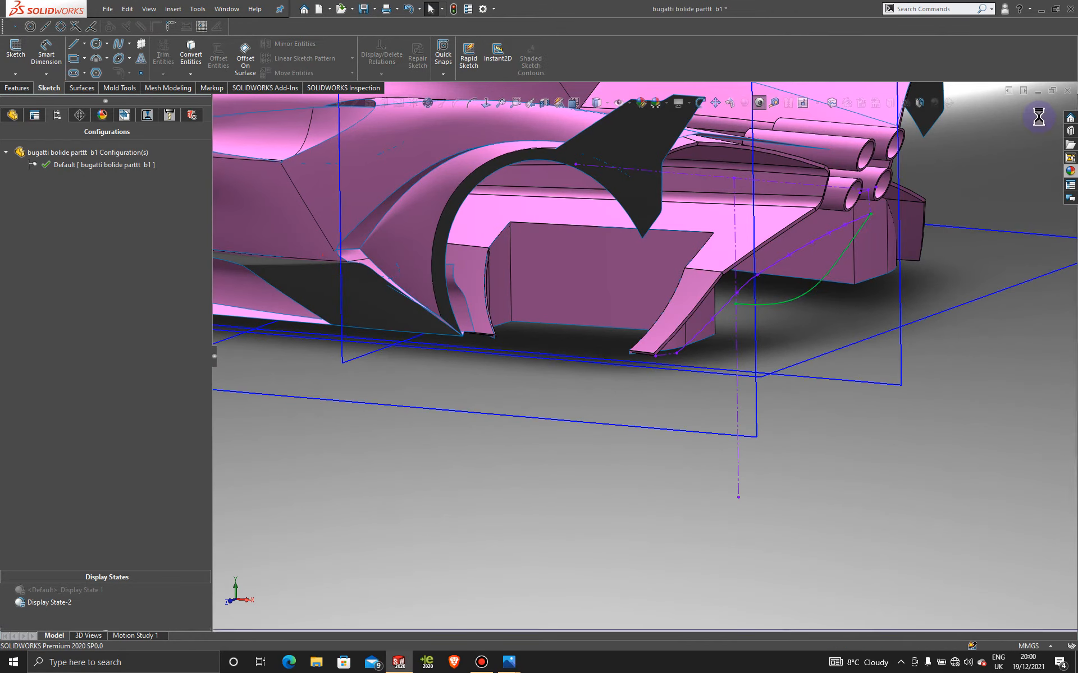
left_click(971, 410)
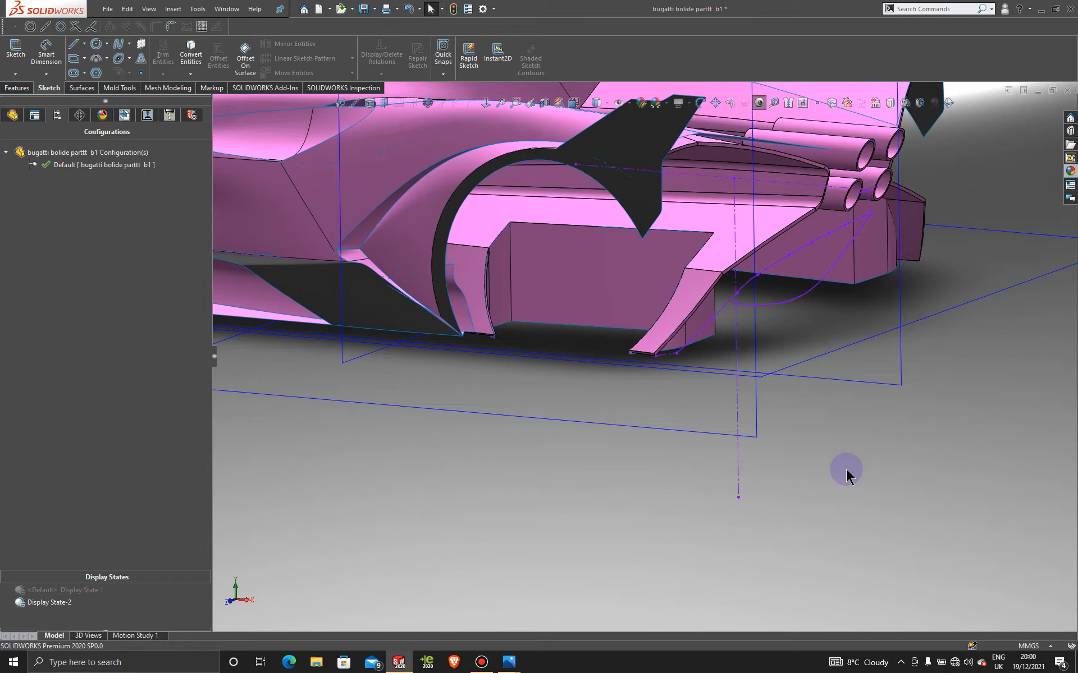
left_click(483, 662)
left_click(483, 663)
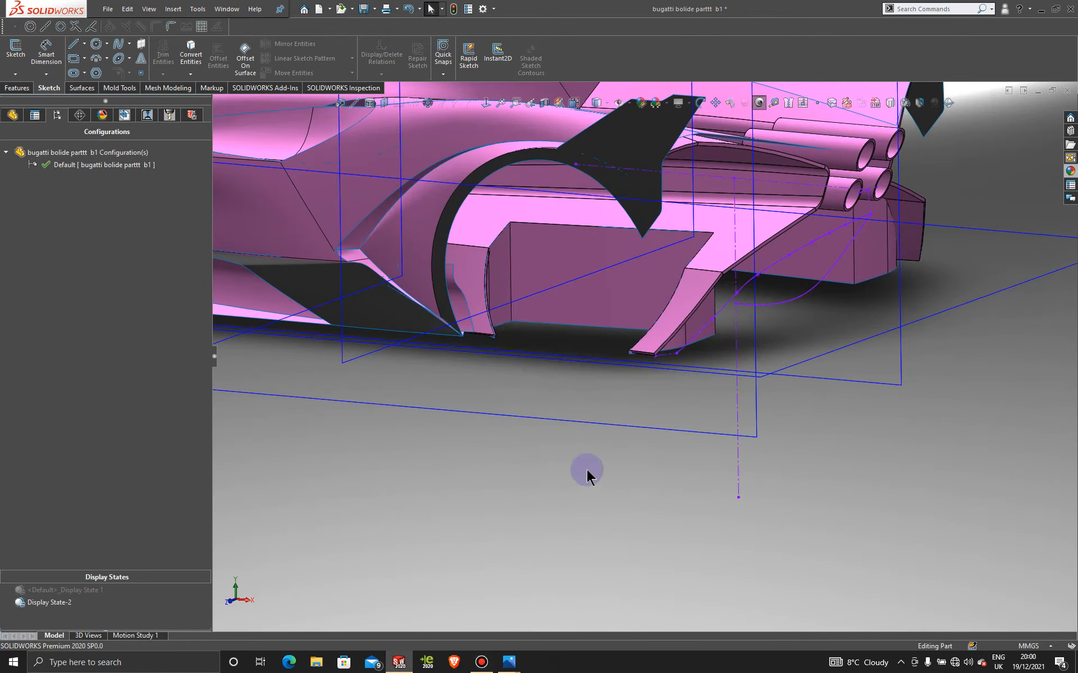
left_click(85, 44)
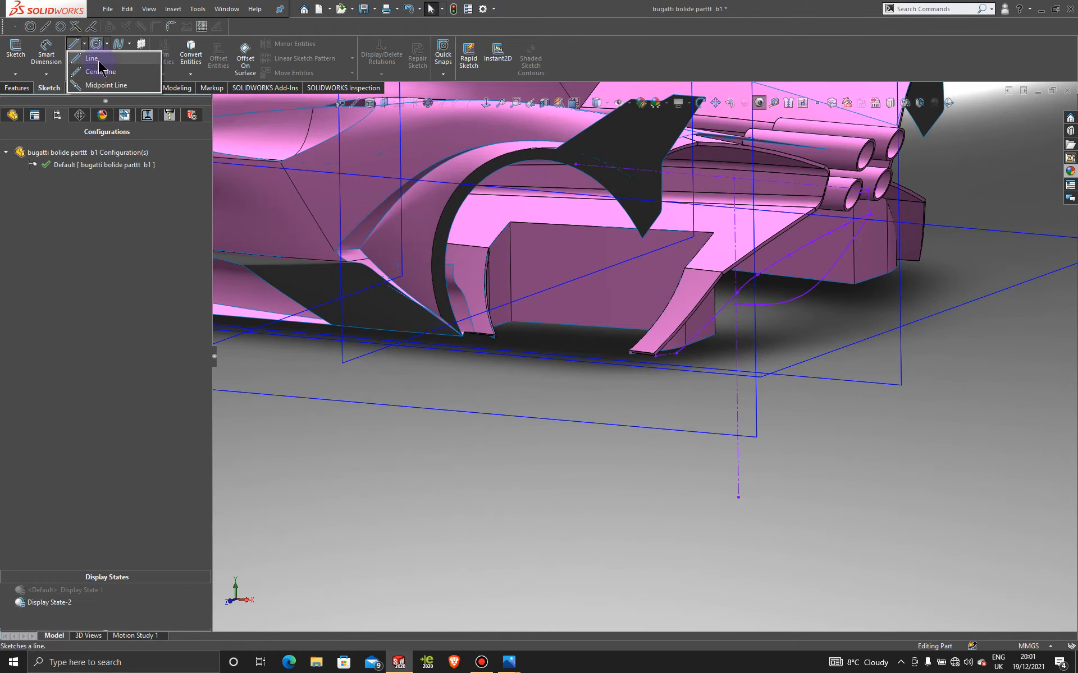
left_click(99, 70)
mouse_move(581, 310)
middle_mouse_down()
mouse_move(578, 348)
mouse_move(539, 337)
middle_mouse_up()
left_click(8, 147)
In a new 3D sketch, draw a straight two-point spline forward along X from the outer diffuser spline's lower end into the wheel opening
left_click(15, 73)
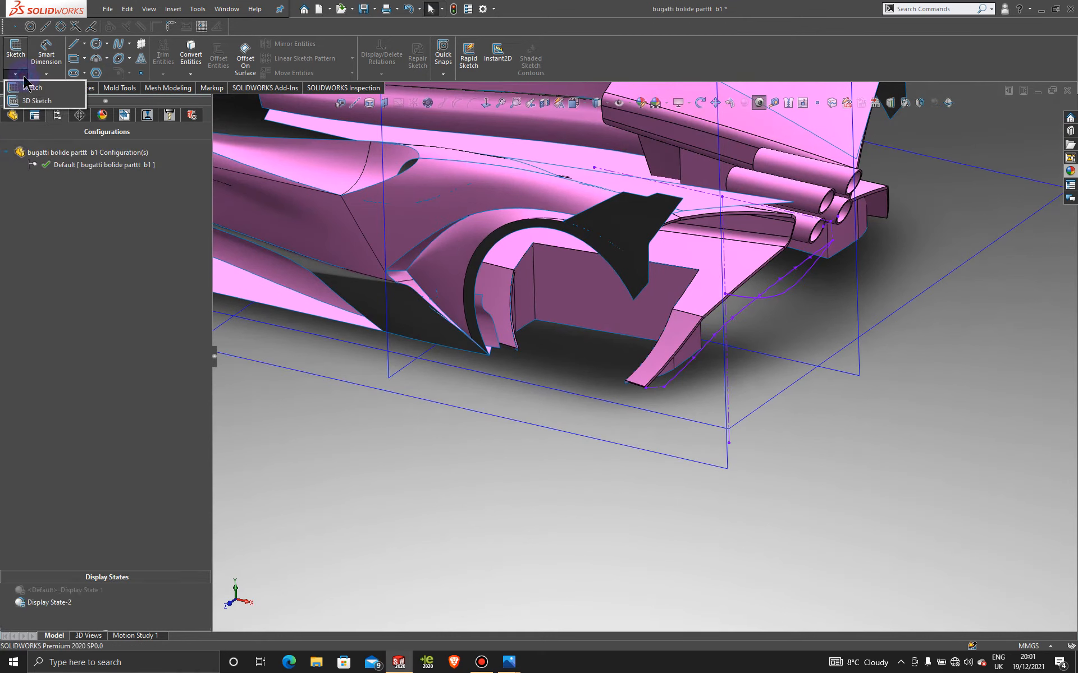
left_click(28, 102)
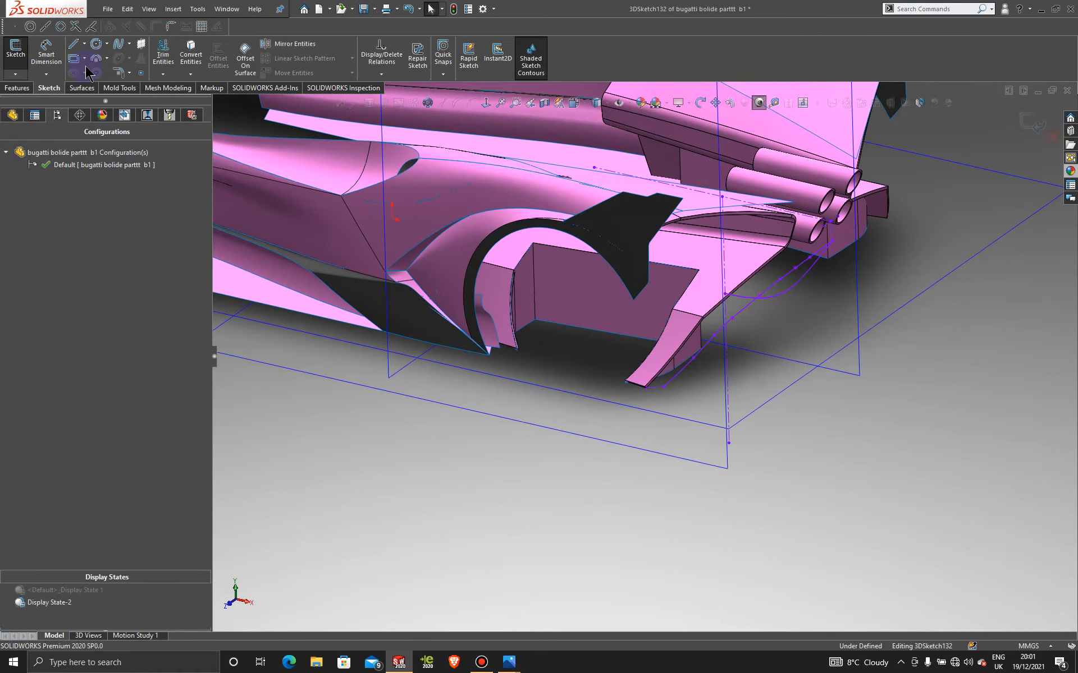
left_click(119, 45)
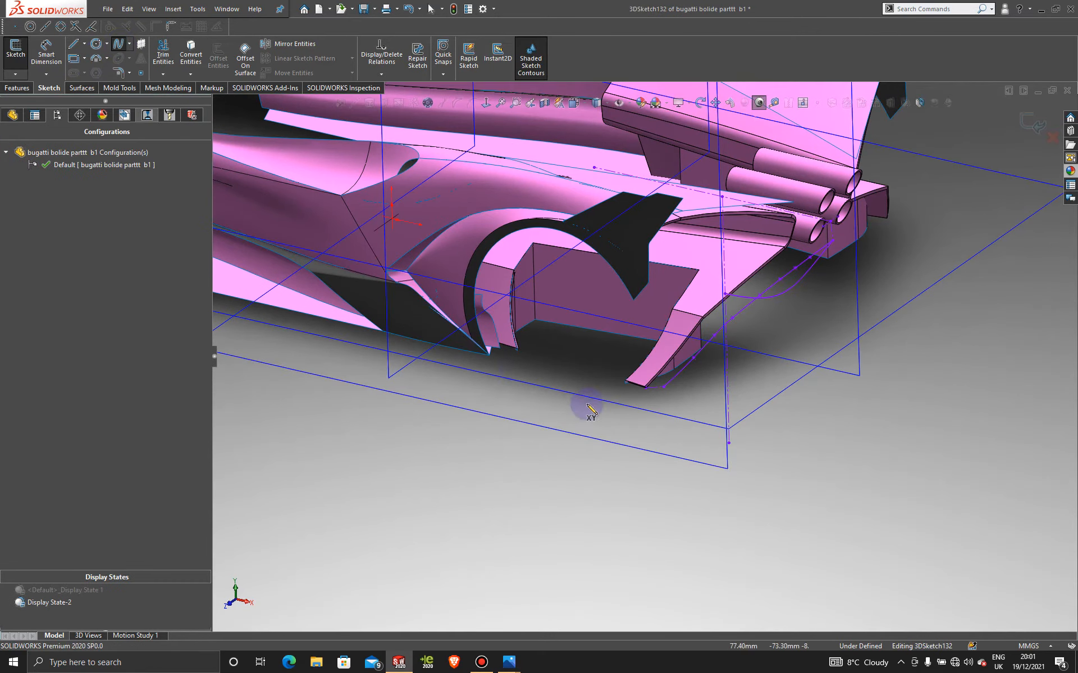
left_click(664, 387)
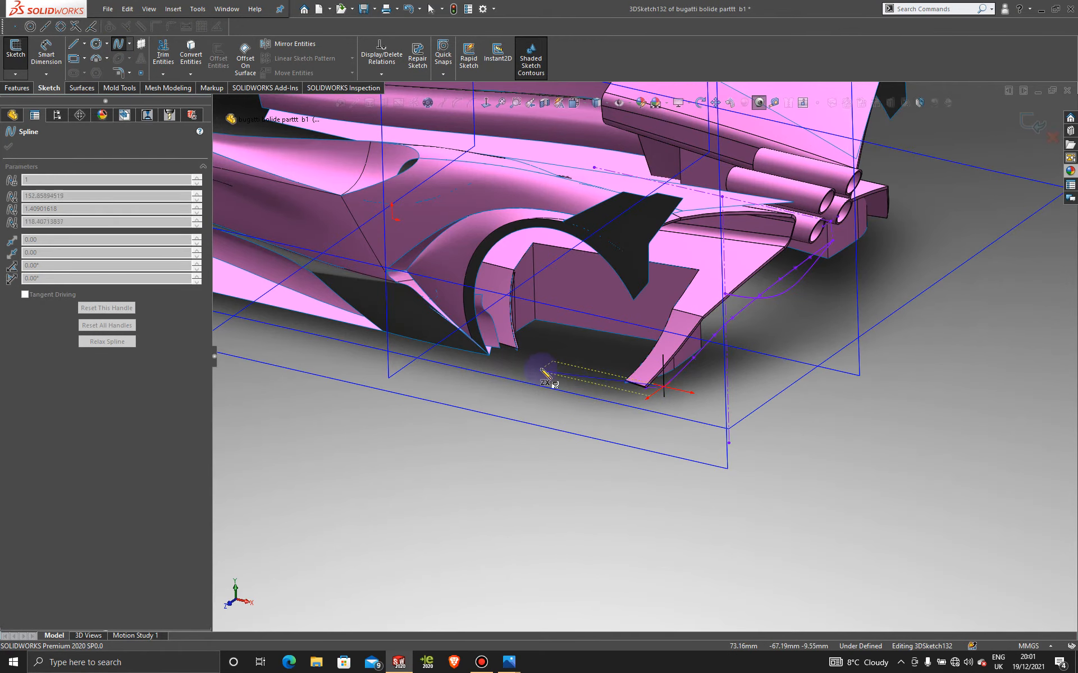
mouse_move(545, 374)
middle_mouse_down()
mouse_move(546, 426)
mouse_move(538, 362)
middle_mouse_up()
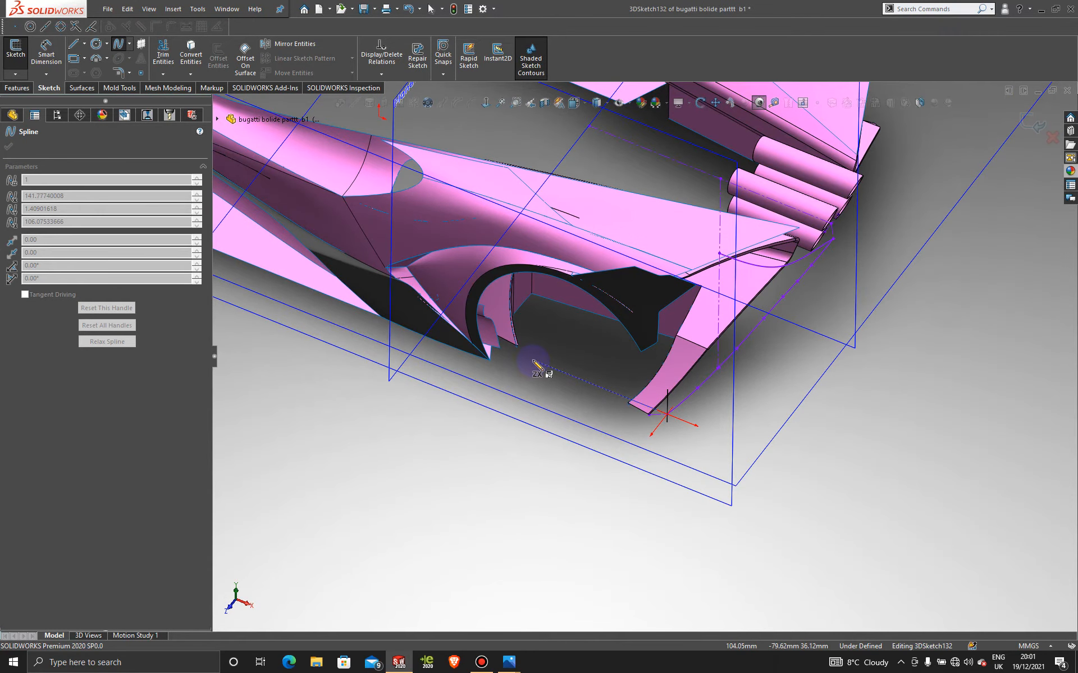
left_click(534, 363)
key("Escape")
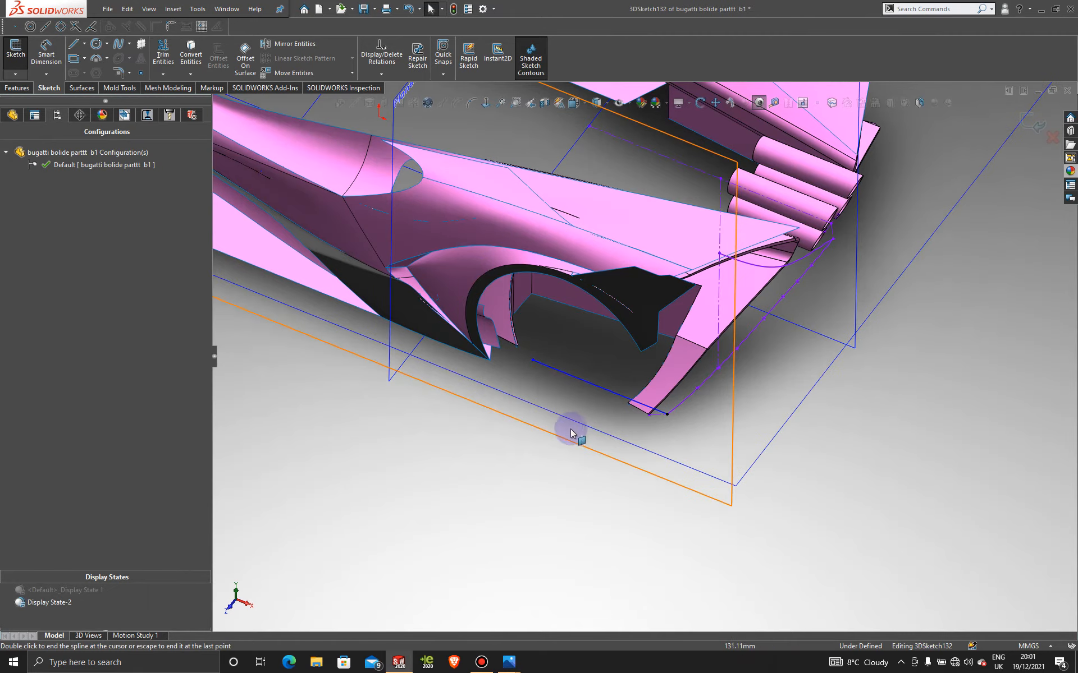
In the top view, draw a straight two-point spline across from the central profile's front end to the forward edge spline
mouse_move(570, 433)
middle_mouse_down()
mouse_move(620, 247)
mouse_move(477, 284)
mouse_move(567, 387)
mouse_move(562, 367)
mouse_move(534, 389)
mouse_move(557, 409)
mouse_move(577, 562)
mouse_move(561, 540)
mouse_move(546, 429)
mouse_move(563, 523)
middle_mouse_up()
key("space")
left_click(467, 437)
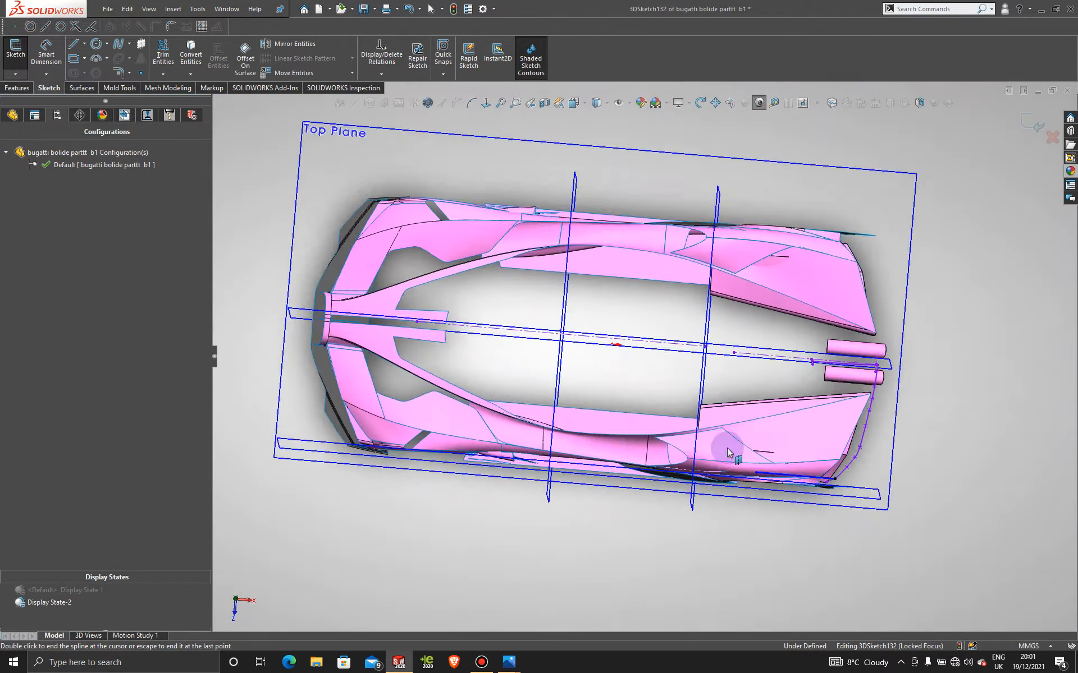
scroll(815, 431, "down", 3)
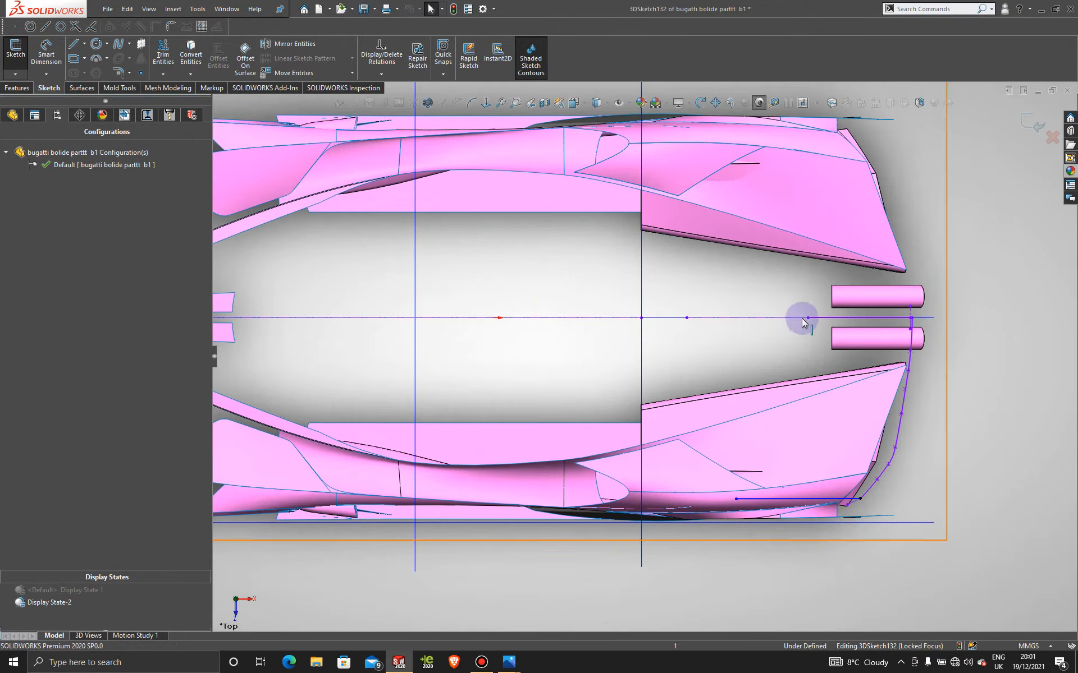
left_click(120, 44)
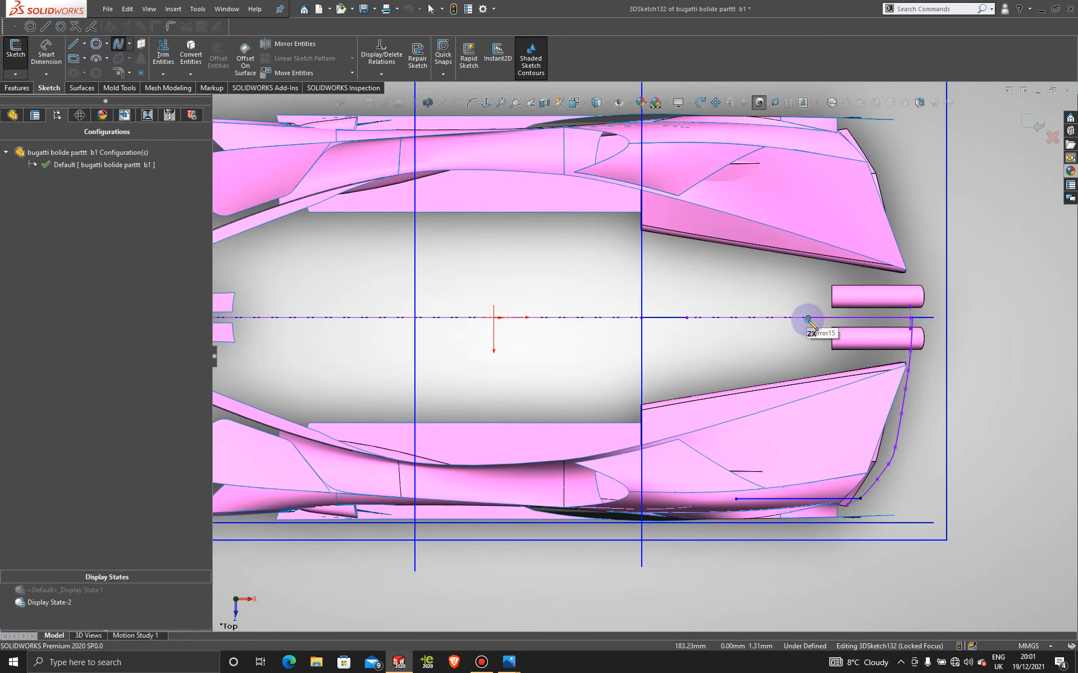
left_click(808, 318)
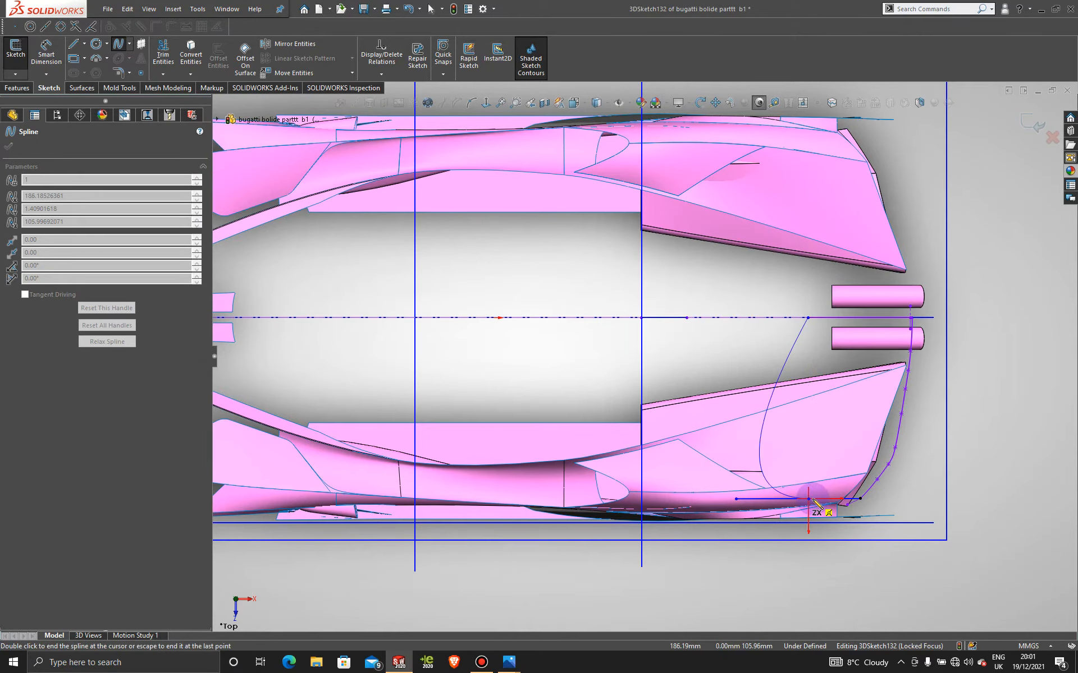
key("Escape")
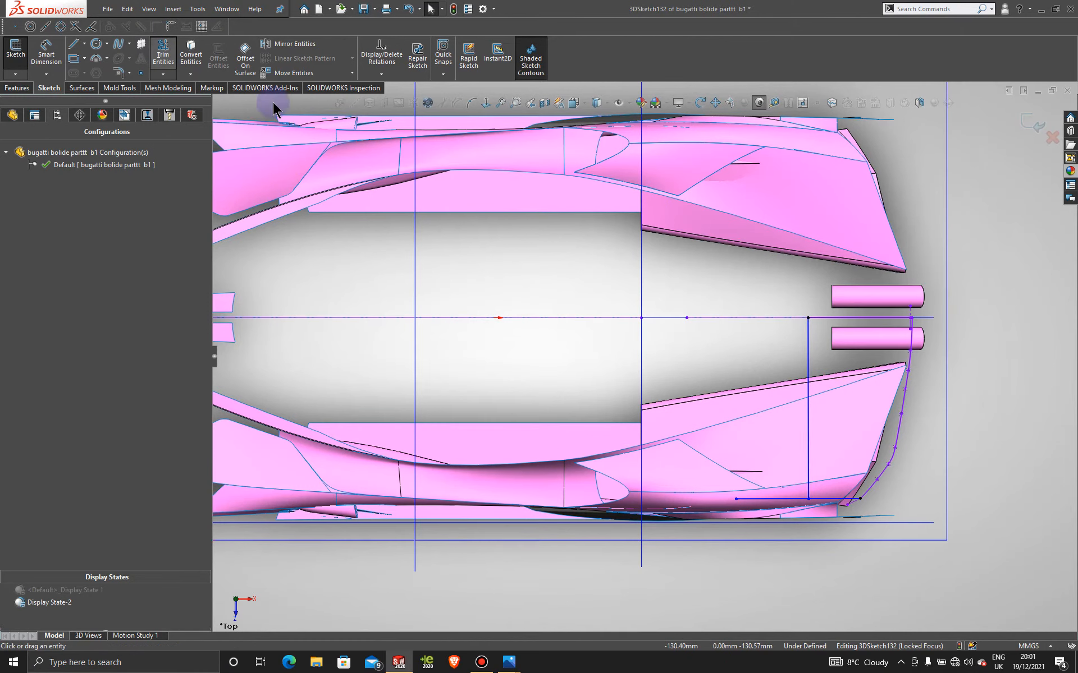
Trim away the forward edge spline's excess length beyond the crossing spline
left_click(761, 499)
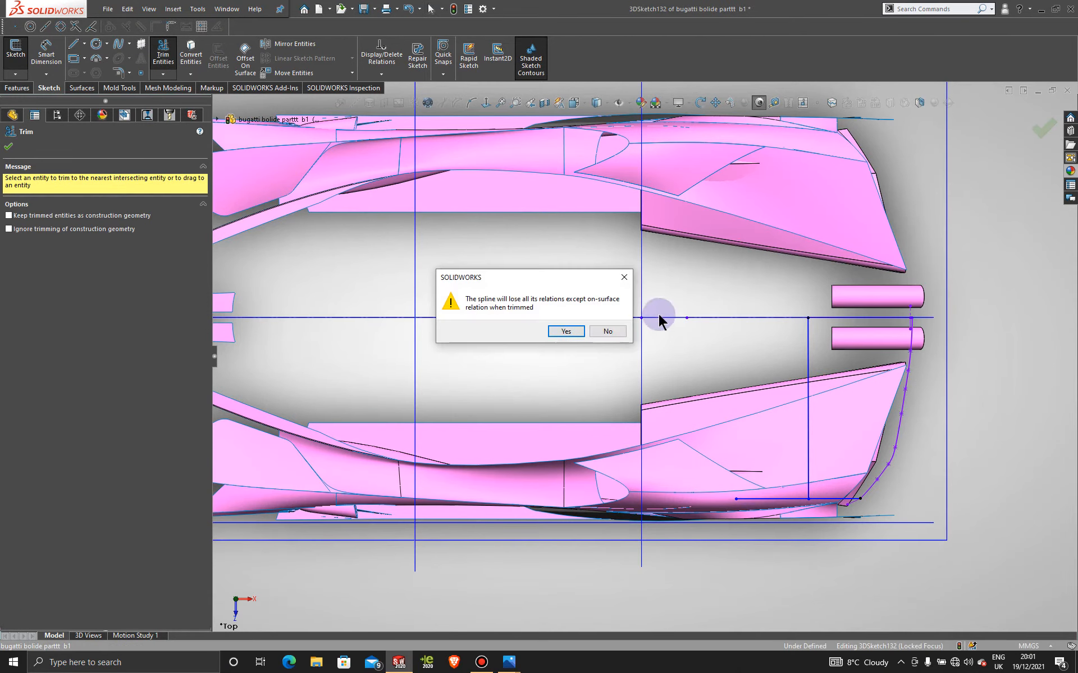
left_click(624, 278)
left_click(772, 500)
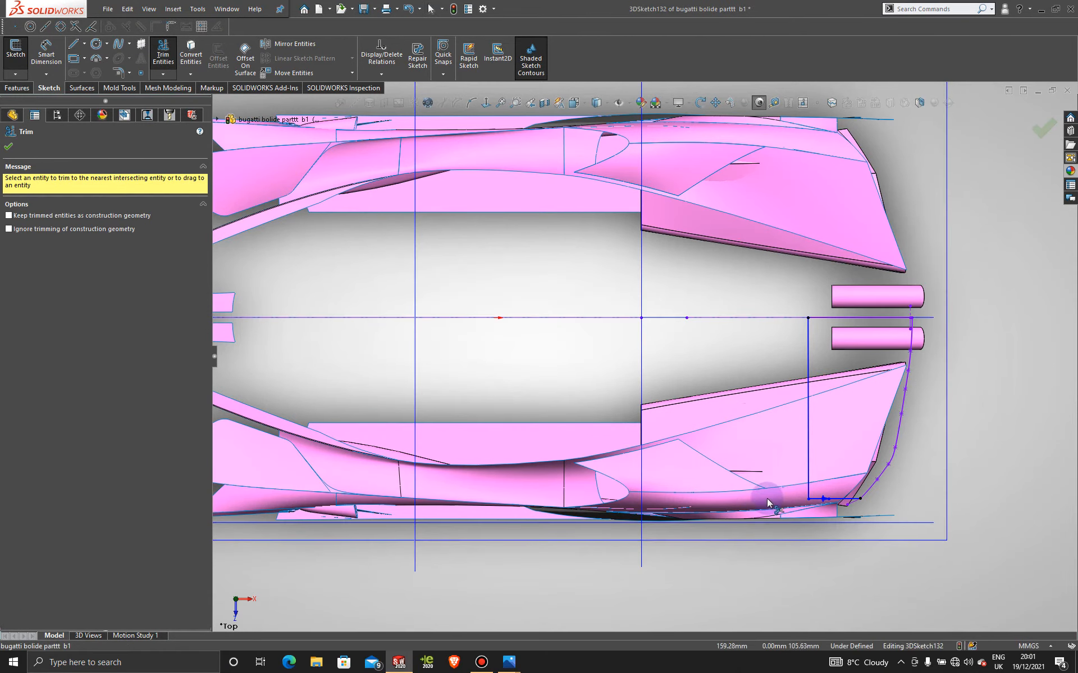
left_click(11, 146)
Delete the crossing spline between the centerline and the outer forward edge
middle_click_drag(915, 500, 792, 261)
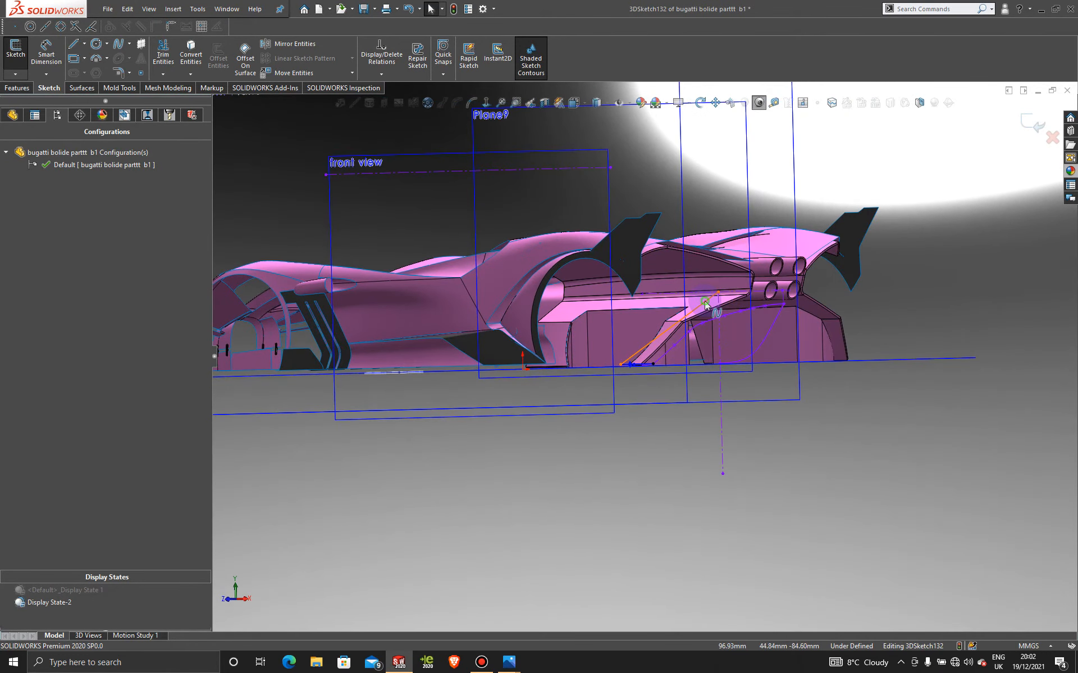
left_click(704, 303)
right_click(705, 302)
left_click(718, 529)
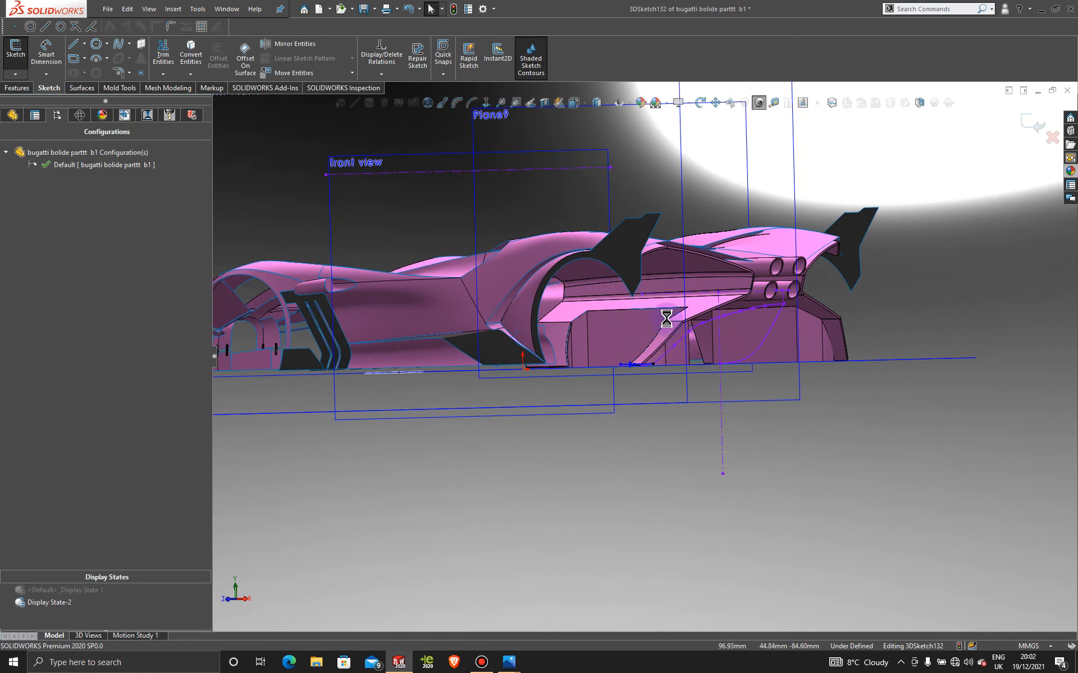
Draw a straight spline from the central profile's front endpoint to the trimmed edge spline's front endpoint and close the 3D sketch
middle_click_drag(665, 313, 672, 367)
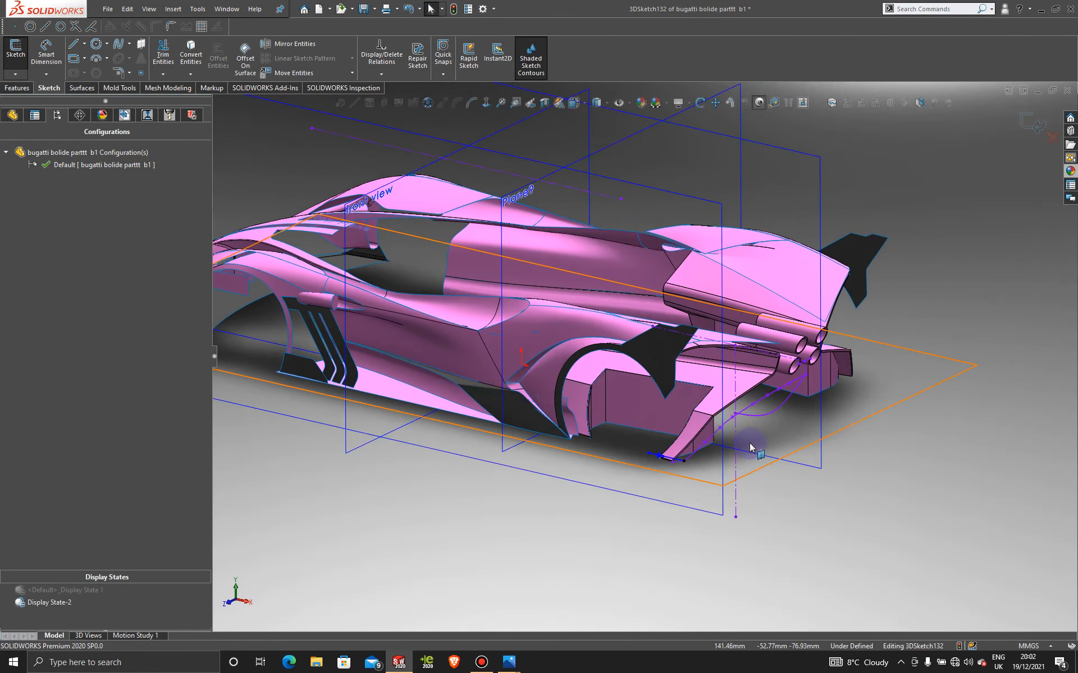
scroll(752, 447, "down", 3)
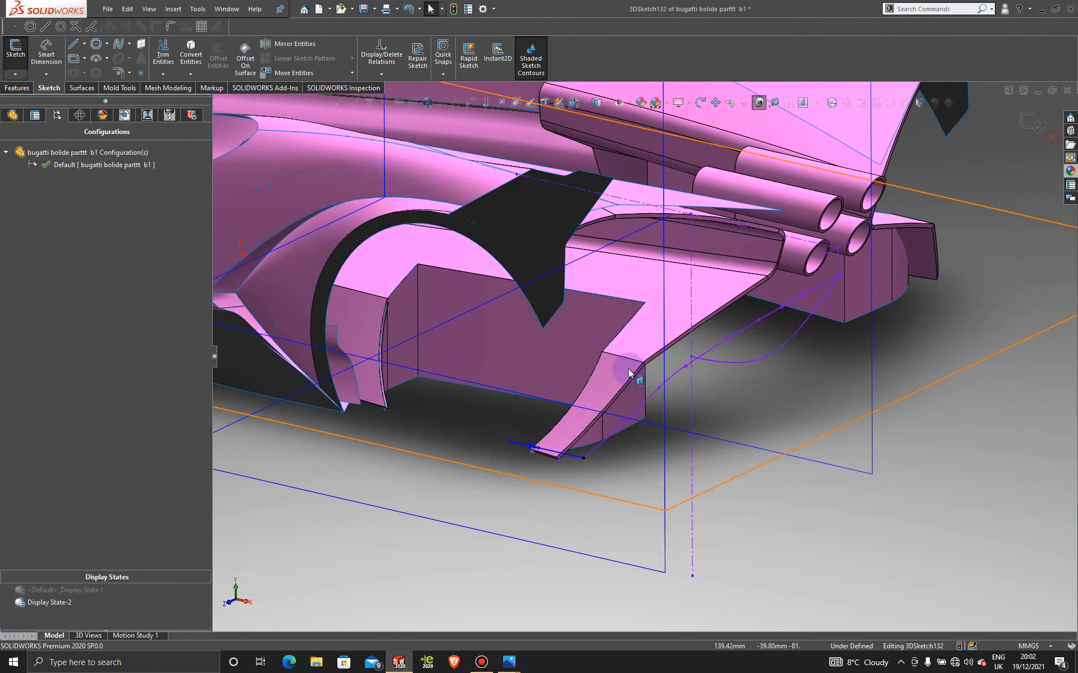
left_click(692, 358)
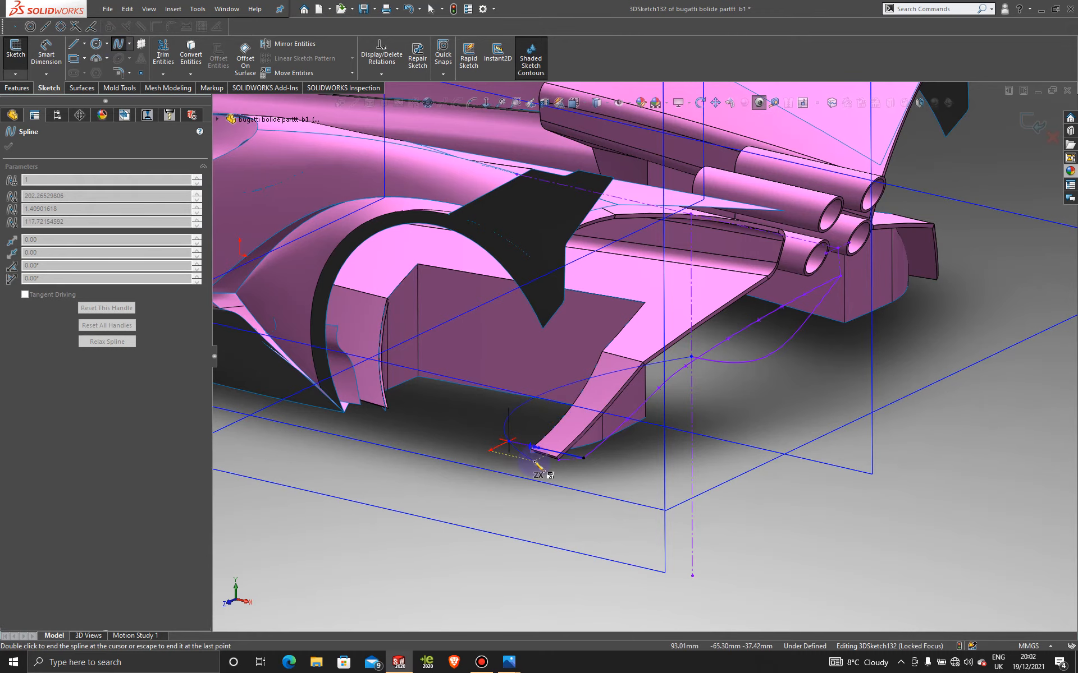
mouse_move(611, 463)
middle_mouse_down()
mouse_move(654, 376)
mouse_move(695, 428)
mouse_move(558, 423)
mouse_move(621, 400)
mouse_move(556, 429)
mouse_move(609, 433)
mouse_move(657, 412)
mouse_move(588, 404)
mouse_move(604, 428)
middle_mouse_up()
key("Escape")
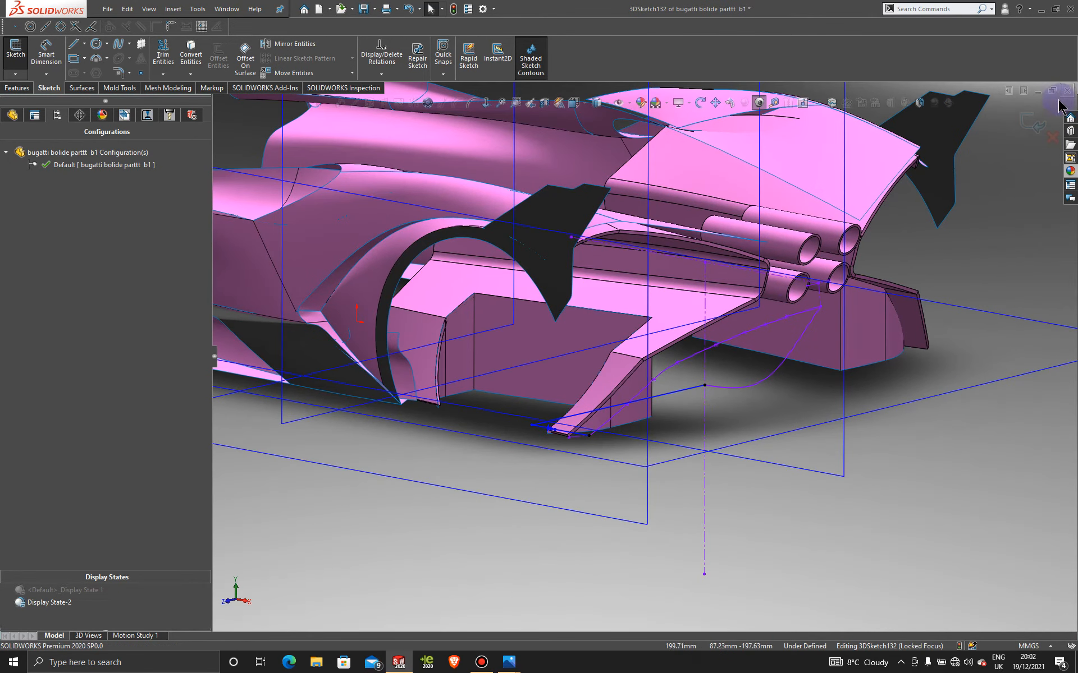
left_click(1030, 118)
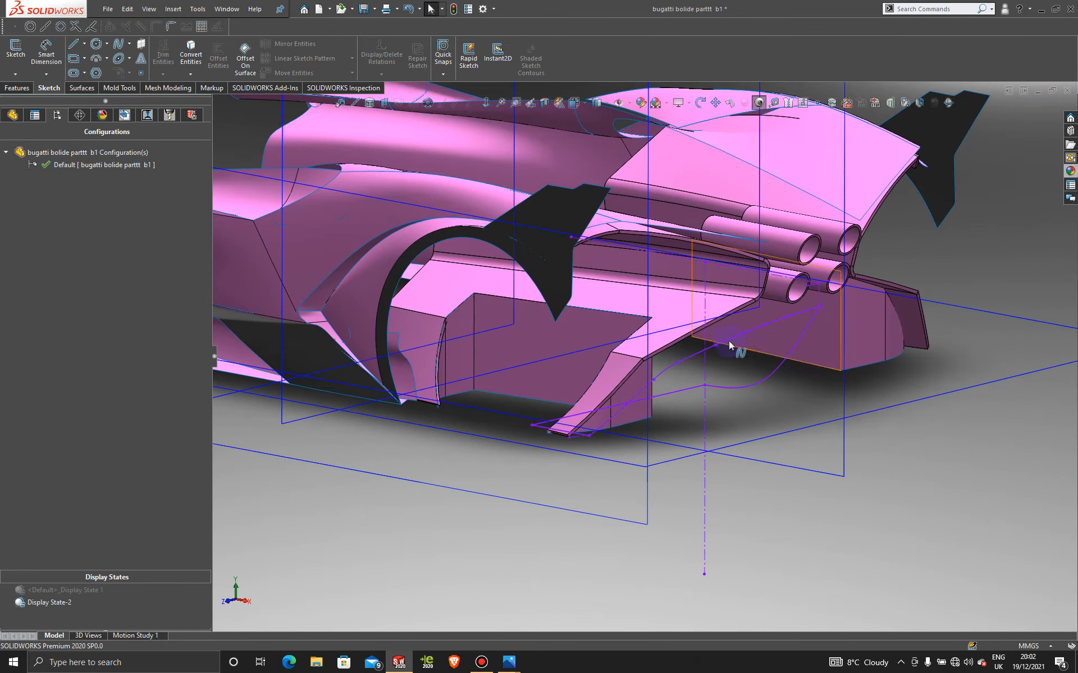
left_click(82, 88)
left_click(163, 57)
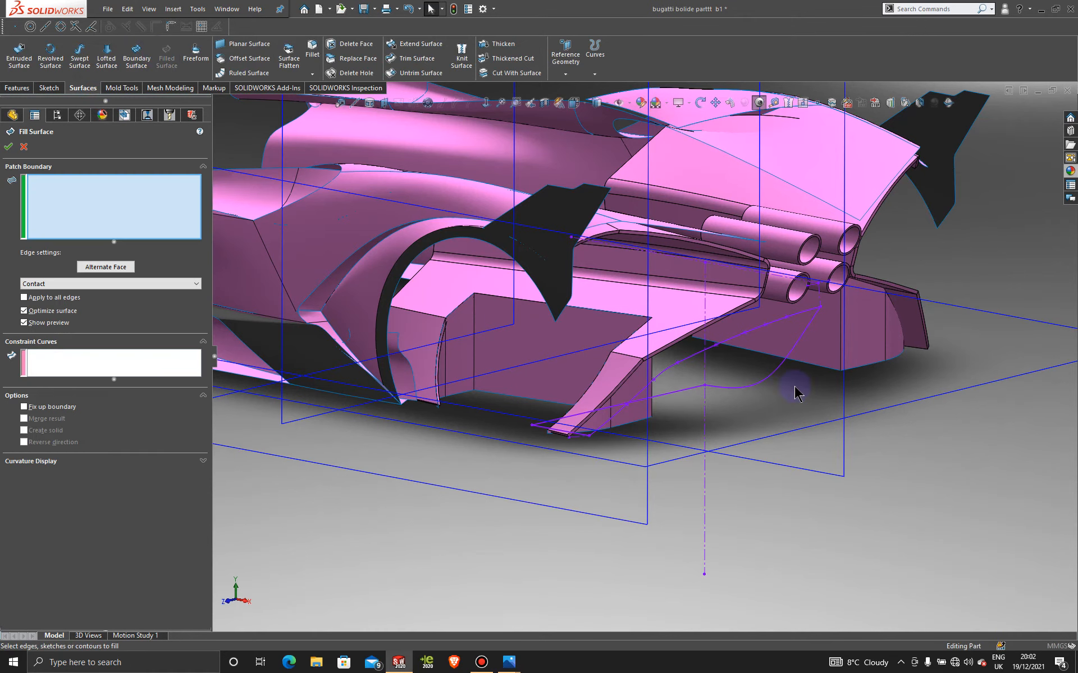
left_click(739, 344)
scroll(752, 376, "up", 2)
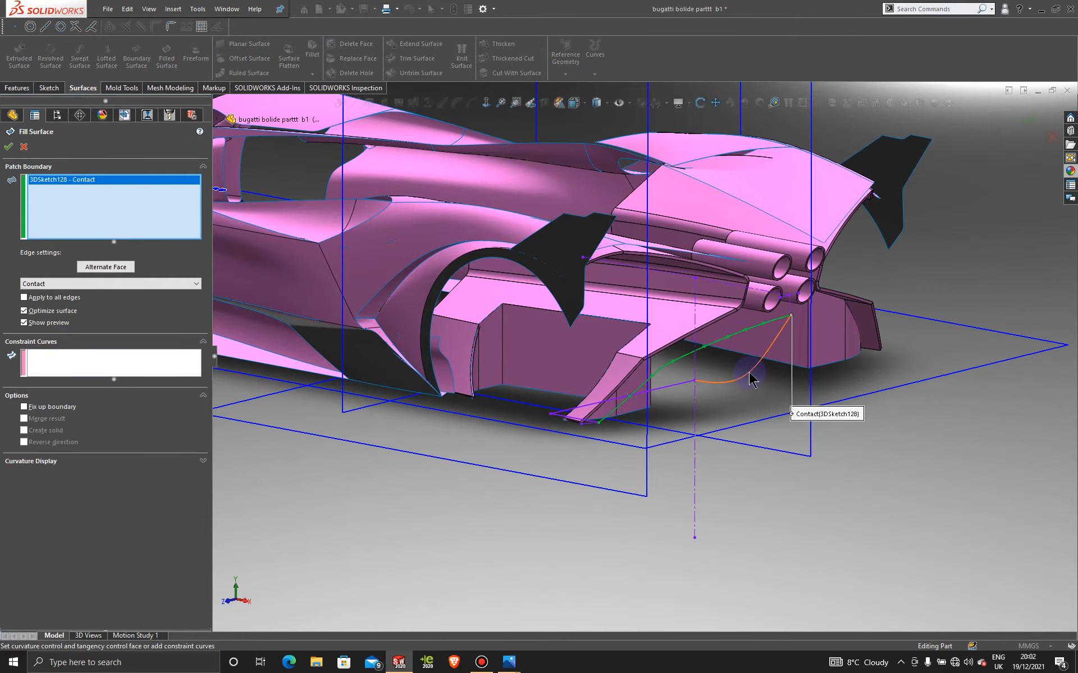
left_click(750, 380)
left_click(684, 391)
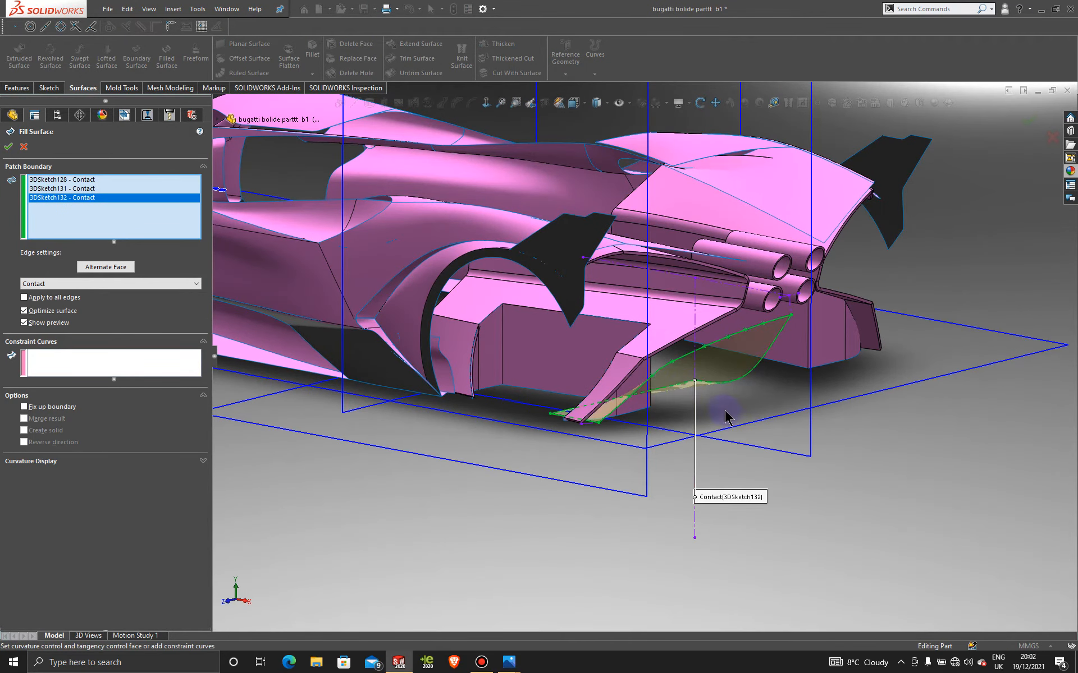
middle_click_drag(725, 416, 720, 386)
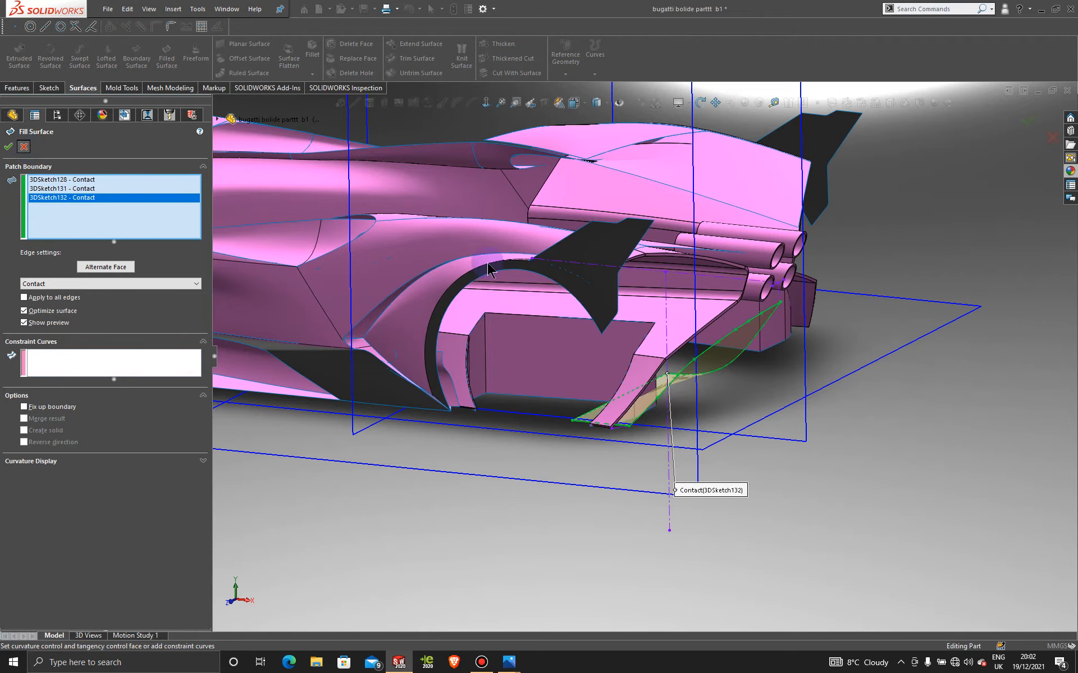
In a new 3D sketch, draw a two-point spline from the middle of the upper diffuser spline to the straight lower front spline
scroll(671, 385, "down", 4)
middle_click_drag(675, 391, 772, 349)
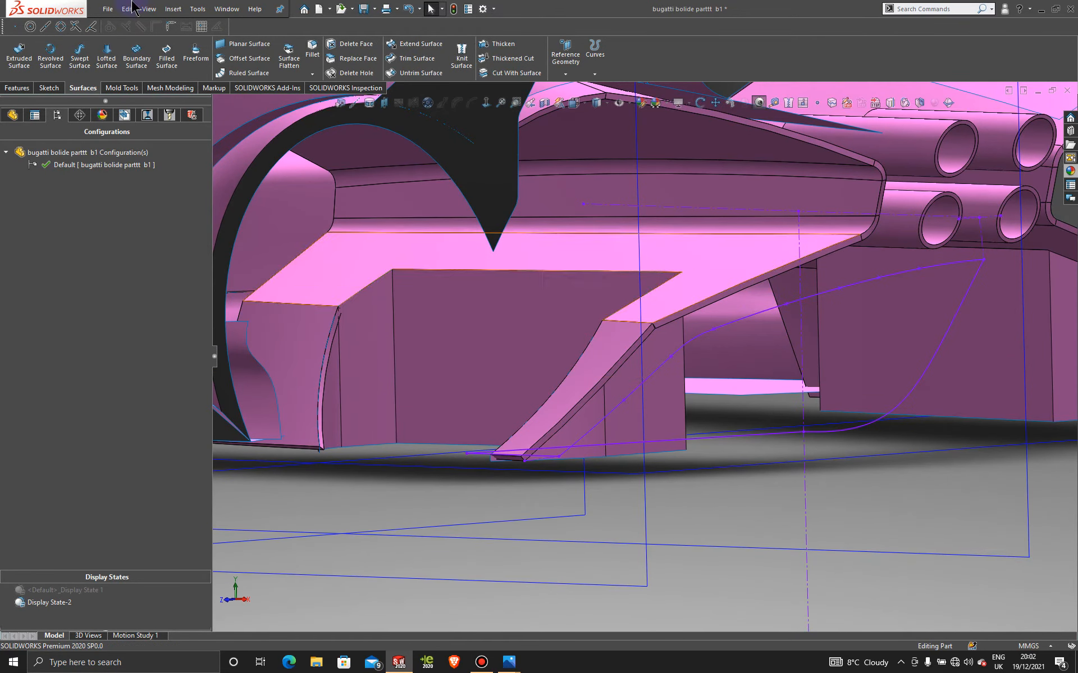
left_click(50, 88)
left_click(16, 73)
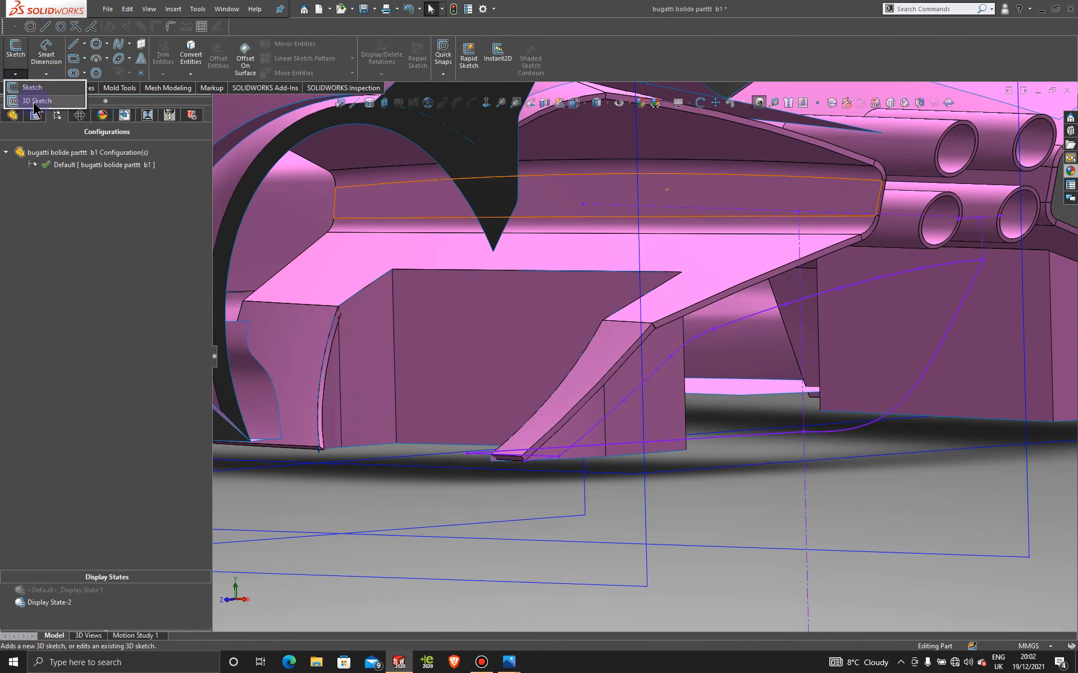
left_click(28, 112)
left_click(118, 46)
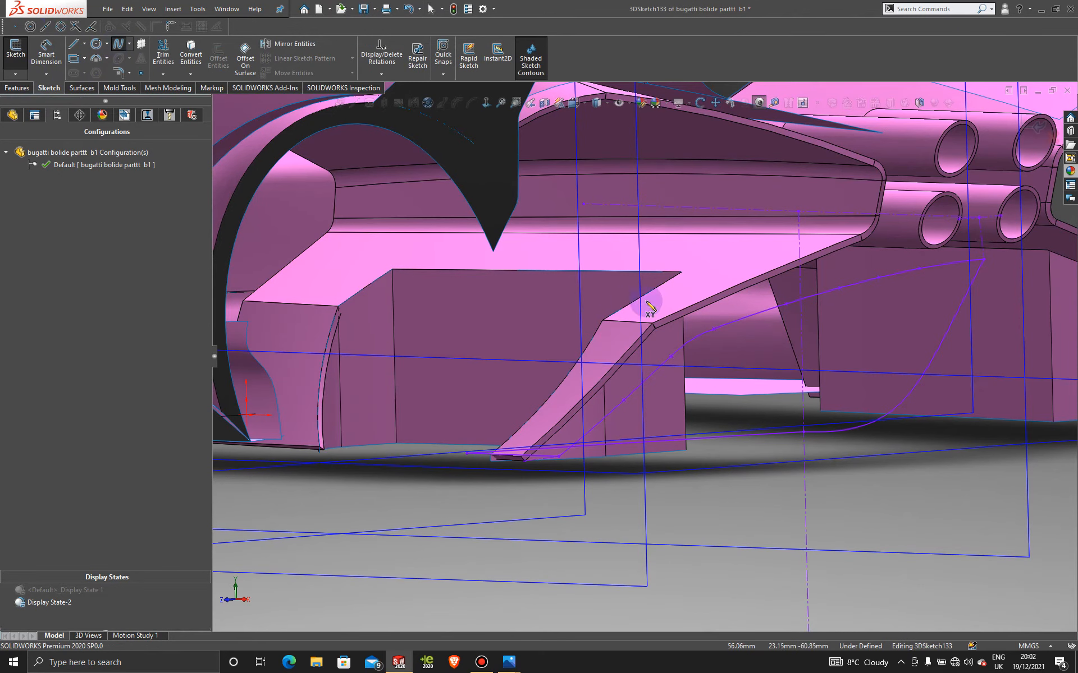
left_click(749, 316)
middle_click_drag(726, 458, 658, 532)
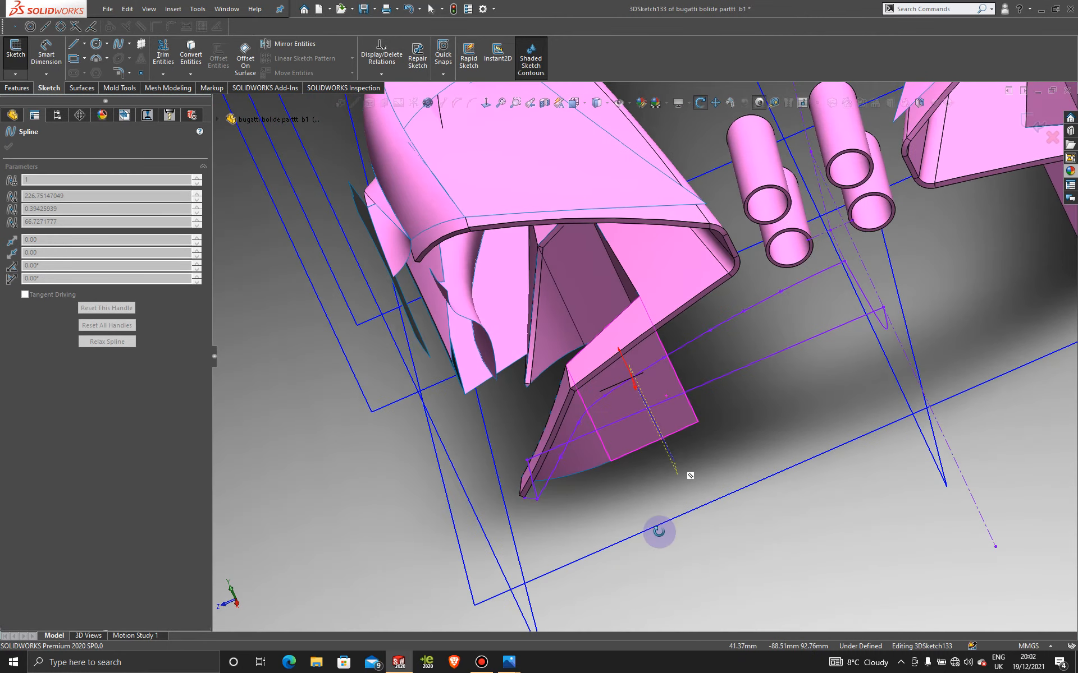
left_click(647, 412)
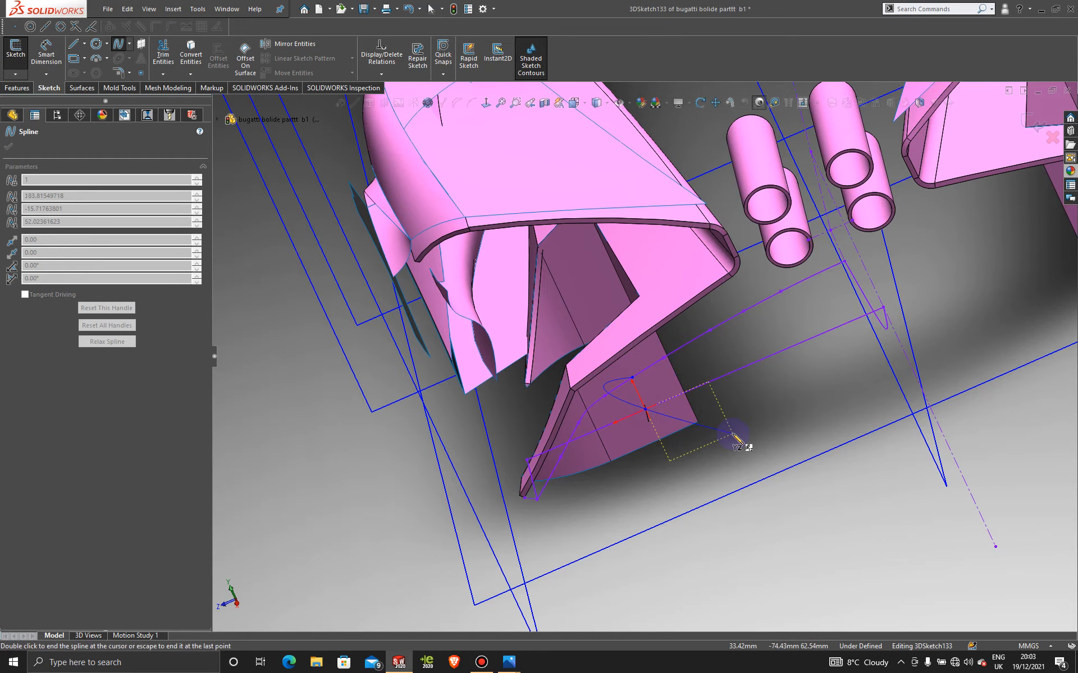
key("Escape")
In the front view, bend the spline with its tangent handles to follow the diffuser's side curve, lengthen its nearly horizontal lower handle, and close the sketch
mouse_move(723, 434)
middle_mouse_down()
mouse_move(818, 382)
mouse_move(861, 386)
middle_mouse_up()
key("space")
left_click(555, 433)
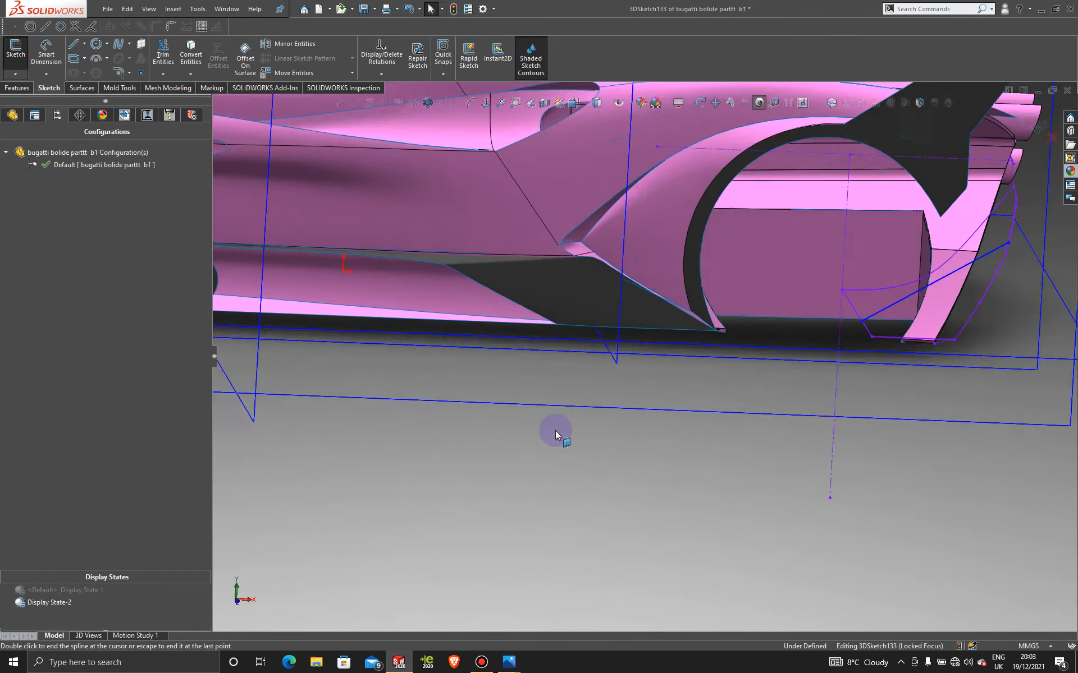
scroll(850, 405, "down", 8)
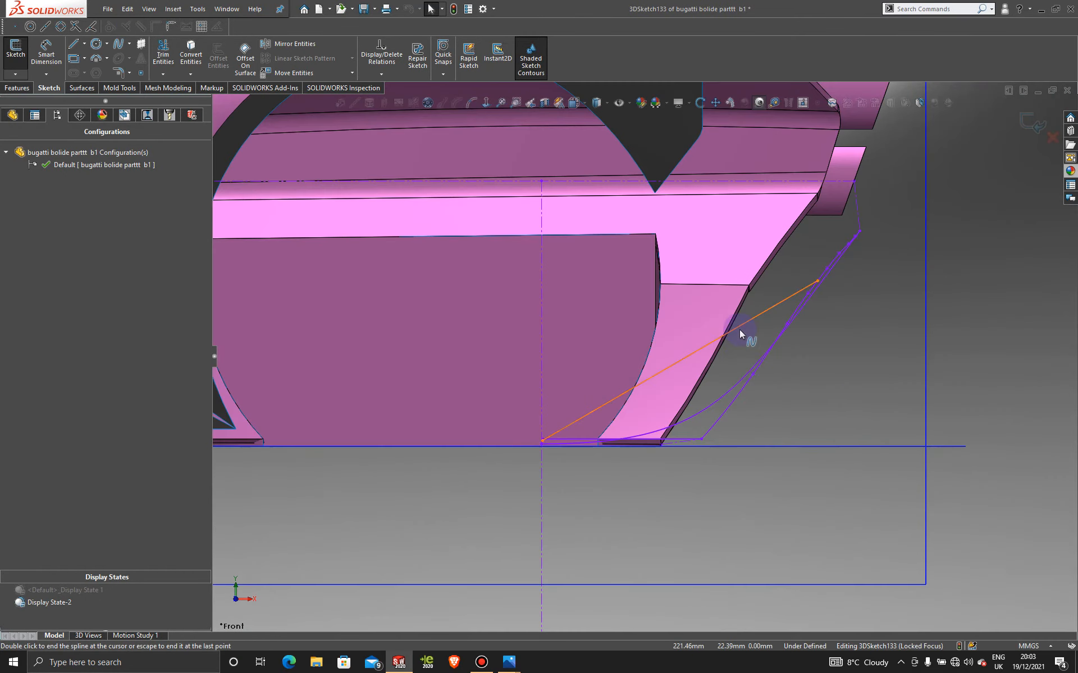
left_click(739, 329)
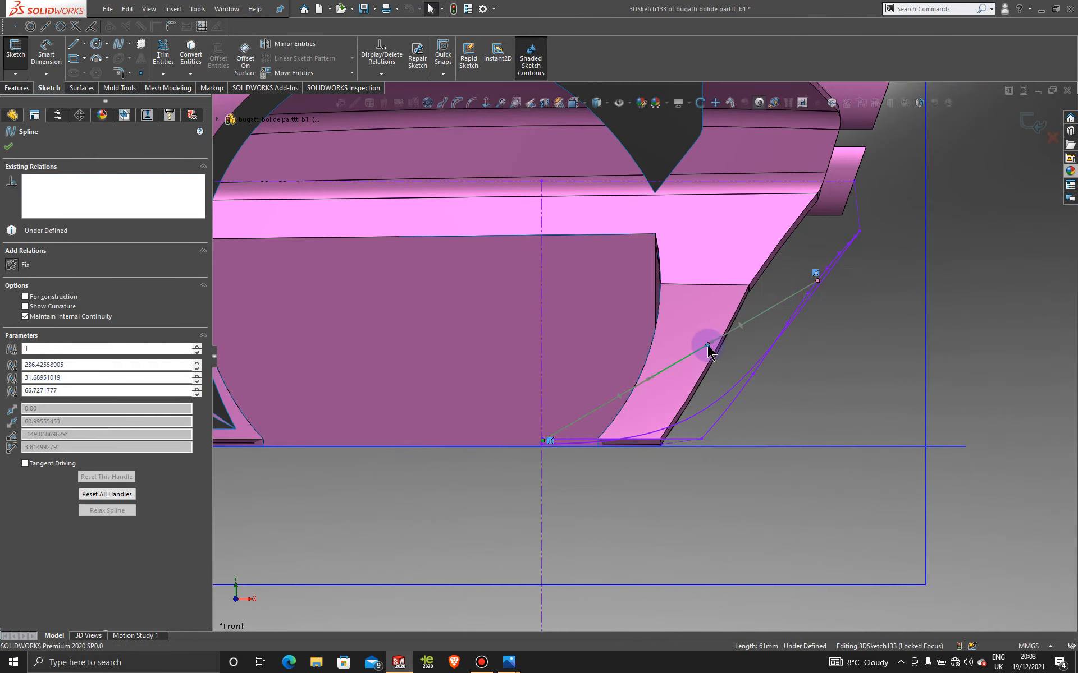
left_click_drag(708, 350, 742, 406)
left_click_drag(636, 441, 643, 445)
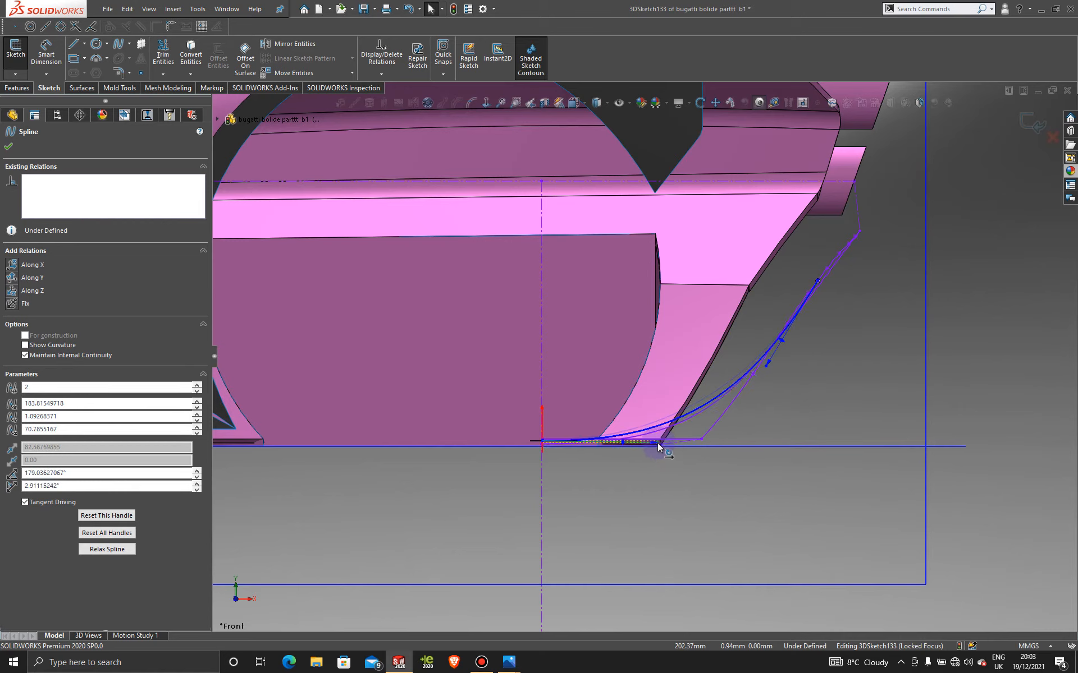
left_click_drag(658, 443, 660, 444)
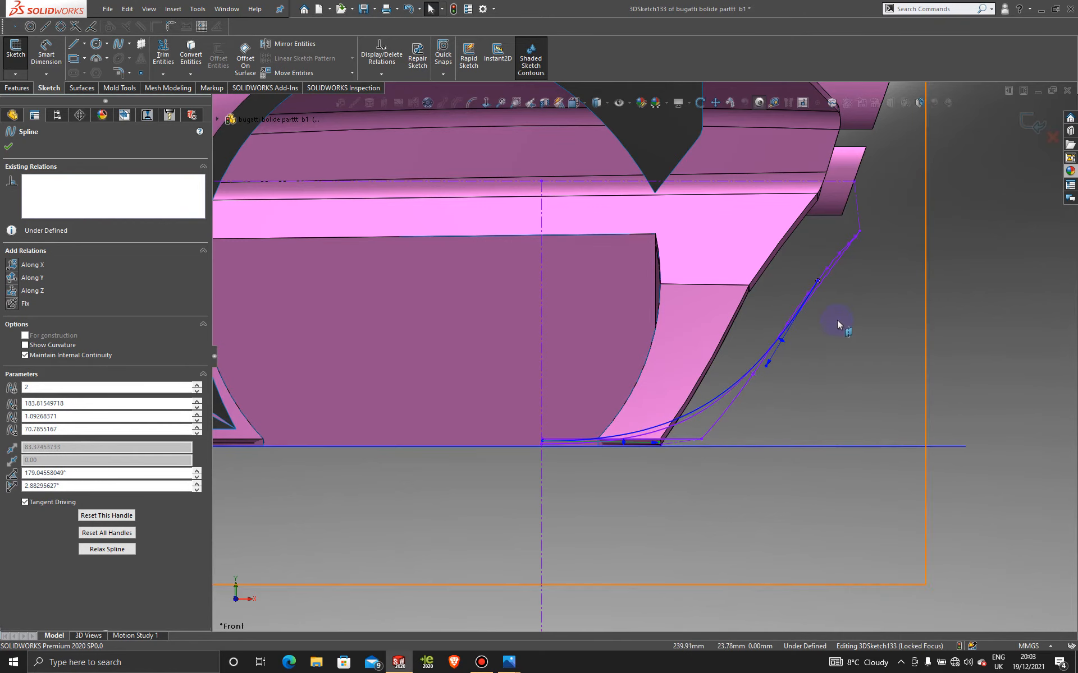
left_click(1032, 124)
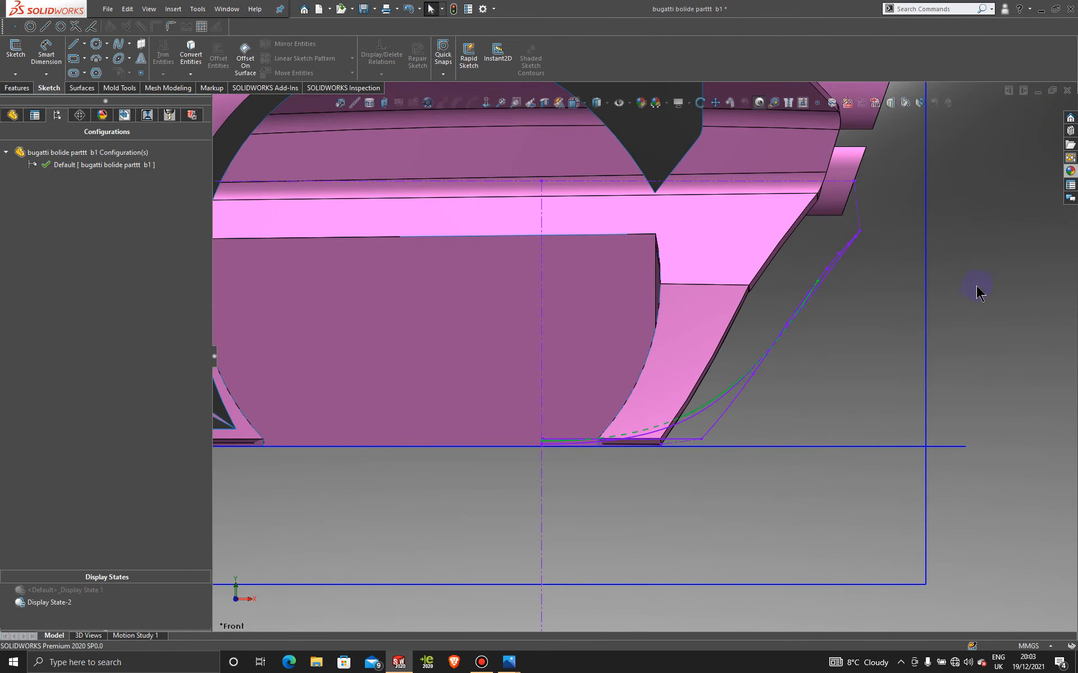
Create a filled surface bounded by the three diffuser splines with Contact edges, using the curved middle spline as the constraint curve
mouse_move(810, 356)
middle_mouse_down()
mouse_move(767, 335)
mouse_move(726, 385)
mouse_move(760, 397)
mouse_move(750, 396)
middle_mouse_up()
scroll(750, 395, "up", 1)
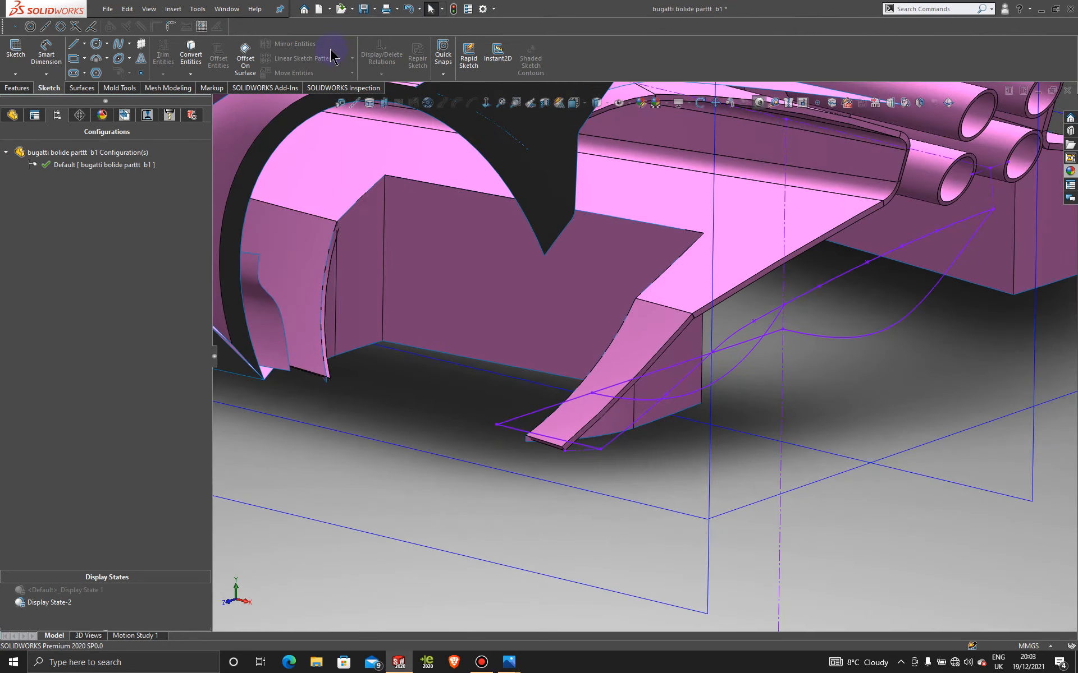
left_click(80, 88)
left_click(167, 56)
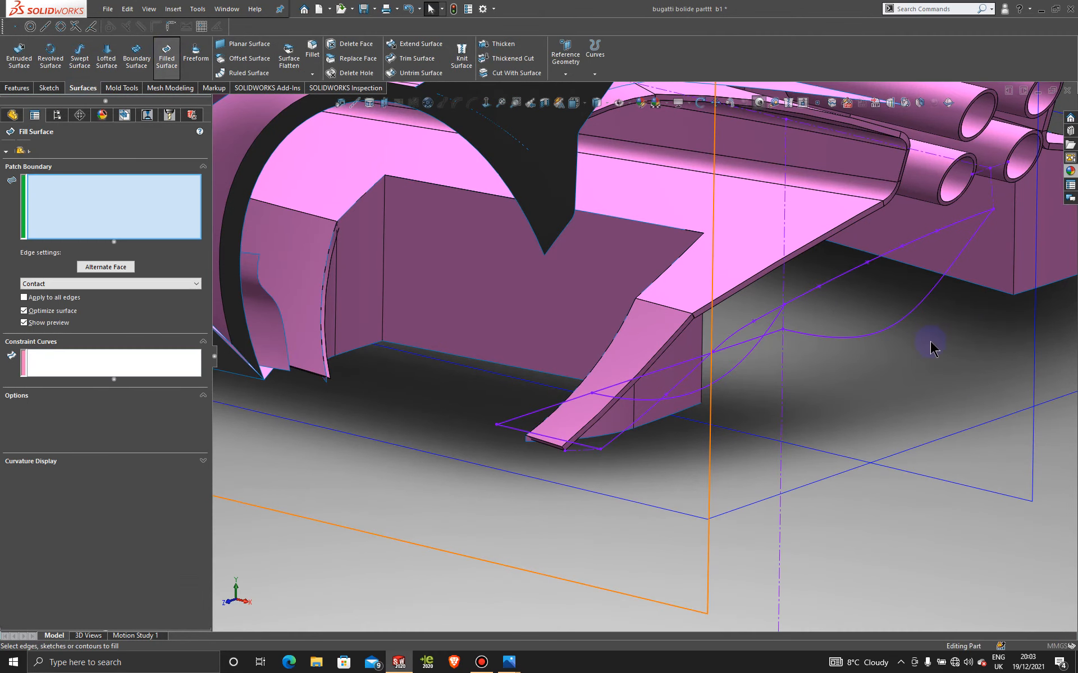
left_click(898, 322)
left_click(825, 285)
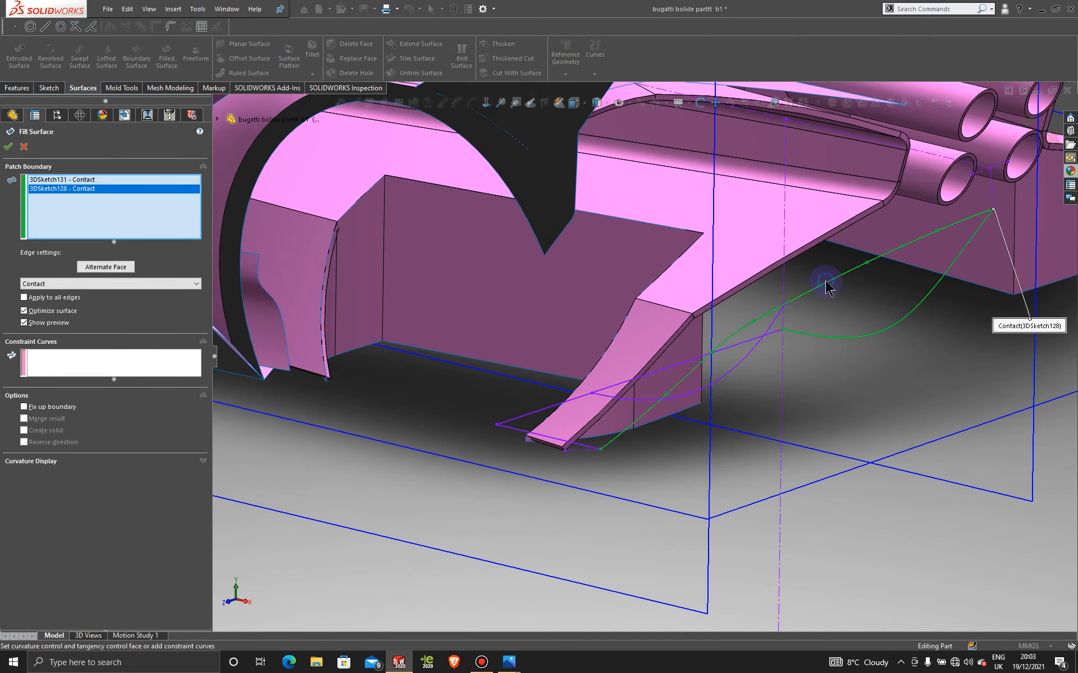
left_click(741, 344)
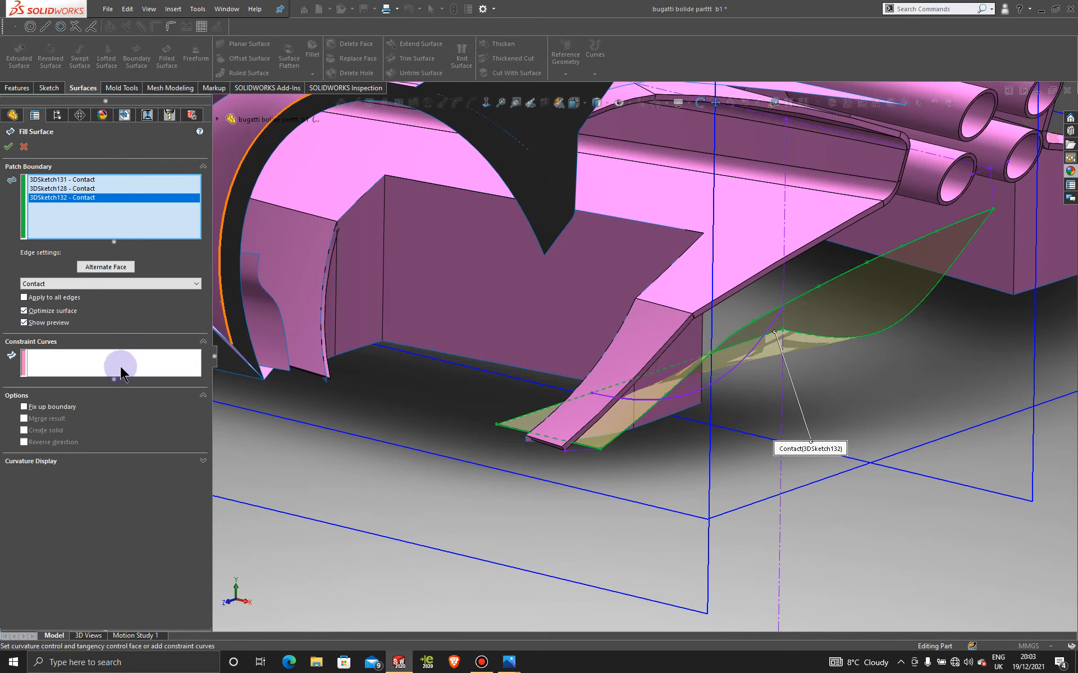
left_click(121, 367)
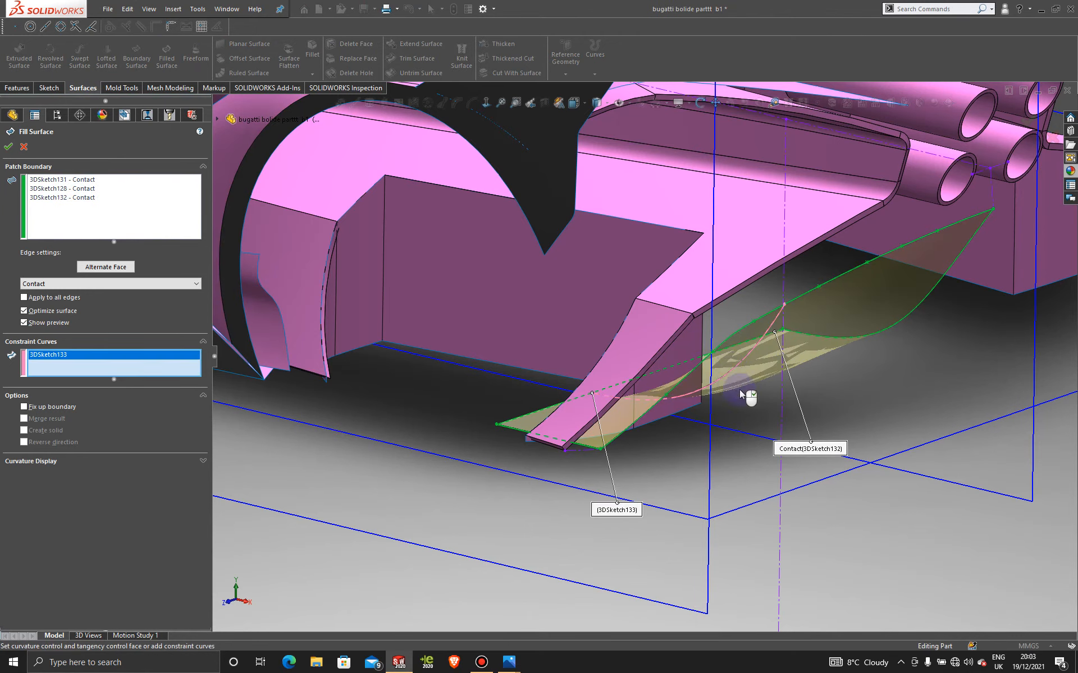
middle_click_drag(763, 416, 673, 426)
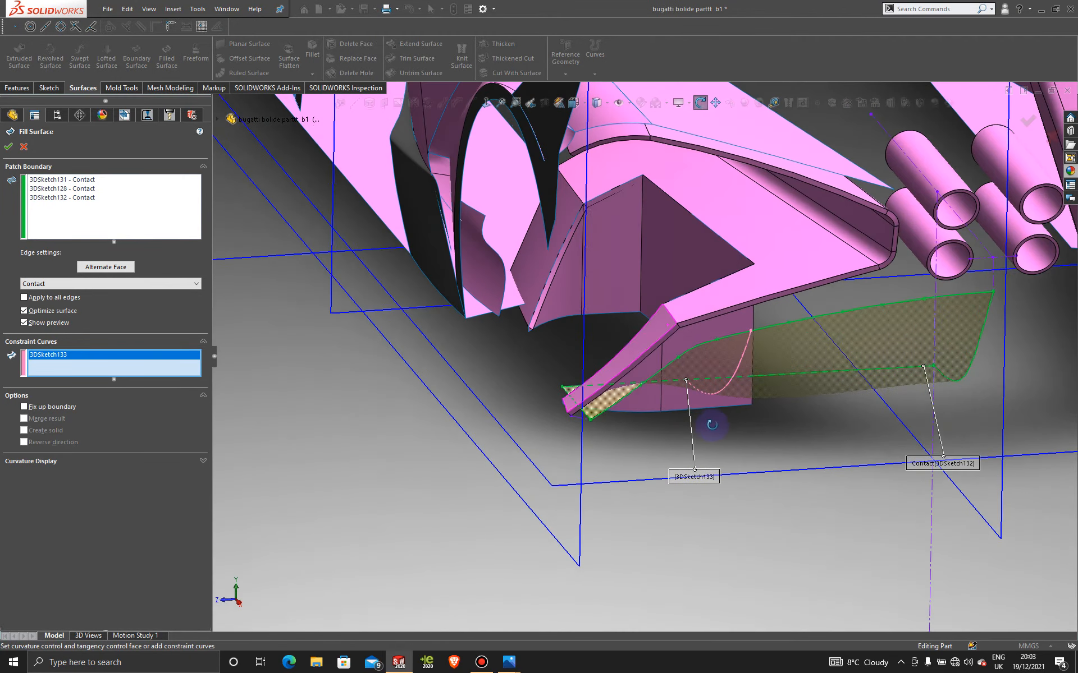
left_click(8, 147)
Trim the inner side panel with the filled diffuser surface as trim tool, removing the portion below the diffuser
middle_click_drag(991, 436, 782, 433)
scroll(698, 362, "down", 4)
scroll(877, 491, "up", 2)
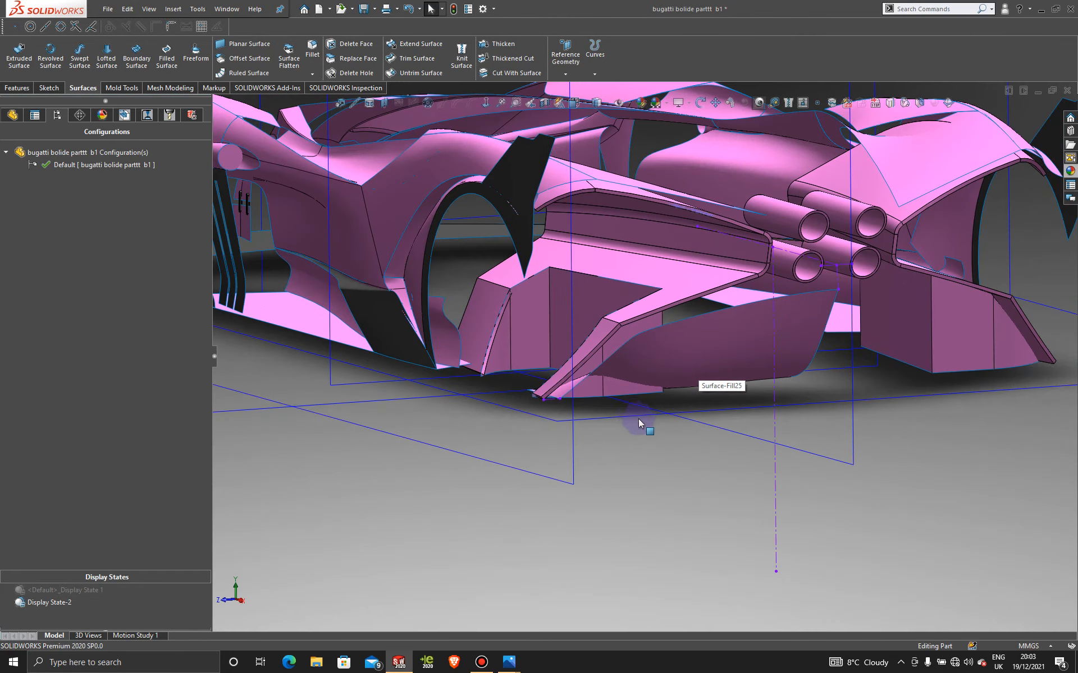
scroll(638, 419, "up", 1)
middle_click_drag(638, 419, 578, 426)
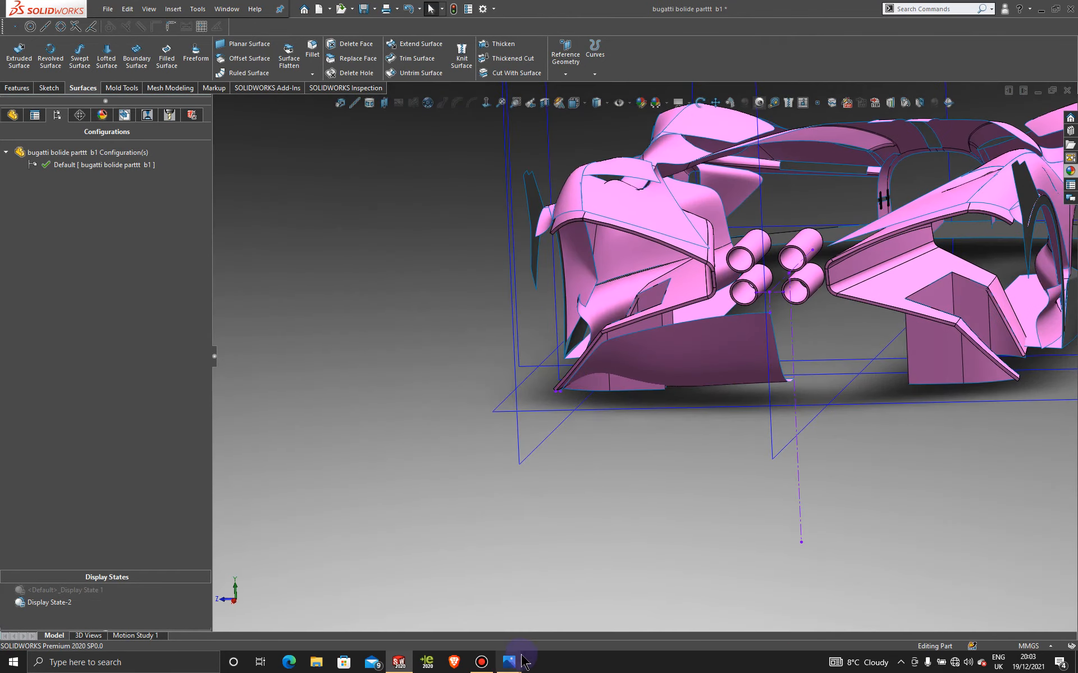
mouse_move(512, 663)
mouse_move(484, 602)
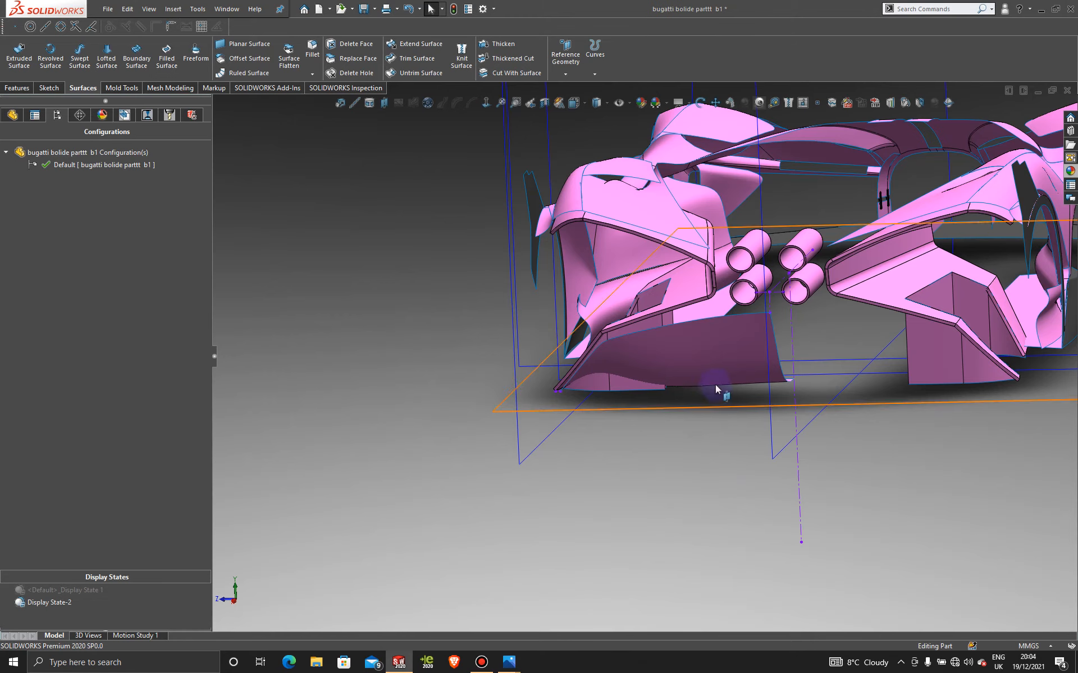
scroll(712, 331, "down", 3)
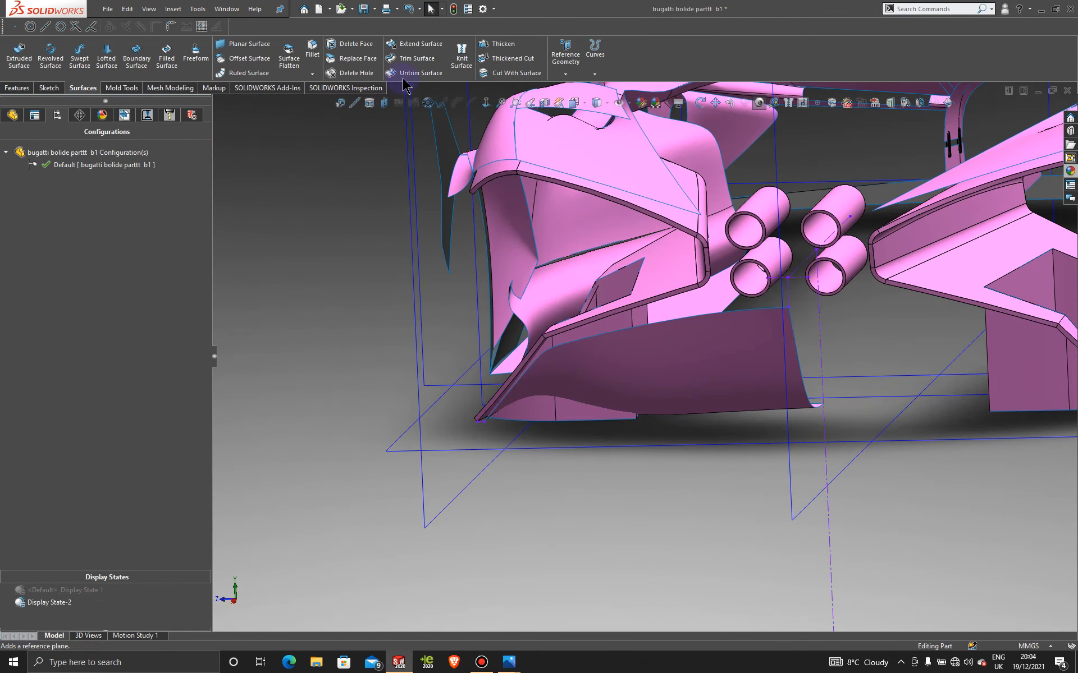
left_click(428, 62)
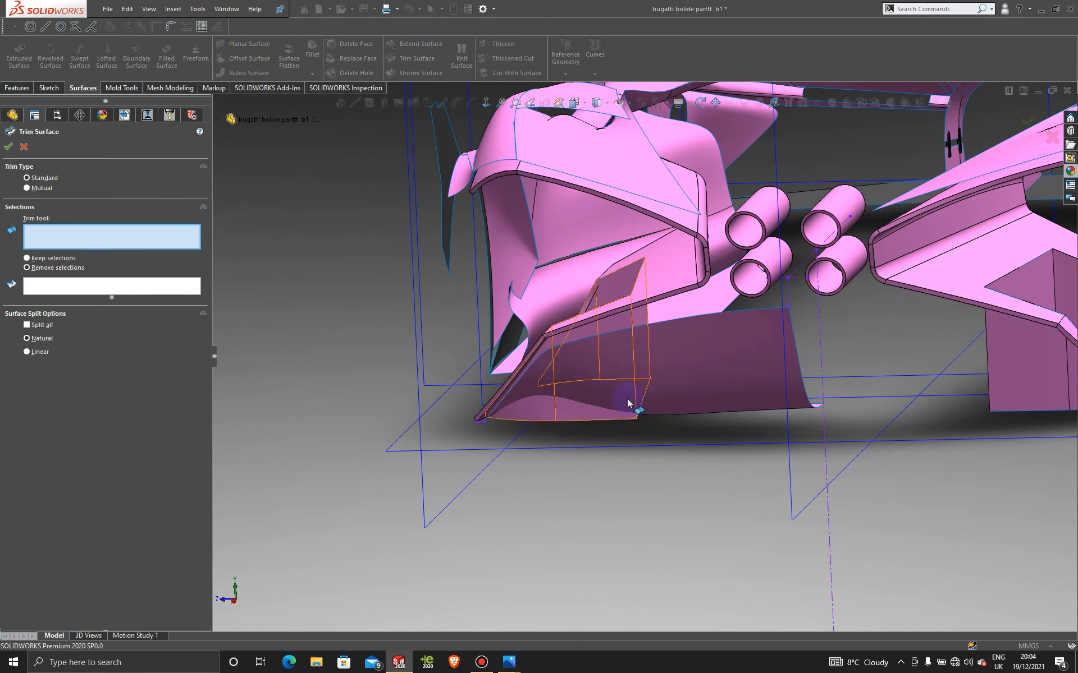
left_click(640, 364)
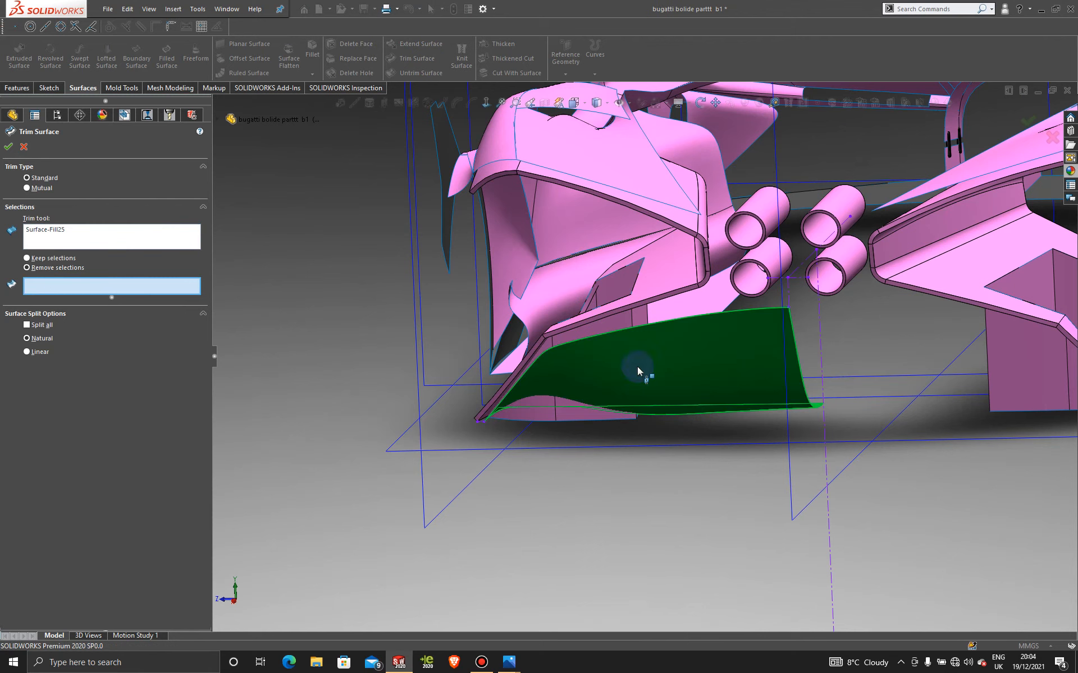
left_click(543, 416)
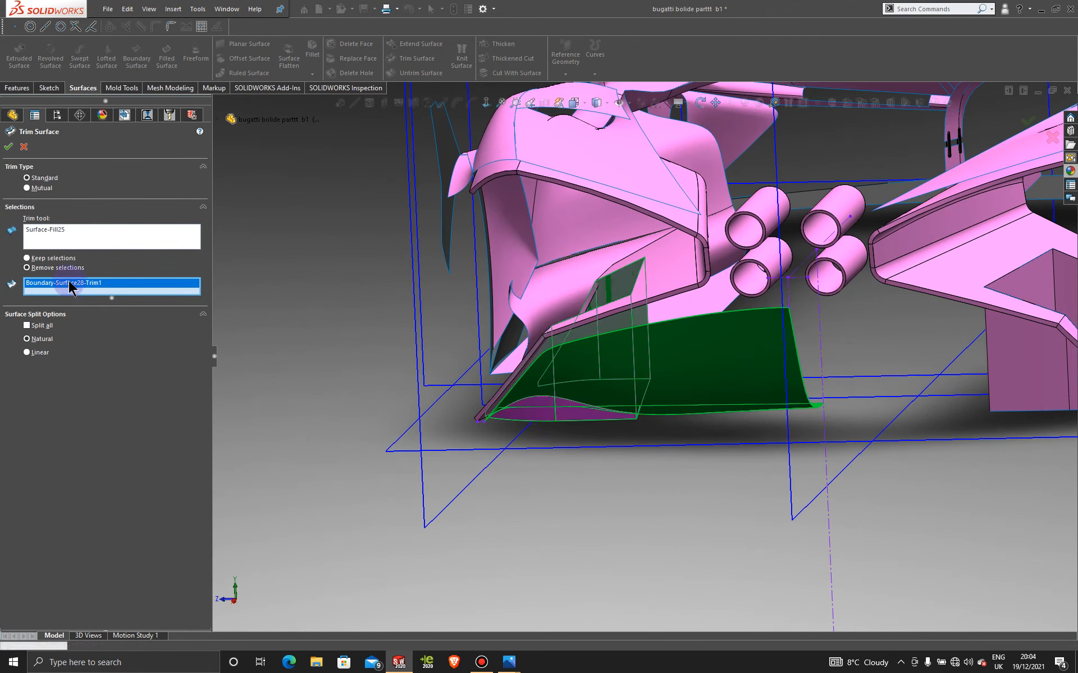
left_click(7, 147)
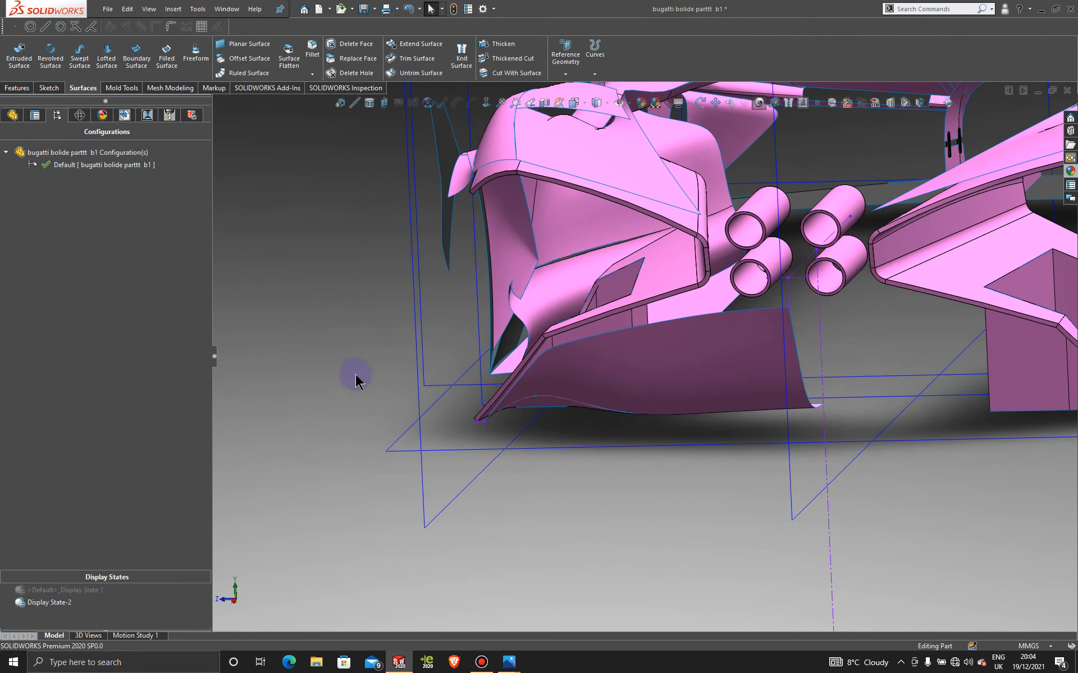
Trim the diffuser surface with the trimmed side panel as tool, removing the piece that protrudes into the wheel area
scroll(355, 375, "up", 1)
middle_click_drag(355, 375, 410, 383)
scroll(645, 370, "up", 4)
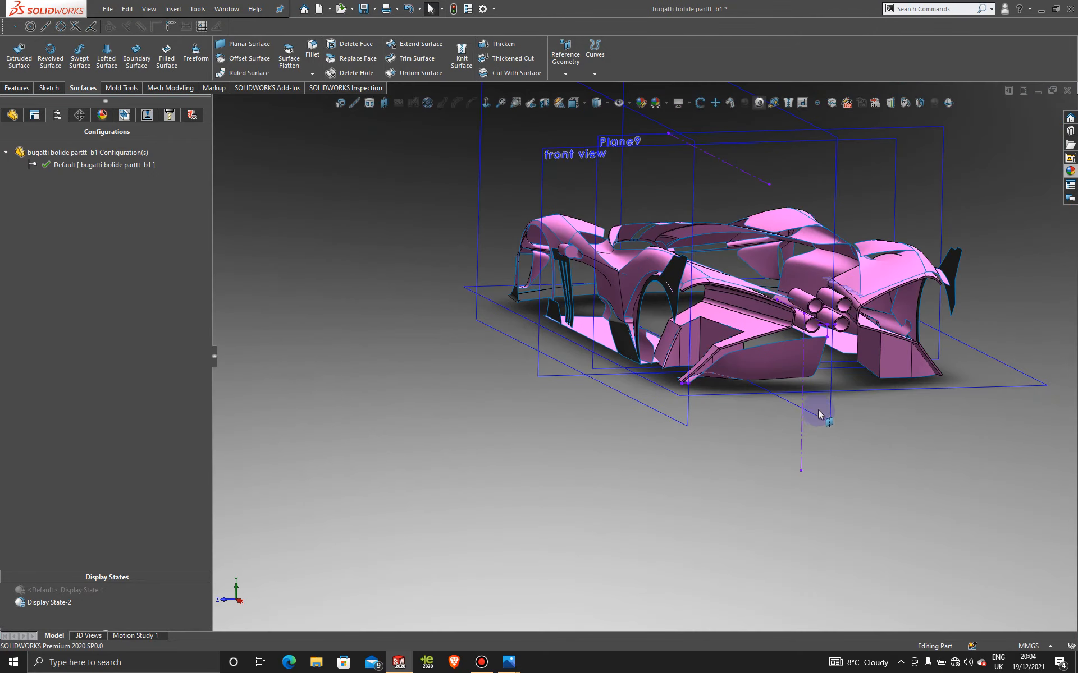
mouse_move(818, 414)
middle_mouse_down()
mouse_move(815, 426)
mouse_move(799, 411)
middle_mouse_up()
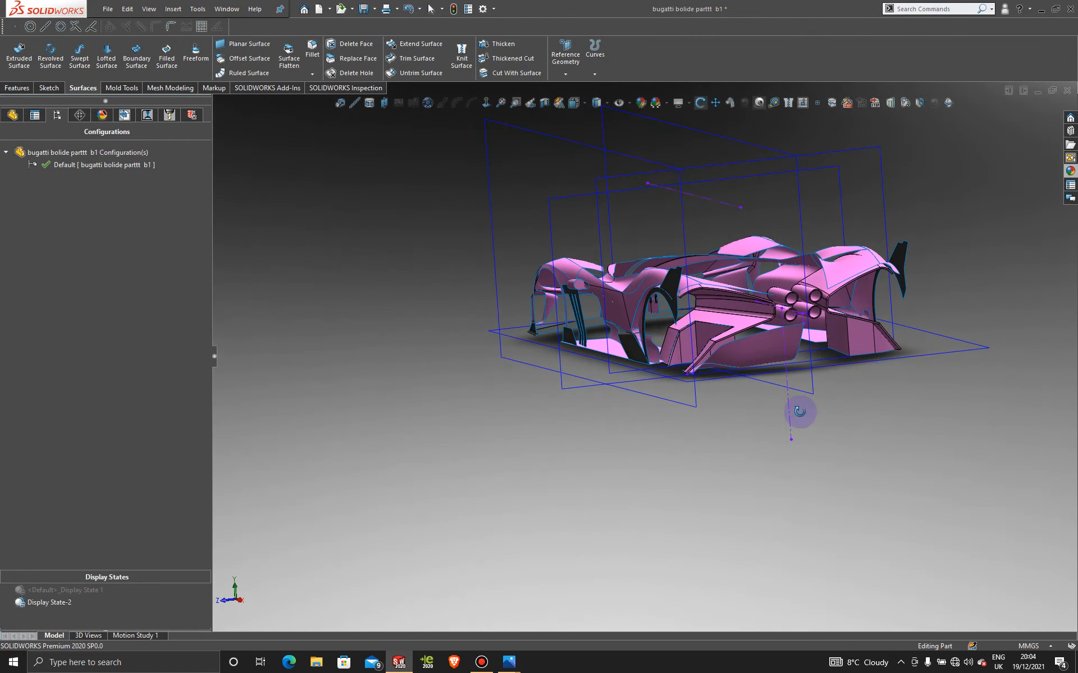
scroll(848, 339, "down", 5)
middle_click_drag(646, 400, 644, 428)
scroll(645, 429, "up", 1)
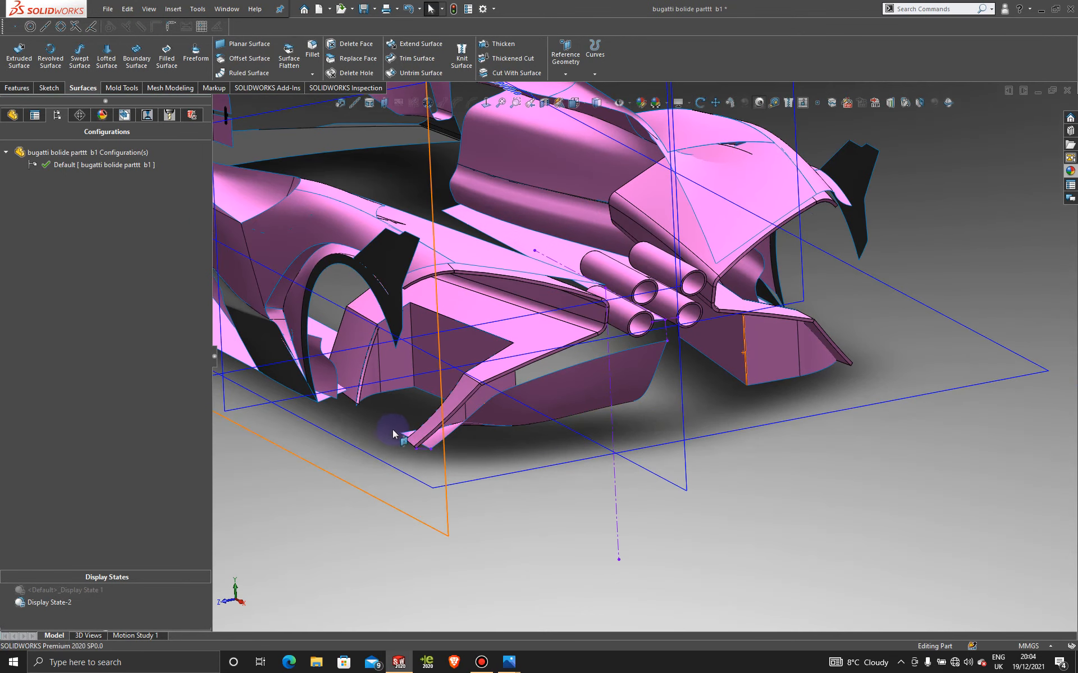
middle_click_drag(392, 429, 452, 397)
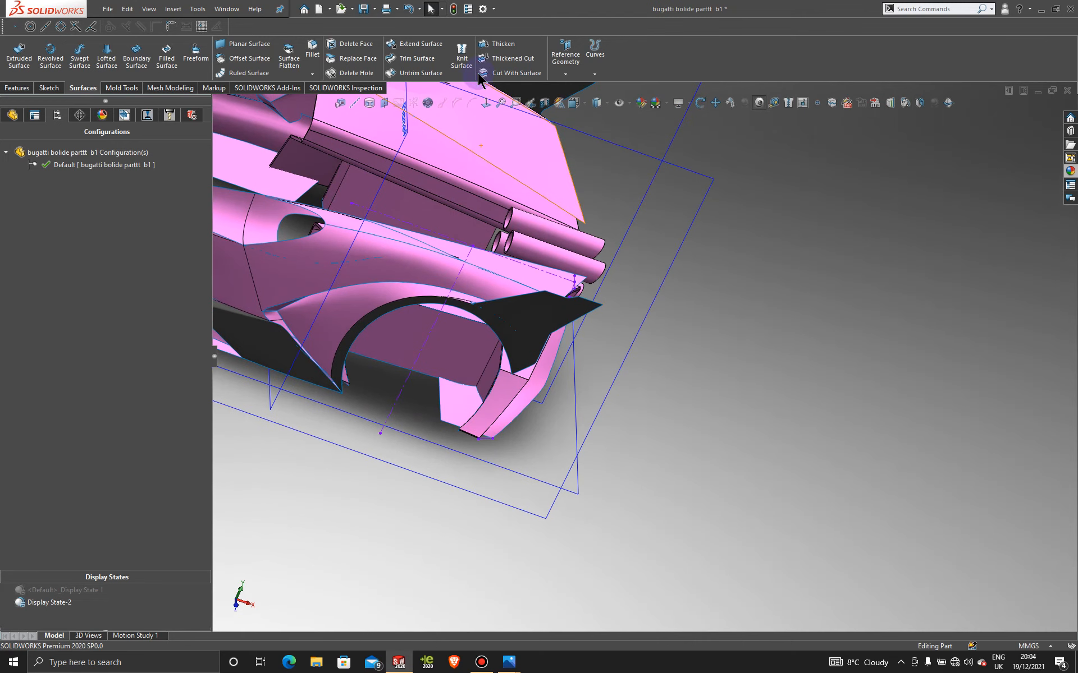
left_click(415, 65)
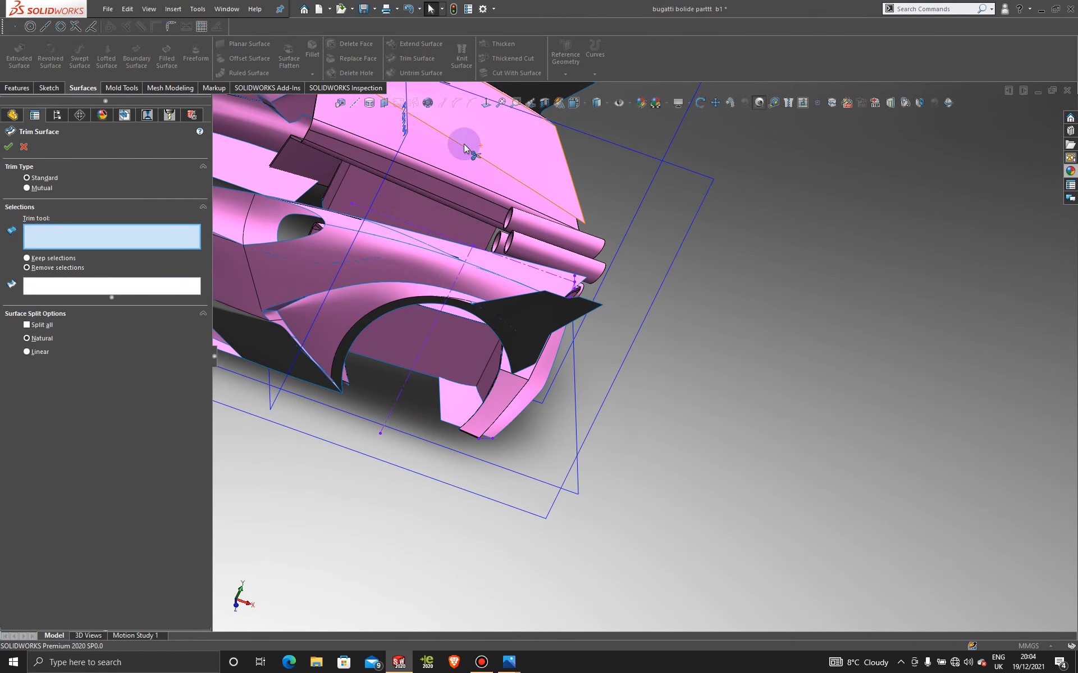
left_click(490, 362)
left_click(449, 402)
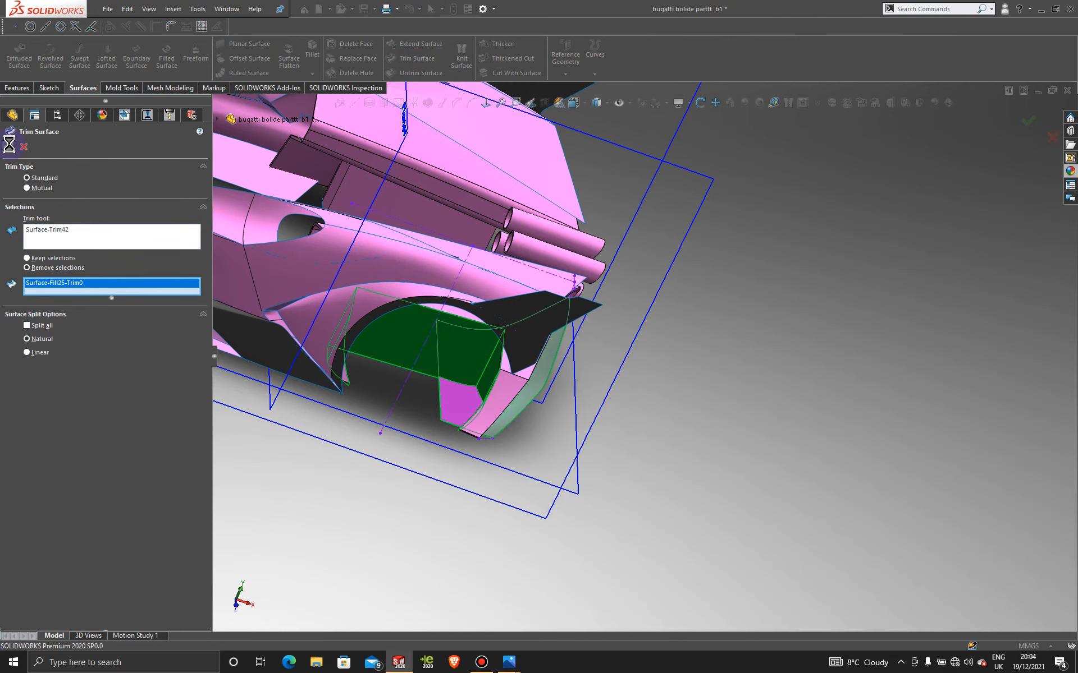
key("Return")
Mirror the trimmed diffuser surface body about the Front Plane
middle_click_drag(698, 402, 601, 369)
scroll(528, 305, "down", 5)
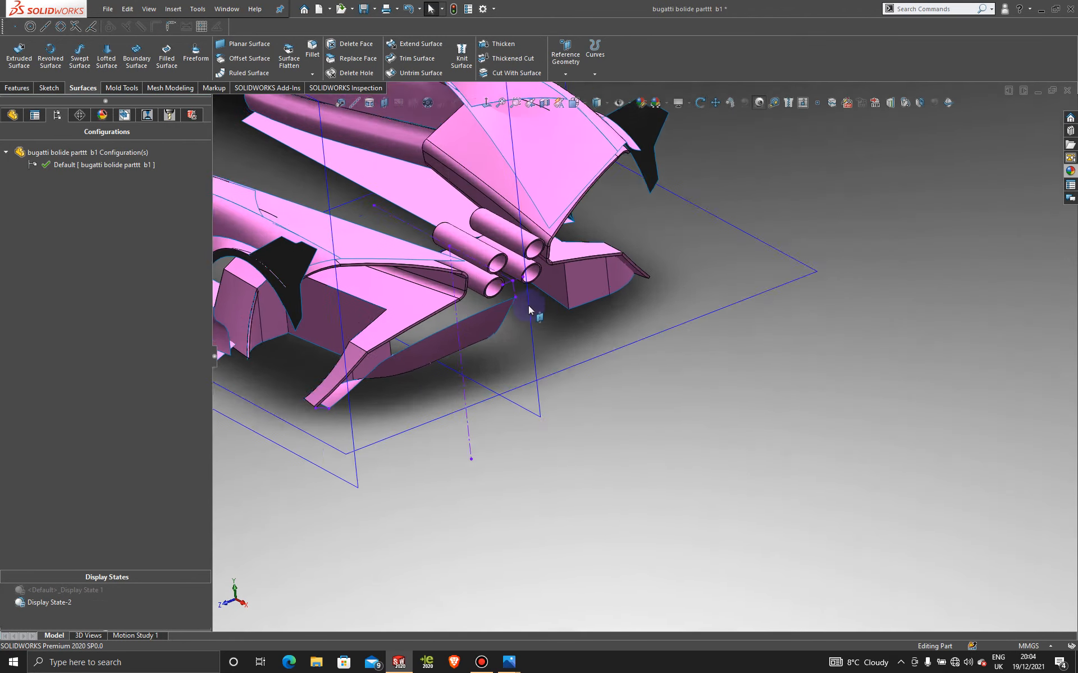
scroll(557, 323, "up", 4)
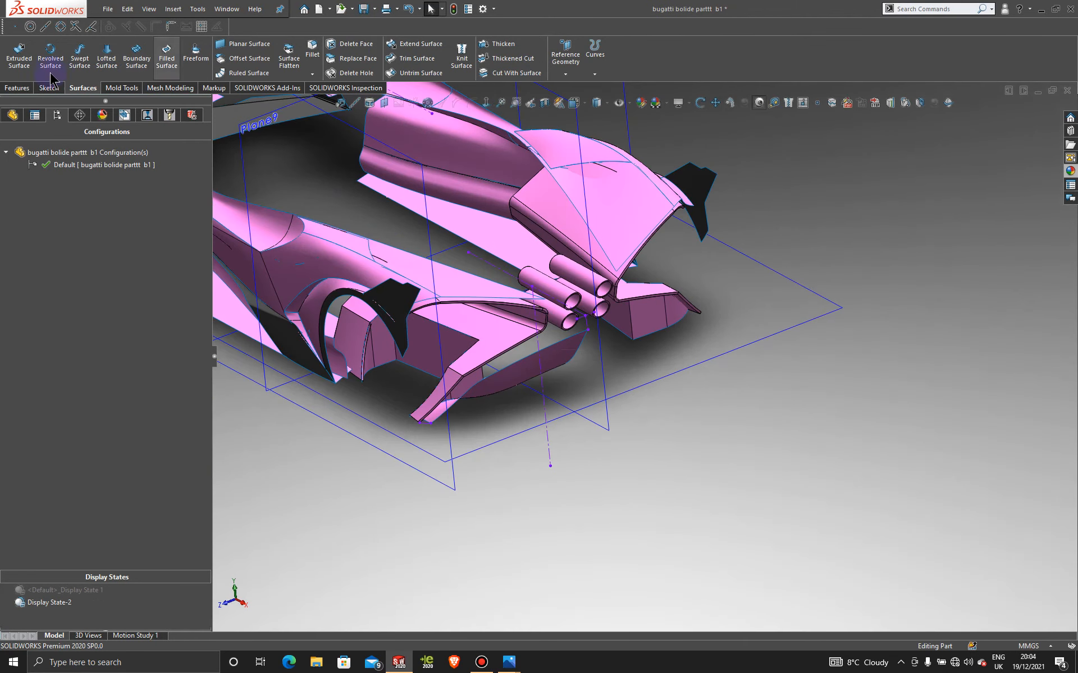
left_click(19, 89)
left_click(408, 73)
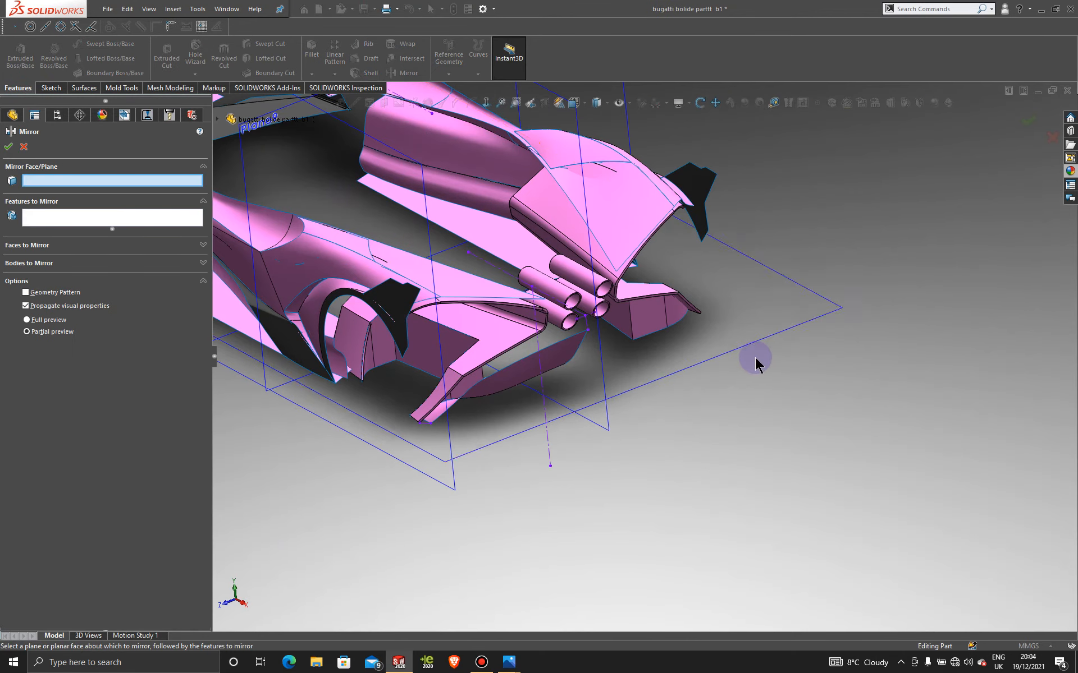
key("f")
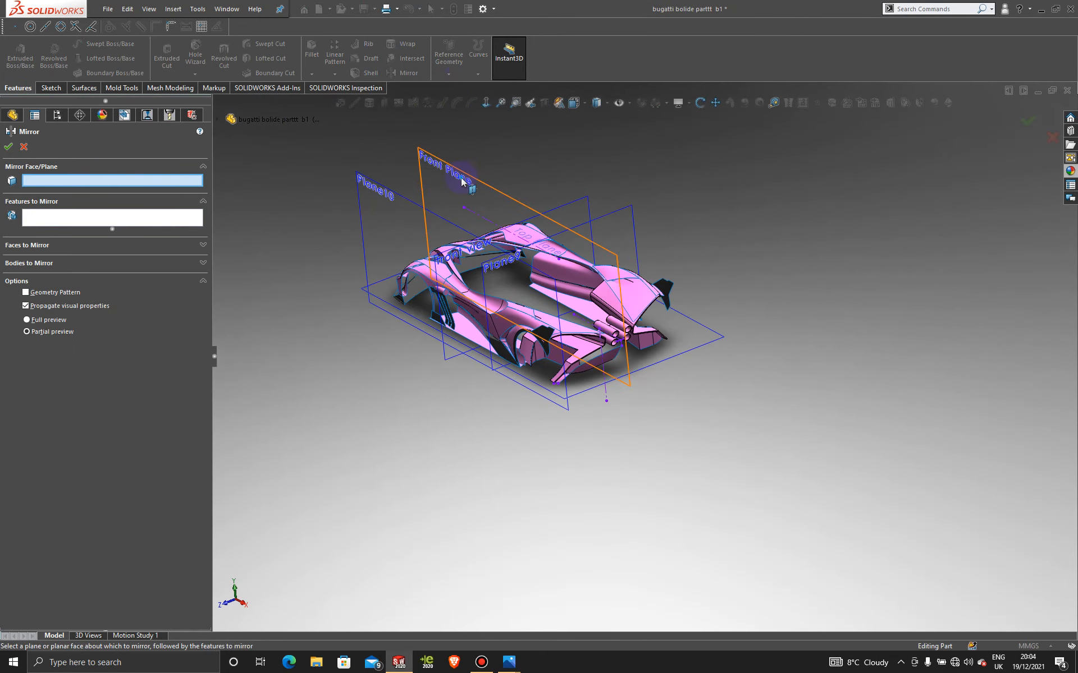
left_click(463, 181)
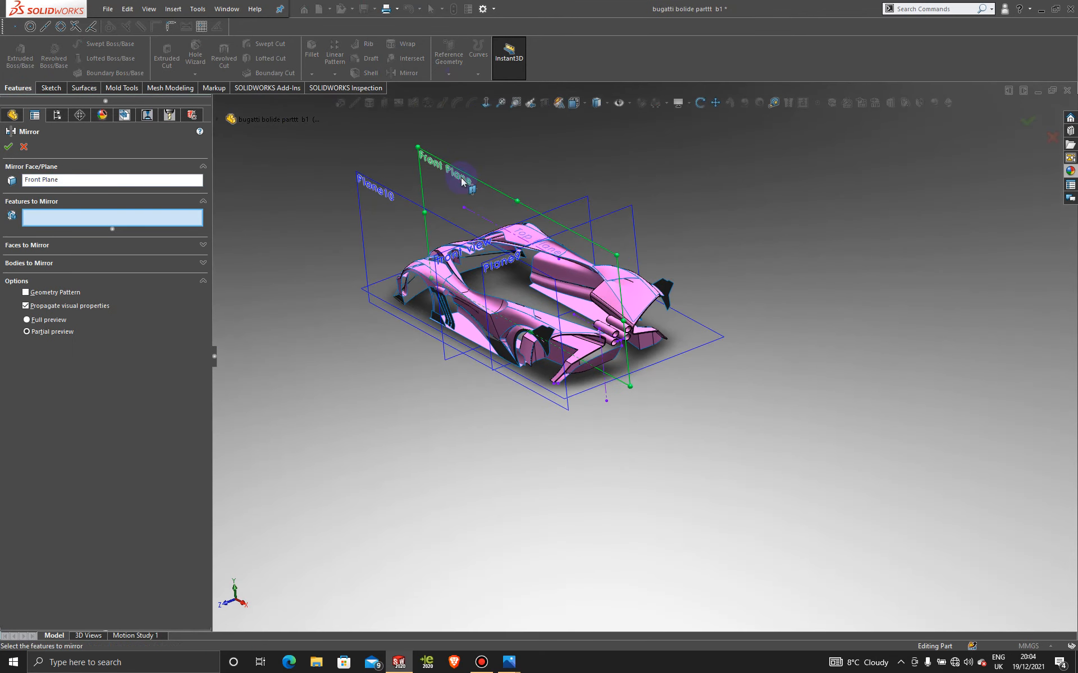
left_click(153, 264)
scroll(609, 407, "down", 5)
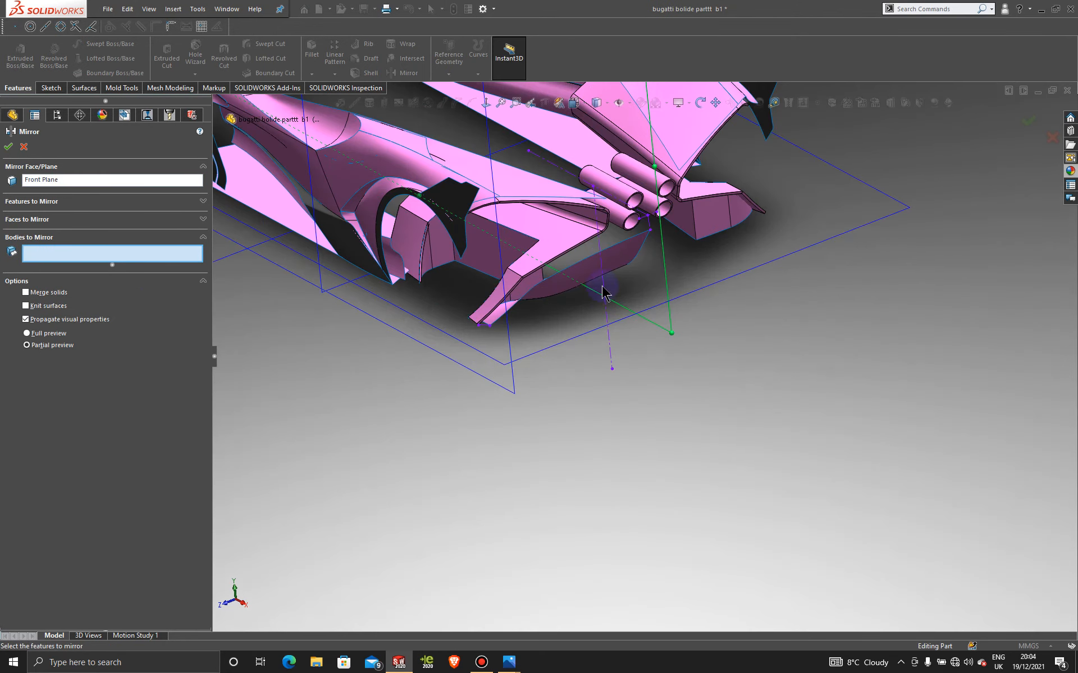
left_click(616, 257)
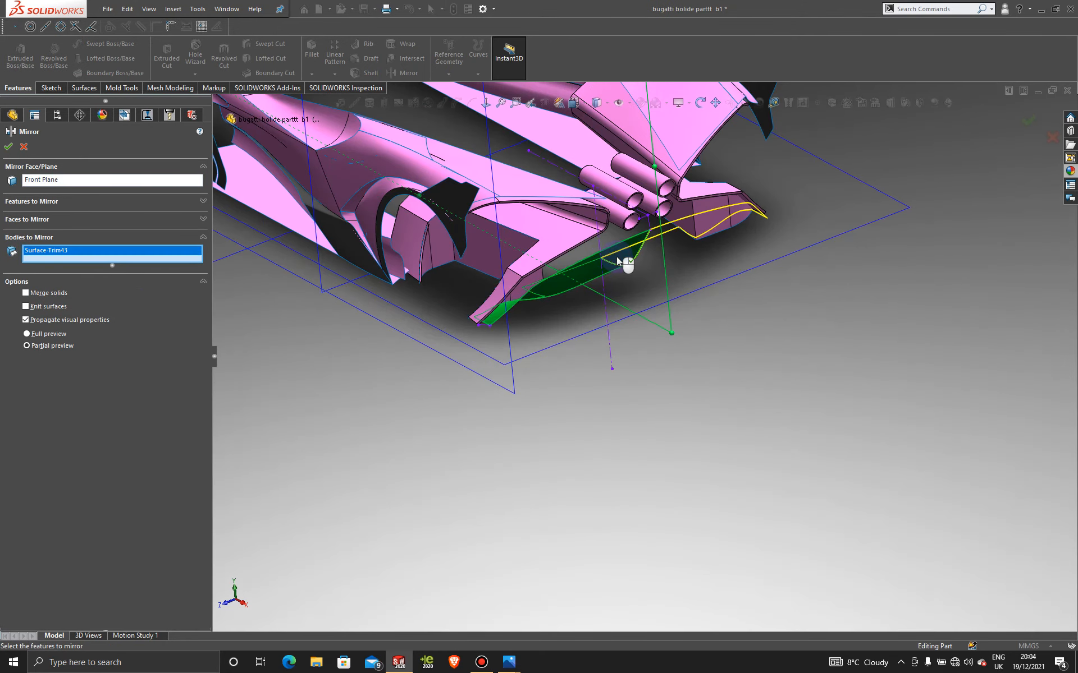
left_click(8, 147)
Trim the opposite side panel with the mirrored diffuser surface, removing the portion below the diffuser
middle_click_drag(794, 295, 724, 231)
scroll(729, 218, "down", 5)
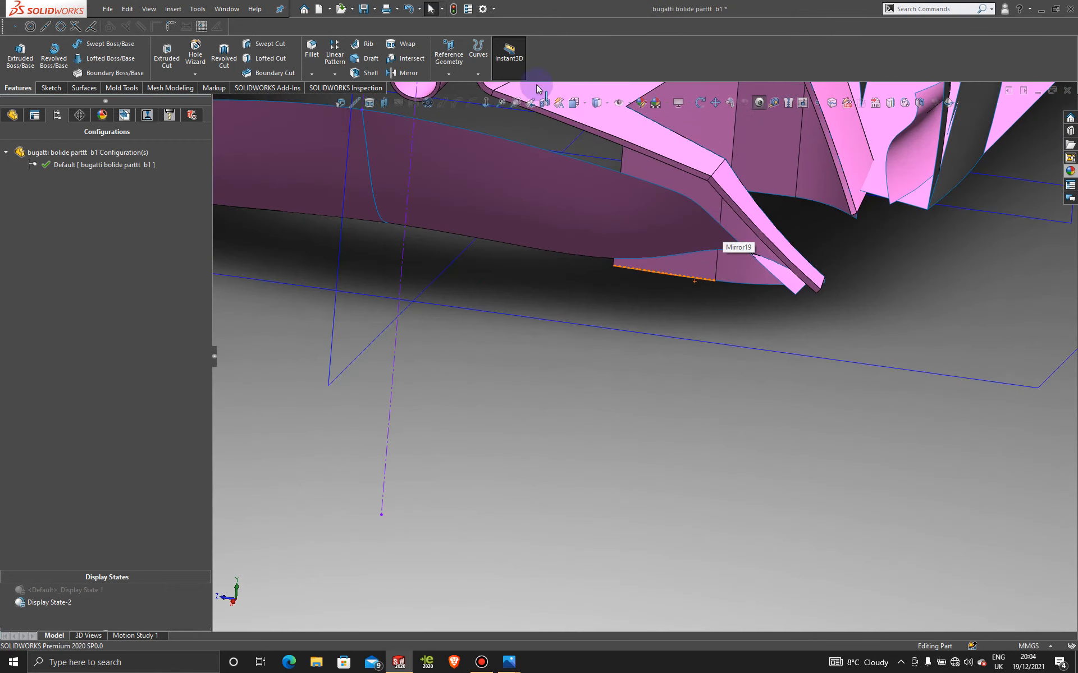
left_click(84, 88)
left_click(415, 58)
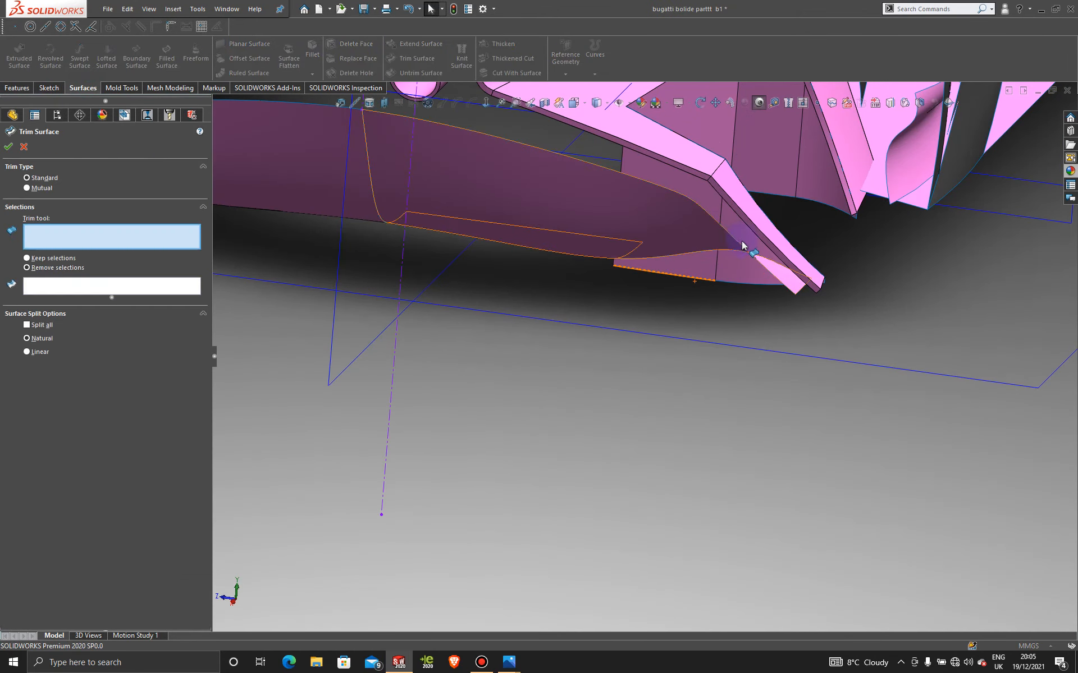
left_click(675, 228)
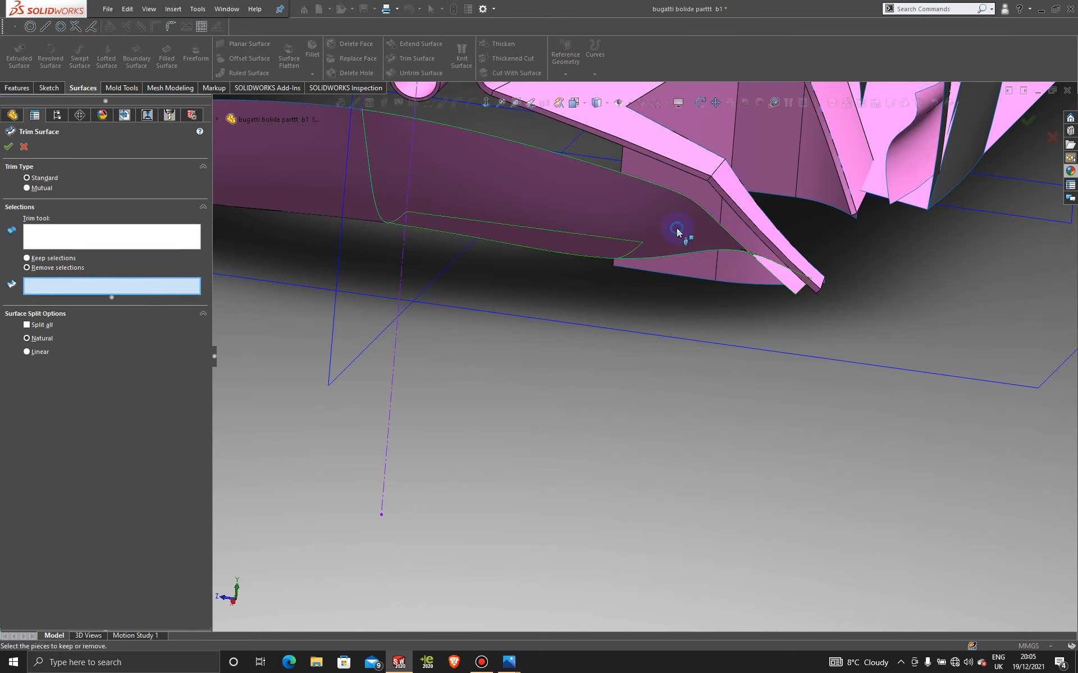
left_click(710, 271)
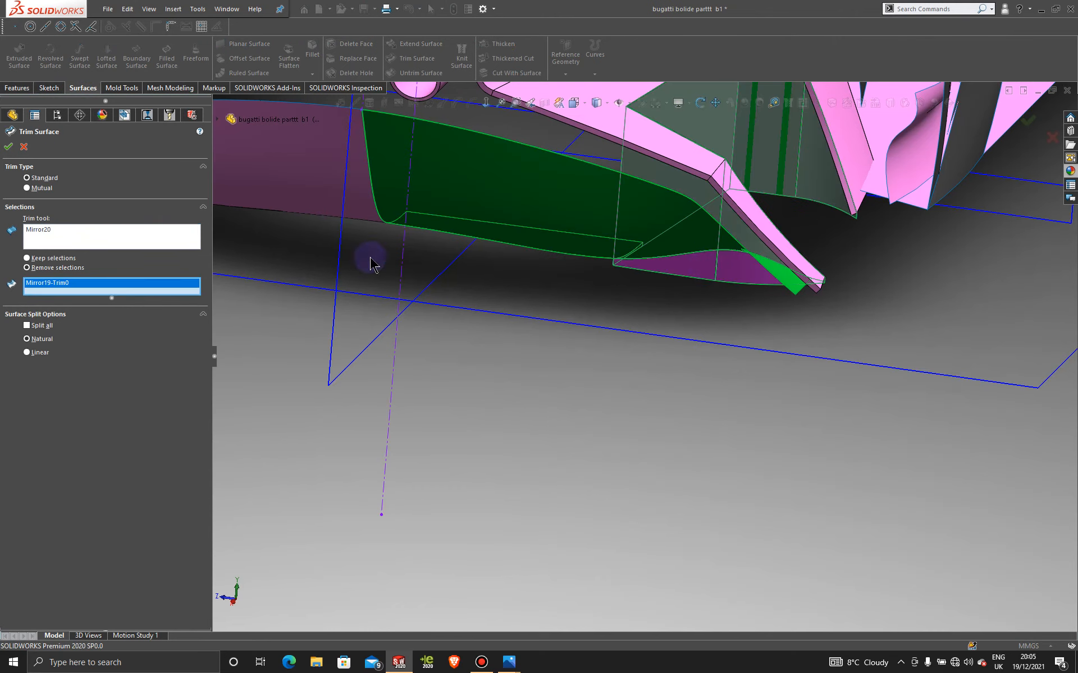
left_click(9, 147)
Examine the complete diffuser from the Right view and from several angles around the car's rear
middle_click_drag(686, 361, 705, 301)
scroll(706, 306, "up", 3)
scroll(597, 318, "down", 4)
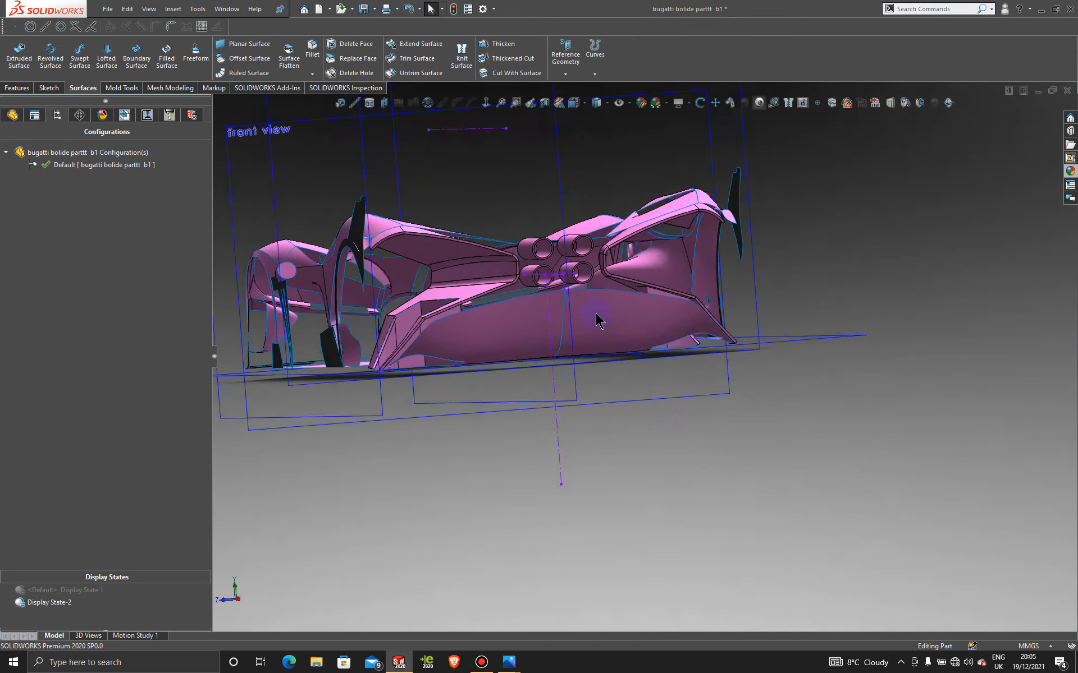
mouse_move(530, 359)
middle_mouse_down()
mouse_move(548, 373)
mouse_move(505, 361)
mouse_move(517, 377)
middle_mouse_up()
key("space")
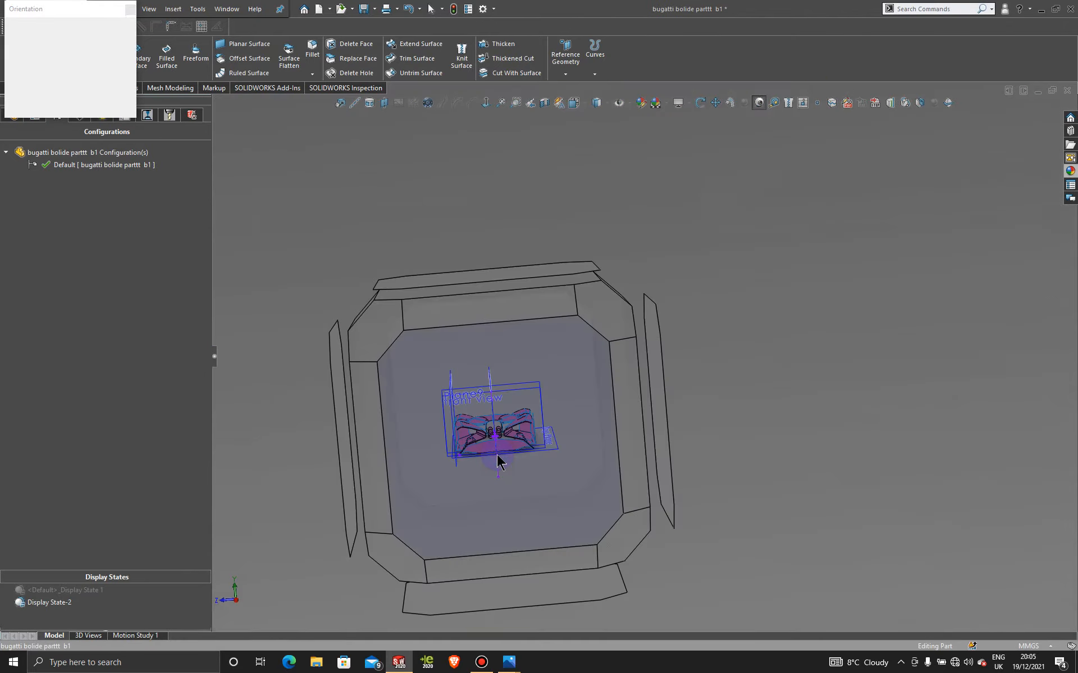
left_click(496, 455)
scroll(544, 428, "down", 3)
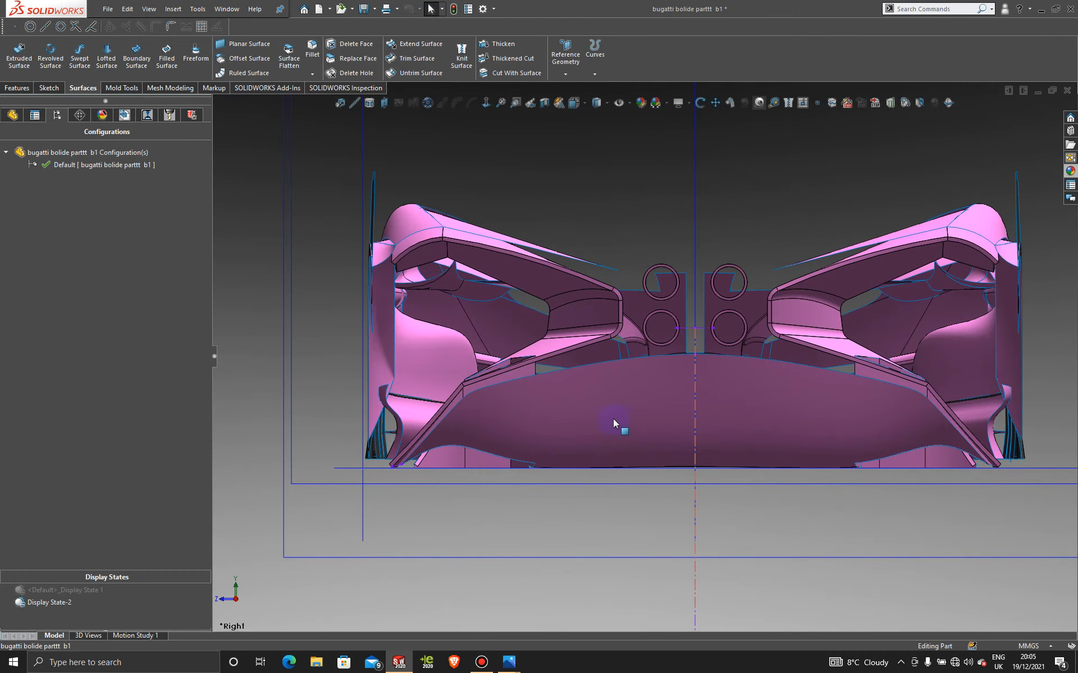
scroll(652, 391, "up", 4)
middle_click_drag(658, 426, 652, 463)
scroll(653, 463, "up", 3)
scroll(793, 437, "down", 5)
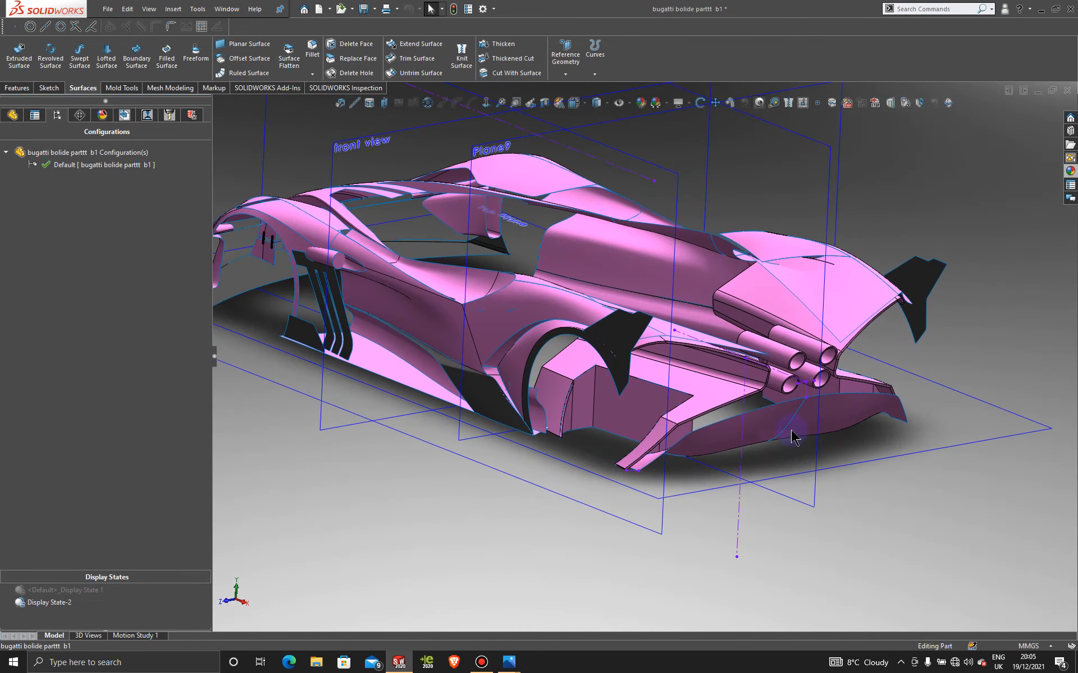
Examine the shape of the mirrored diffuser beneath the exhaust pipes from the rear corner of the car
mouse_move(769, 403)
middle_mouse_down()
mouse_move(749, 356)
mouse_move(784, 373)
mouse_move(782, 389)
middle_mouse_up()
scroll(786, 388, "down", 4)
scroll(796, 383, "up", 3)
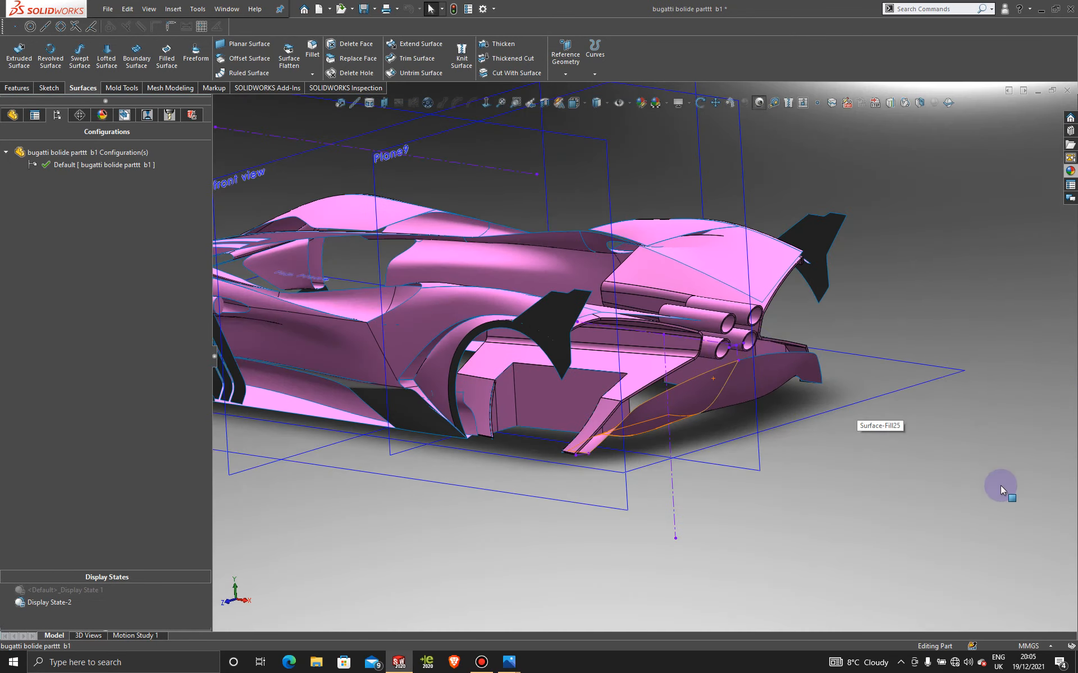
scroll(874, 323, "up", 2)
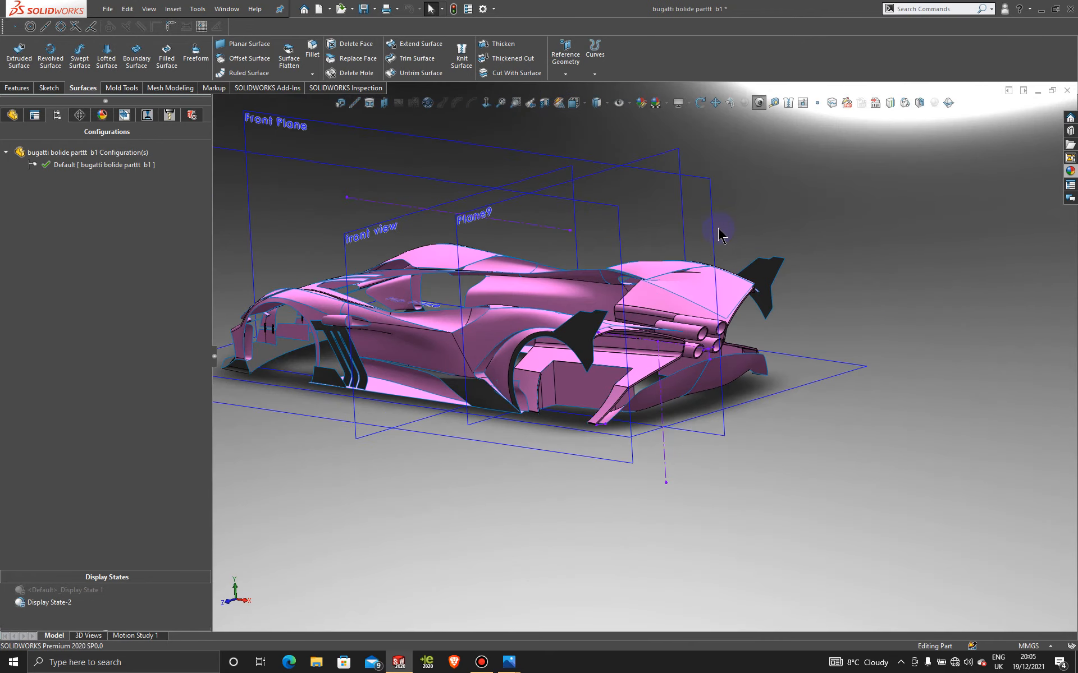
scroll(718, 235, "down", 2)
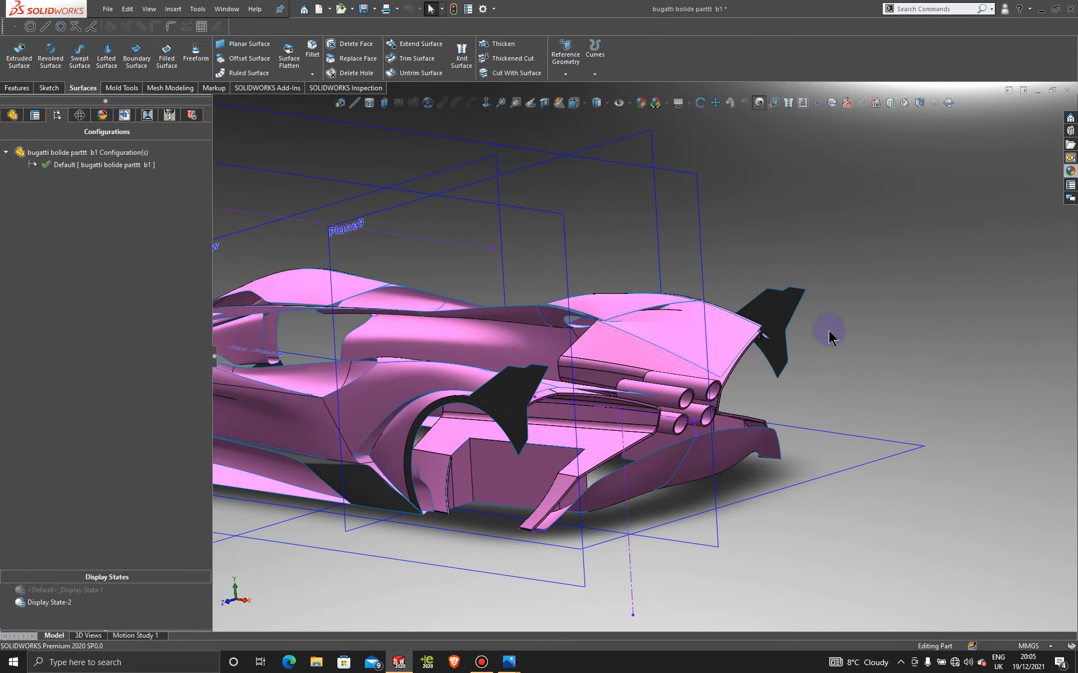
scroll(834, 333, "down", 2)
scroll(774, 508, "down", 3)
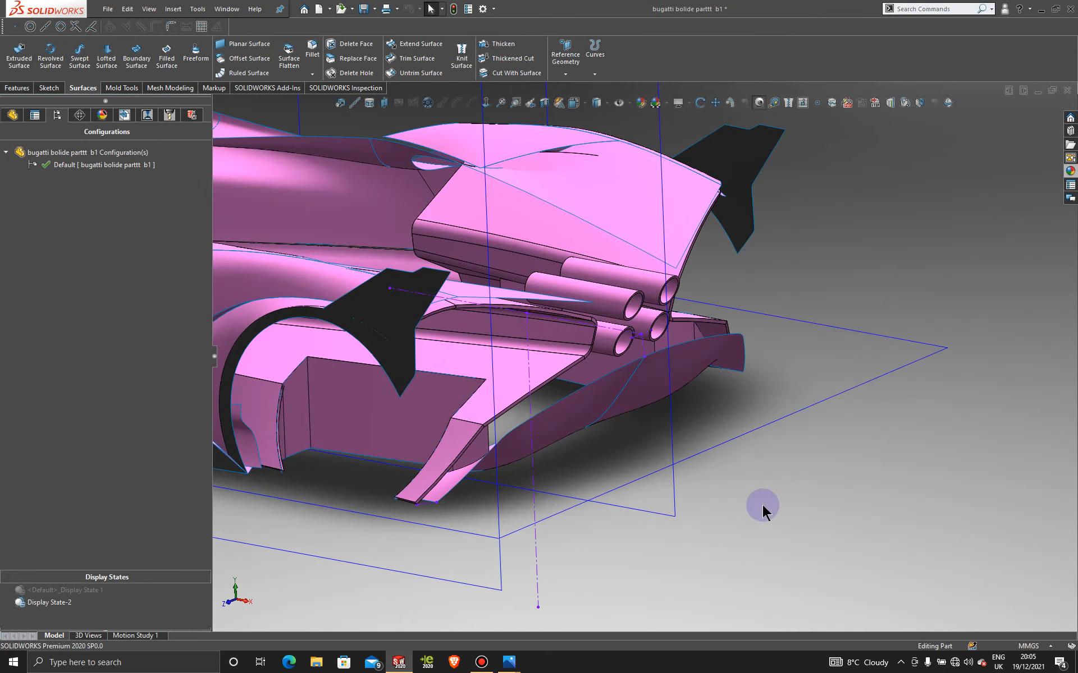
Open the 3D sketch of the diffuser's centre guiding spline for editing and show it up close in the Front view
left_click(621, 398)
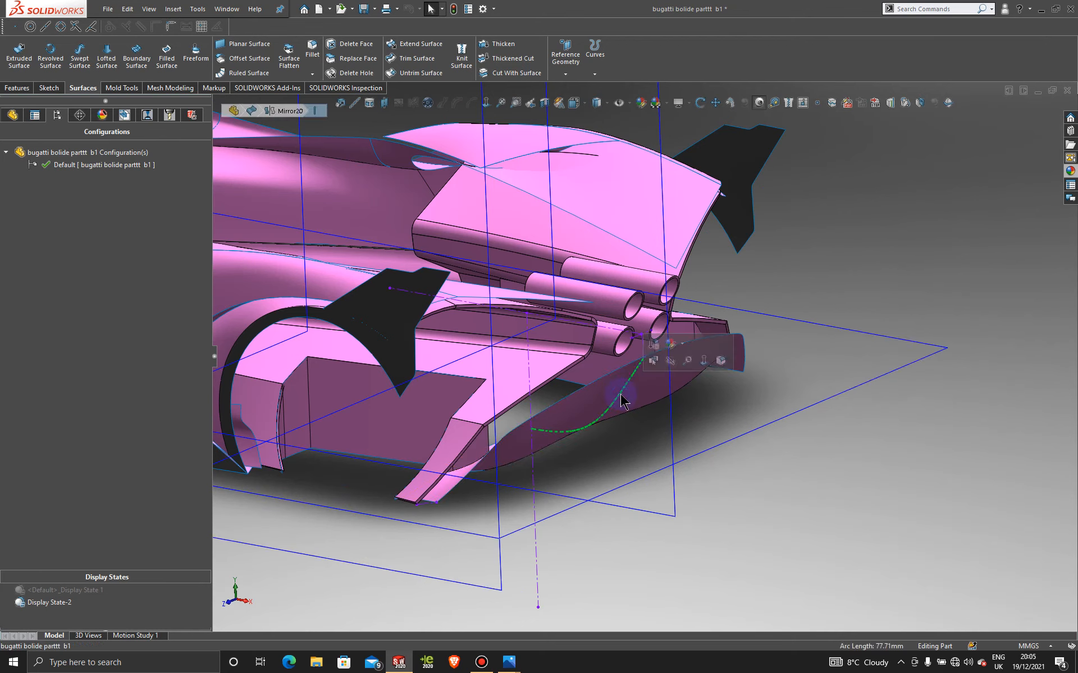
left_click(769, 450)
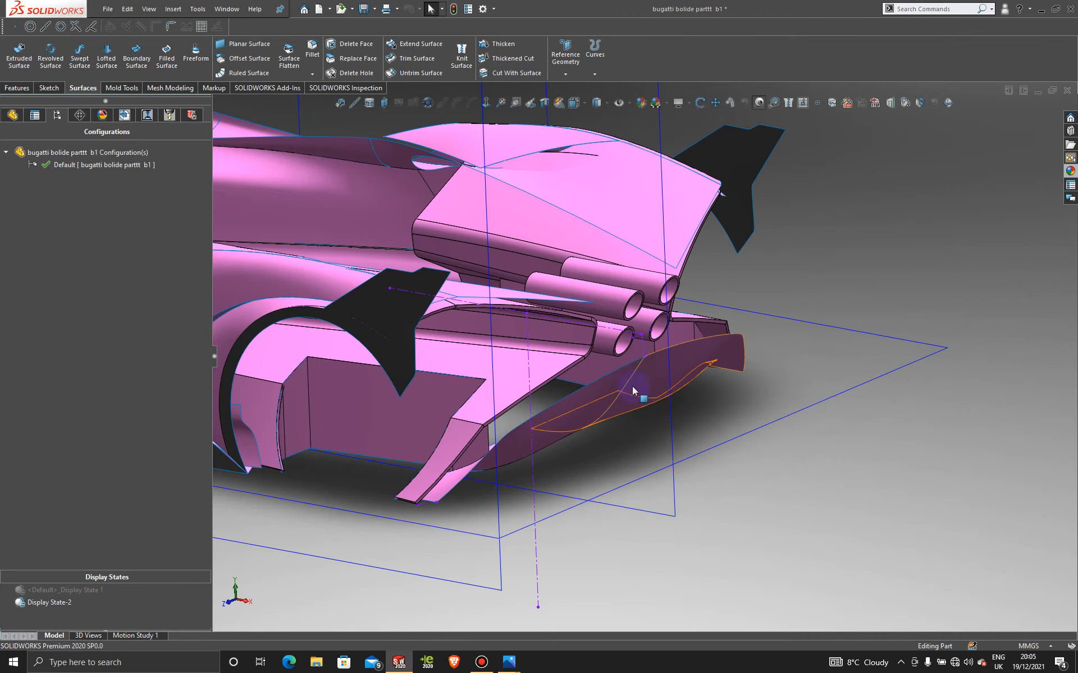
left_click(623, 388)
right_click(624, 389)
left_click(634, 415)
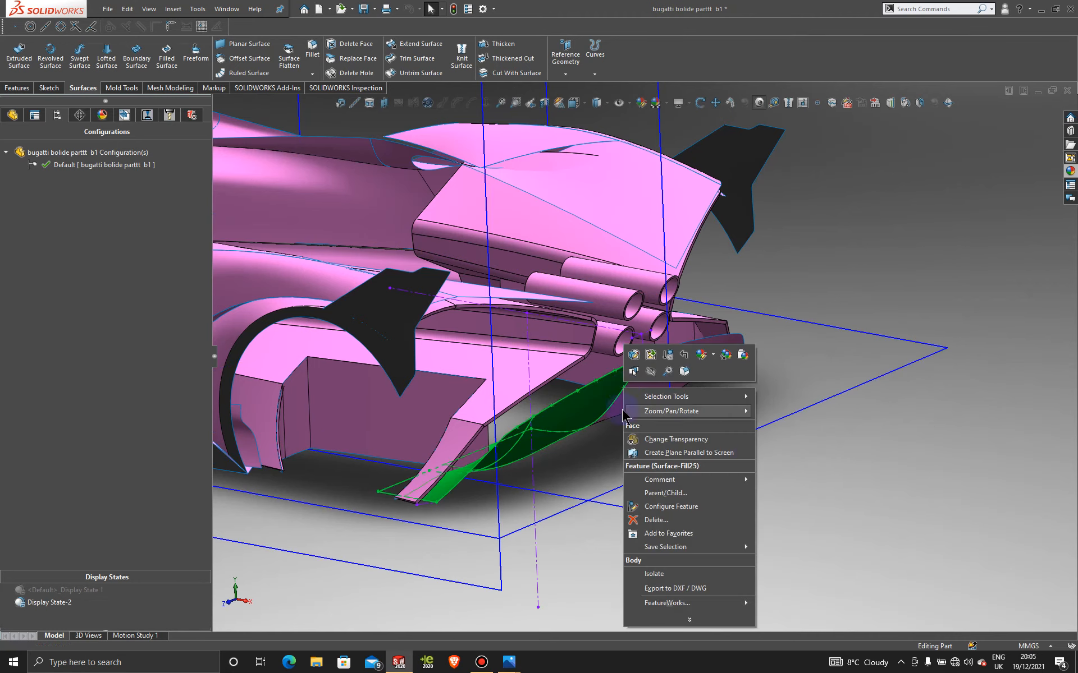
right_click(610, 414)
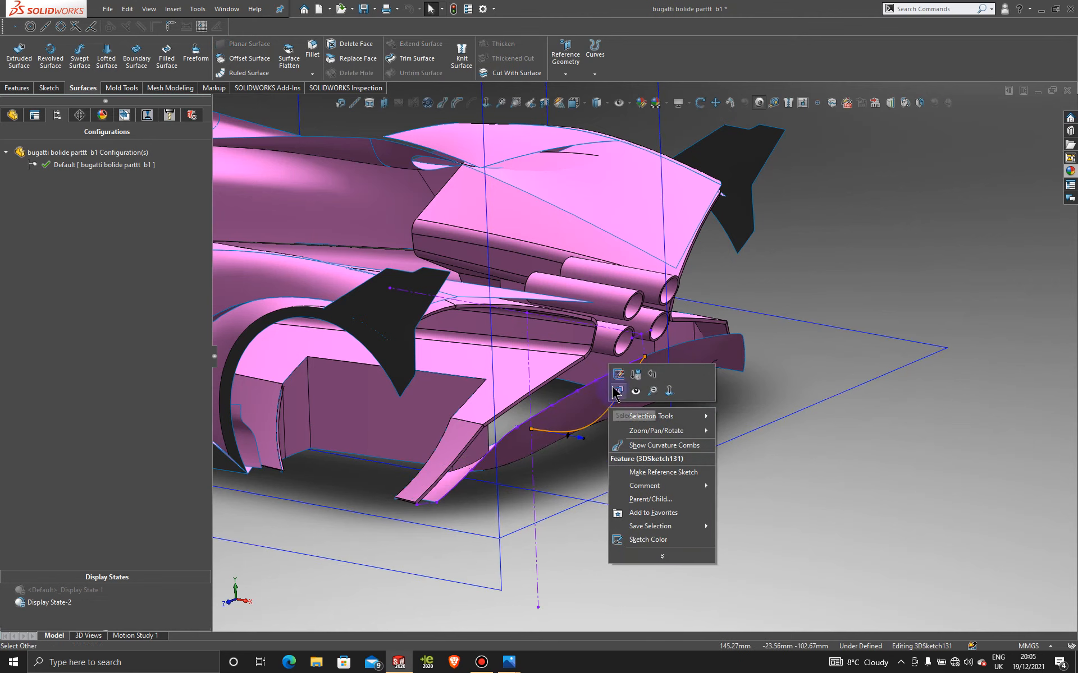
left_click(618, 390)
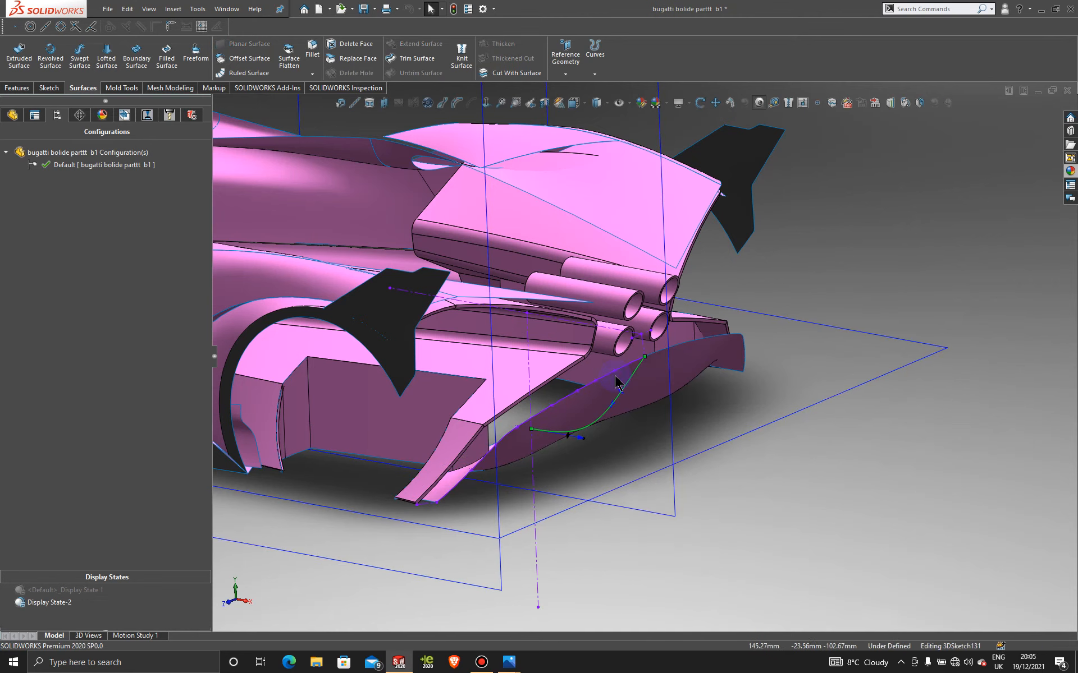
key("space")
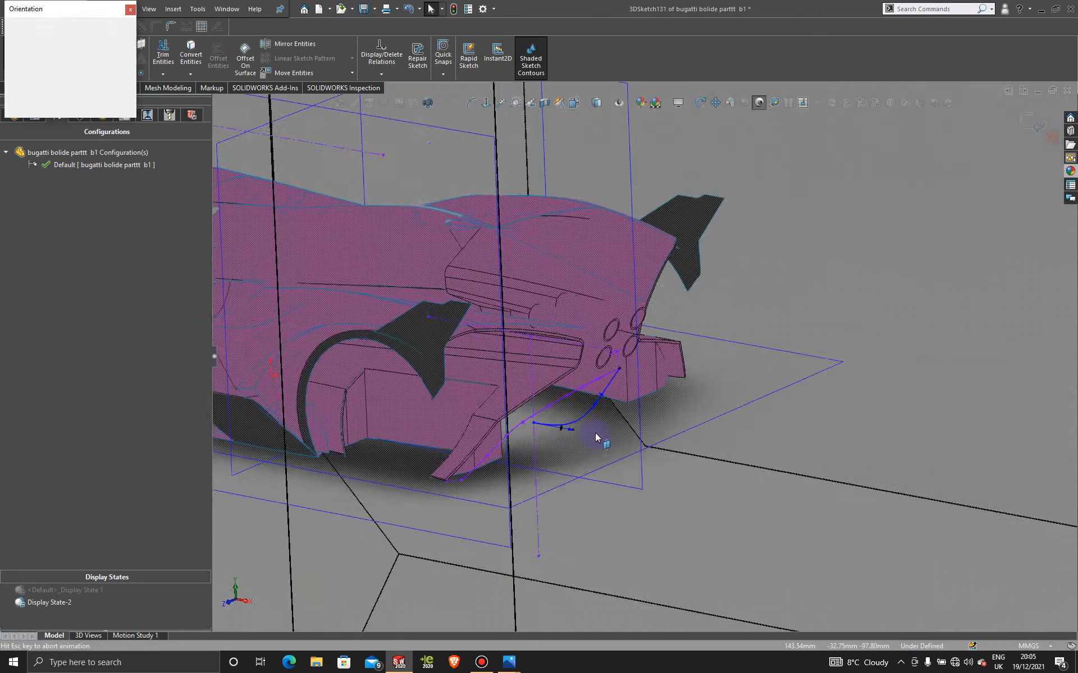
left_click(486, 445)
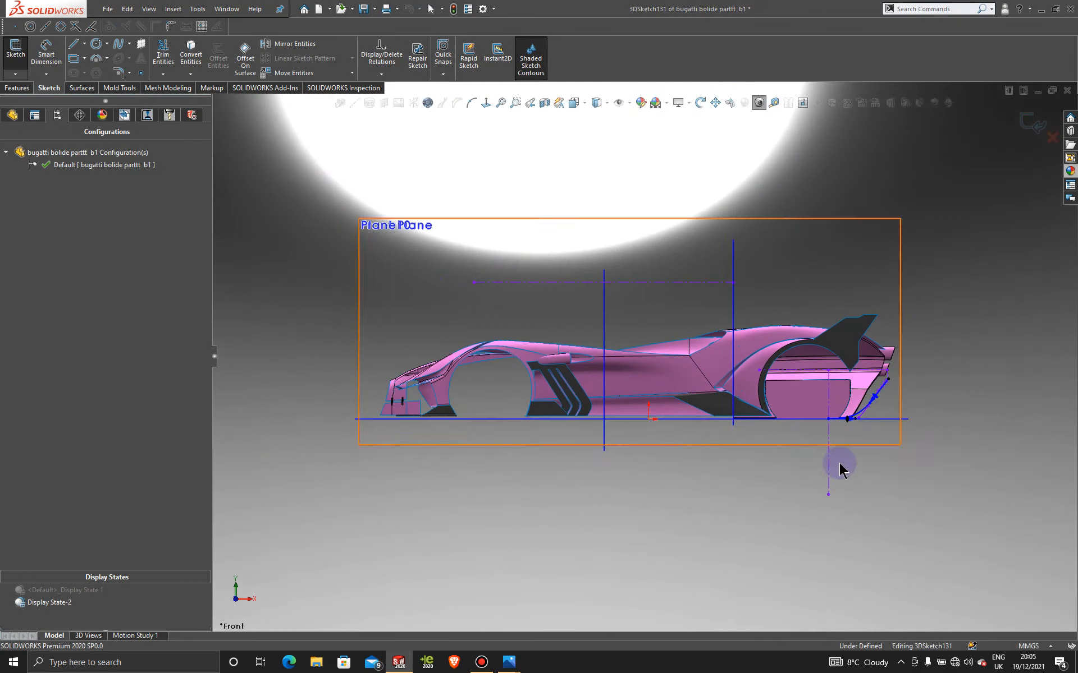
scroll(867, 403, "down", 8)
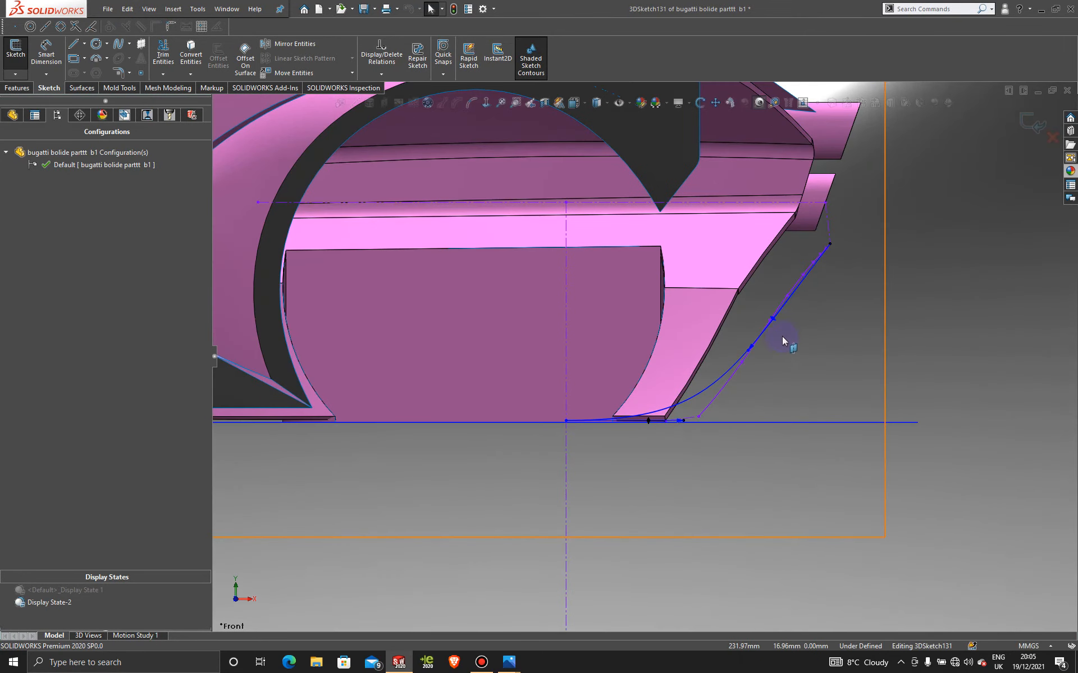